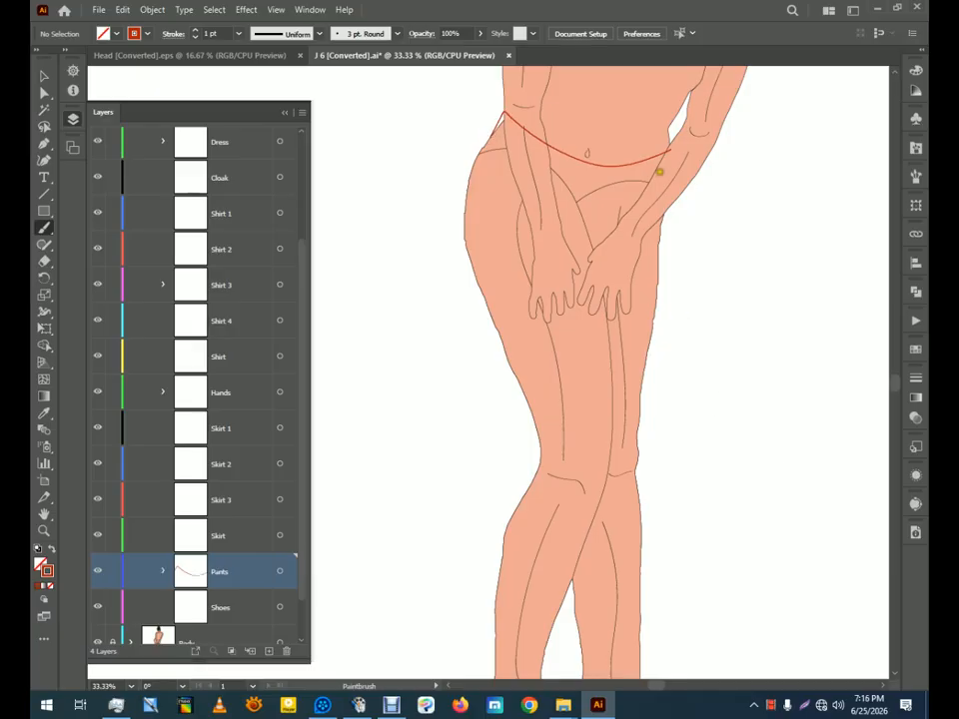
Paint the outline of flared pants around the hips and both legs with the Paintbrush, from waistline to ankle hems
mouse_move(670, 150)
mouse_down()
mouse_move(646, 453)
mouse_move(648, 618)
mouse_move(633, 464)
mouse_move(657, 162)
mouse_up()
key(space)
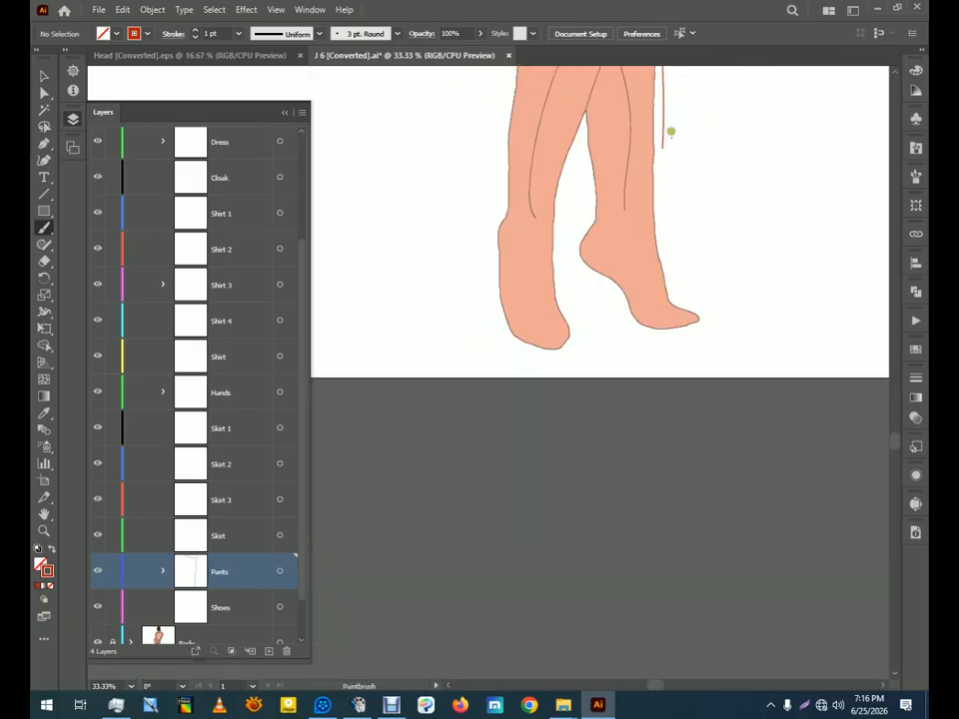
mouse_move(660, 101)
mouse_down()
mouse_move(674, 240)
mouse_move(627, 233)
mouse_move(578, 210)
mouse_move(578, 87)
mouse_up()
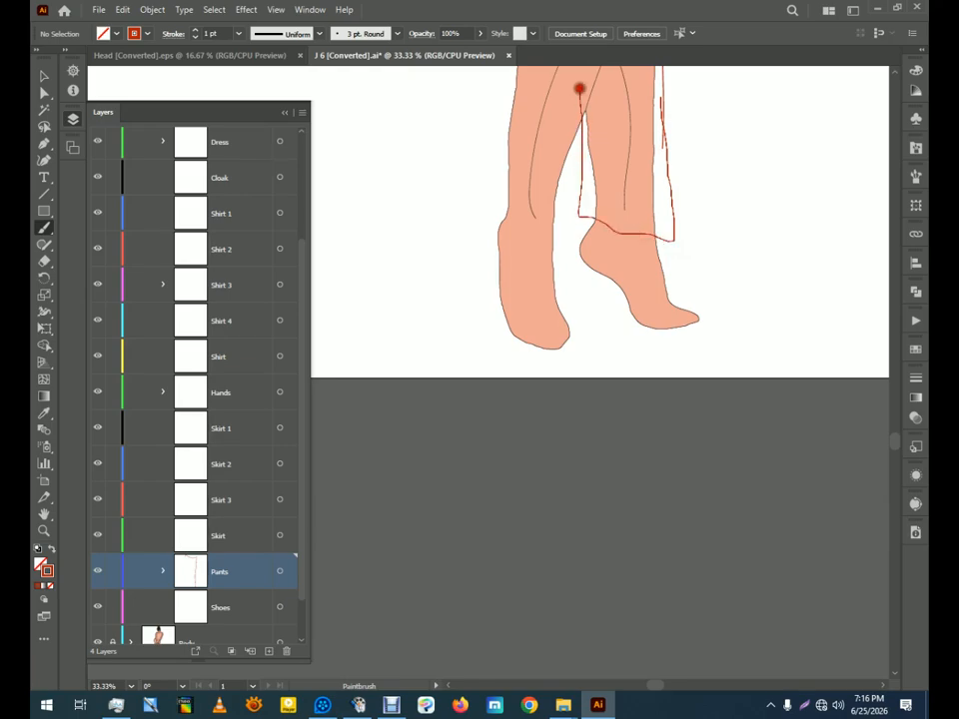
drag(576, 183, 592, 337)
mouse_move(608, 246)
mouse_down()
mouse_move(574, 384)
mouse_move(544, 365)
mouse_move(497, 356)
mouse_move(554, 107)
mouse_up()
mouse_move(613, 334)
mouse_down()
mouse_move(637, 552)
mouse_move(593, 496)
mouse_move(539, 330)
mouse_move(544, 268)
mouse_move(580, 207)
mouse_up()
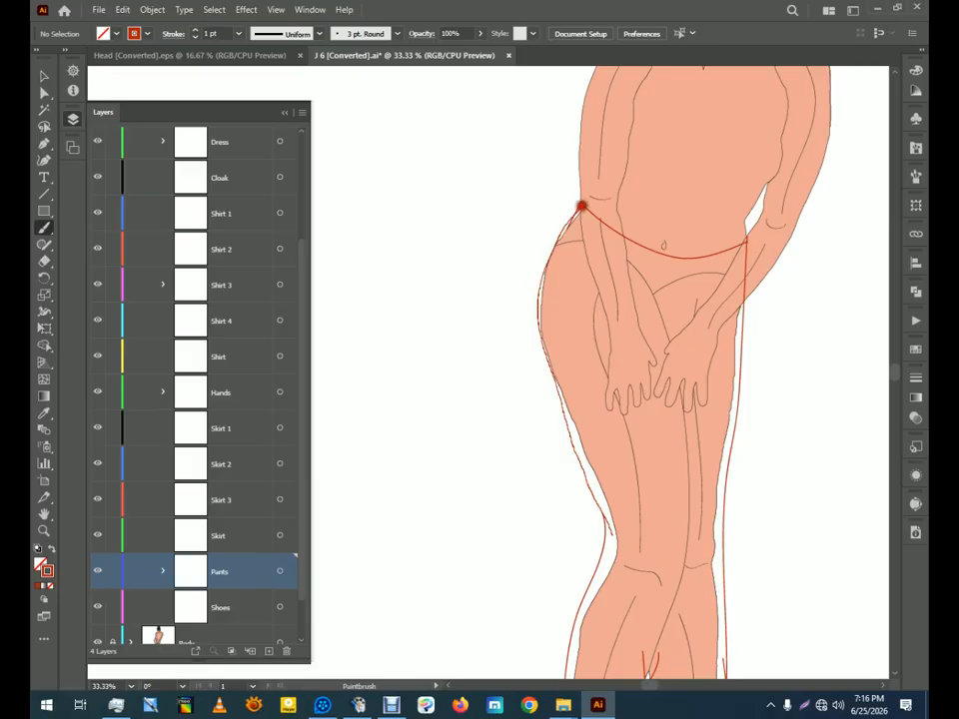
scroll(616, 388, down, 3)
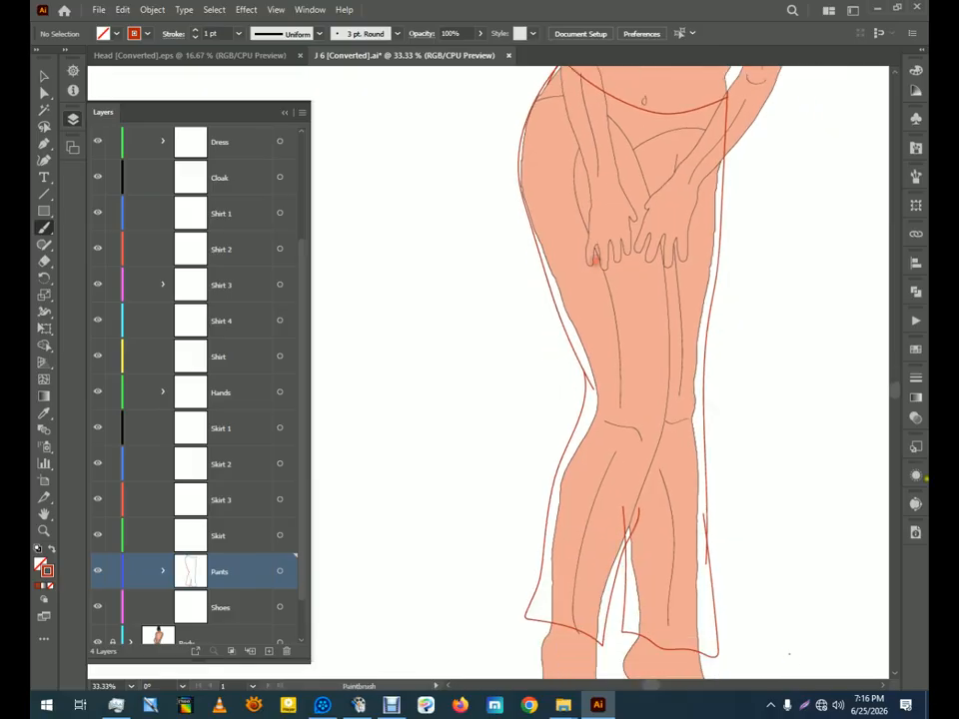
Select the pants outline strokes and turn the enclosed area into a solid red shape with Shape Builder
key(ctrl+a)
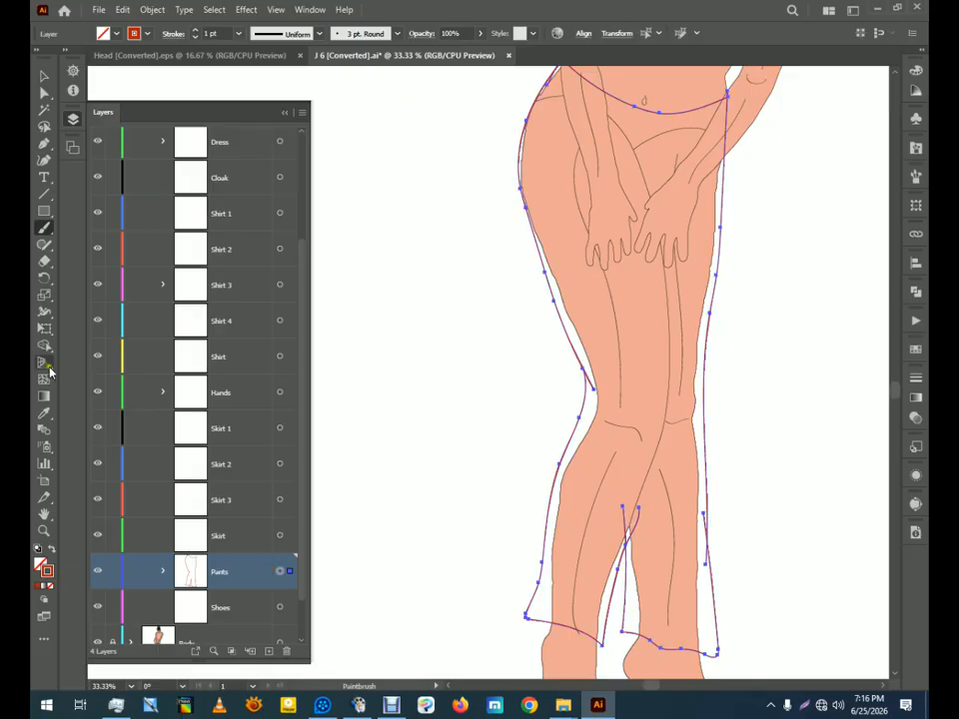
click(43, 344)
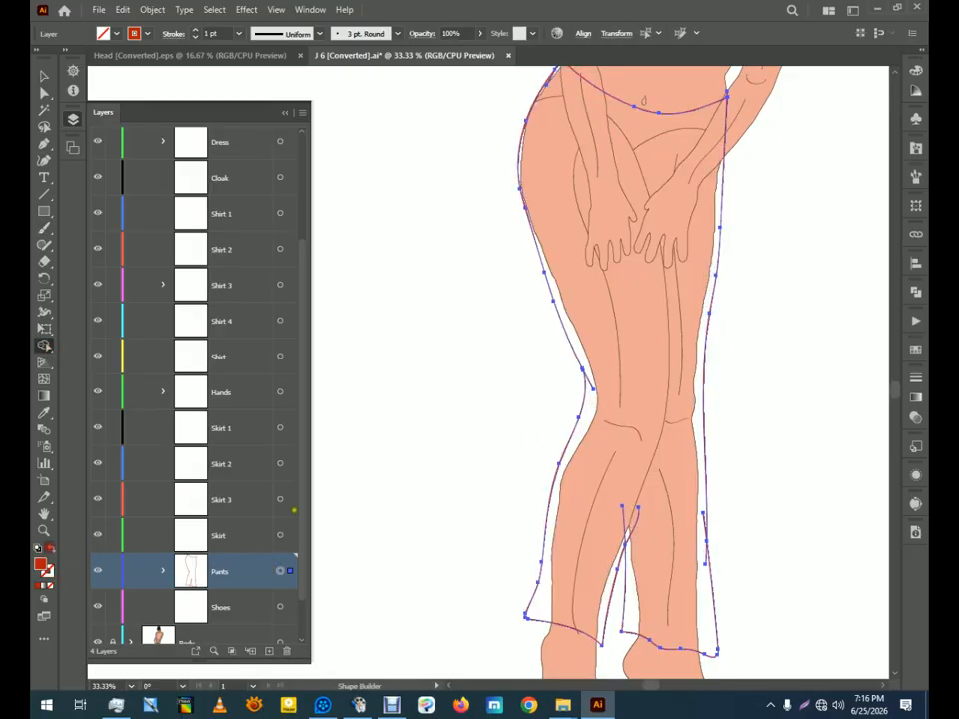
click(51, 558)
click(628, 356)
Delete the leftover stroke paths from the Pants layer, keeping only the filled pants shape, and deselect it
click(44, 76)
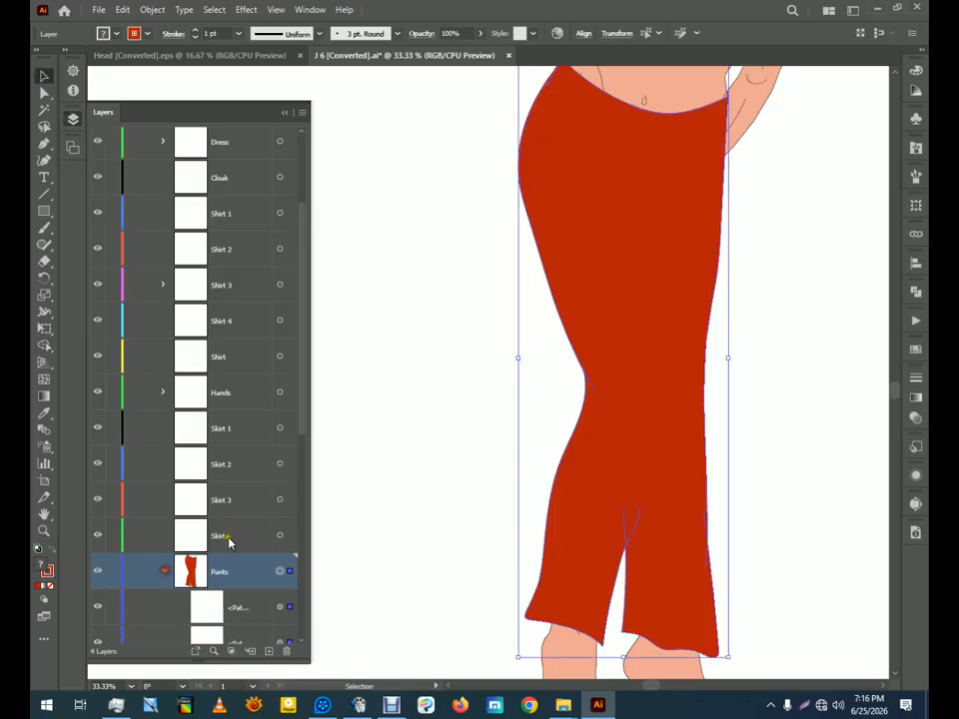
scroll(230, 499, up, 3)
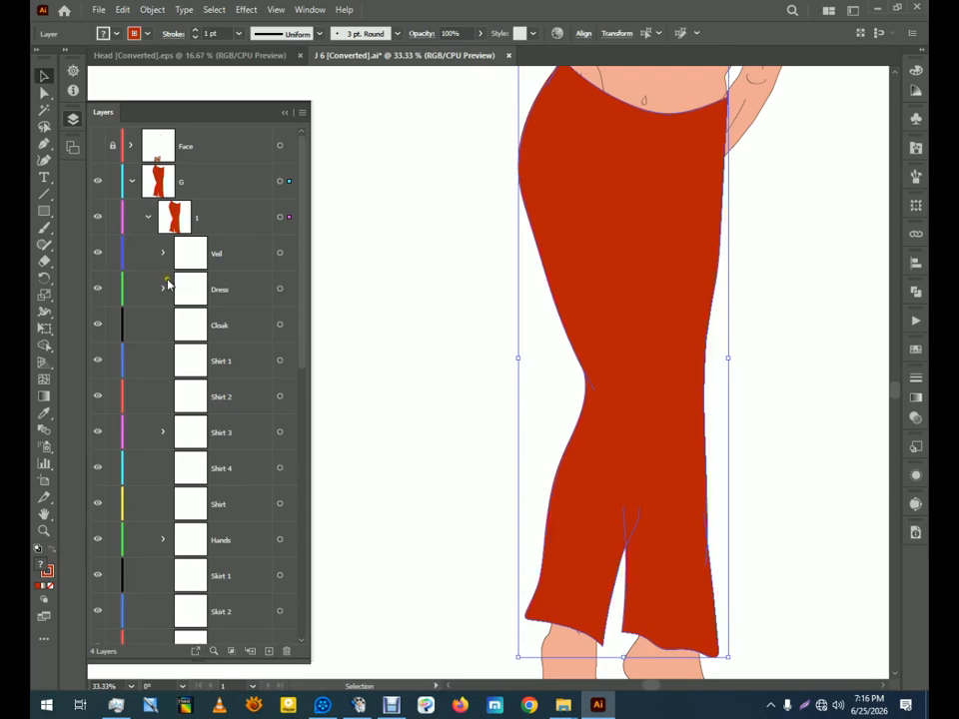
drag(298, 310, 299, 577)
drag(176, 164, 257, 492)
click(285, 650)
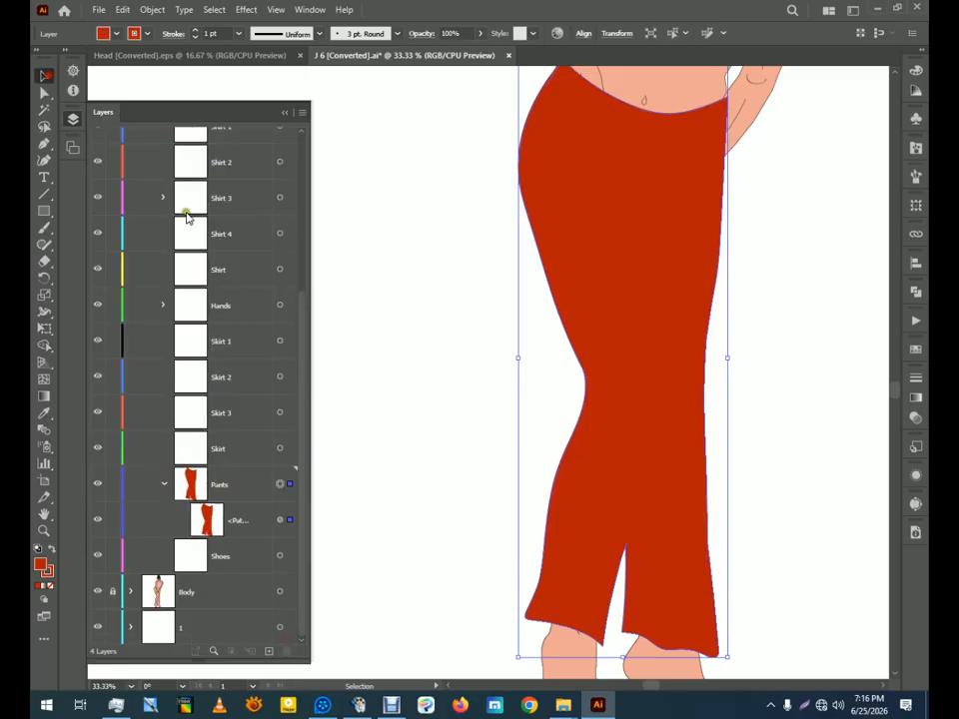
click(440, 336)
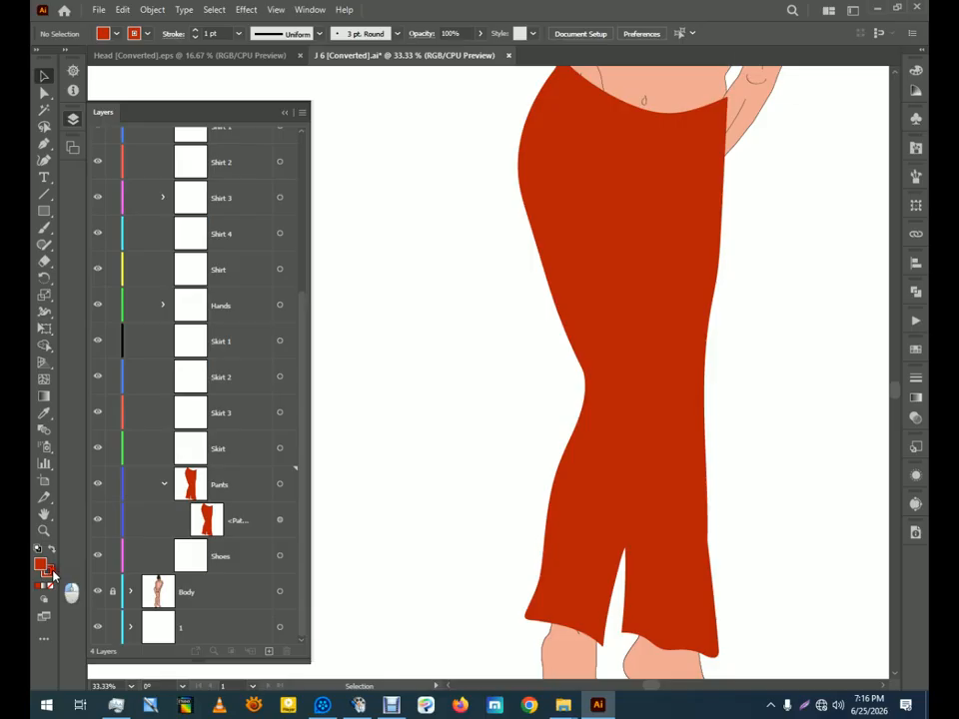
Paint the pants' centre seam and a curved waistband line using a dark red 680D07 stroke
double_click(41, 566)
click(462, 363)
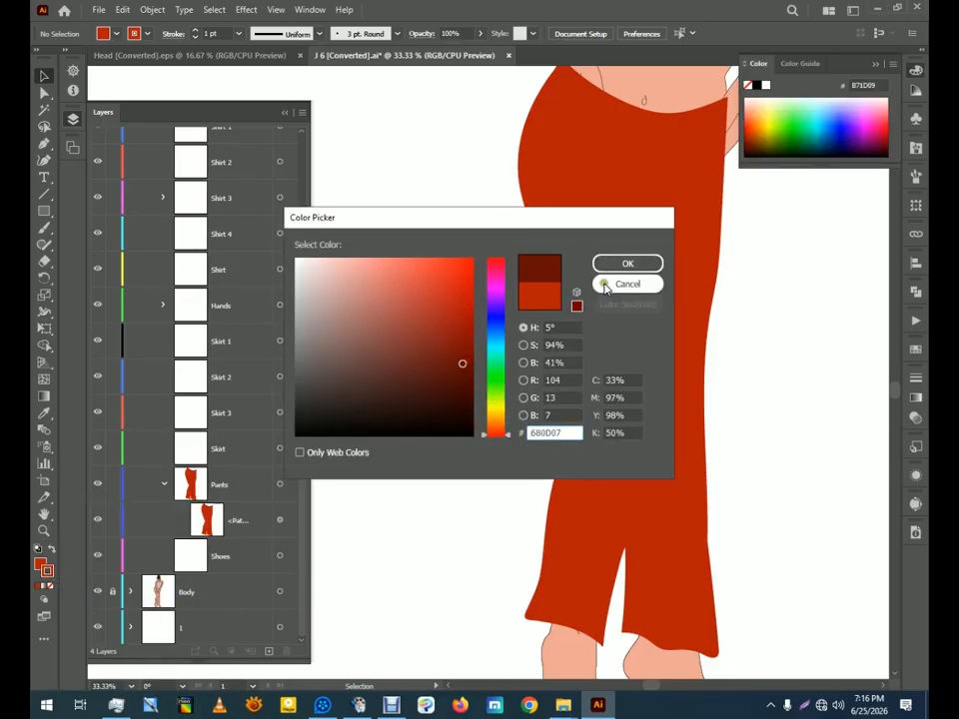
click(627, 264)
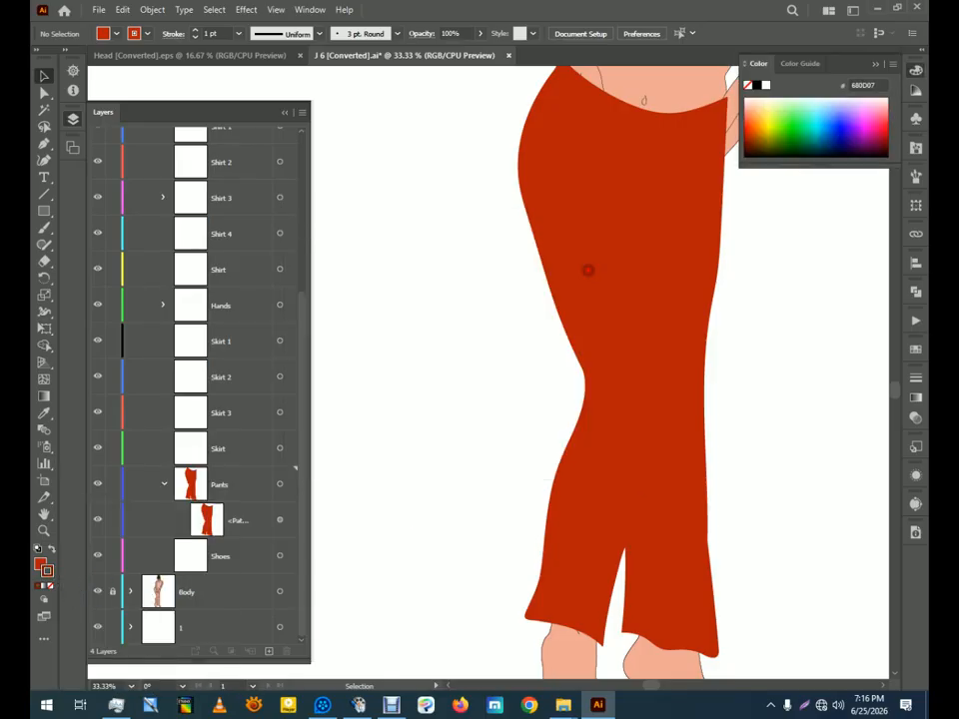
click(44, 228)
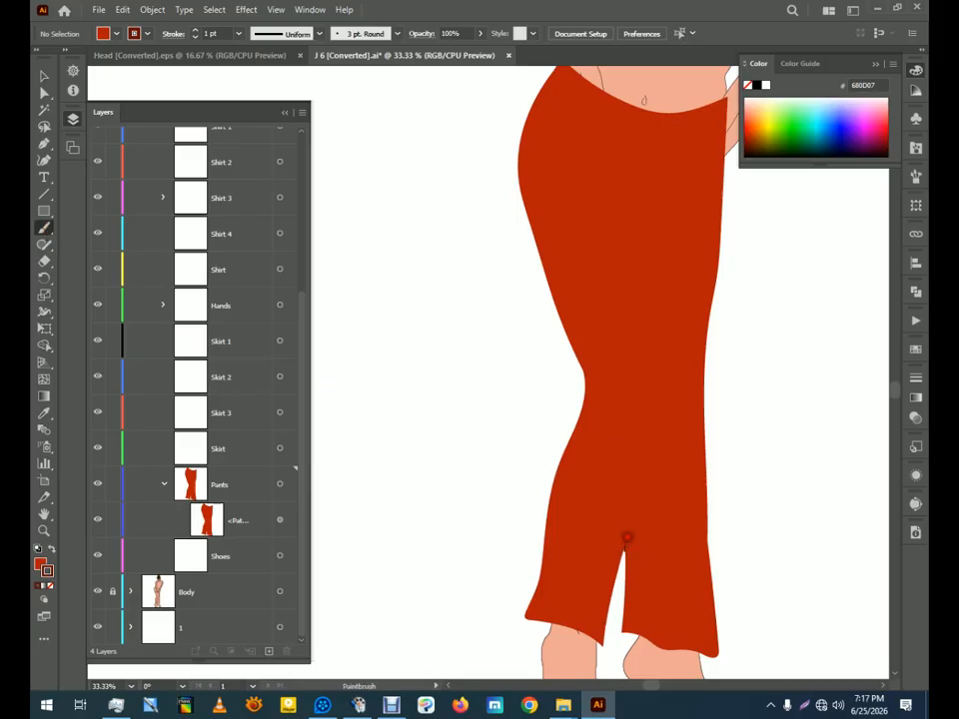
mouse_move(647, 394)
mouse_down()
mouse_move(635, 319)
mouse_move(636, 162)
mouse_up()
scroll(636, 163, up, 4)
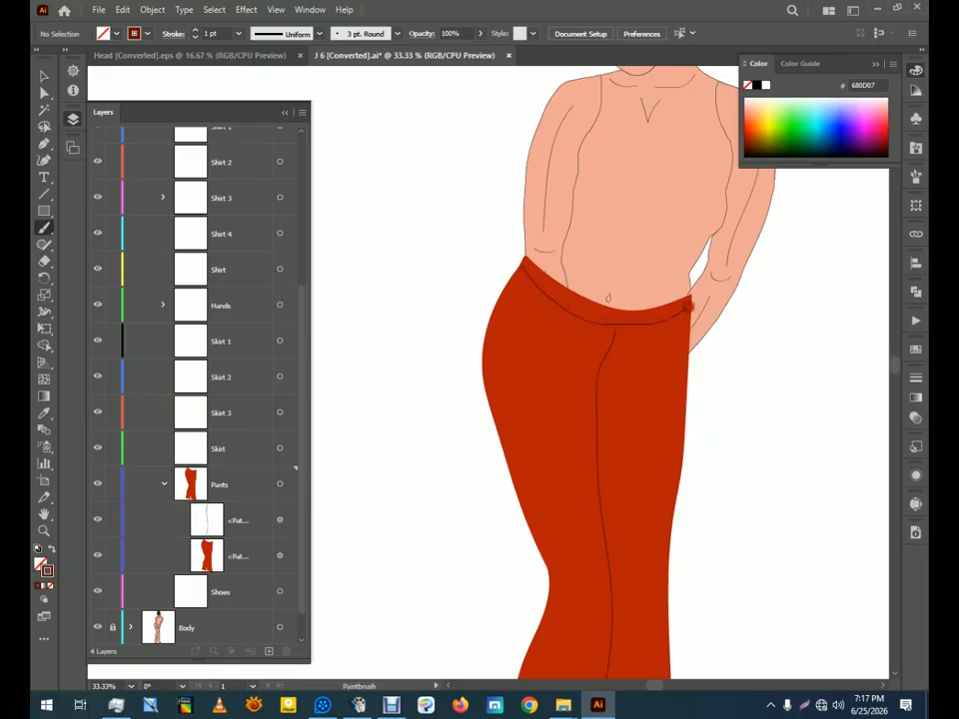
drag(689, 300, 688, 302)
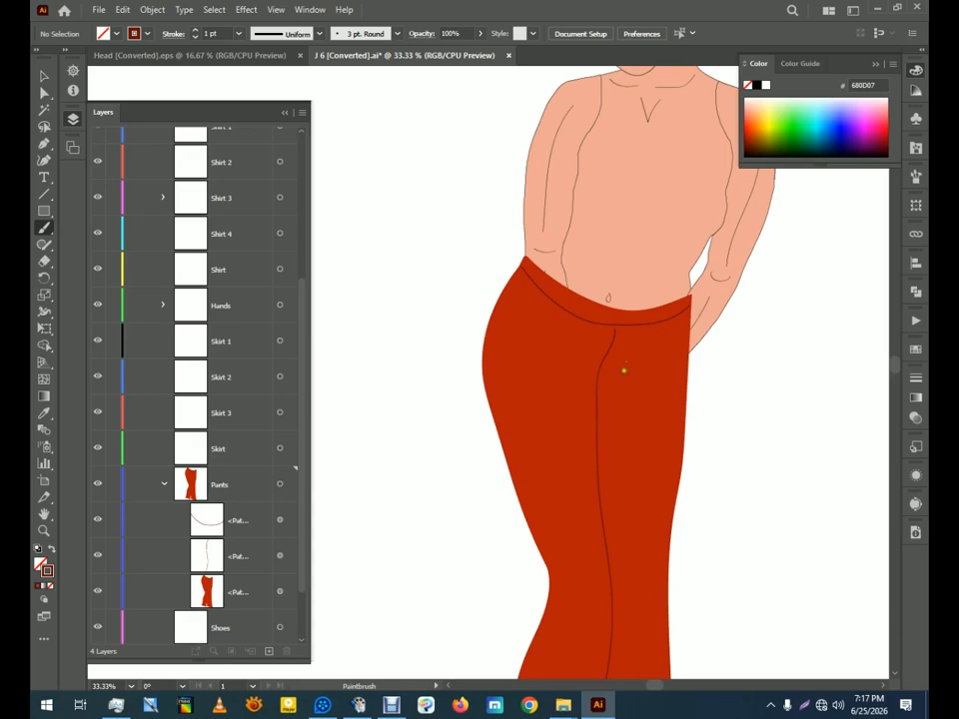
Paint fold lines at both knees and short pleats below the waistband on the pants
scroll(623, 370, down, 3)
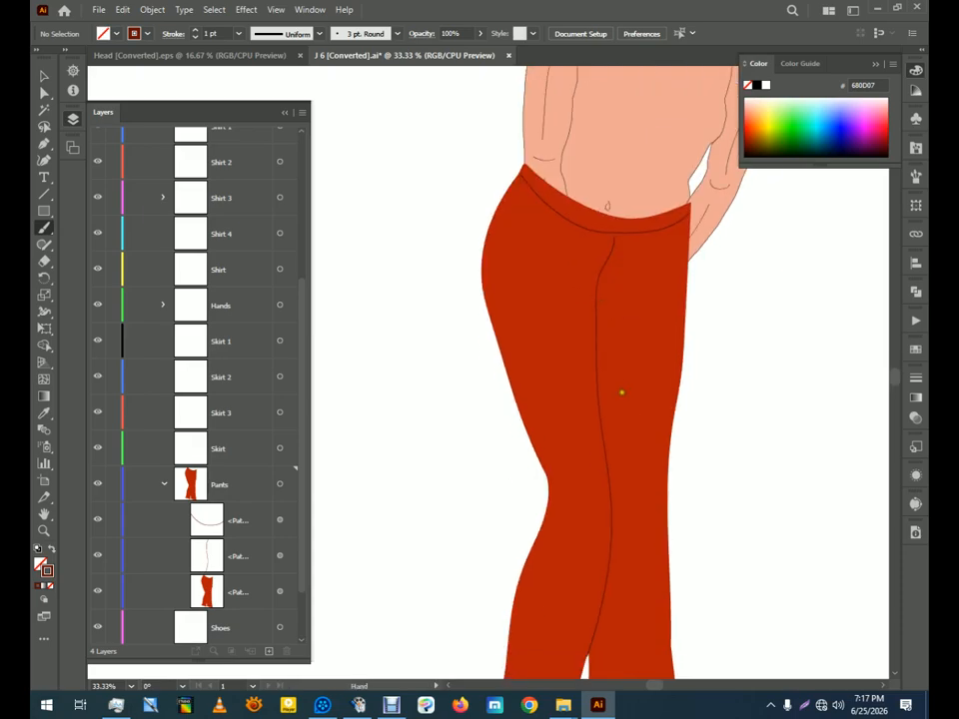
scroll(621, 392, down, 3)
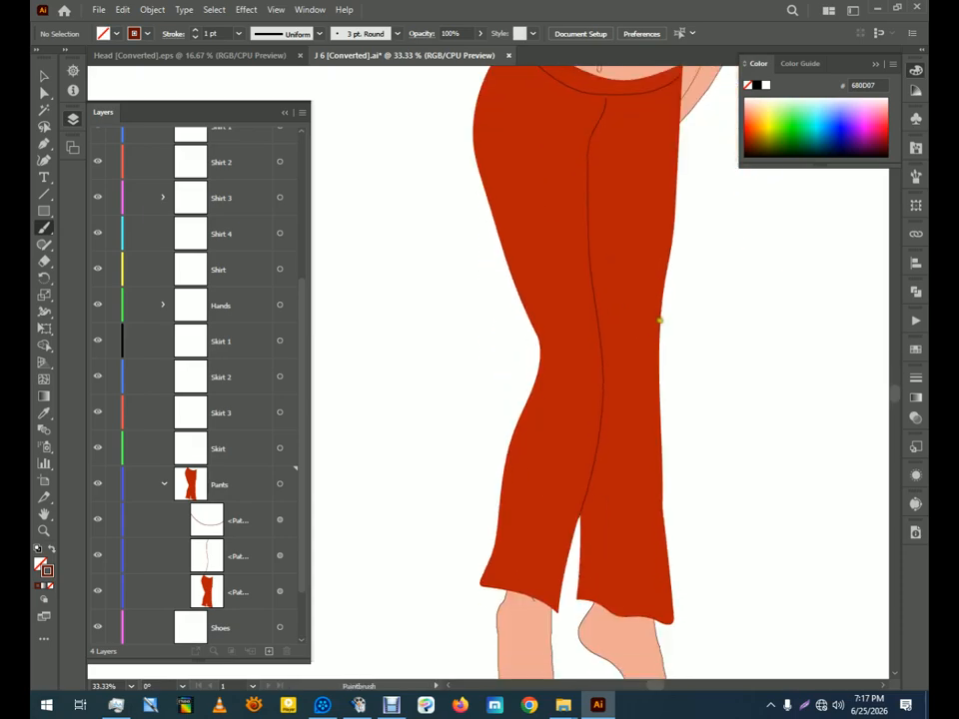
mouse_move(659, 309)
mouse_down()
mouse_move(629, 368)
mouse_move(626, 402)
mouse_up()
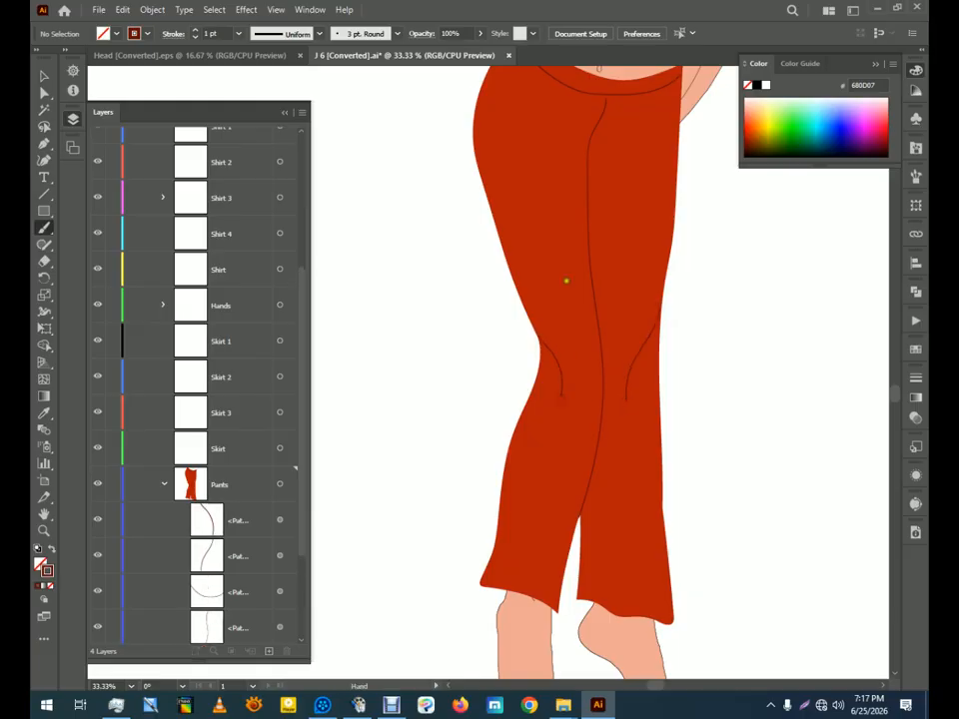
scroll(564, 409, up, 4)
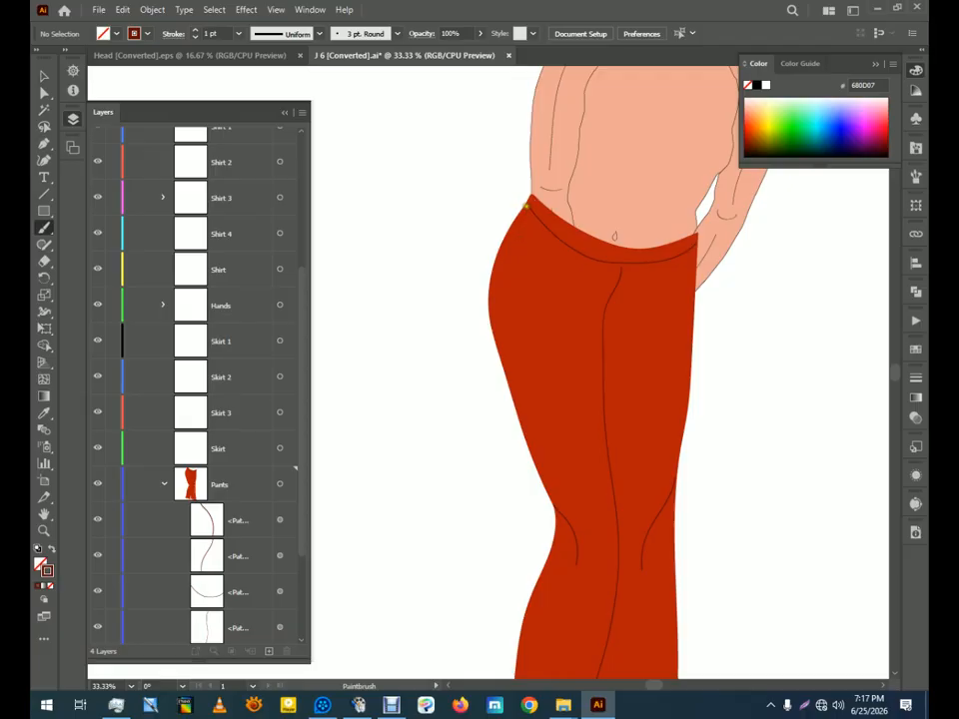
drag(515, 222, 524, 314)
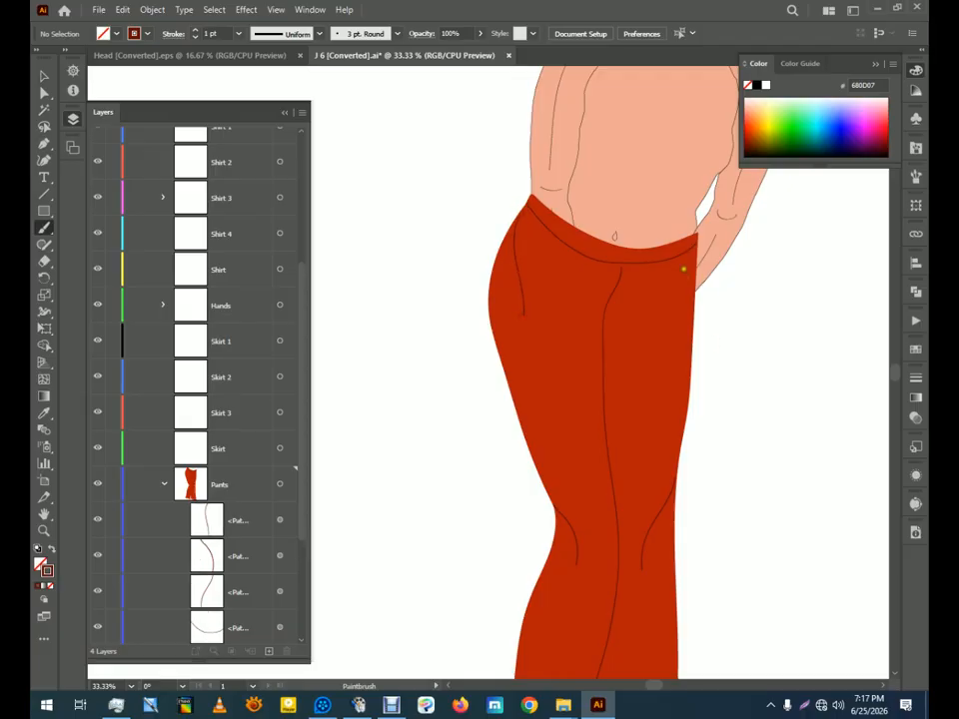
drag(673, 260, 658, 339)
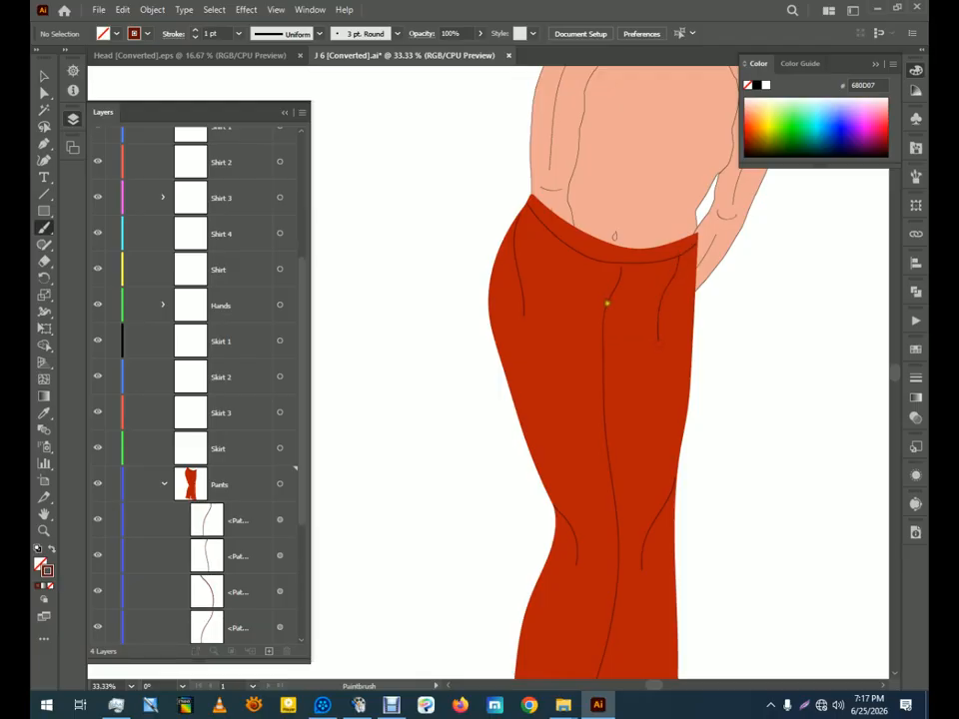
scroll(599, 369, up, 1)
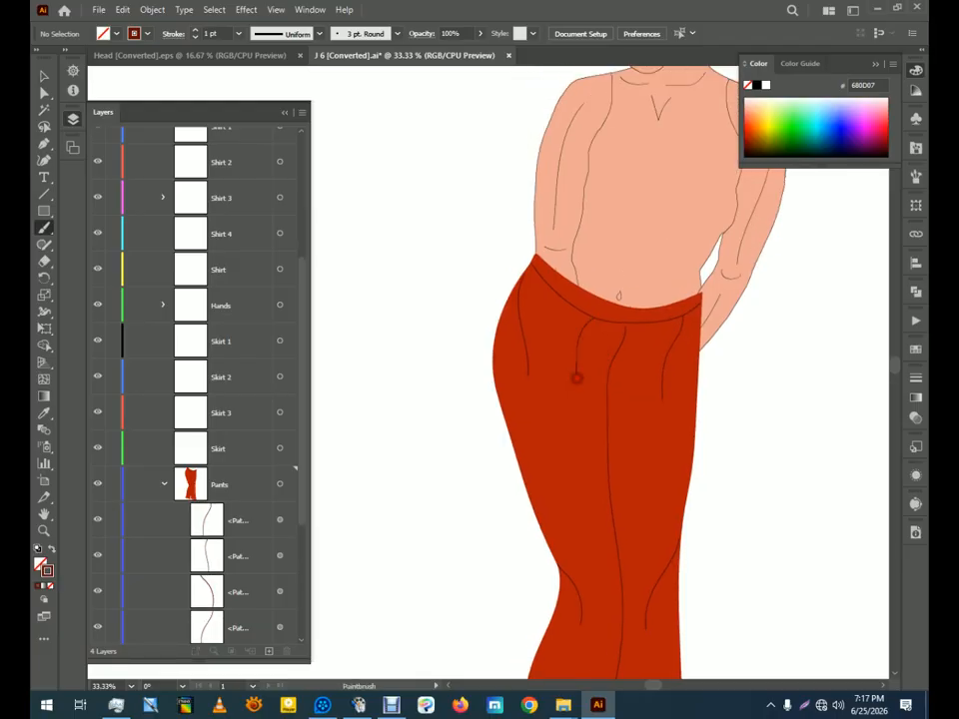
Paint fold lines rising from the hems of the pants' lower legs
scroll(611, 399, down, 6)
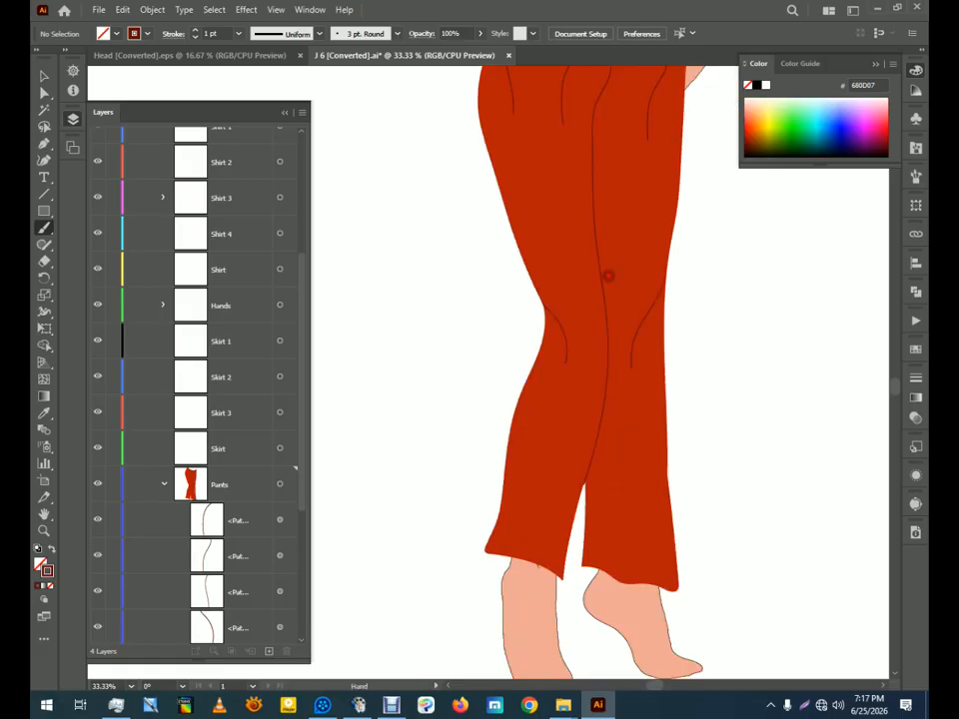
scroll(608, 276, down, 2)
drag(601, 499, 593, 442)
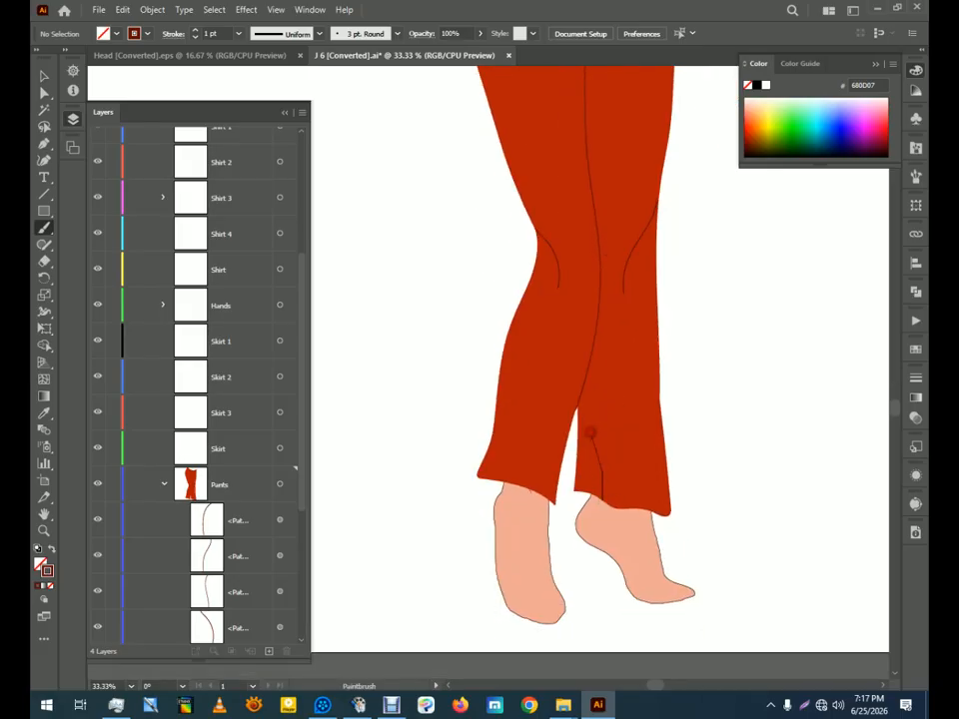
drag(588, 387, 587, 384)
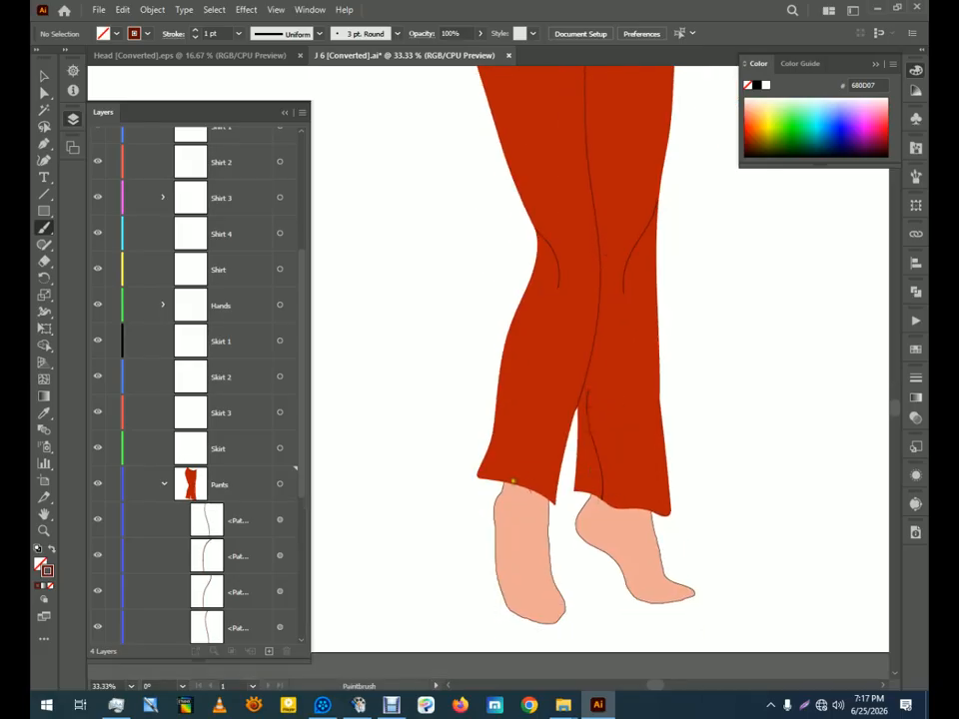
Outline a high-necked, long-sleeved shirt with a wavy hem on the Shirt layer, using a 2D0403 stroke
scroll(582, 242, up, 5)
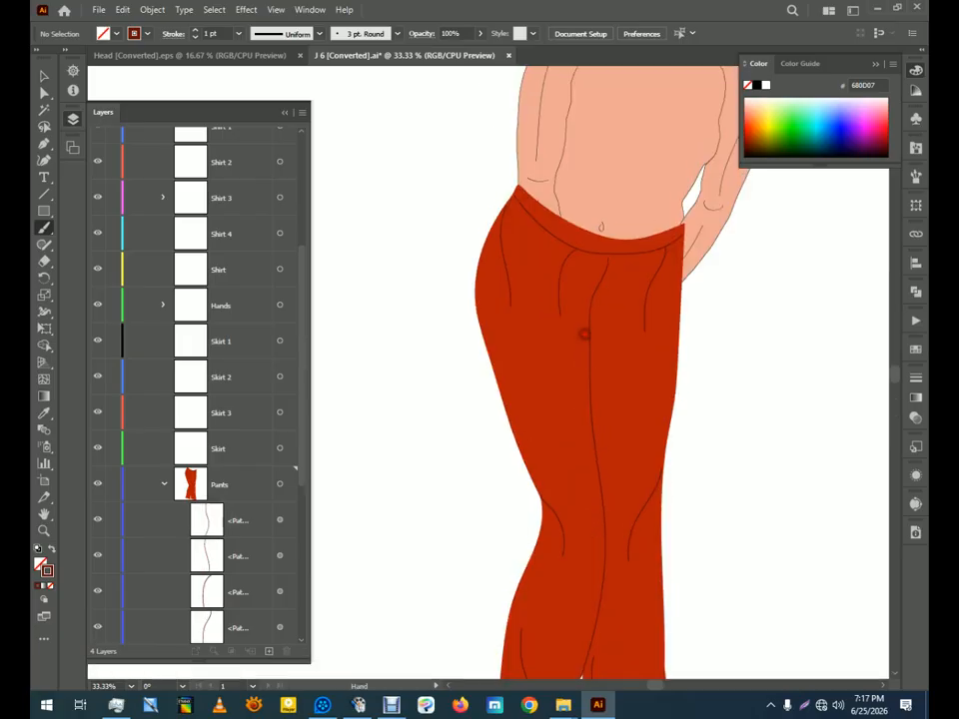
drag(584, 389, 552, 506)
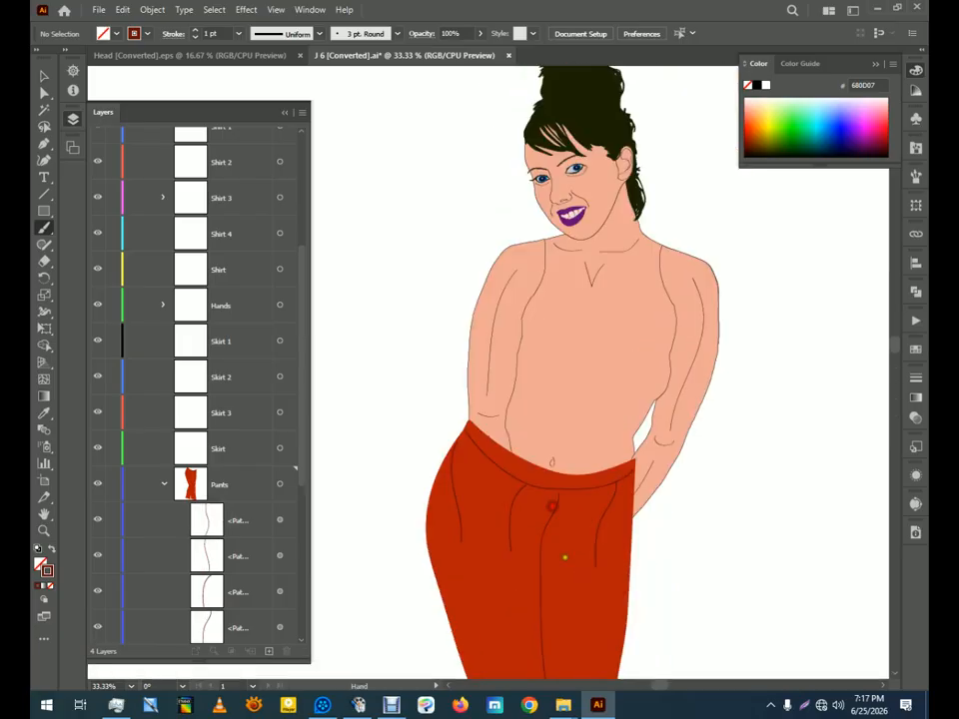
click(162, 483)
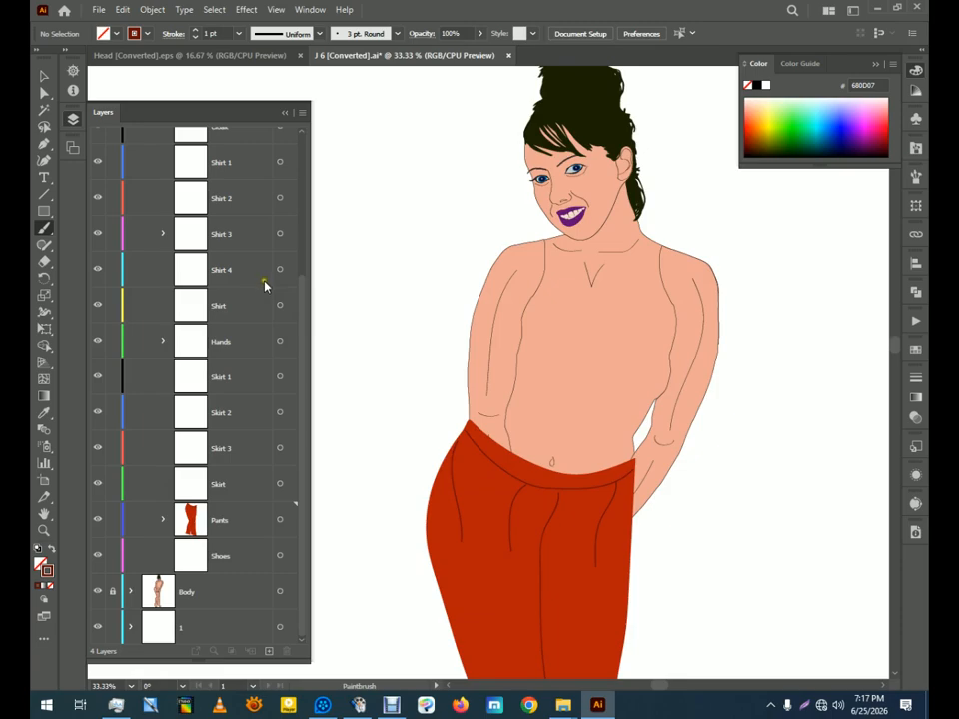
drag(303, 313, 302, 297)
click(232, 326)
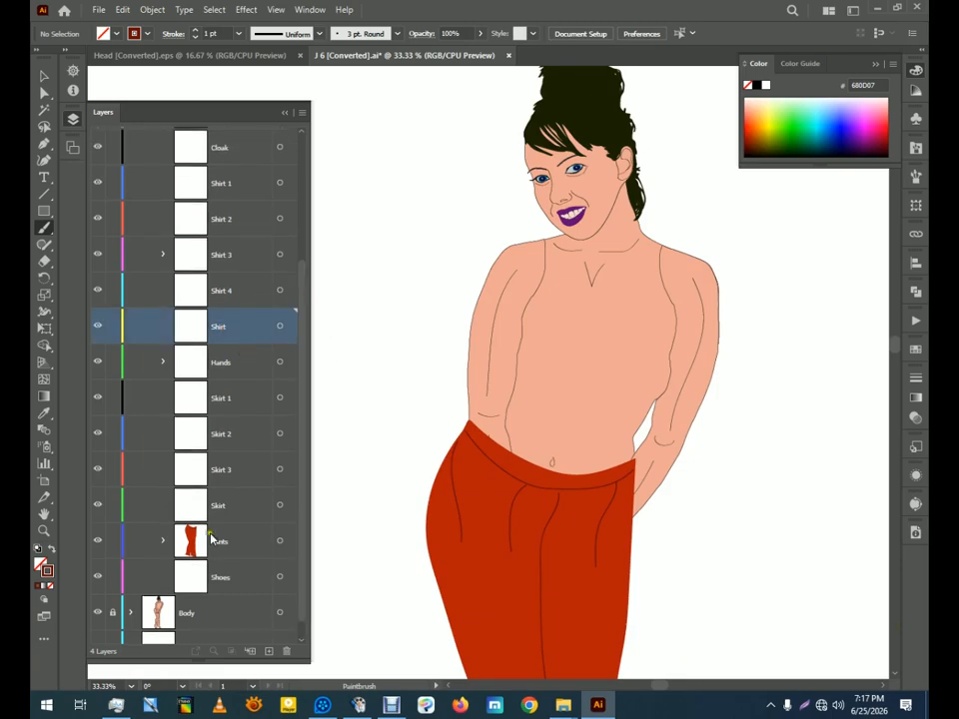
double_click(46, 569)
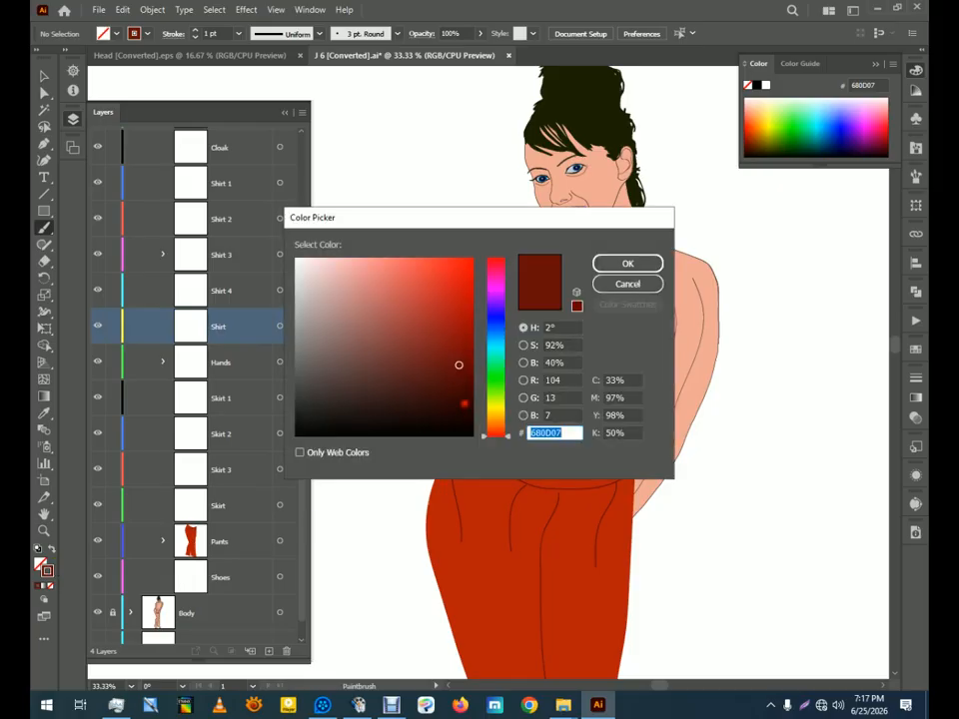
text(2D0403)
click(609, 263)
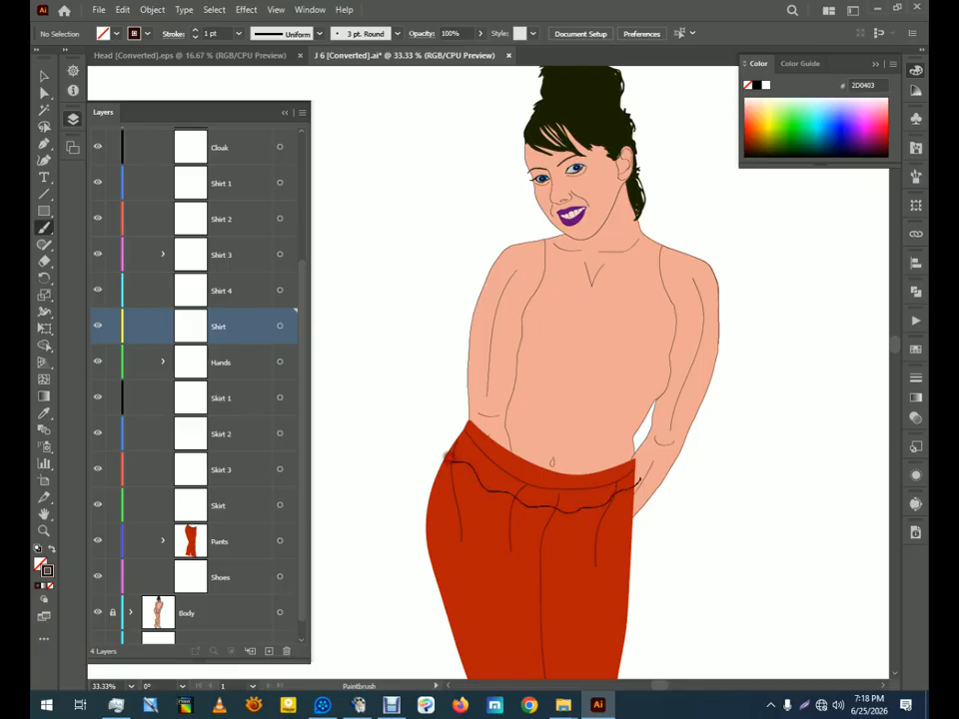
mouse_move(451, 440)
mouse_down()
mouse_move(466, 399)
mouse_move(467, 318)
mouse_move(479, 272)
mouse_move(509, 240)
mouse_move(562, 232)
mouse_up()
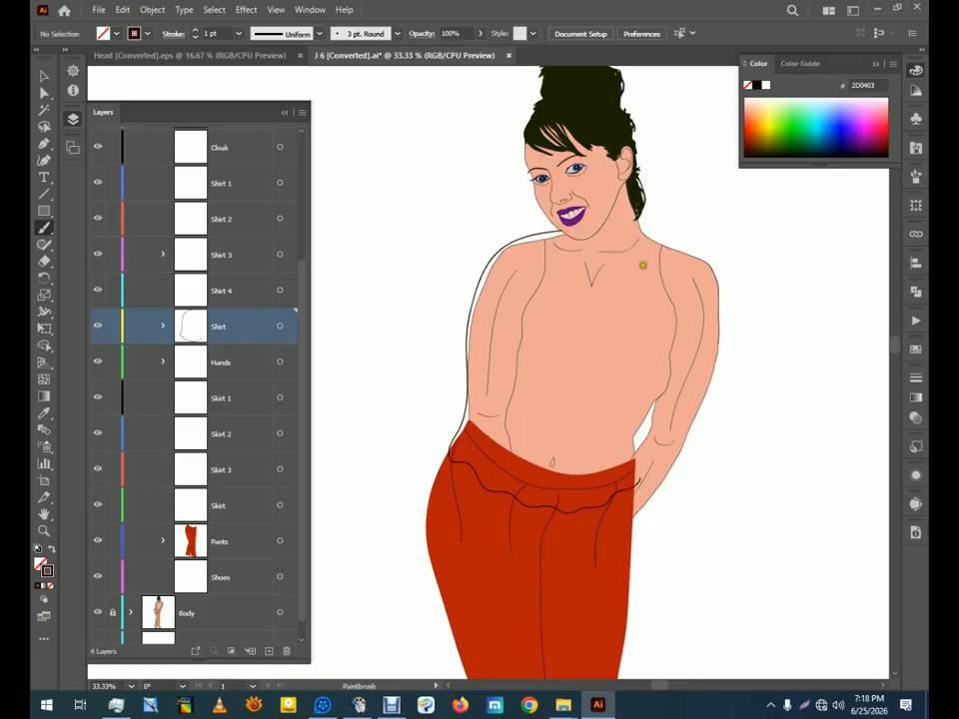
mouse_move(552, 229)
mouse_down()
mouse_move(613, 237)
mouse_move(639, 209)
mouse_move(650, 229)
mouse_move(703, 251)
mouse_move(721, 282)
mouse_move(718, 380)
mouse_move(632, 521)
mouse_up()
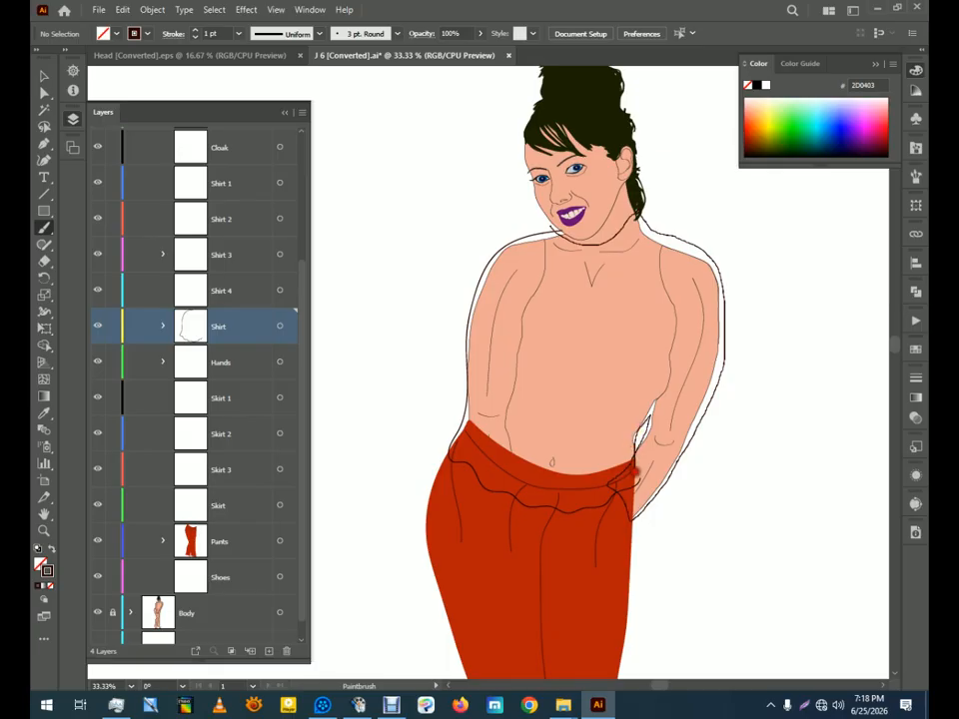
drag(581, 491, 580, 425)
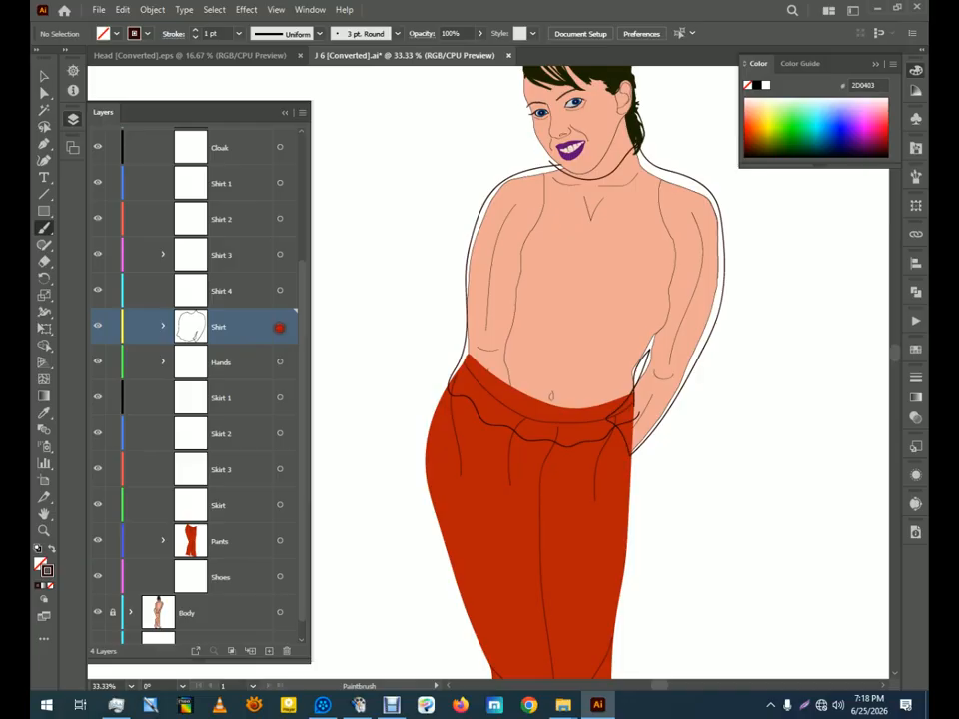
Fill the Shirt layer's outlined garment with solid 2D0403 using the Shape Builder tool
click(280, 327)
click(44, 345)
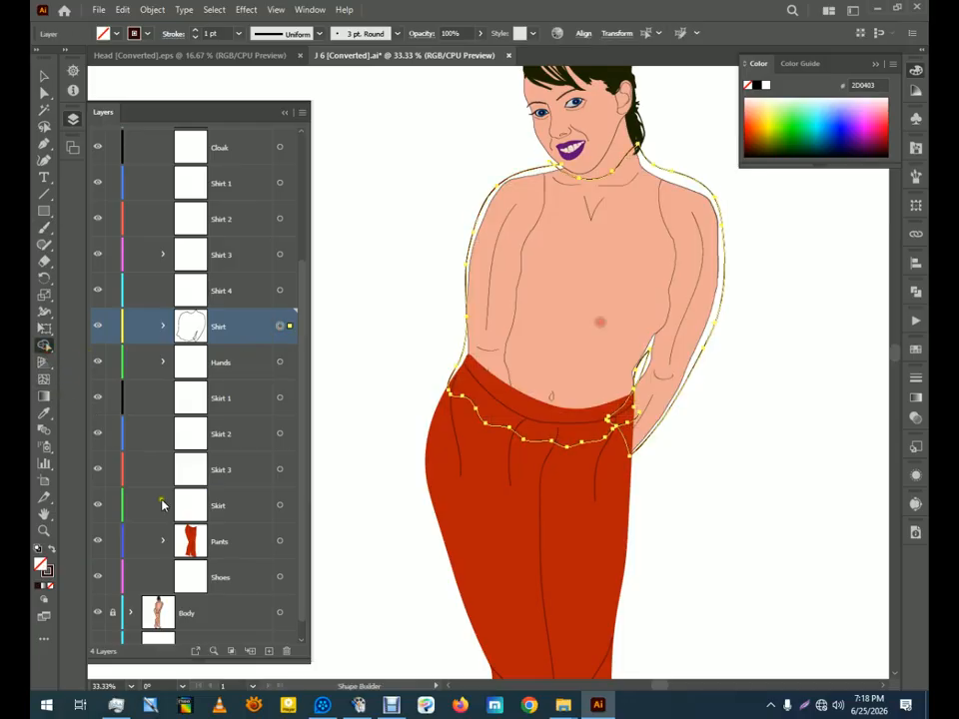
key(shift+x)
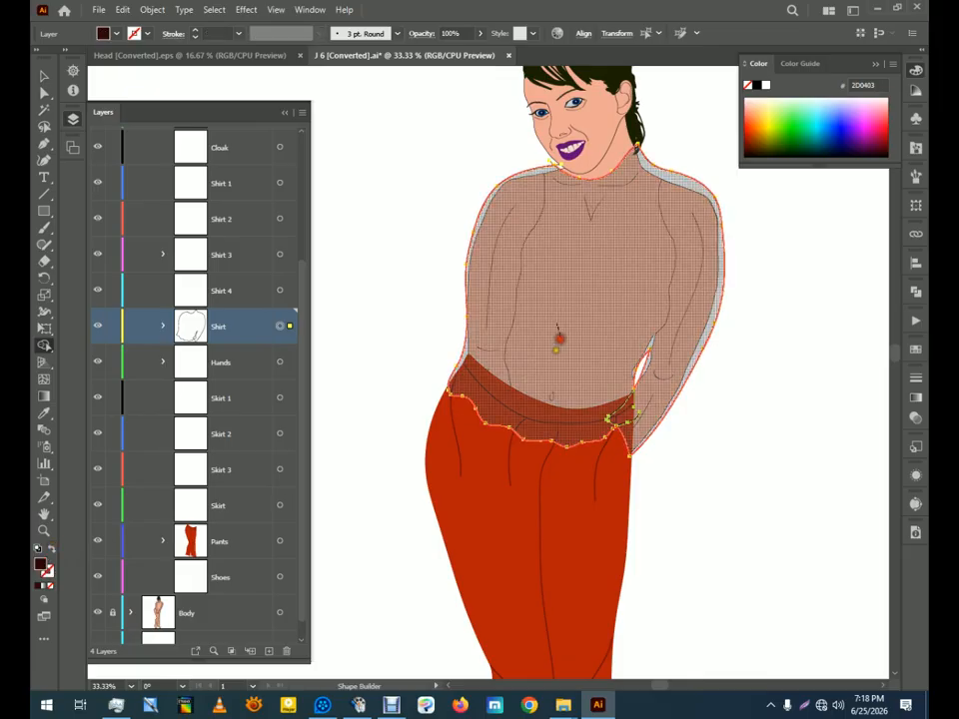
click(558, 337)
Delete the four leftover stray paths from the Shirt layer, keeping only the filled compound shape
key(v)
drag(584, 362, 596, 422)
click(163, 326)
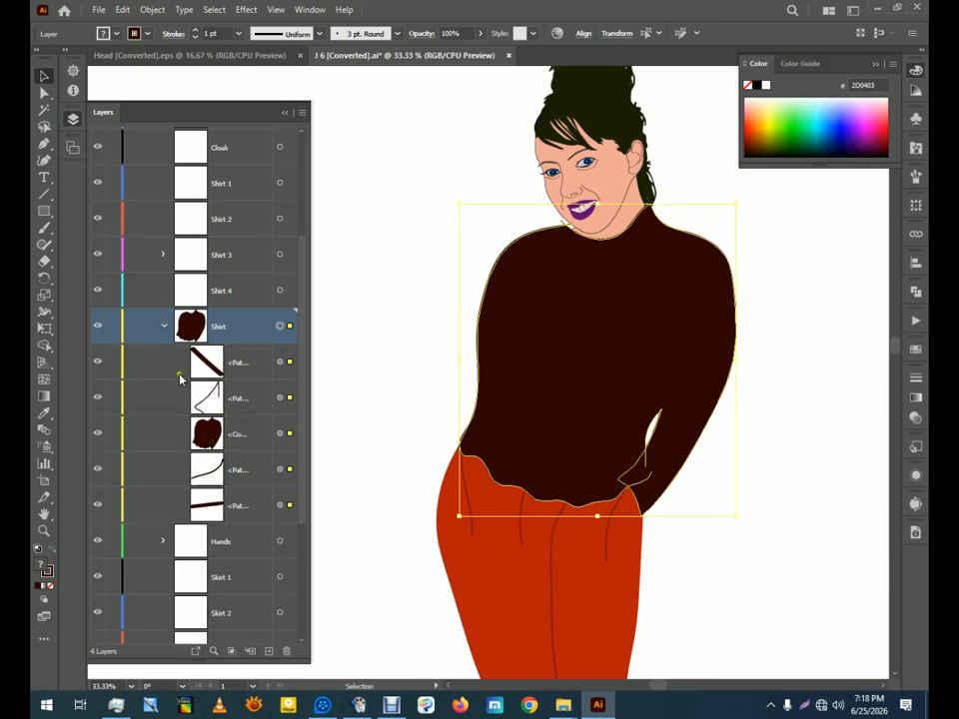
click(240, 361)
shift+click(245, 397)
ctrl+click(240, 464)
ctrl+click(241, 508)
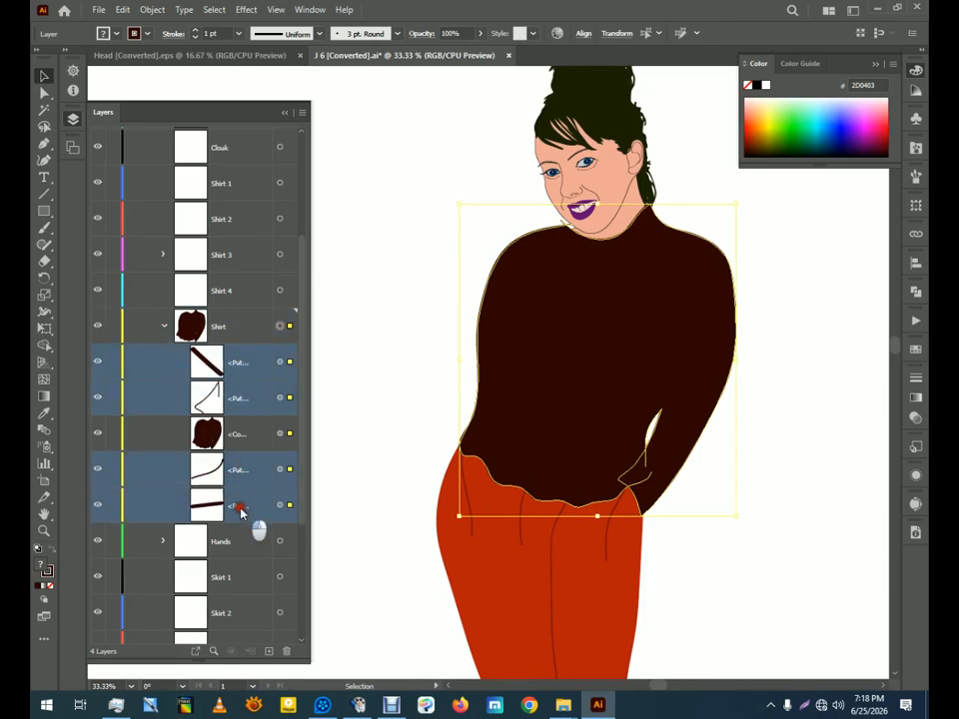
click(292, 649)
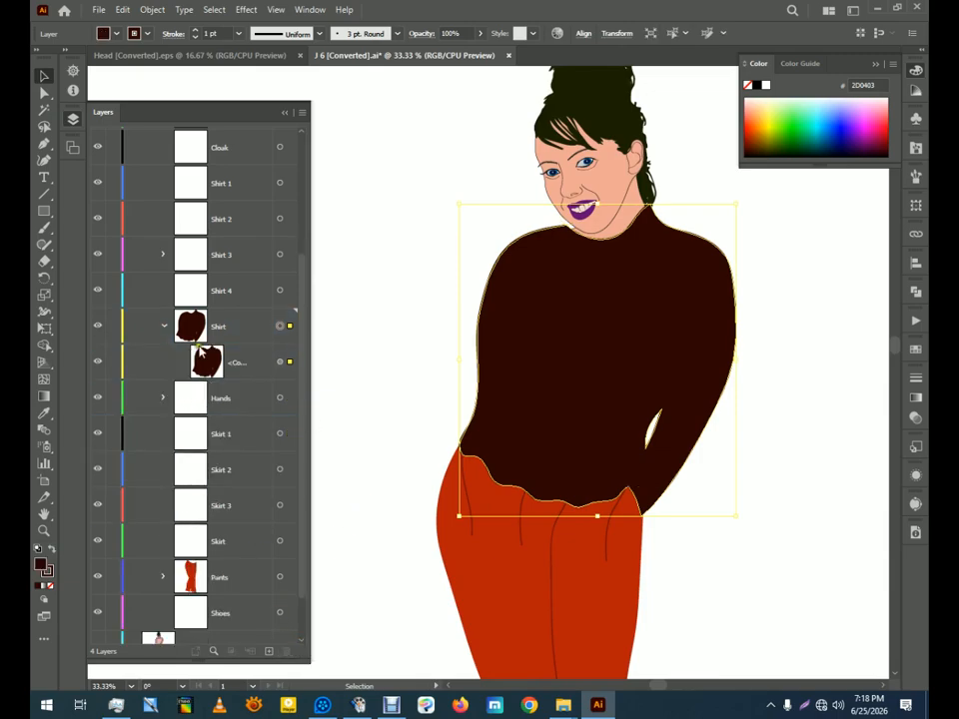
click(164, 327)
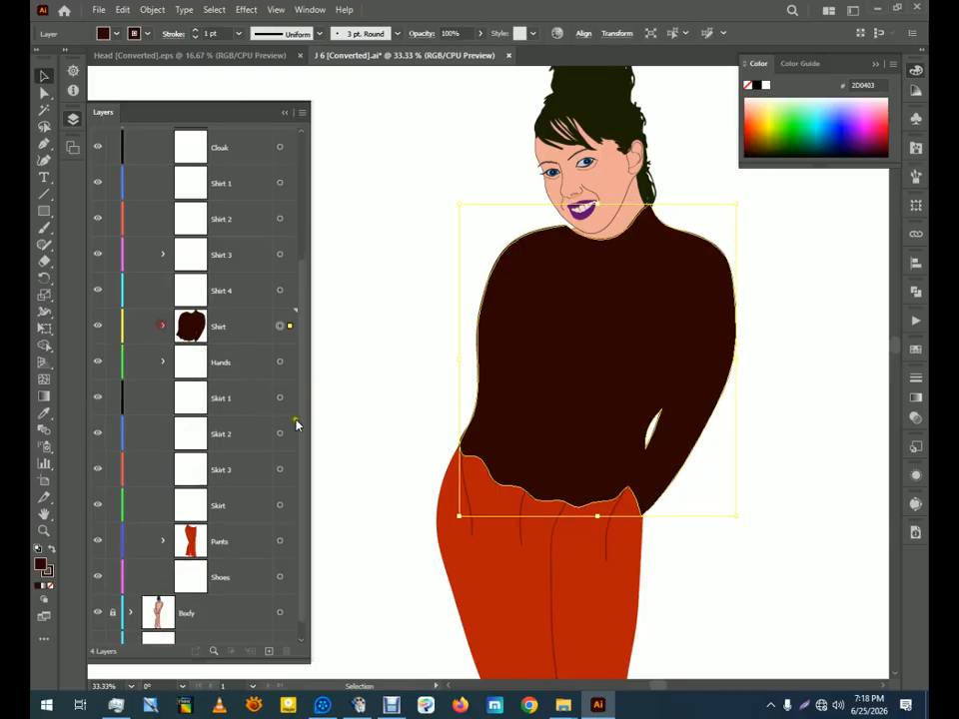
click(790, 364)
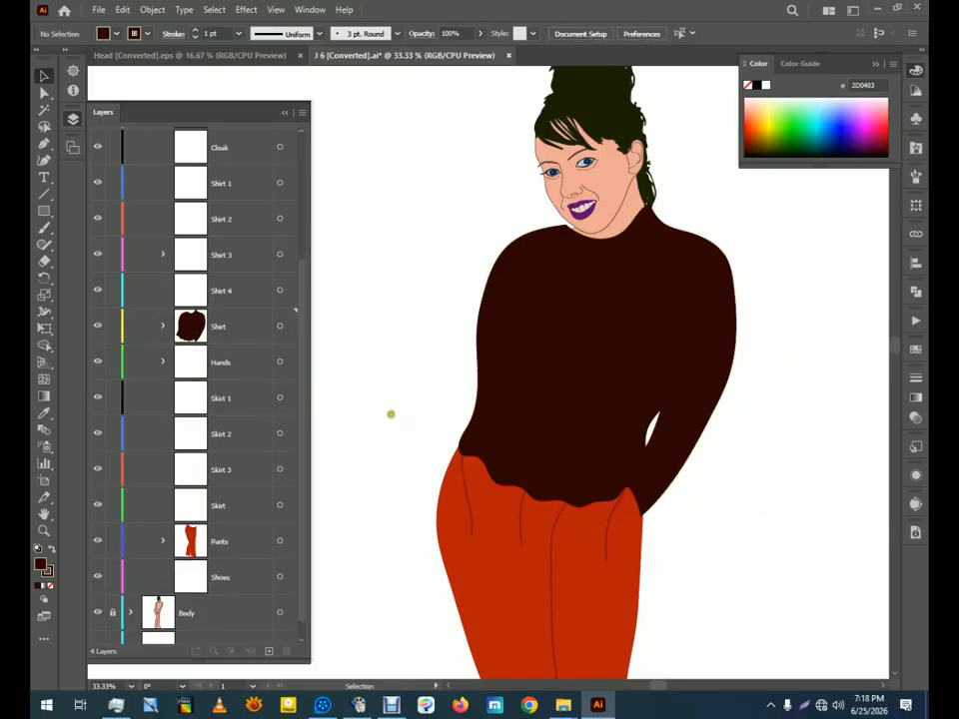
Make the Skirt layer active and hide the Pants layer
drag(498, 406, 415, 439)
scroll(304, 310, up, 3)
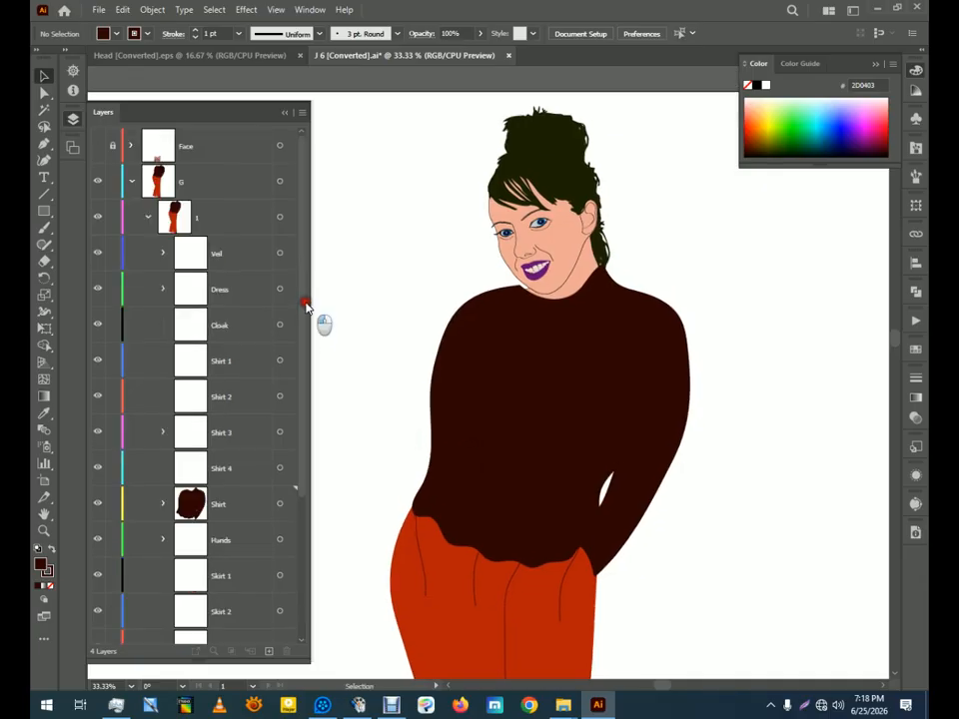
drag(521, 434, 583, 226)
drag(302, 439, 303, 591)
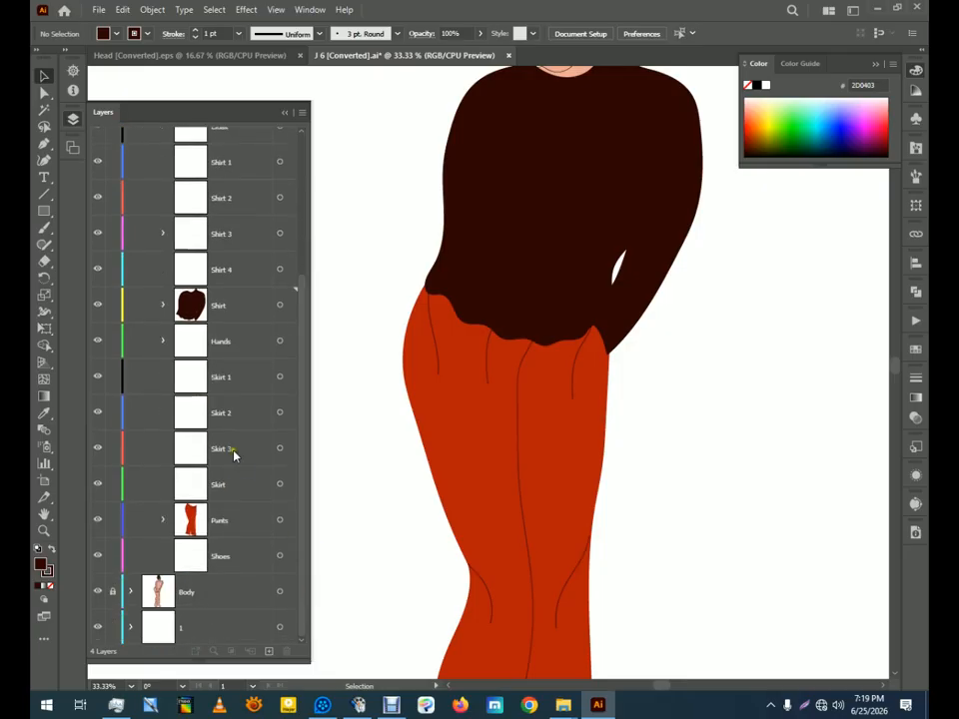
click(235, 379)
click(222, 486)
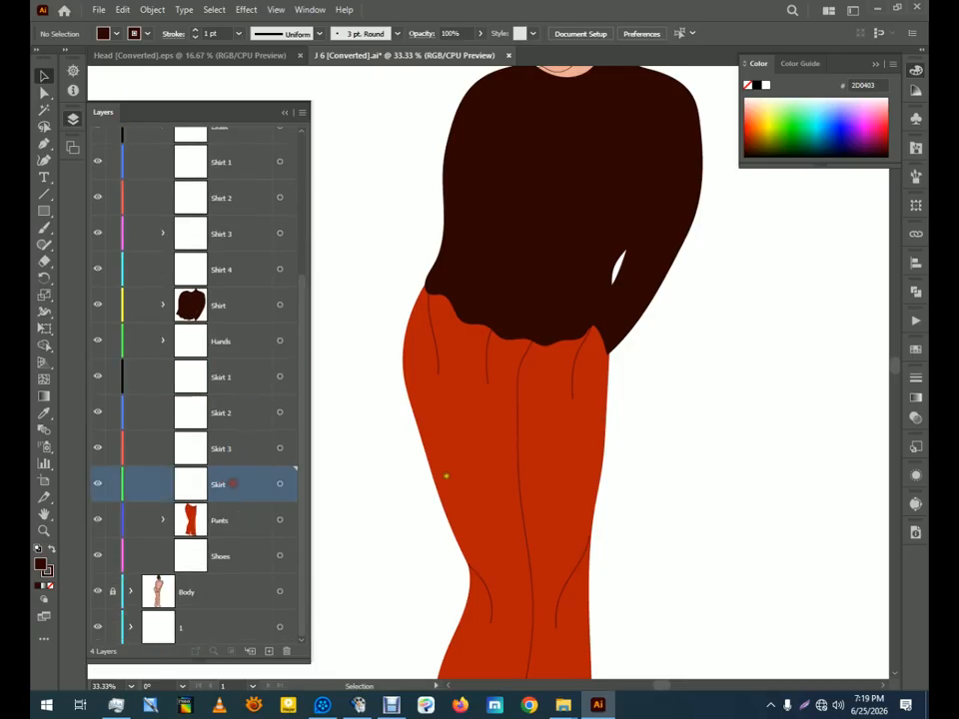
scroll(553, 542, down, 3)
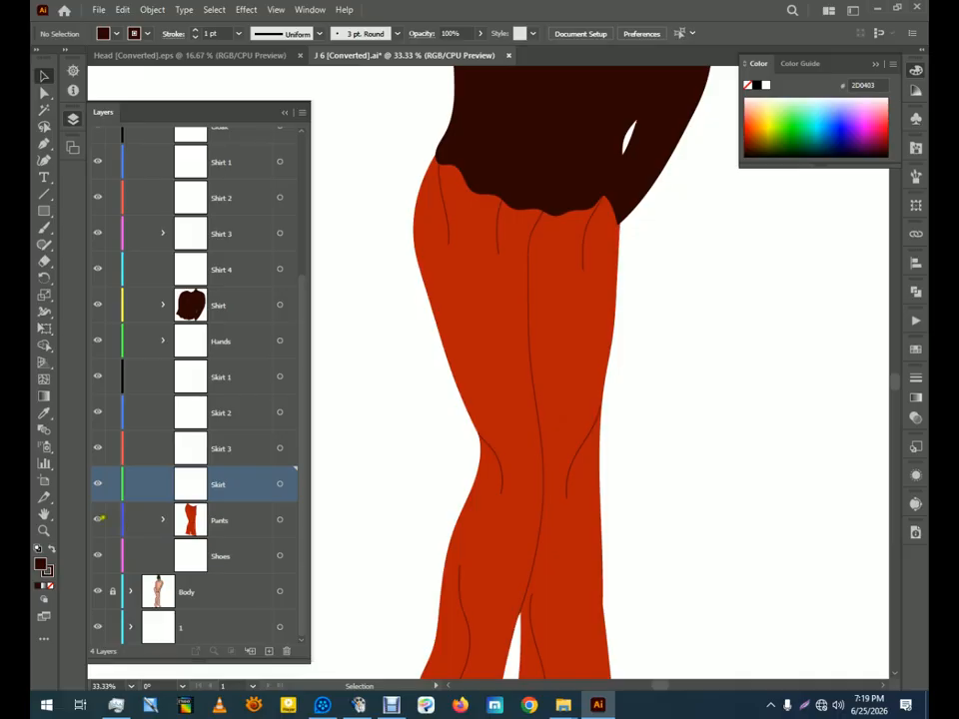
click(97, 520)
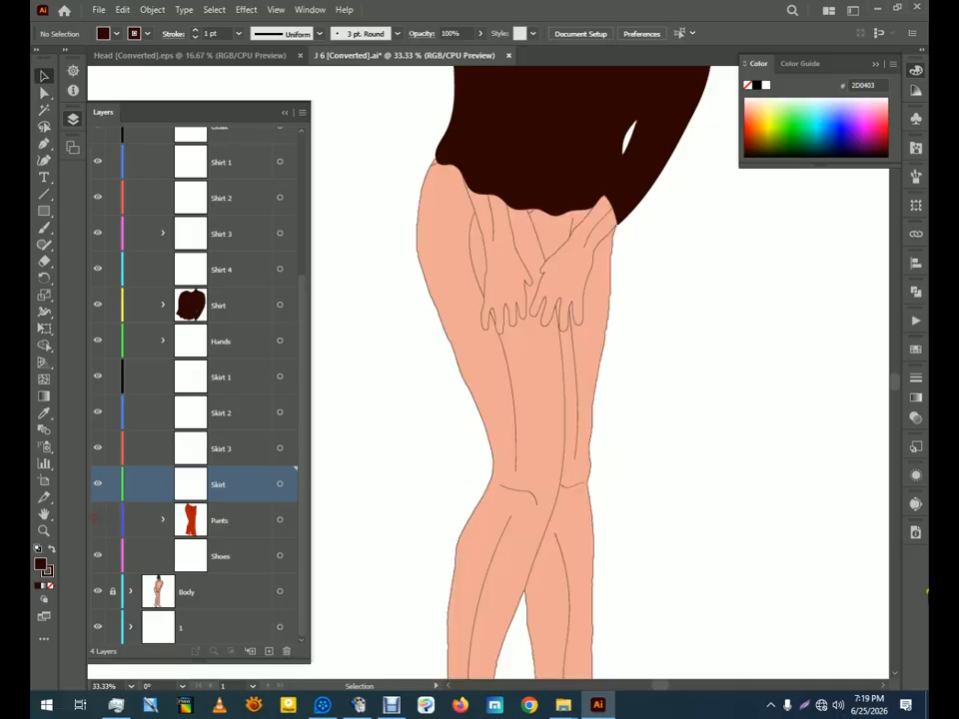
Set the Paintbrush stroke colour to red DD2626
double_click(41, 565)
click(441, 282)
click(605, 264)
click(43, 228)
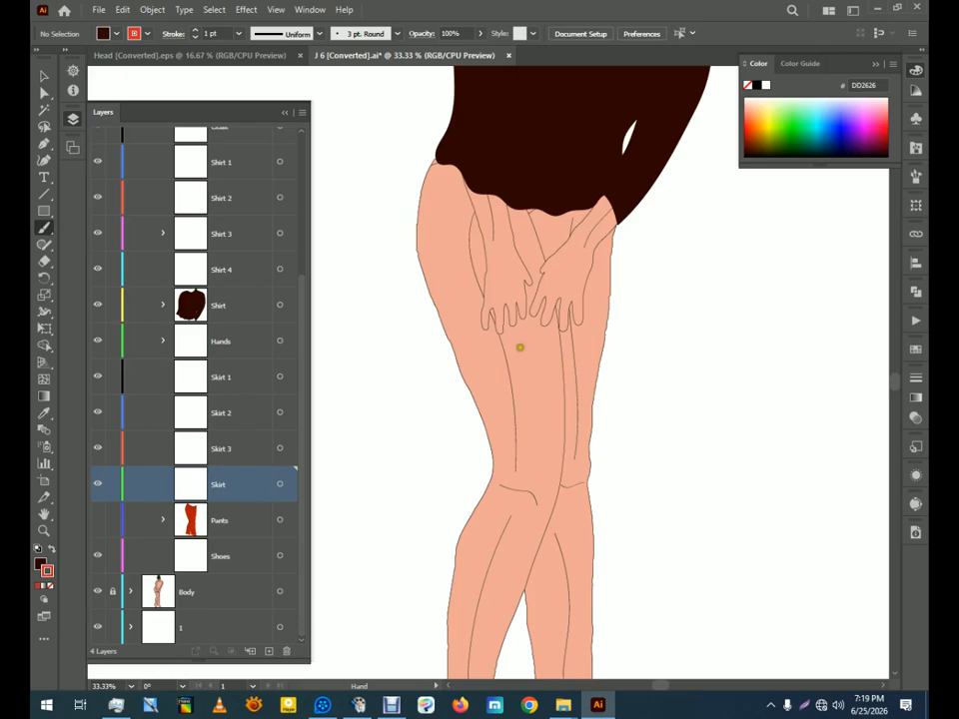
Paint a curved waistline and the flared side edges of a long skirt on the Skirt layer
drag(520, 347, 526, 375)
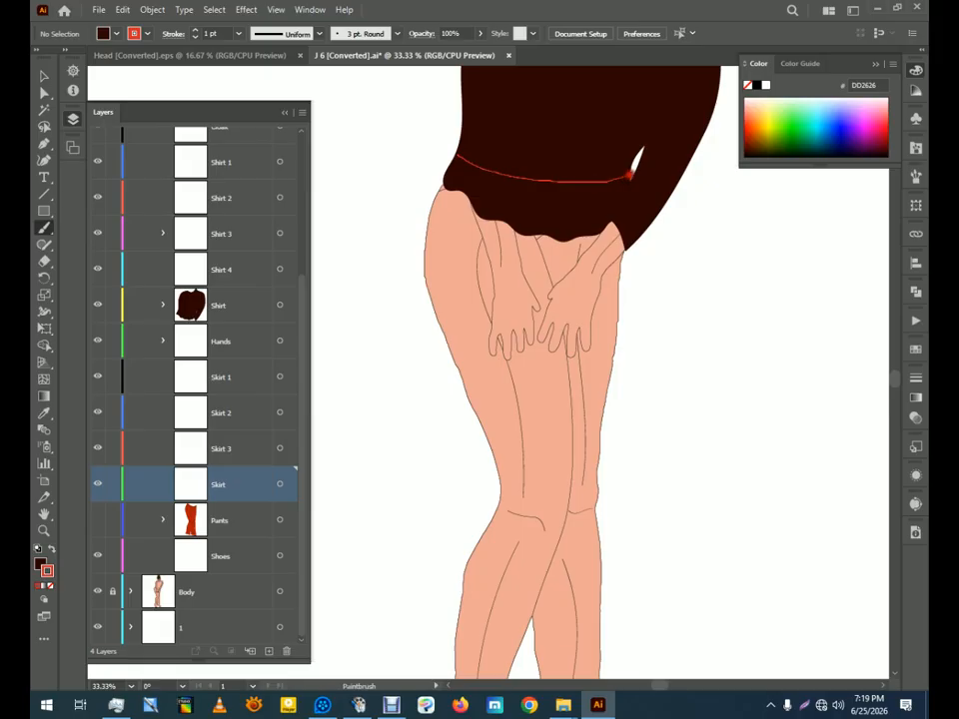
drag(630, 198, 629, 176)
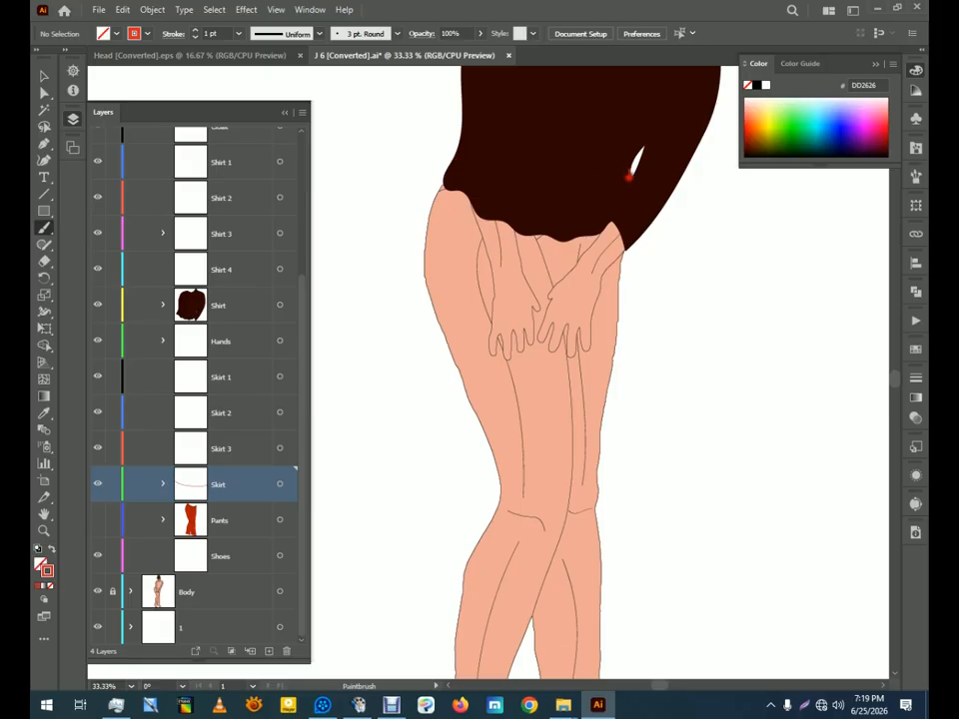
mouse_move(628, 246)
mouse_down()
mouse_move(614, 480)
mouse_move(631, 646)
mouse_move(619, 649)
mouse_move(643, 377)
mouse_up()
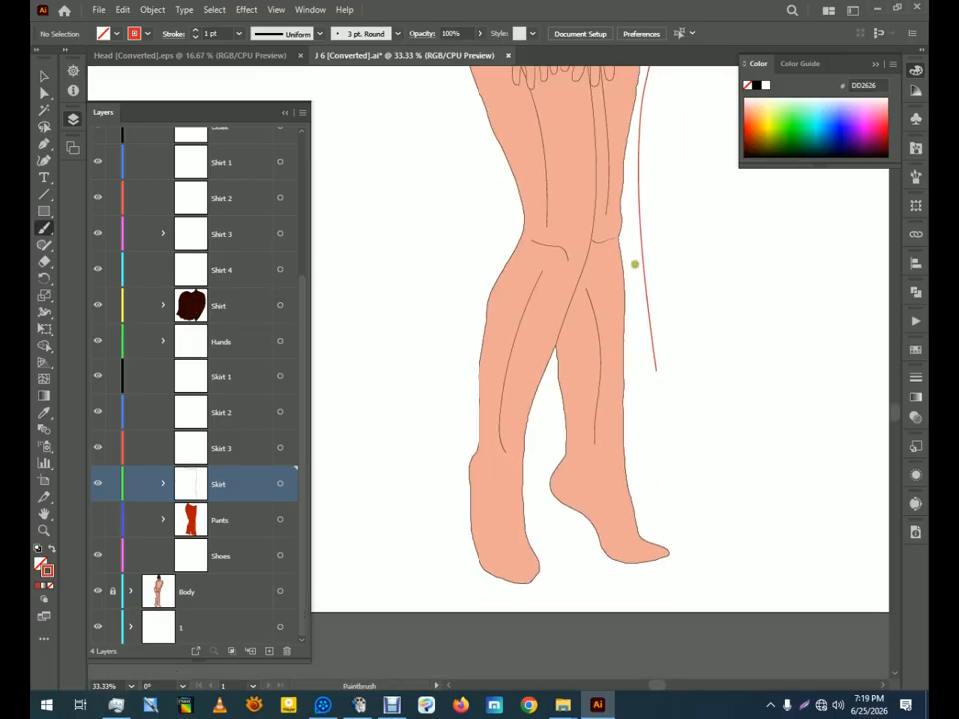
mouse_move(635, 200)
mouse_down()
mouse_move(662, 351)
mouse_move(711, 516)
mouse_move(606, 531)
mouse_move(546, 556)
mouse_move(485, 549)
mouse_move(440, 560)
mouse_move(382, 546)
mouse_move(482, 281)
mouse_move(478, 189)
mouse_move(456, 120)
mouse_move(504, 507)
mouse_move(467, 470)
mouse_move(451, 429)
mouse_move(450, 293)
mouse_up()
key(space)
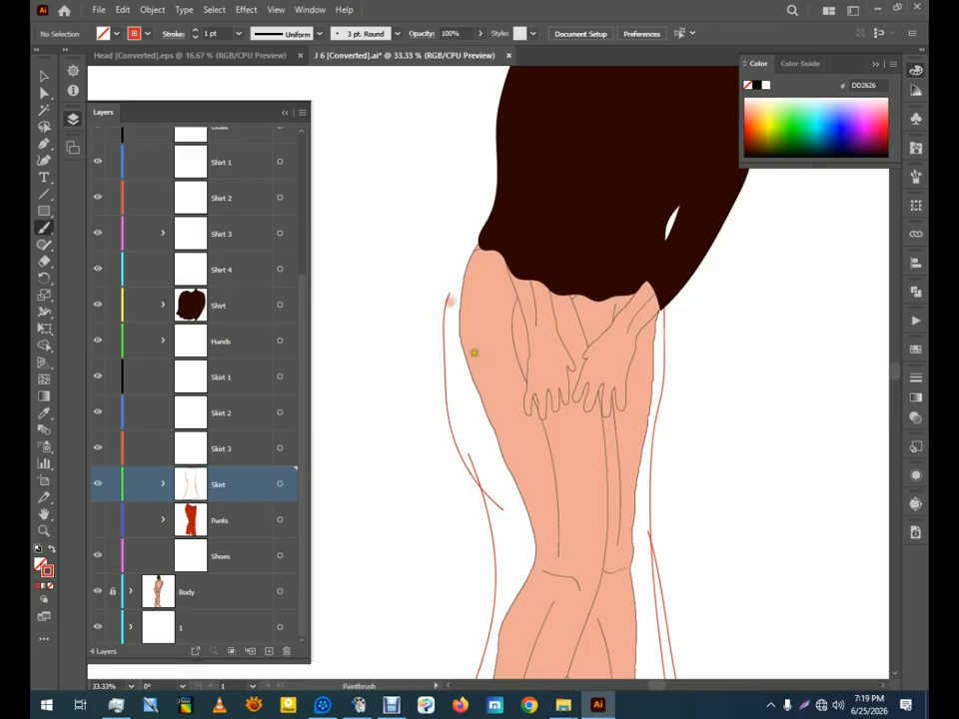
Undo the last hip stroke, repaint it closer to the body, and close the skirt's bottom with a wavy hem
key(ctrl+z)
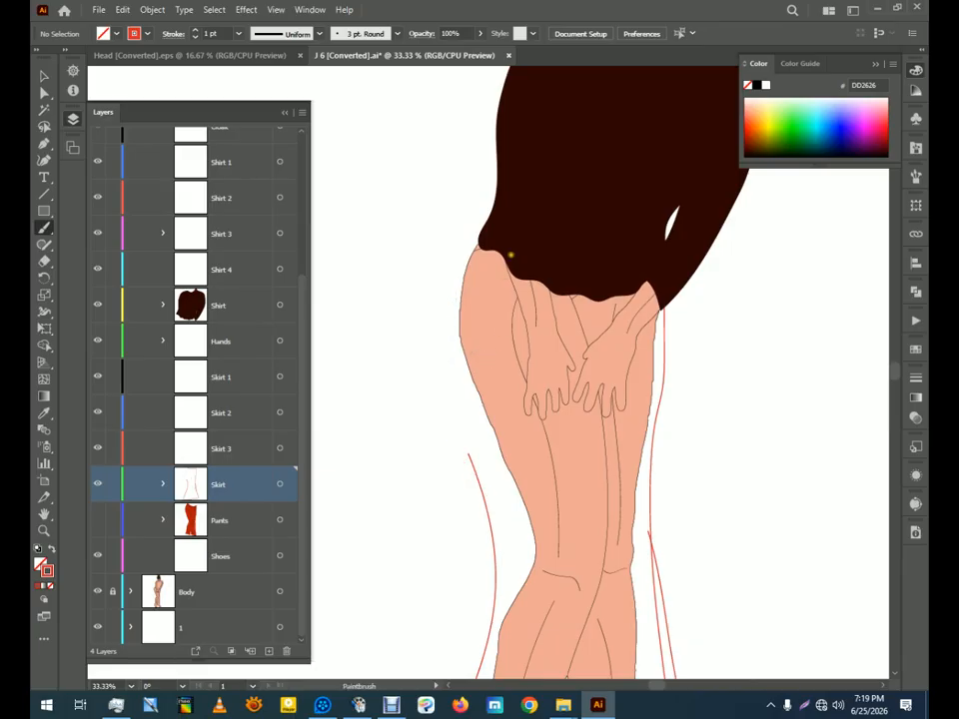
mouse_move(475, 239)
mouse_down()
mouse_move(451, 297)
mouse_move(474, 462)
mouse_move(470, 546)
mouse_up()
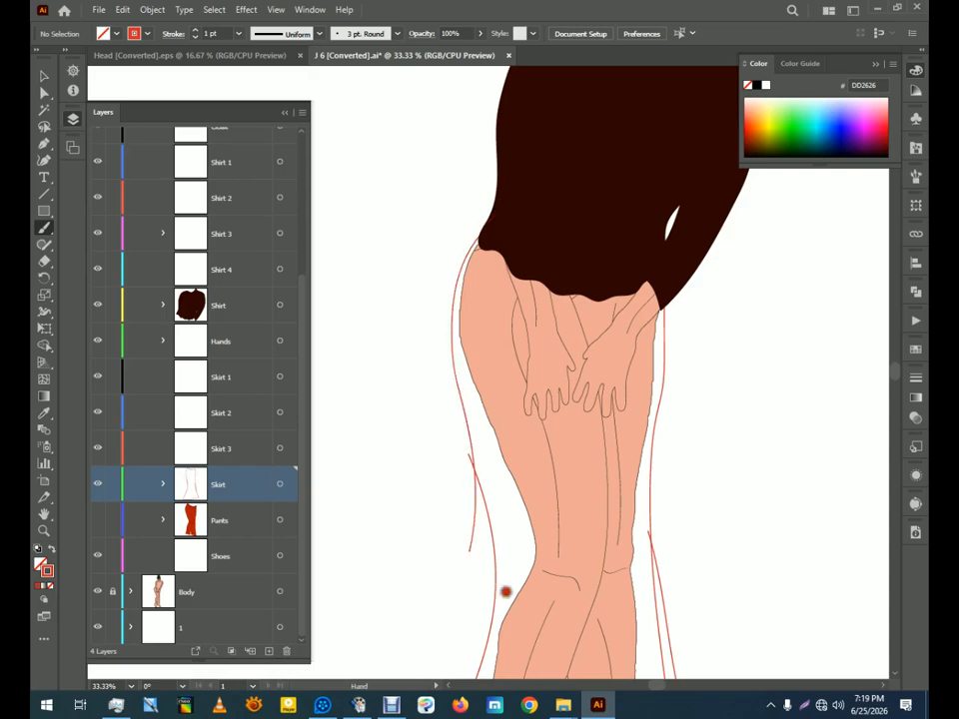
drag(506, 591, 479, 297)
mouse_move(505, 402)
mouse_down()
mouse_move(571, 436)
mouse_move(558, 507)
mouse_move(561, 416)
mouse_move(596, 369)
mouse_up()
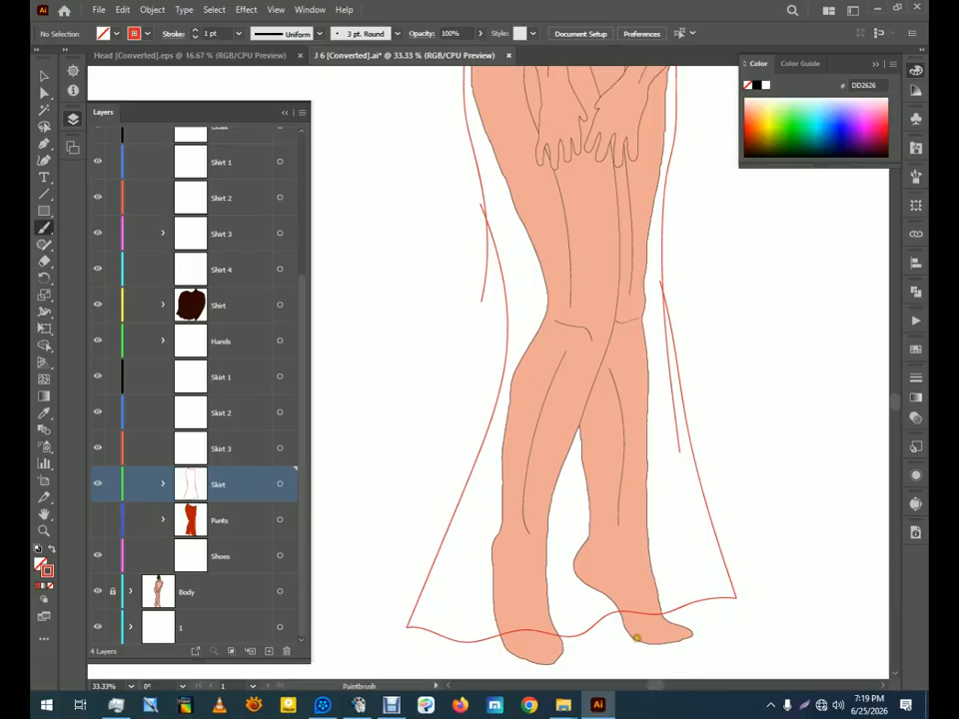
Paint three long flowing panel lines inside the skirt from the hem up to the hips
mouse_move(661, 619)
mouse_down()
mouse_move(678, 528)
mouse_move(645, 379)
mouse_move(642, 310)
mouse_move(661, 181)
mouse_move(695, 80)
mouse_up()
mouse_move(604, 631)
mouse_down()
mouse_move(603, 525)
mouse_move(584, 433)
mouse_move(601, 251)
mouse_move(628, 185)
mouse_move(626, 70)
mouse_up()
drag(618, 195, 615, 361)
drag(586, 475, 618, 244)
mouse_move(529, 582)
mouse_down()
mouse_move(561, 430)
mouse_move(545, 144)
mouse_move(555, 68)
mouse_up()
drag(557, 229, 521, 560)
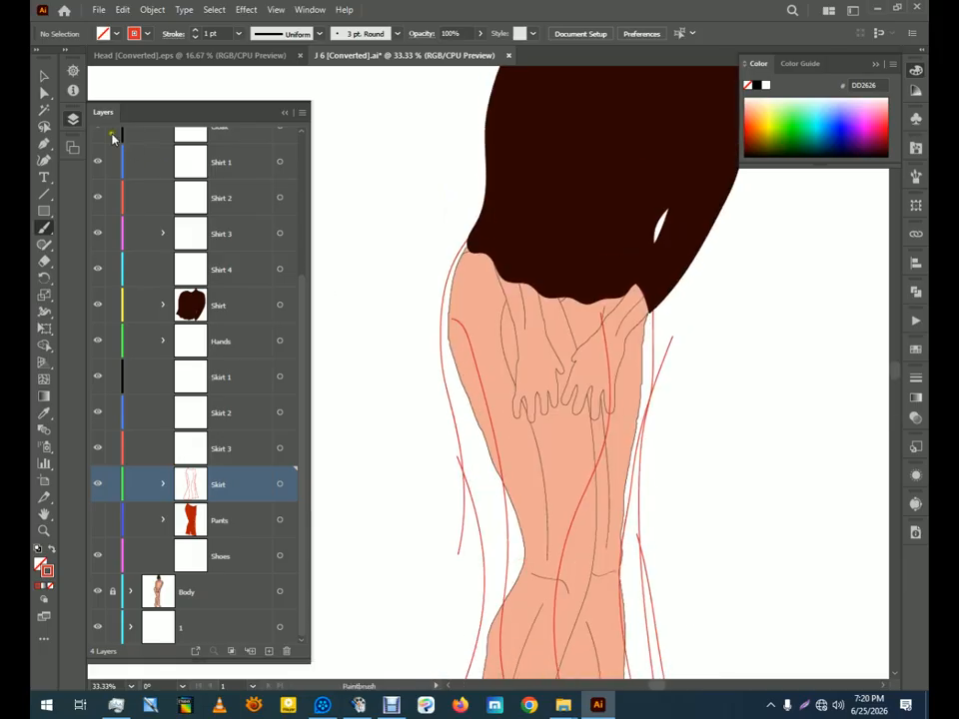
Raise the upper ends of the three panel lines so they cross the skirt's waistline and side edges
click(44, 92)
drag(454, 317, 453, 240)
drag(466, 332, 456, 302)
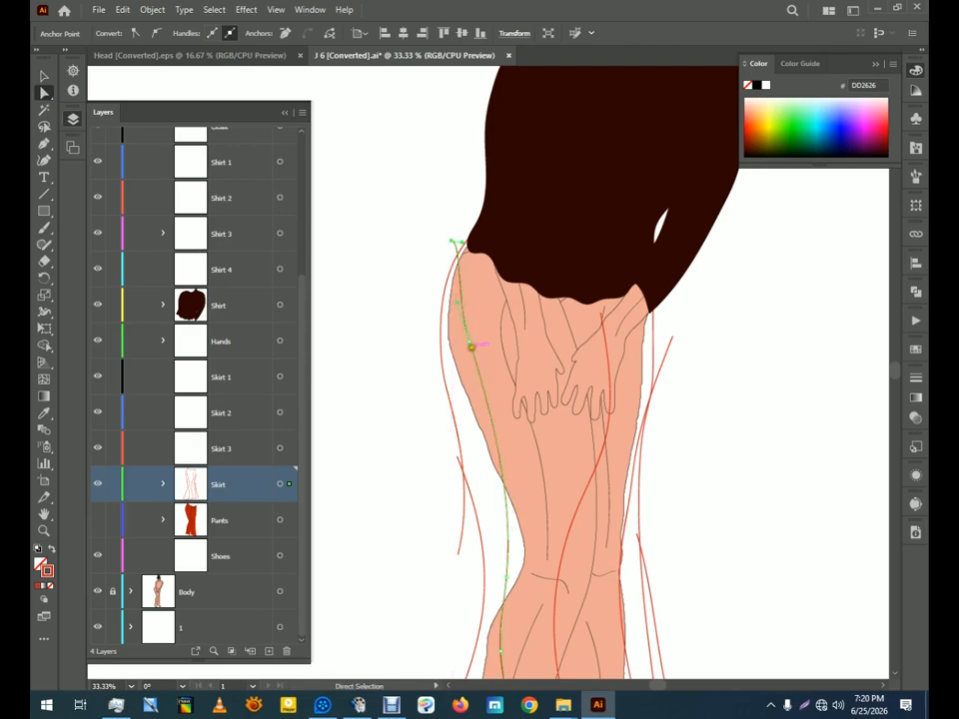
drag(470, 346, 456, 298)
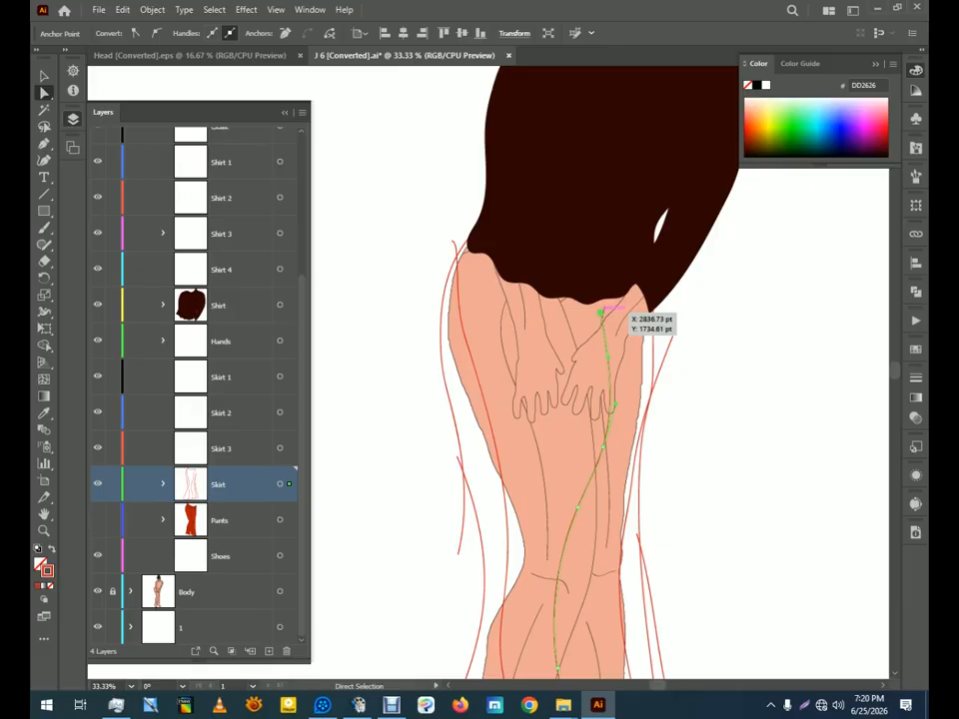
click(599, 312)
drag(599, 313, 596, 240)
drag(674, 340, 672, 307)
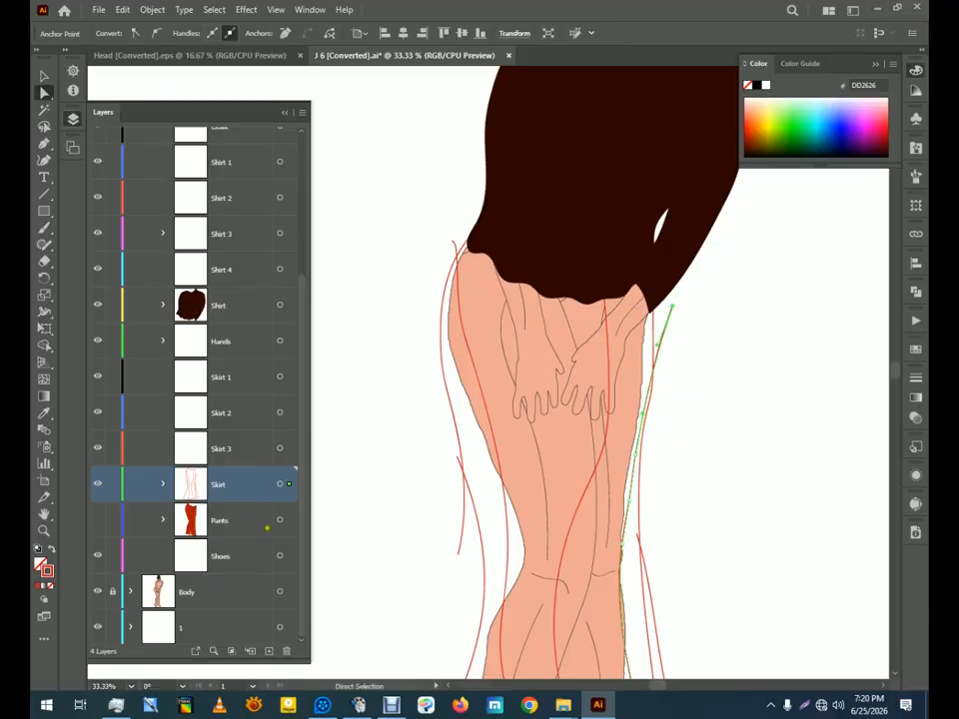
Try to build the skirt's enclosed panels with the Shape Builder tool
click(45, 347)
click(517, 454)
click(524, 436)
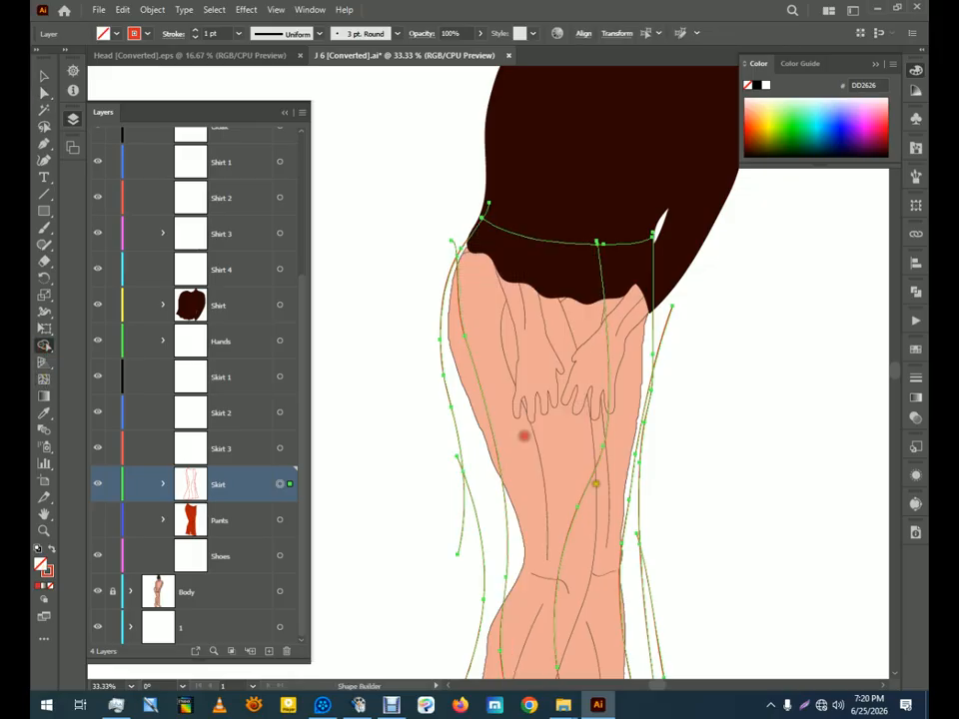
click(500, 514)
click(631, 572)
Extend the waistline's end past the side edge and fill two alternate skirt panels with DD2626 using Shape Builder
click(44, 92)
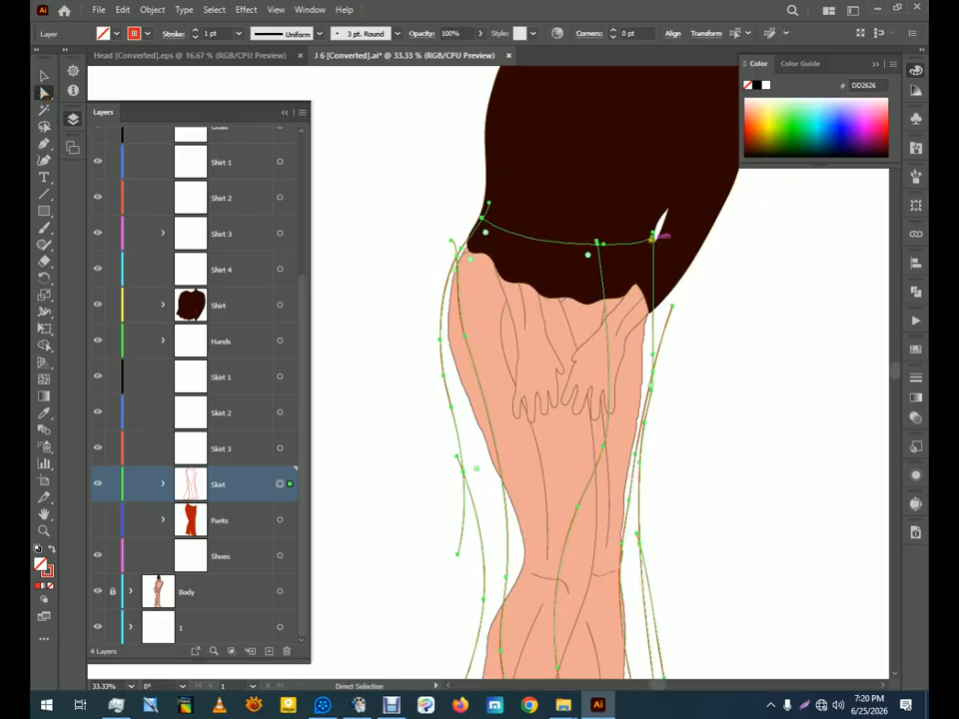
mouse_move(654, 234)
mouse_down()
mouse_move(661, 221)
mouse_move(656, 236)
mouse_up()
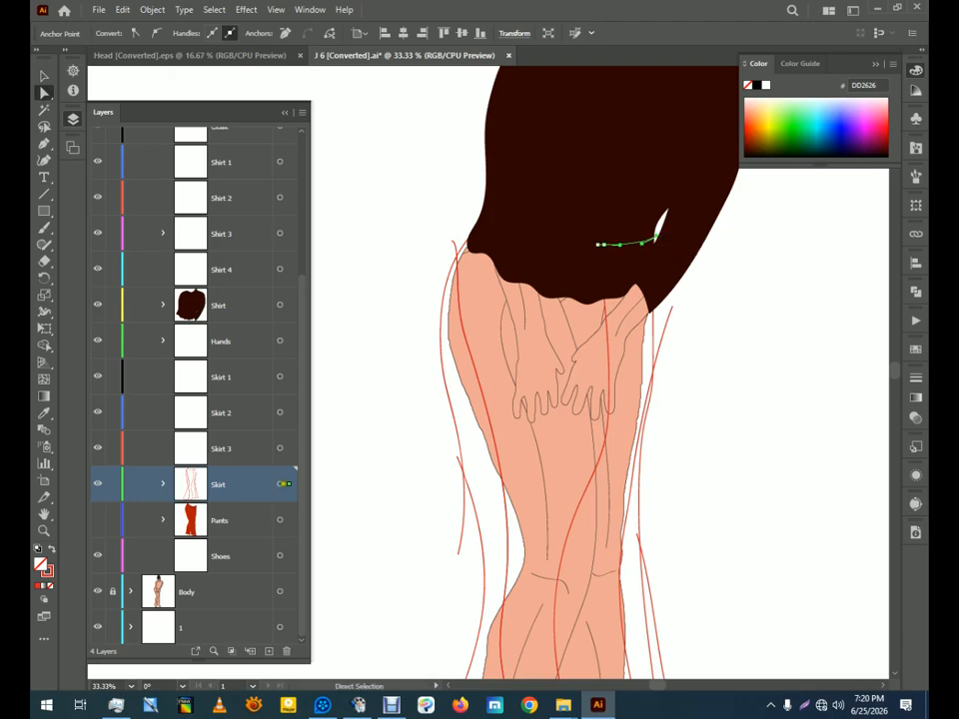
click(281, 484)
click(46, 347)
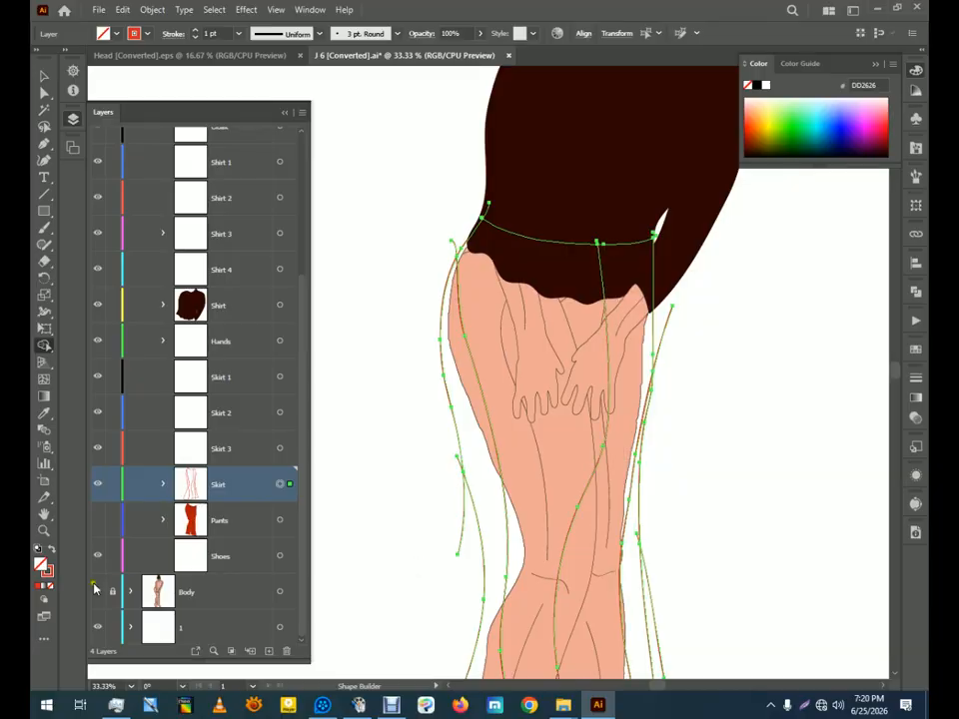
click(51, 552)
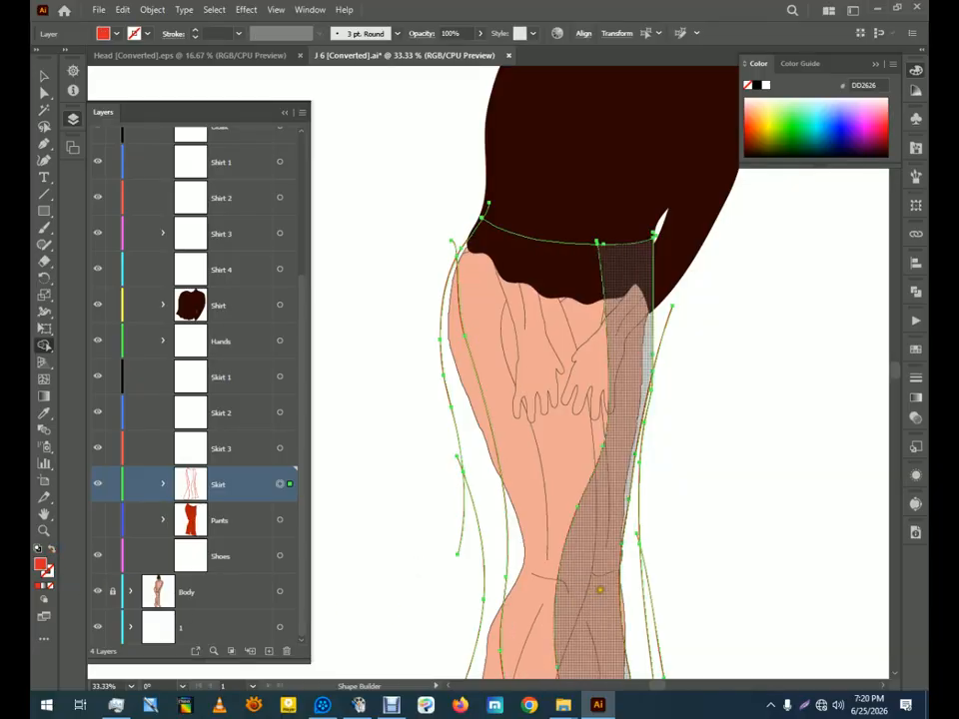
click(597, 599)
click(488, 539)
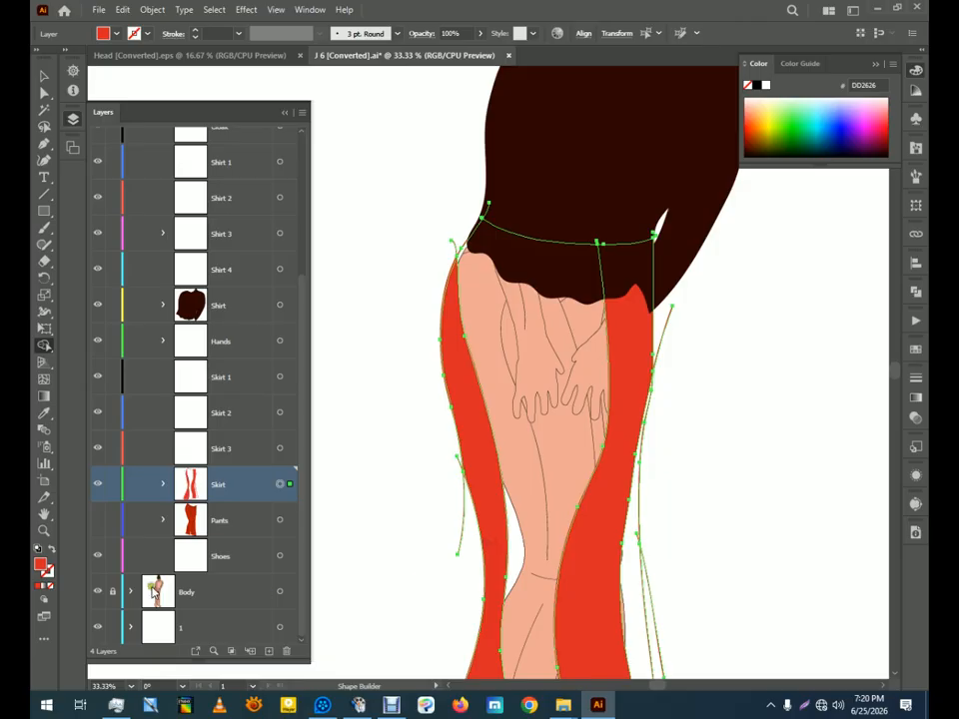
Change the fill to darker red AF2525 and apply it to the skirt's central panel and narrow side panel
double_click(42, 566)
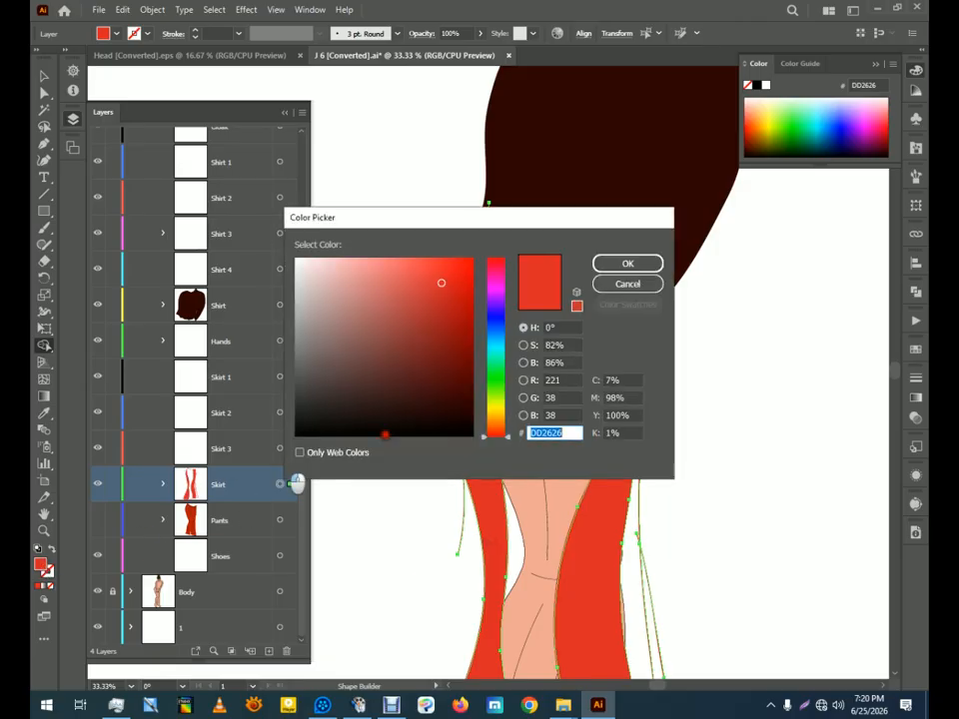
click(437, 314)
click(611, 263)
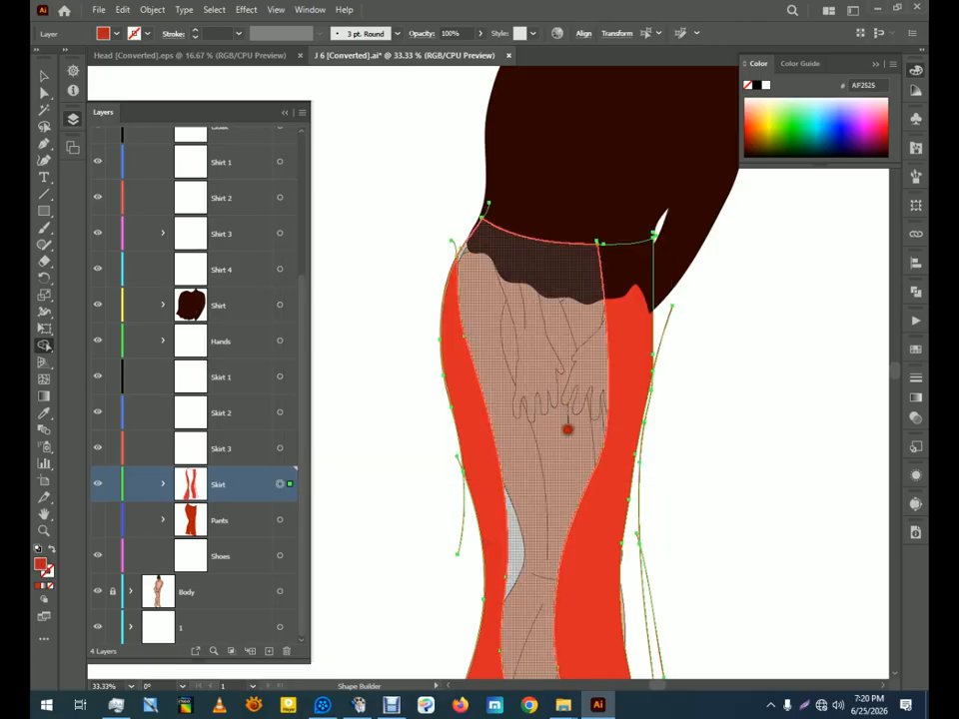
click(567, 427)
drag(635, 559, 667, 522)
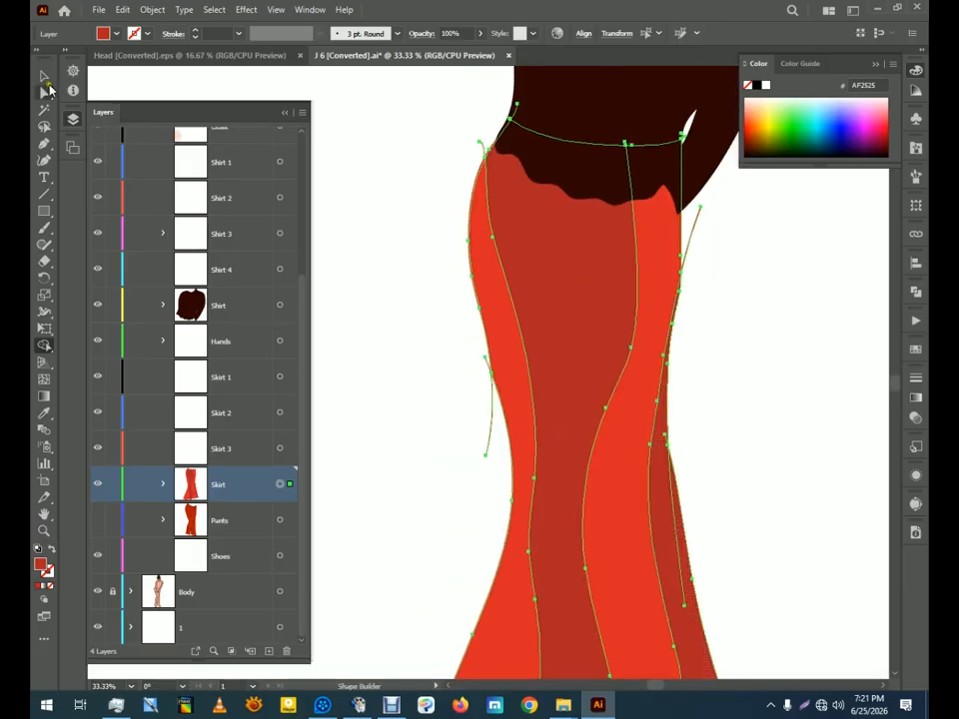
Delete the leftover outline strokes and thin edge paths from the Skirt layer, sparing its filled panels
click(44, 77)
click(163, 484)
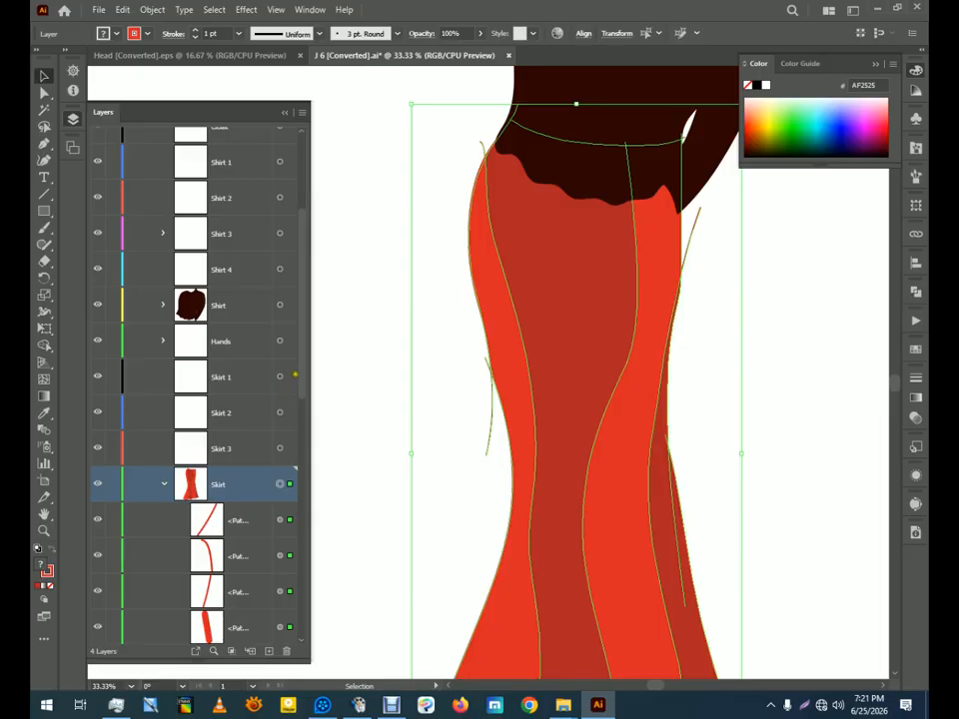
drag(304, 376, 312, 519)
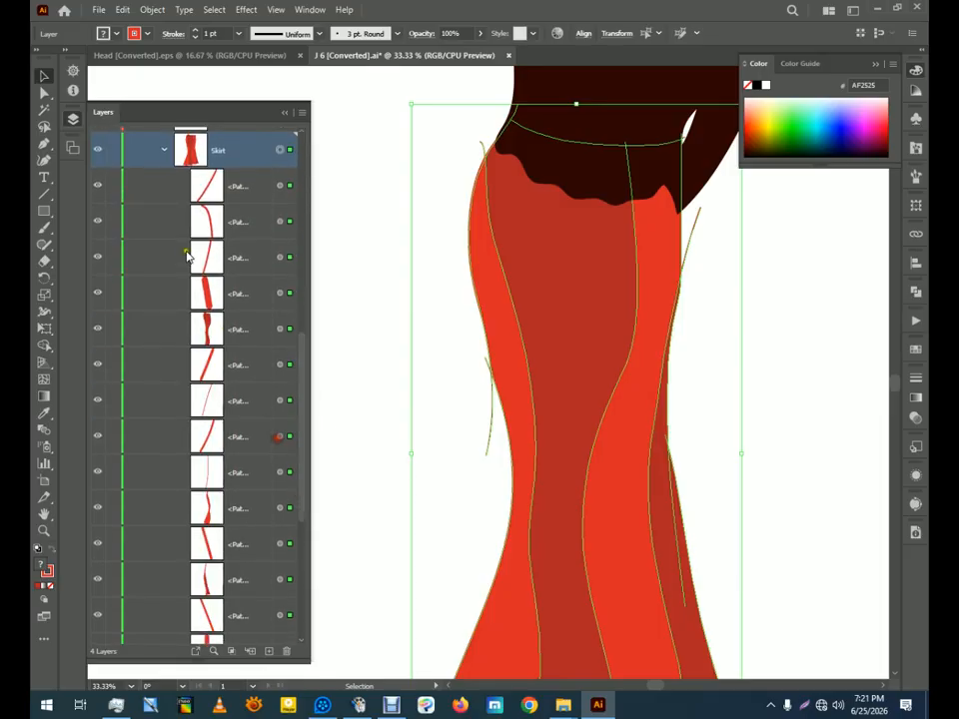
drag(221, 198, 233, 319)
drag(179, 368, 249, 478)
click(293, 654)
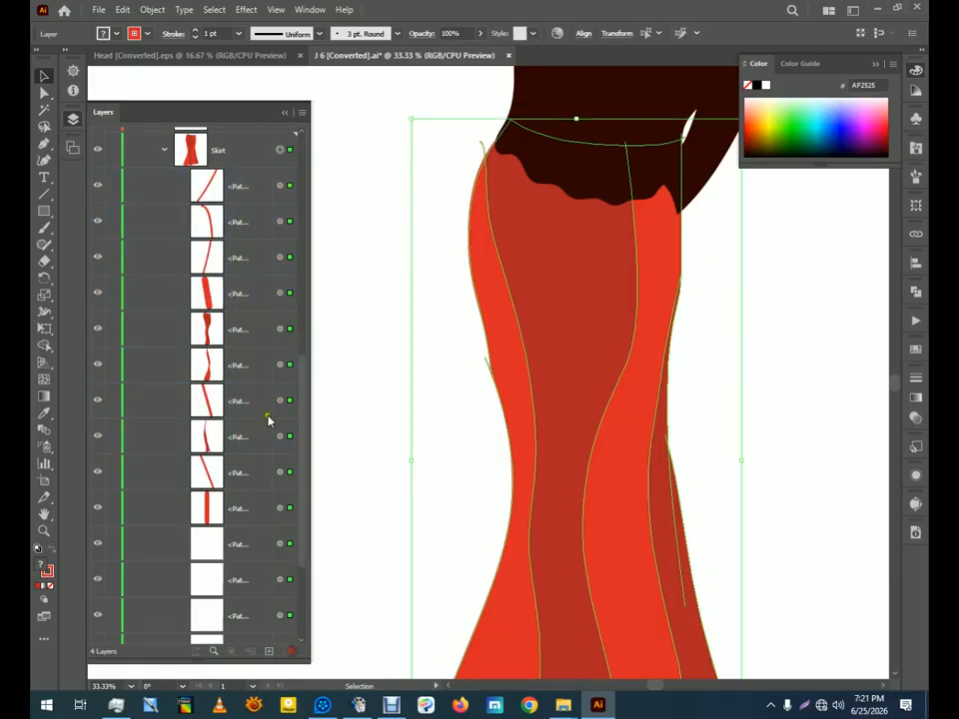
drag(137, 190, 203, 260)
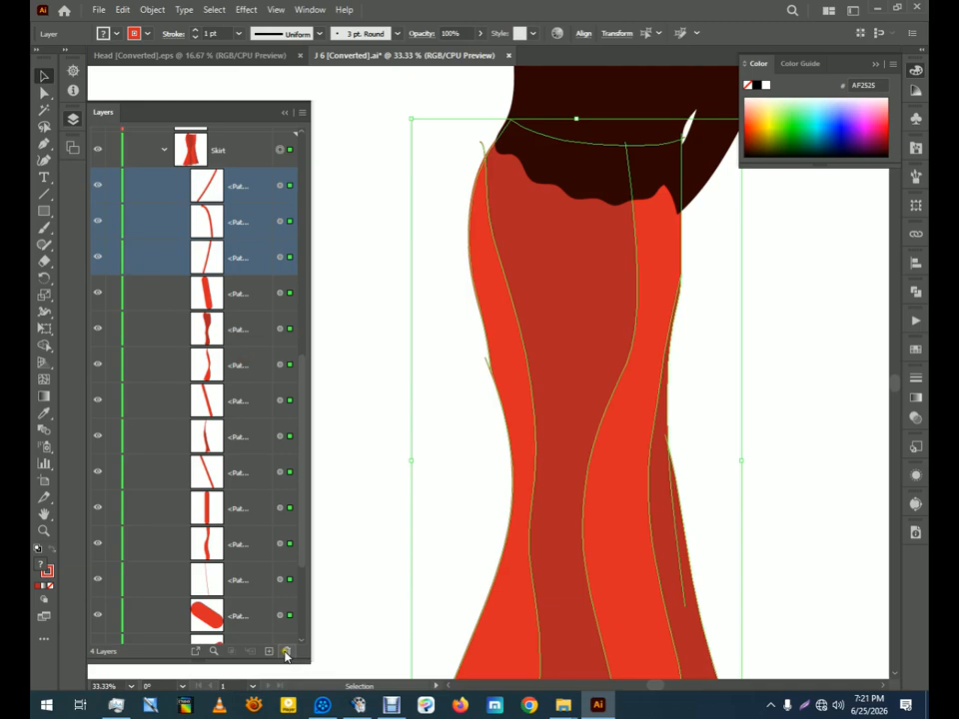
click(285, 650)
Delete the remaining unfilled line paths in the Skirt layer so only the four filled skirt panels are kept
click(210, 476)
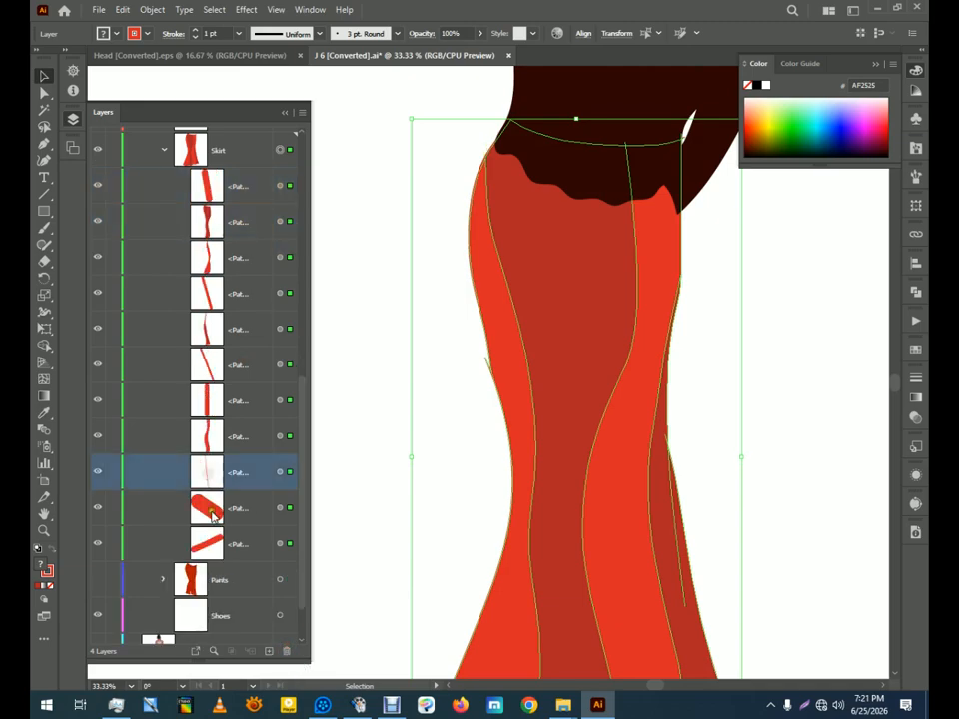
shift+click(211, 512)
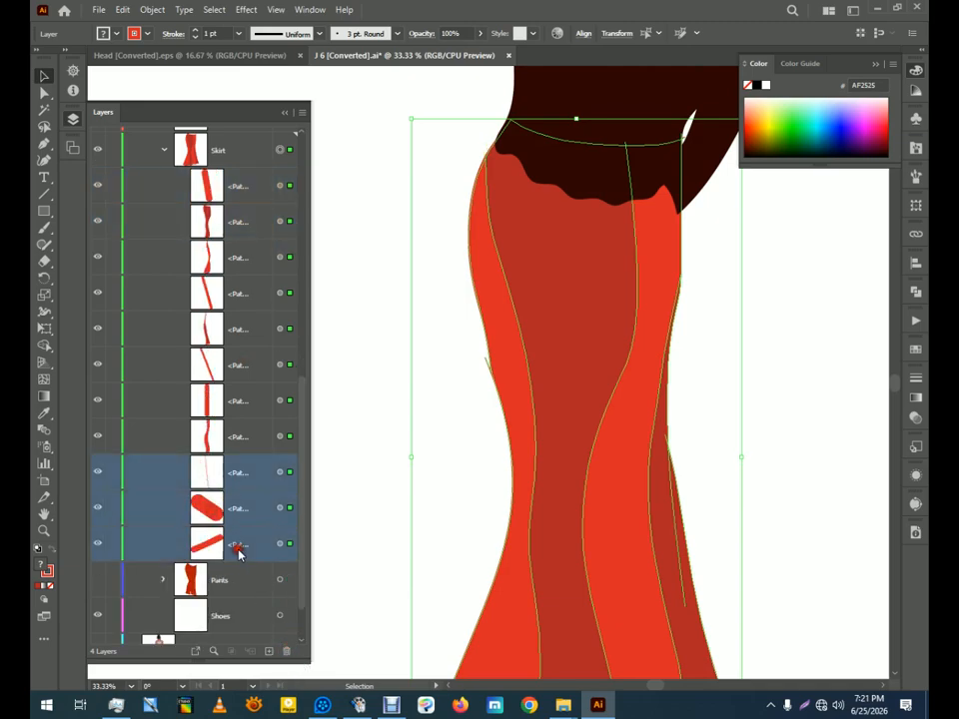
click(285, 651)
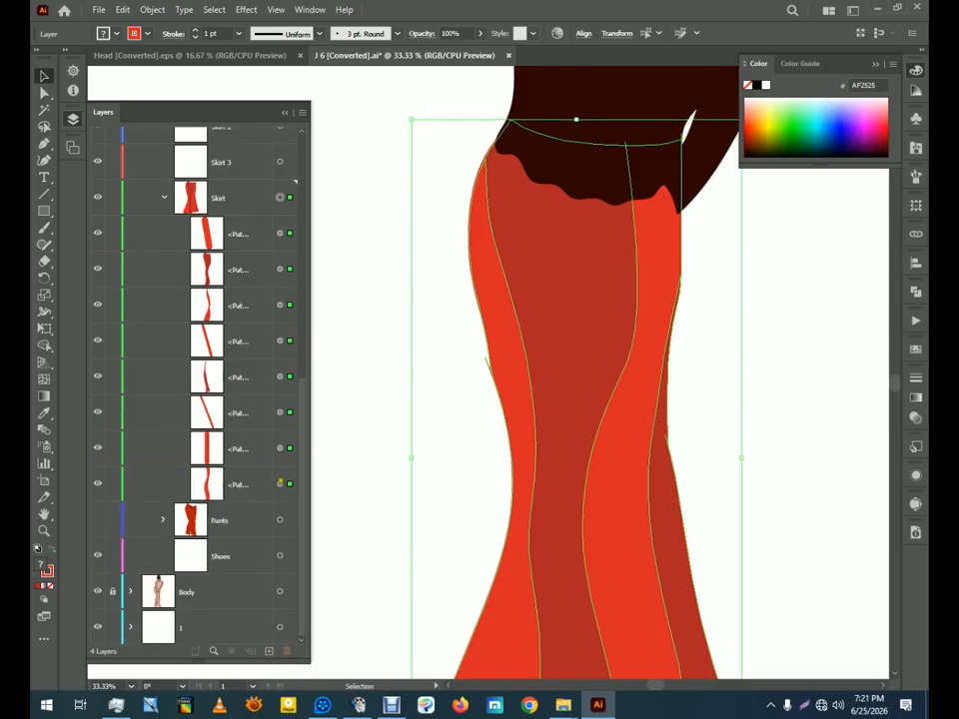
click(235, 236)
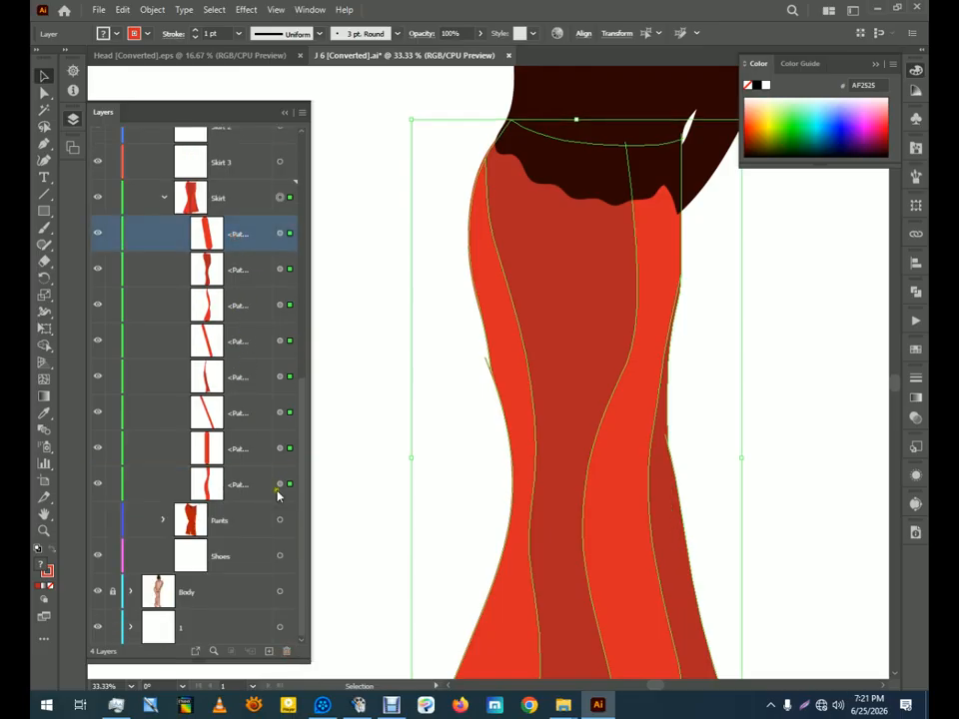
ctrl+click(236, 341)
ctrl+click(237, 412)
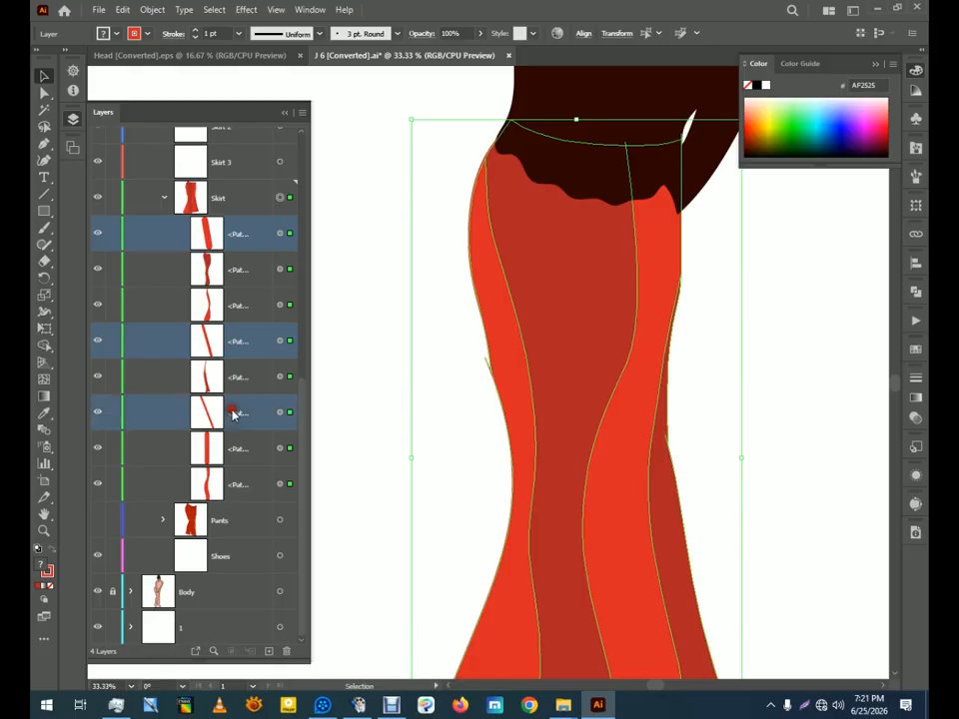
ctrl+click(233, 446)
click(285, 651)
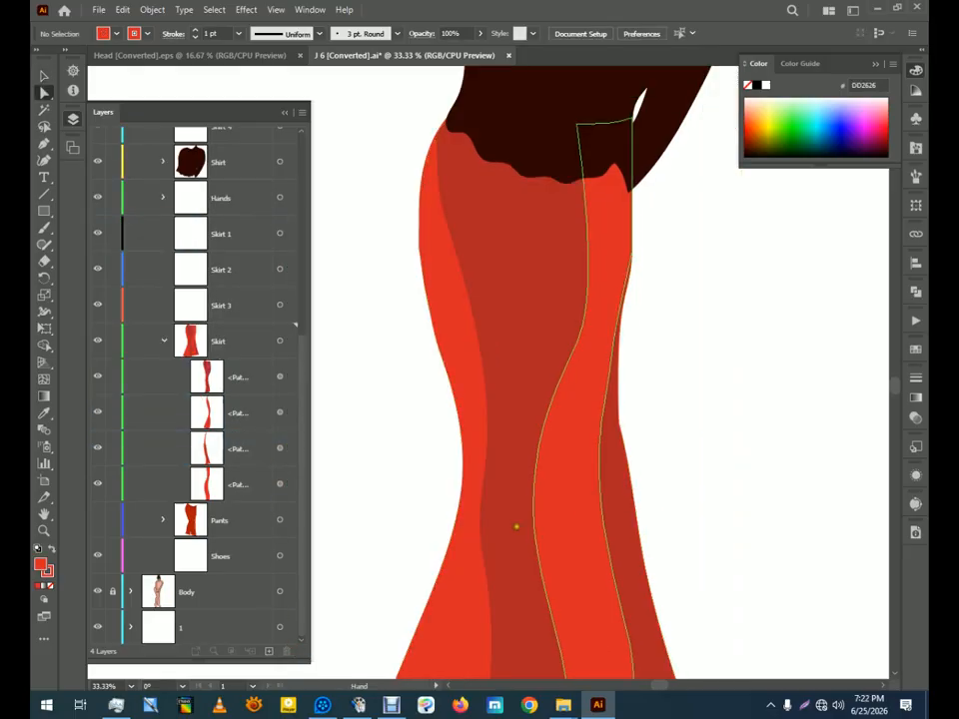
Nudge the central skirt panel's outer waist corner slightly up and outward along the body edge
drag(520, 524, 577, 472)
click(407, 294)
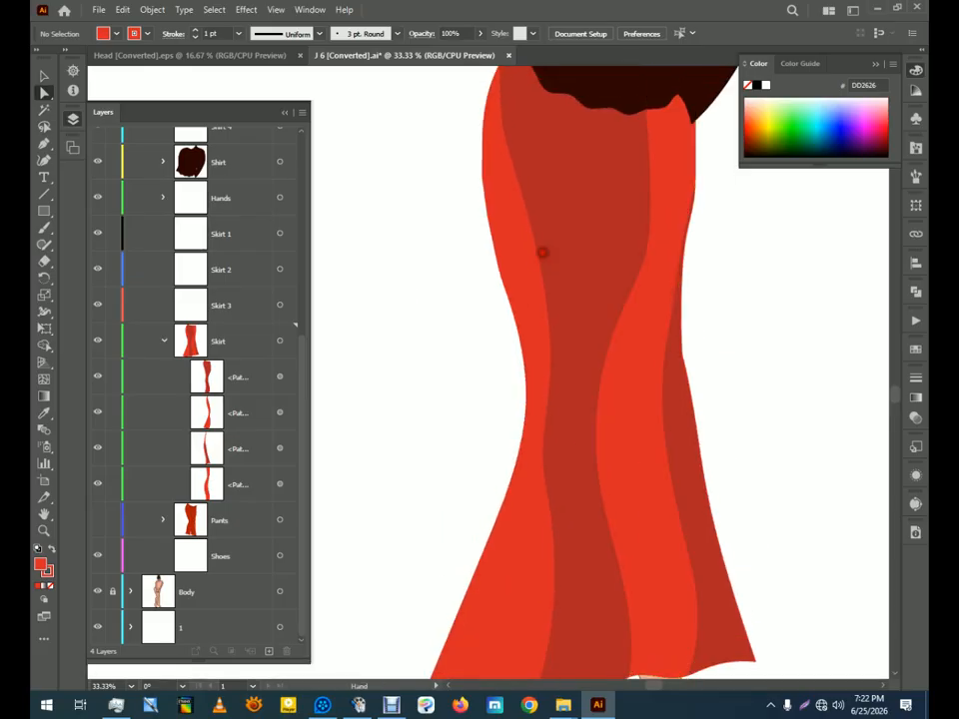
drag(542, 252, 517, 381)
drag(558, 346, 541, 411)
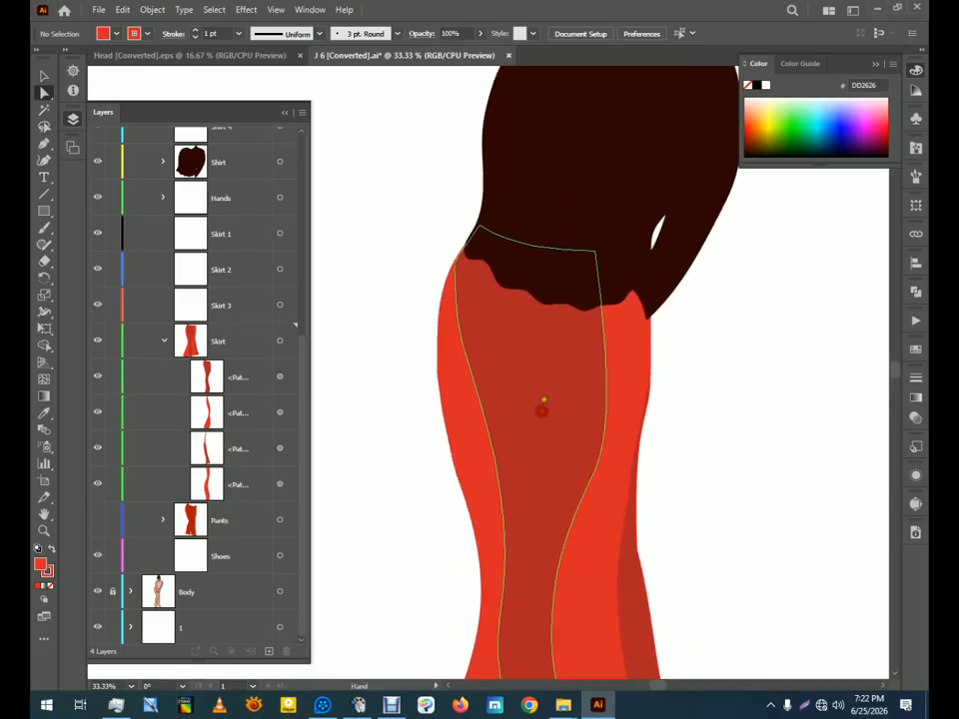
click(487, 313)
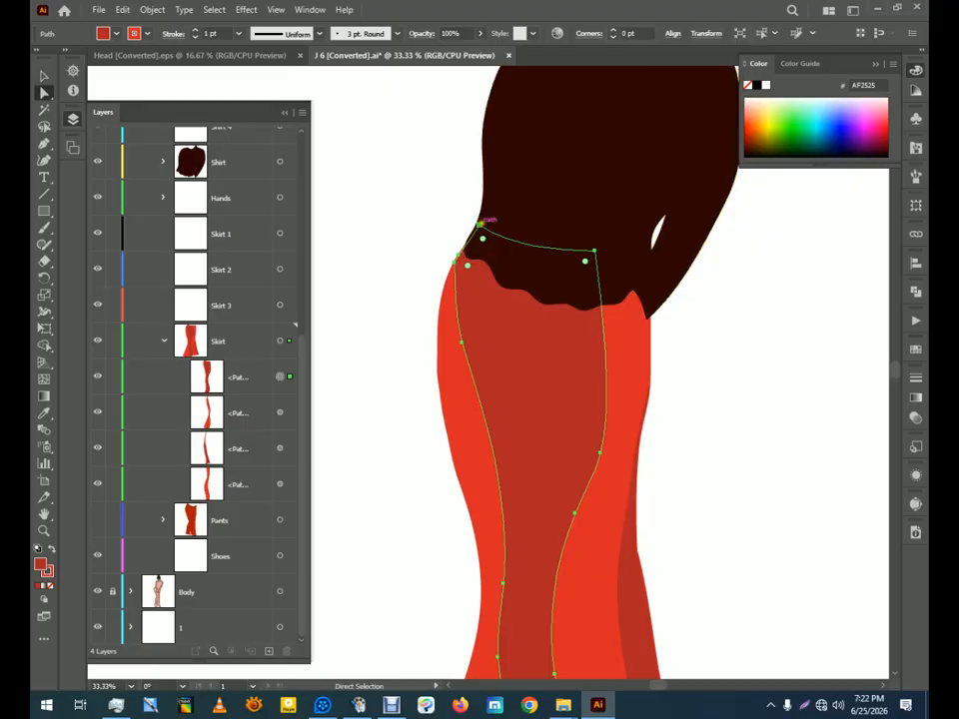
click(479, 226)
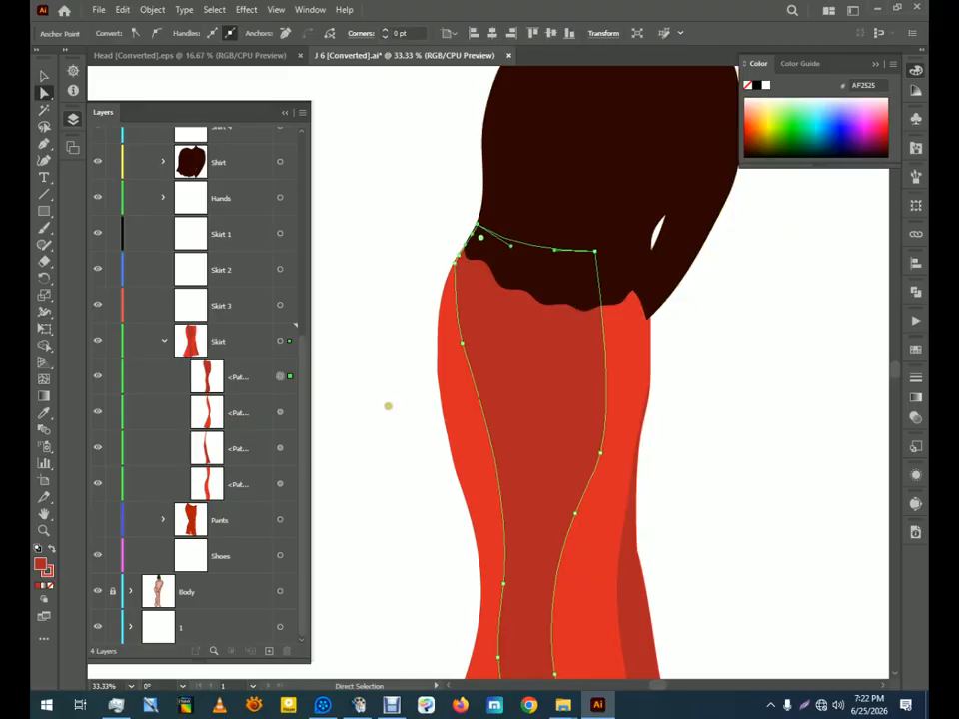
click(387, 406)
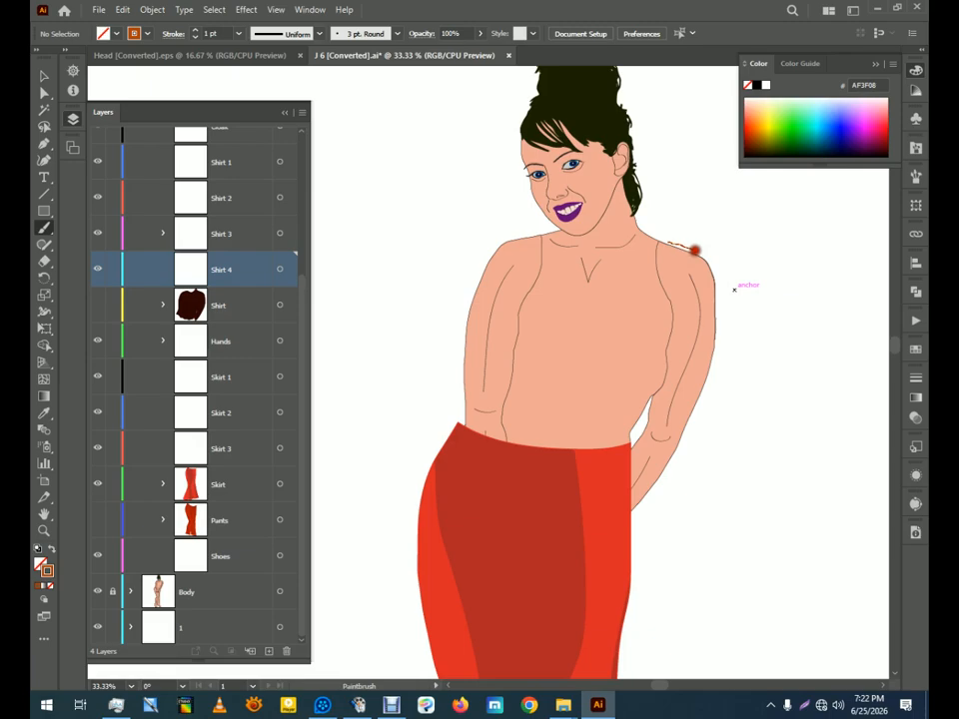
Paint a closed short-sleeved top outline with a scooped neckline on the Shirt 4 layer, and adjust its shoulder end to meet the neckline
mouse_move(714, 289)
mouse_down()
mouse_move(685, 316)
mouse_move(668, 381)
mouse_move(632, 458)
mouse_up()
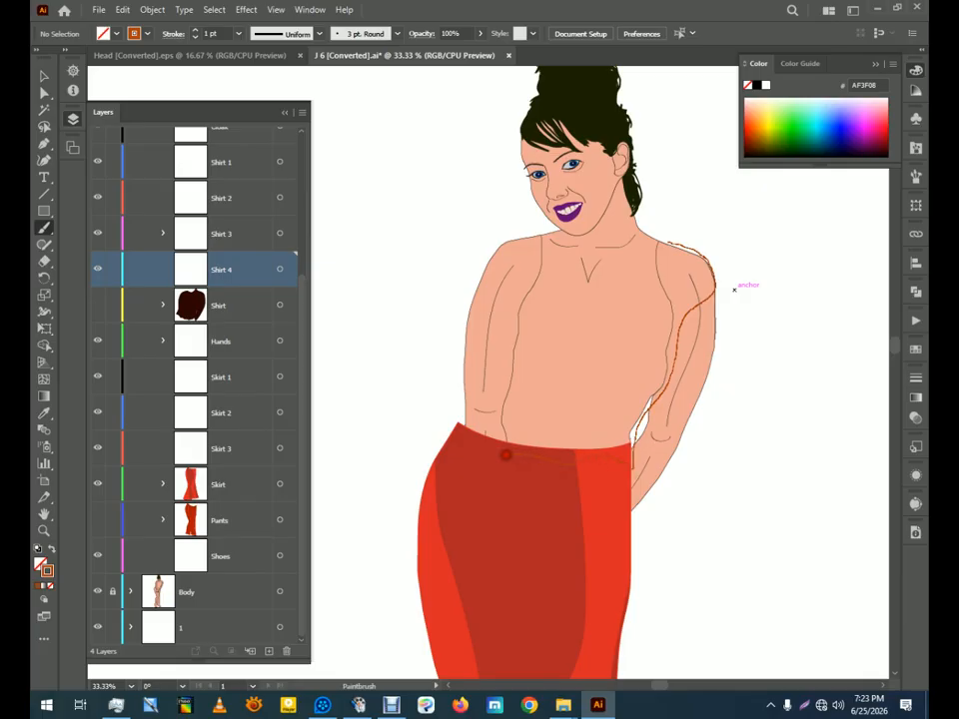
mouse_move(459, 423)
mouse_down()
mouse_move(461, 337)
mouse_move(478, 281)
mouse_up()
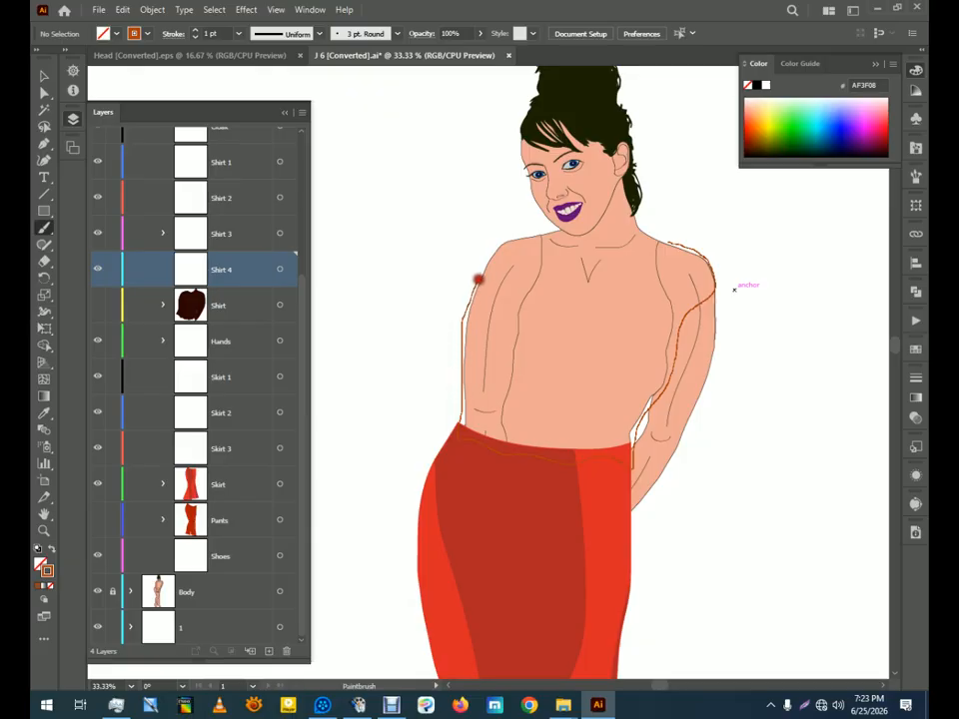
mouse_move(490, 256)
mouse_down()
mouse_move(540, 307)
mouse_move(585, 317)
mouse_move(641, 292)
mouse_move(663, 250)
mouse_up()
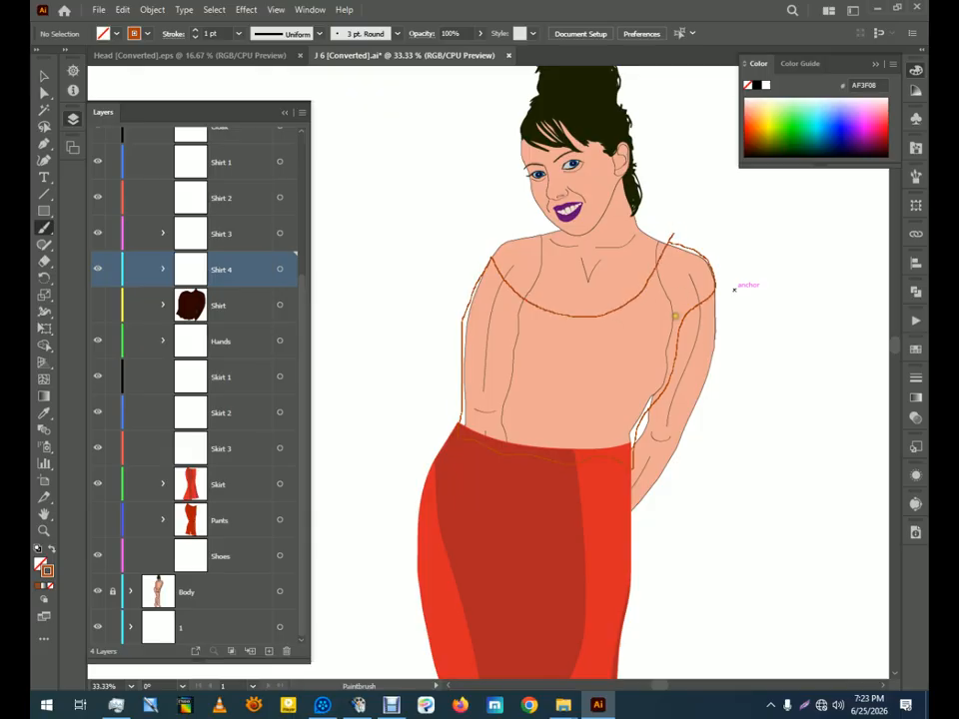
click(44, 91)
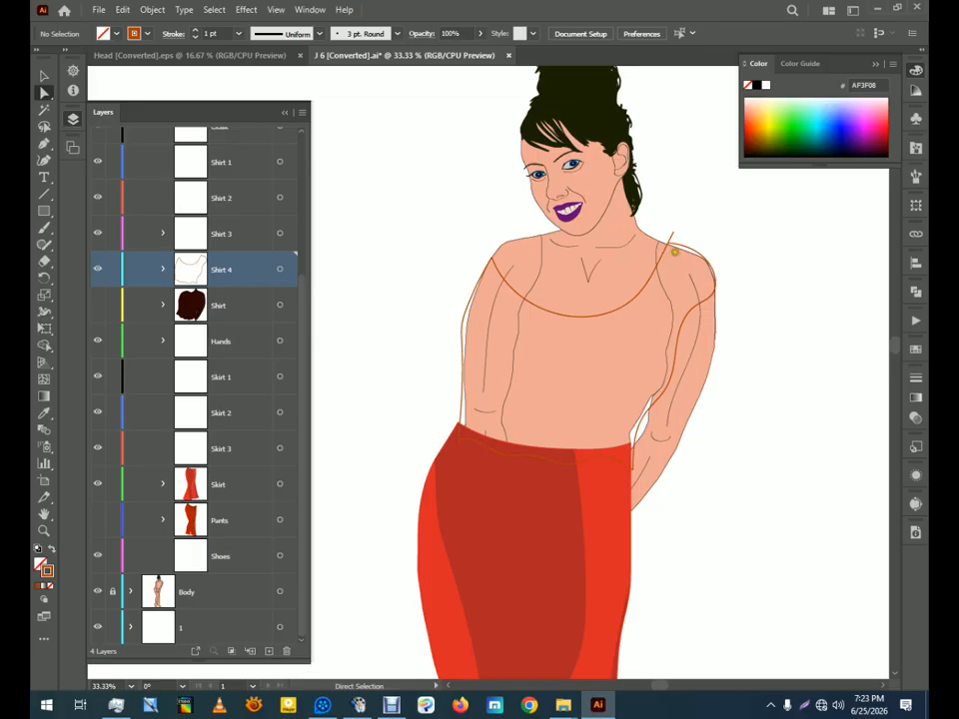
click(671, 246)
drag(666, 243, 663, 289)
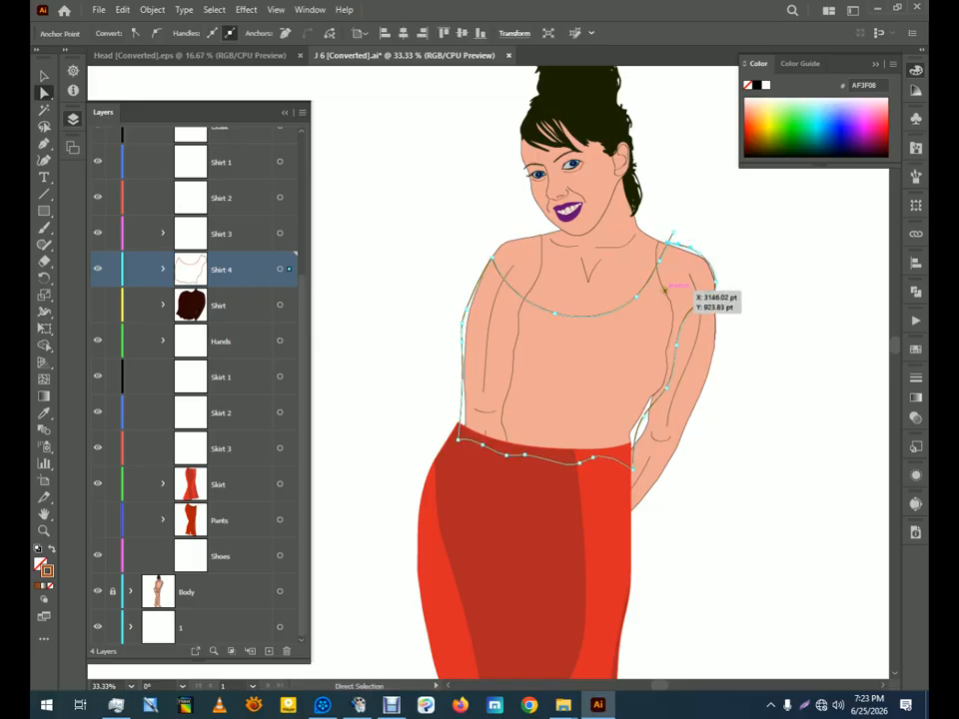
Paint a second scooped curve just below the neckline, crossing both shoulder edges, to form a neckband
key(ctrl+shift+a)
key(b)
mouse_move(478, 254)
mouse_down()
mouse_move(515, 304)
mouse_move(567, 325)
mouse_move(619, 323)
mouse_move(657, 296)
mouse_move(696, 225)
mouse_up()
click(44, 91)
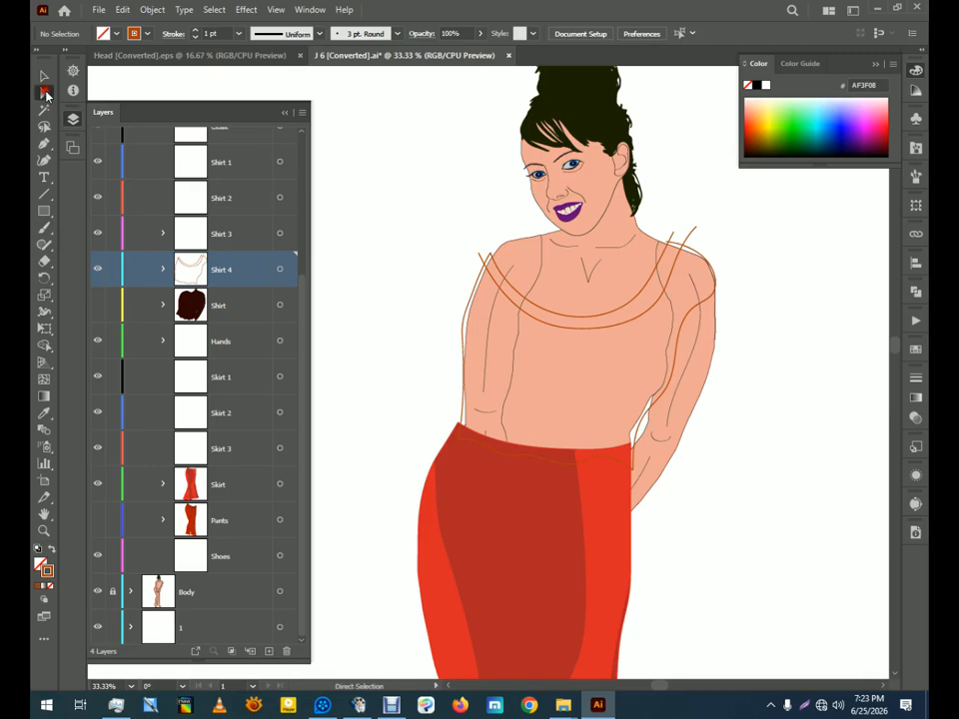
click(651, 301)
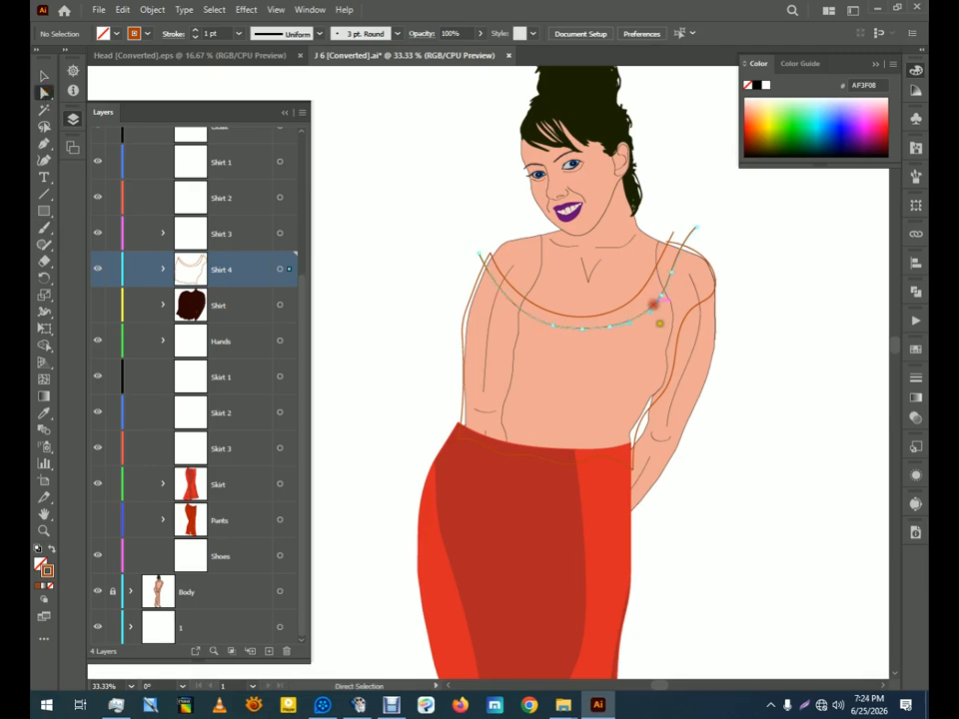
Fill the body of the short-sleeved top with AF3F08 using Shape Builder on the Shirt 4 artwork
click(279, 268)
click(44, 344)
click(52, 549)
click(527, 412)
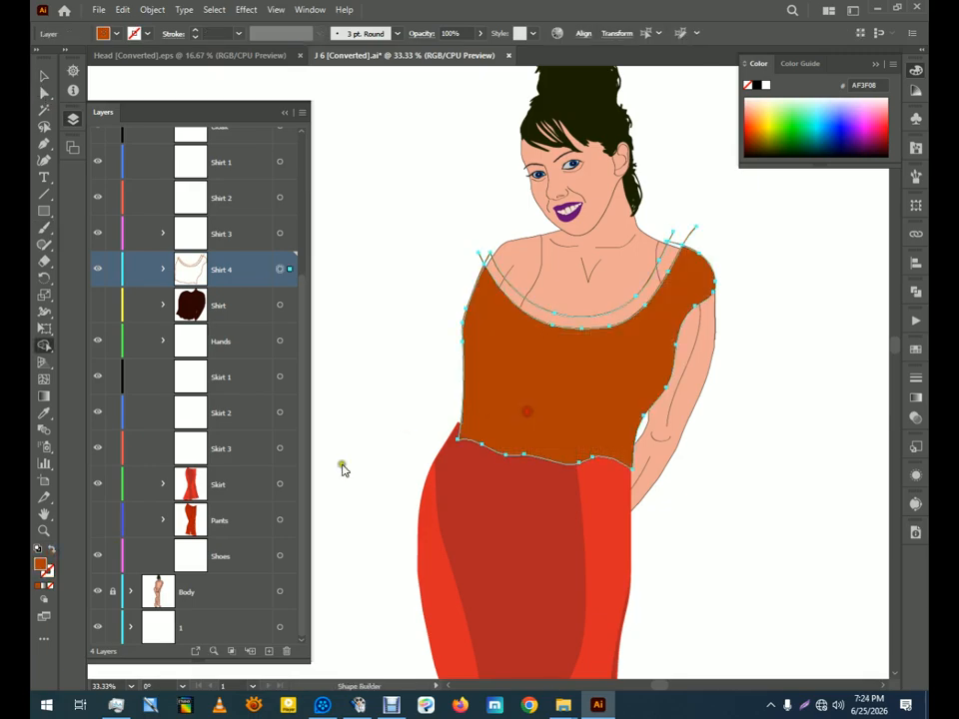
Change the fill to EF4E0F and apply it to the neckband with Shape Builder
double_click(41, 566)
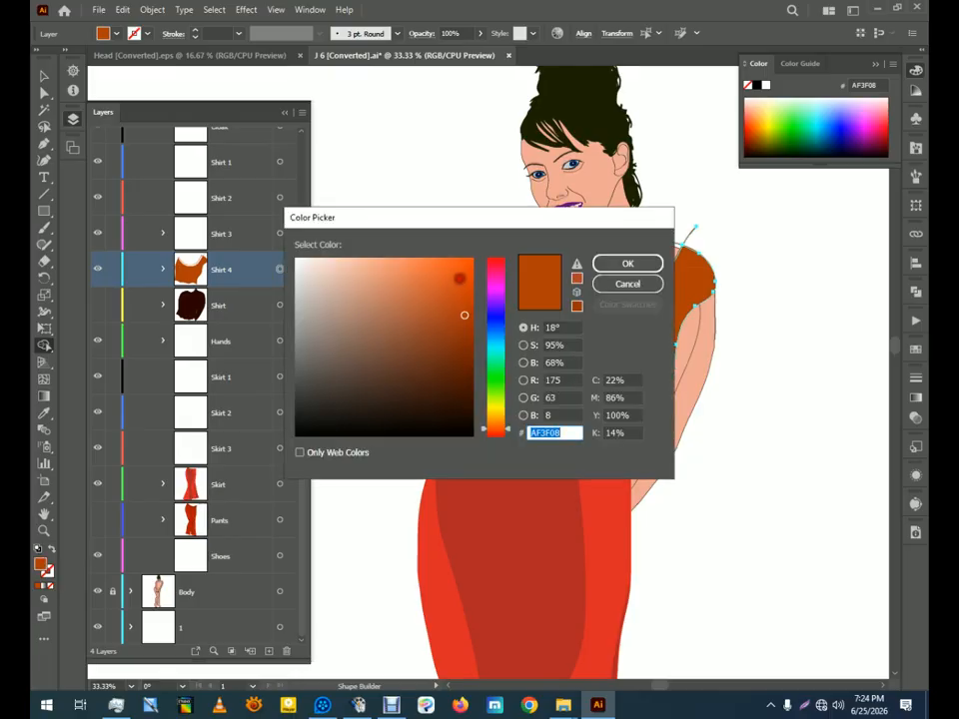
text(EF4E0F)
click(627, 264)
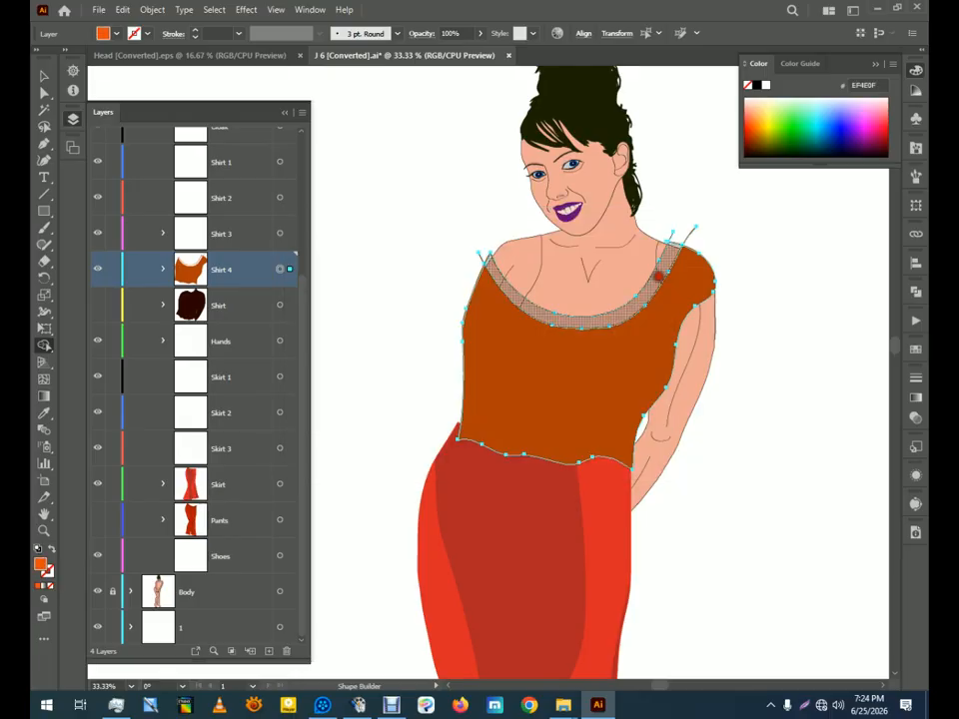
Delete the leftover outline paths from the Shirt 4 layer, sparing the filled neckband and top
click(165, 269)
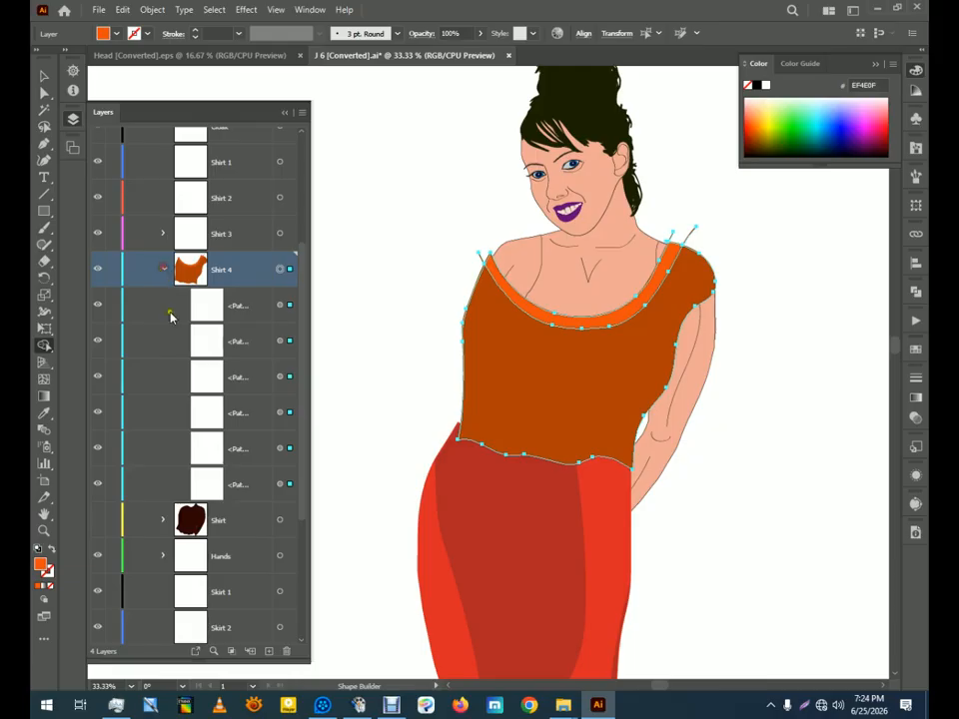
drag(172, 325, 246, 384)
ctrl+click(238, 444)
click(286, 651)
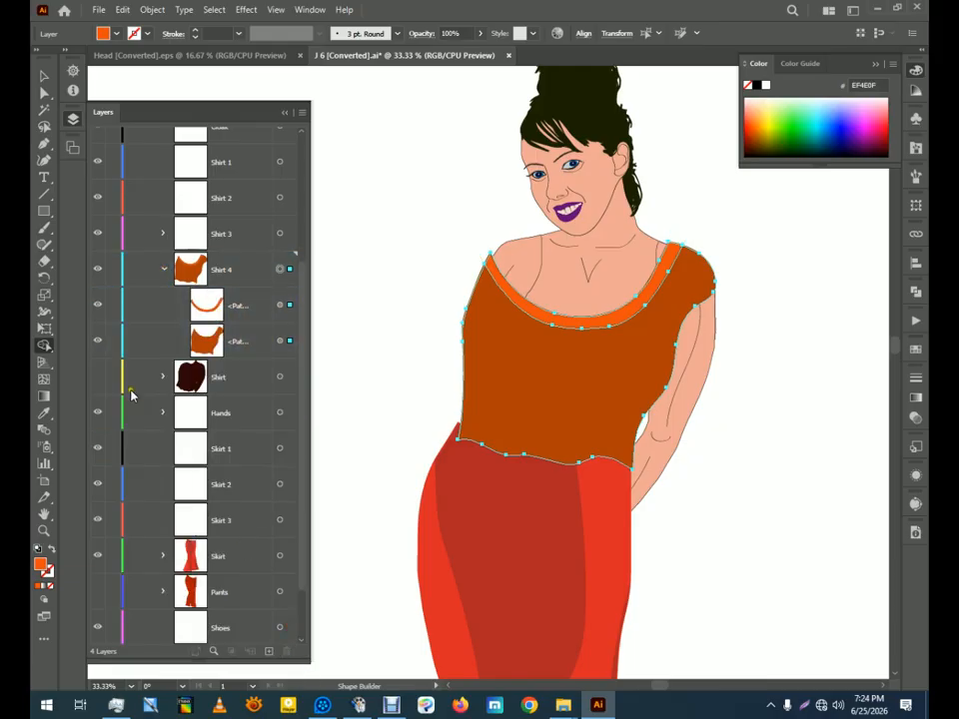
Show the dark Shirt layer again and adjust the orange top's neckband and edge anchors to fit over it
click(97, 376)
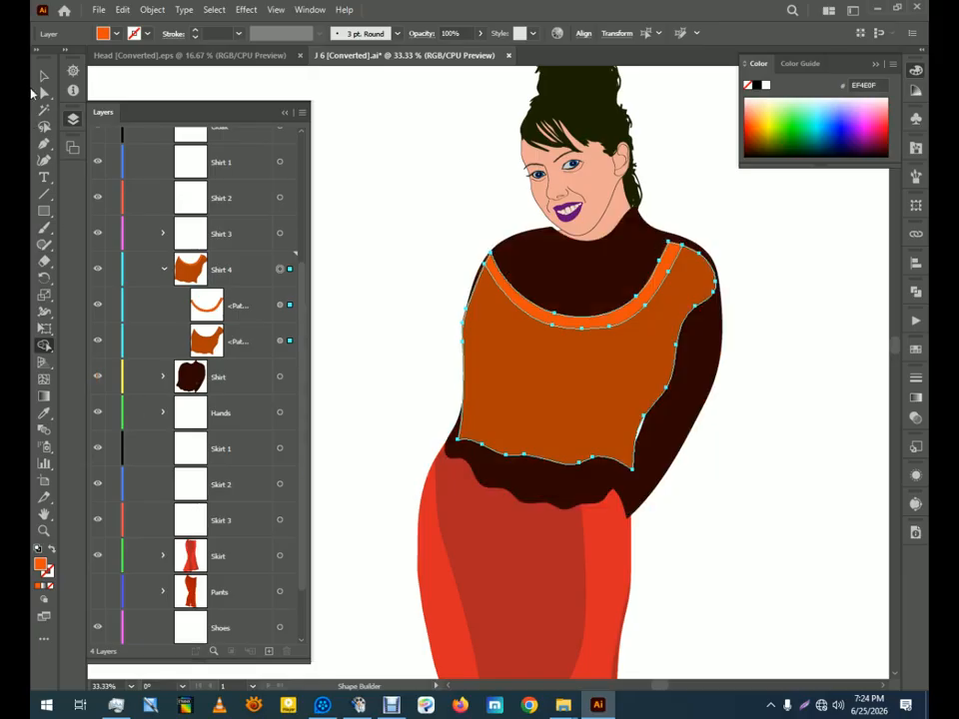
click(44, 92)
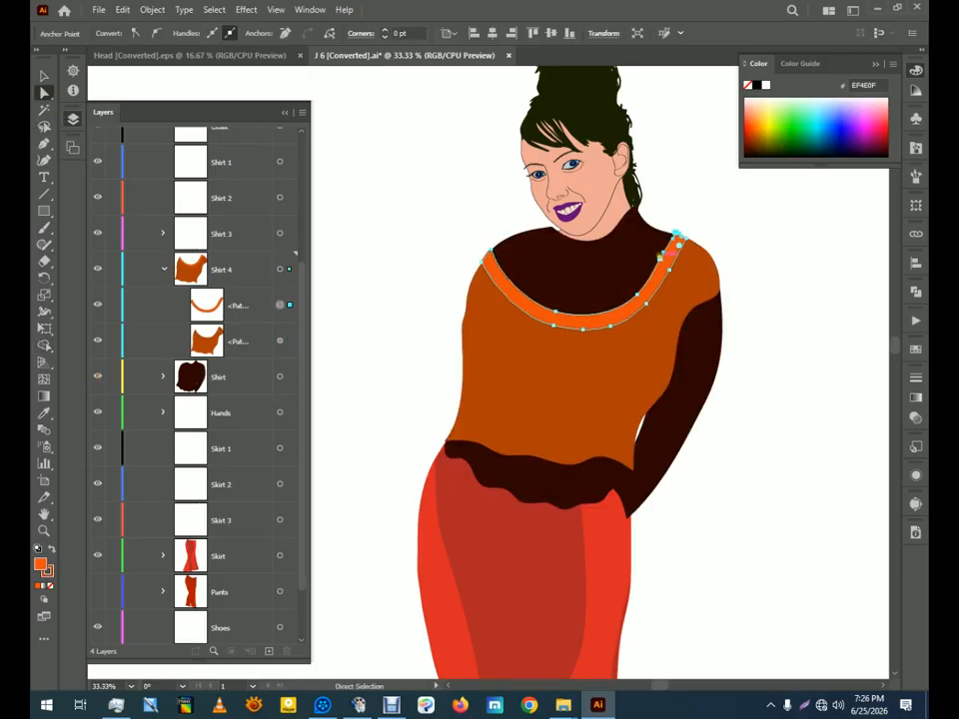
shift+click(659, 262)
drag(659, 257, 661, 257)
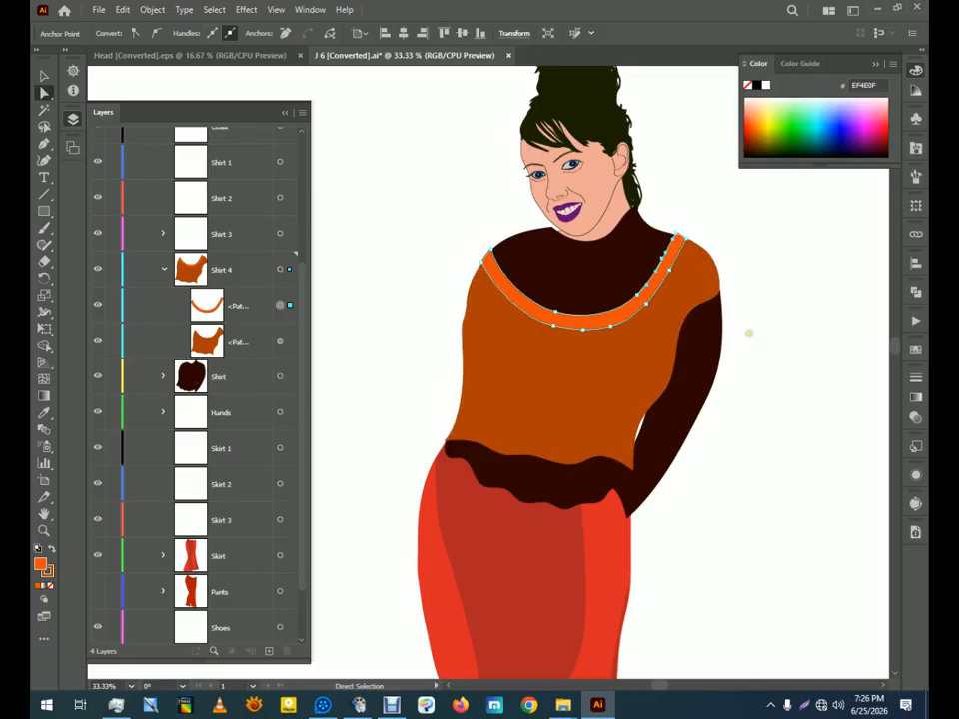
click(749, 333)
click(478, 266)
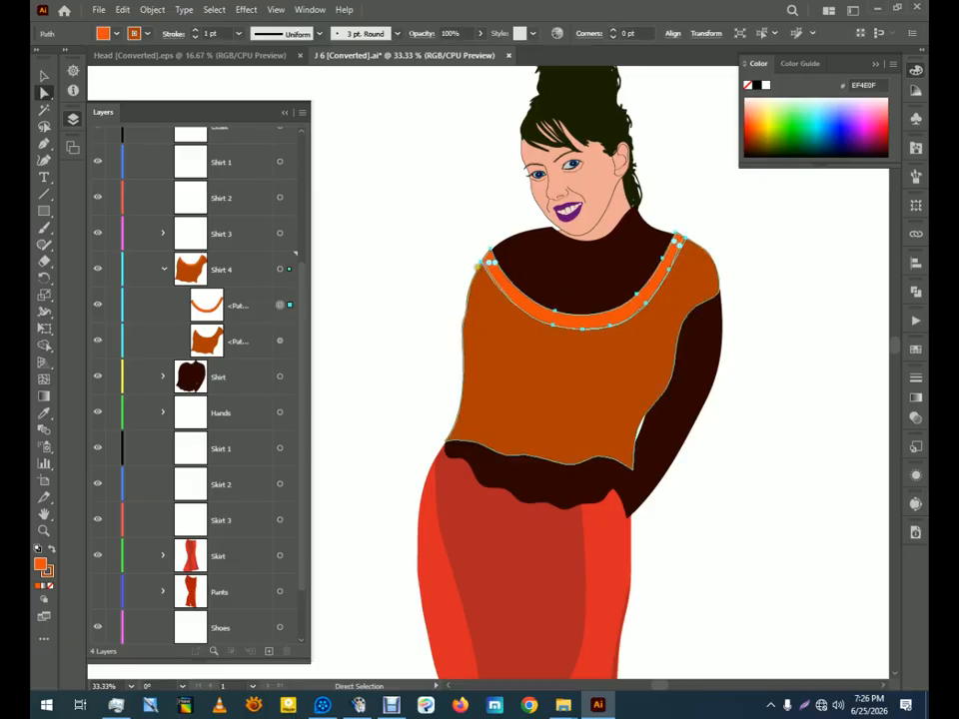
click(479, 265)
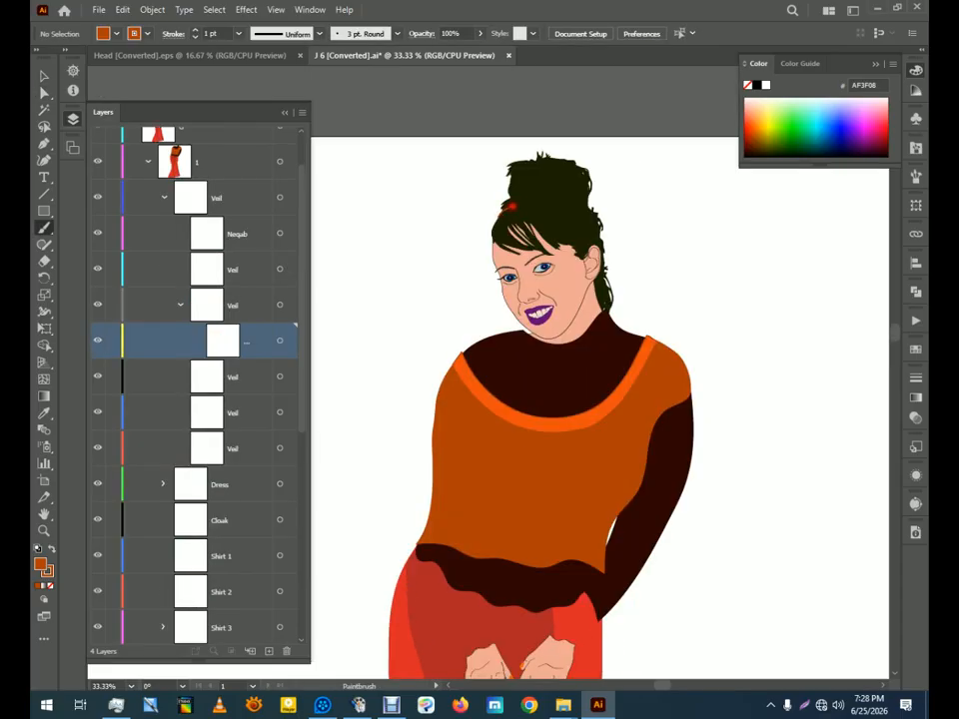
Paint the veil outline over the forehead, past the cheek to the collar, up behind the head and around the hair bun
drag(574, 234, 604, 321)
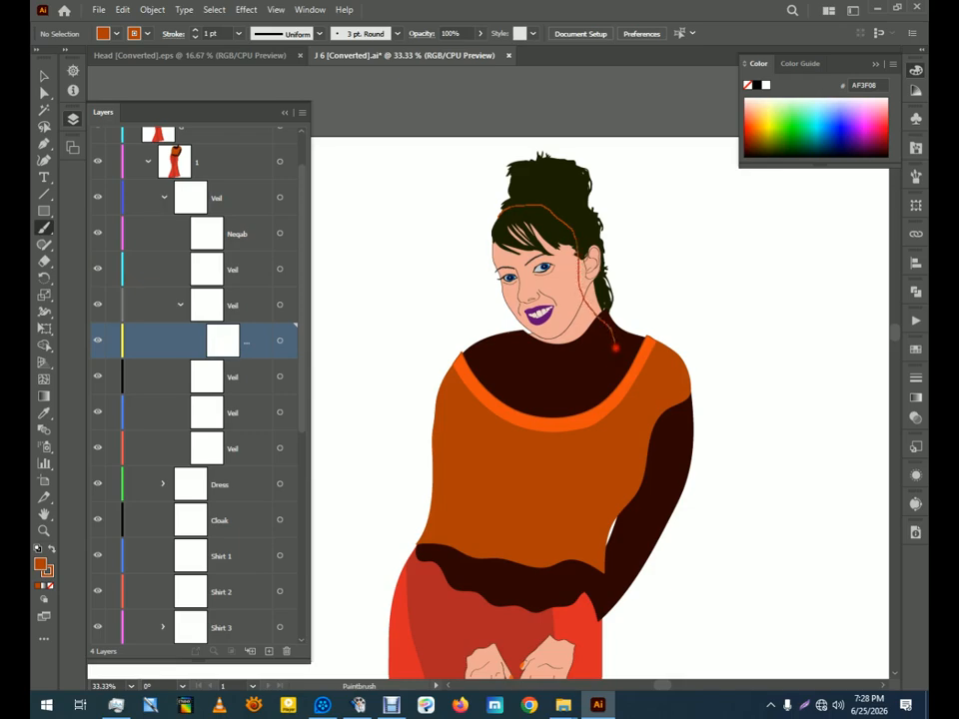
drag(612, 394, 603, 396)
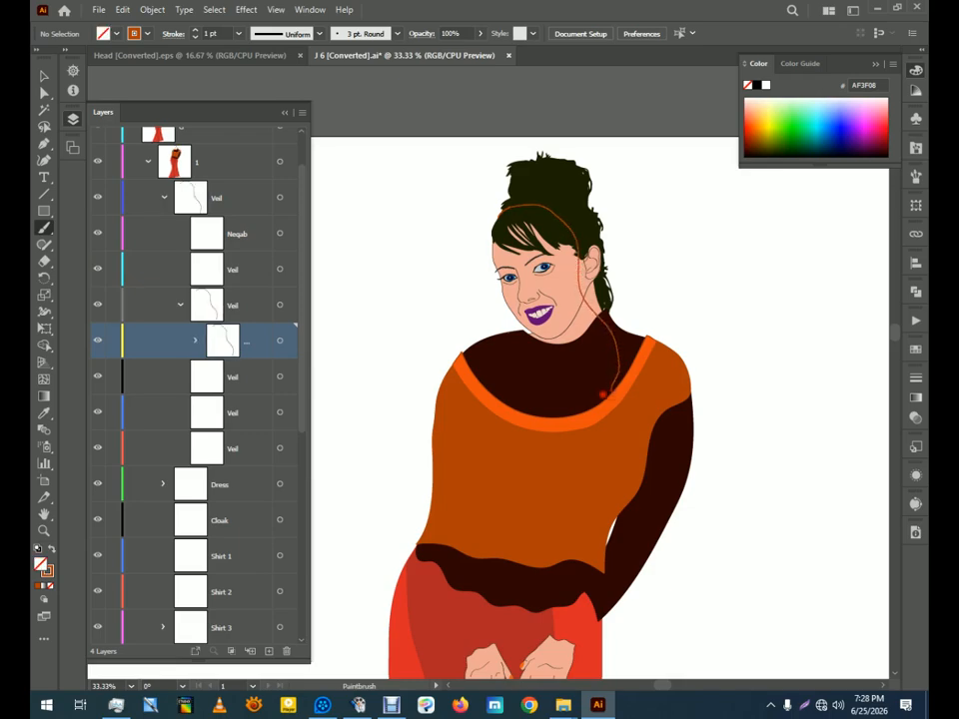
drag(645, 347, 584, 162)
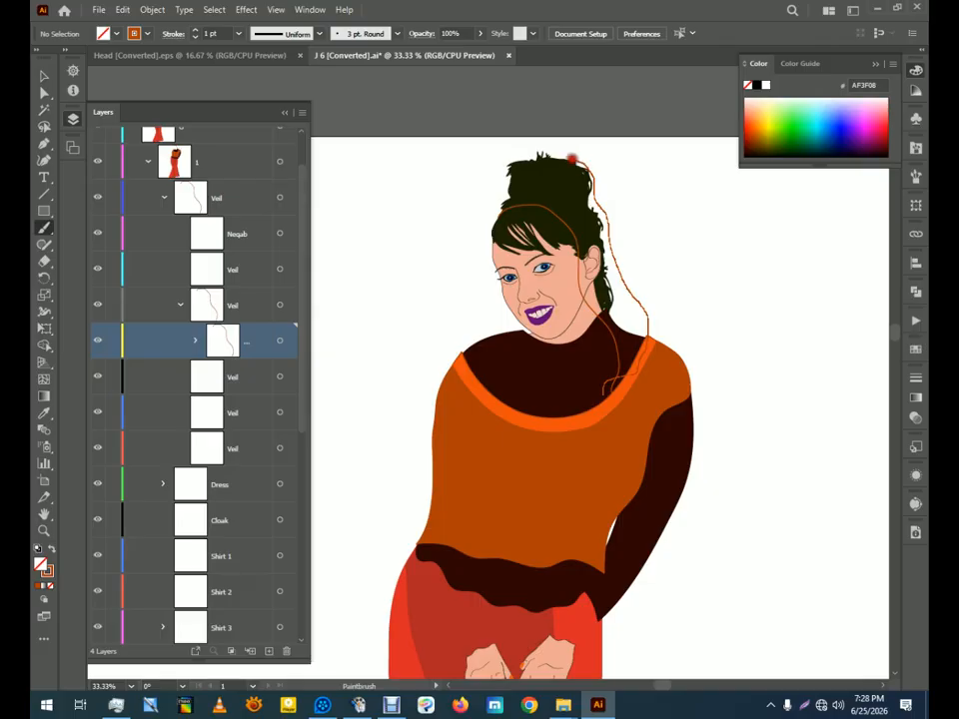
mouse_move(549, 152)
mouse_down()
mouse_move(499, 177)
mouse_move(507, 169)
mouse_move(502, 193)
mouse_move(511, 174)
mouse_move(490, 210)
mouse_up()
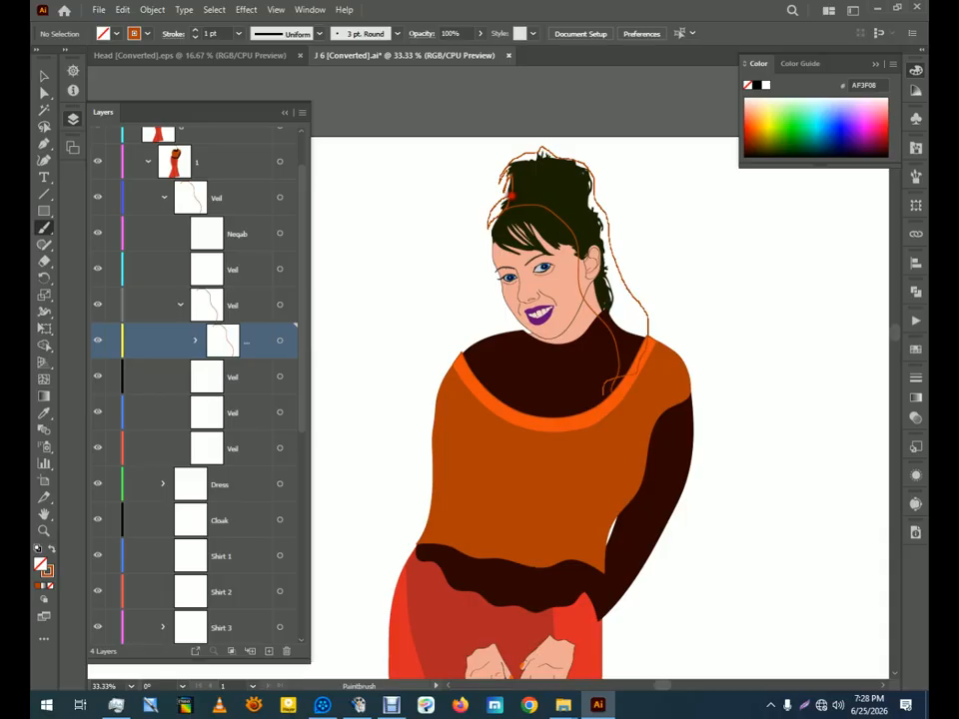
drag(520, 200, 522, 203)
Fill the area enclosed by the veil outline with AF3F08 using Shape Builder, without a stroke
click(278, 337)
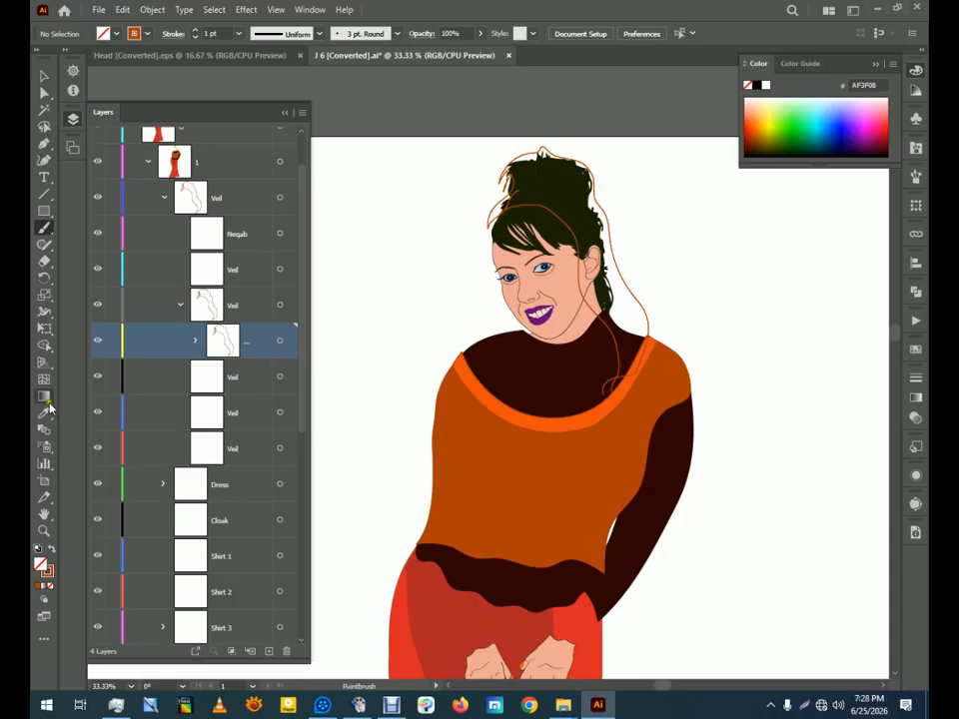
click(44, 344)
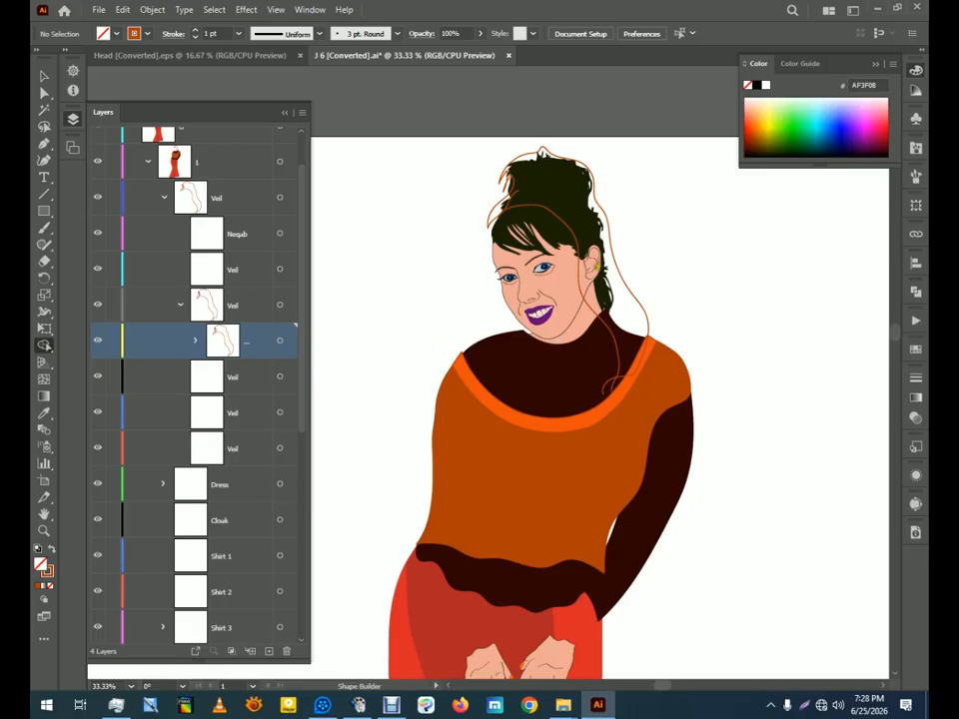
click(279, 340)
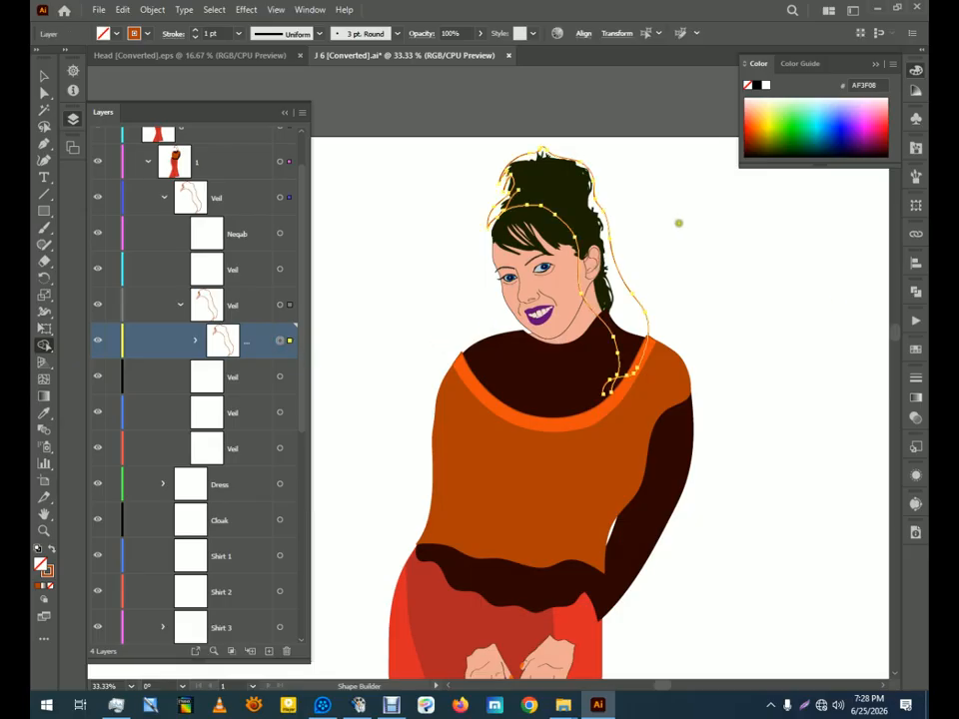
click(49, 559)
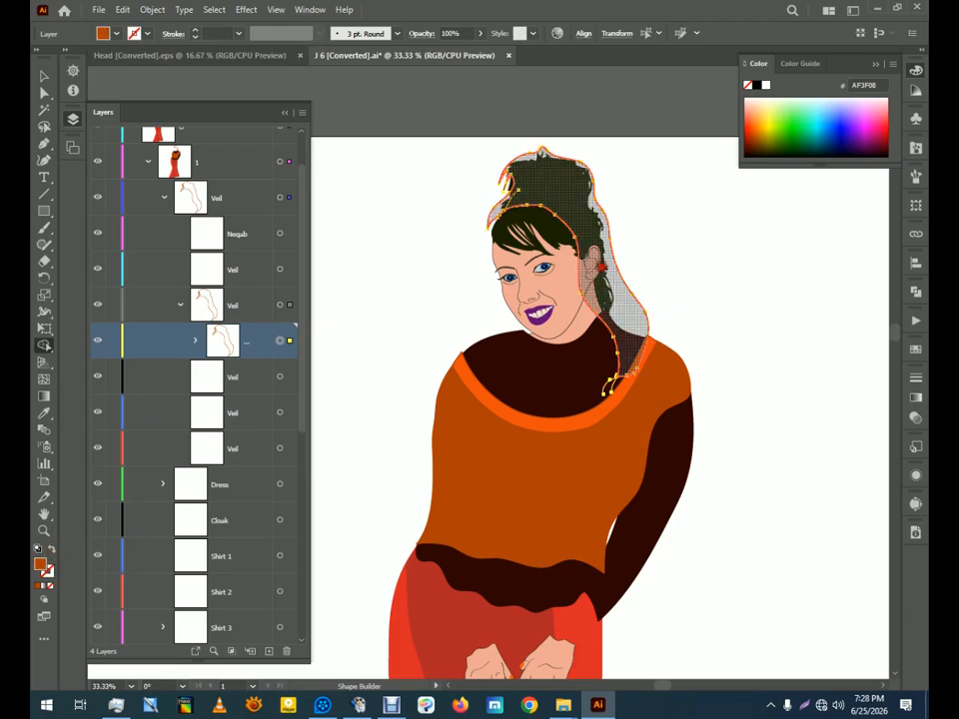
Paint a dark brown 3D1607 face veil outline on the Neqab layer, from below the eyes down over the chest, at 66.67% zoom
click(44, 91)
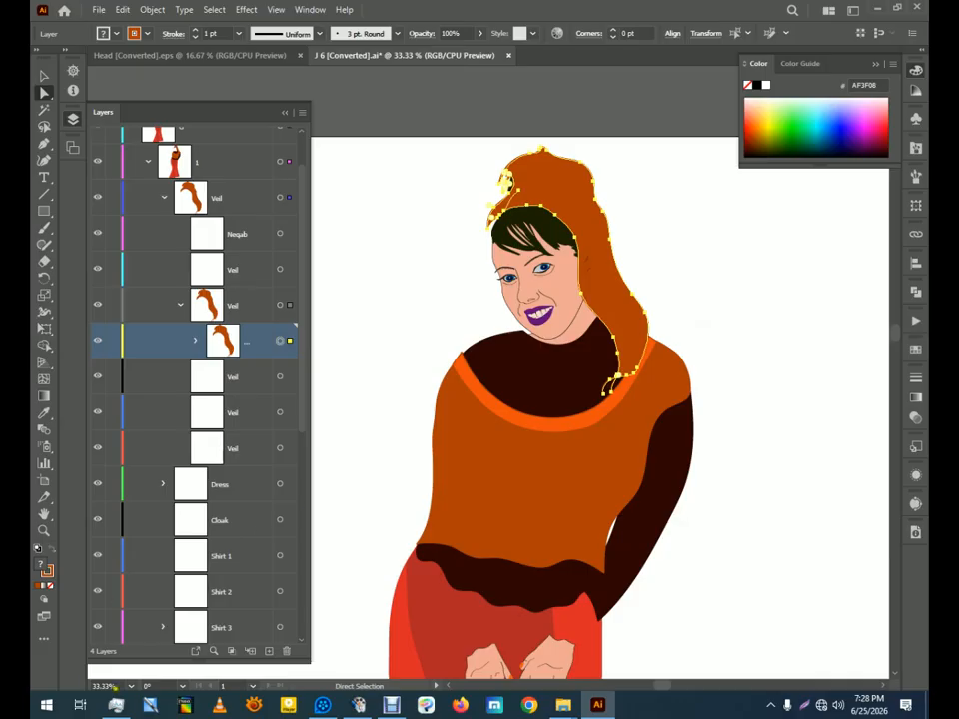
click(130, 687)
click(144, 512)
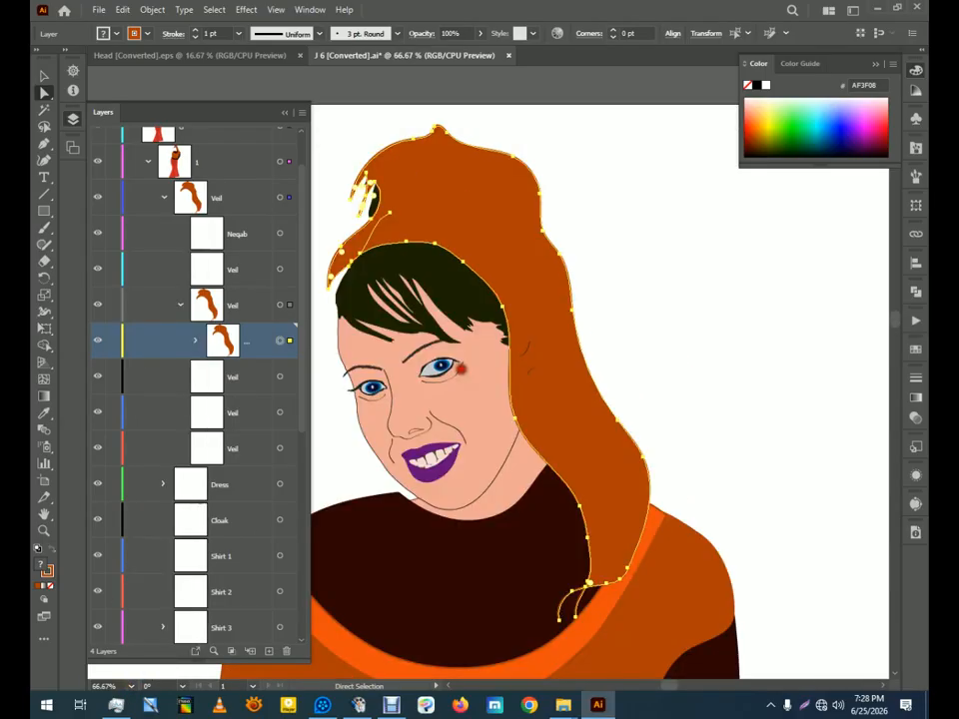
drag(462, 368, 596, 341)
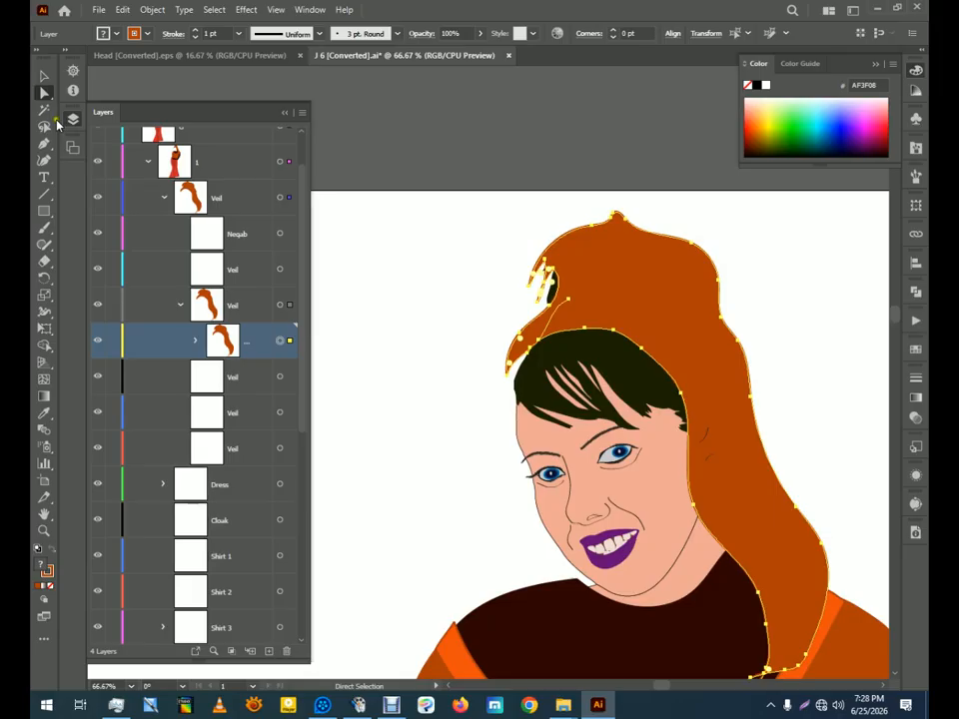
click(37, 78)
click(44, 90)
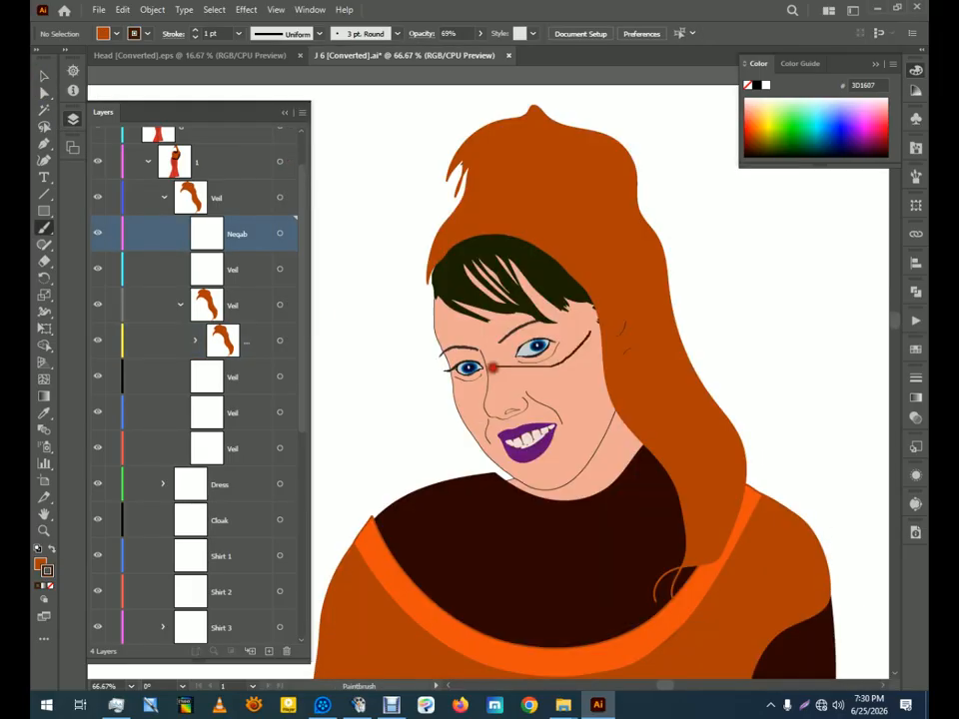
mouse_move(493, 368)
mouse_down()
mouse_move(444, 383)
mouse_move(447, 396)
mouse_move(493, 490)
mouse_up()
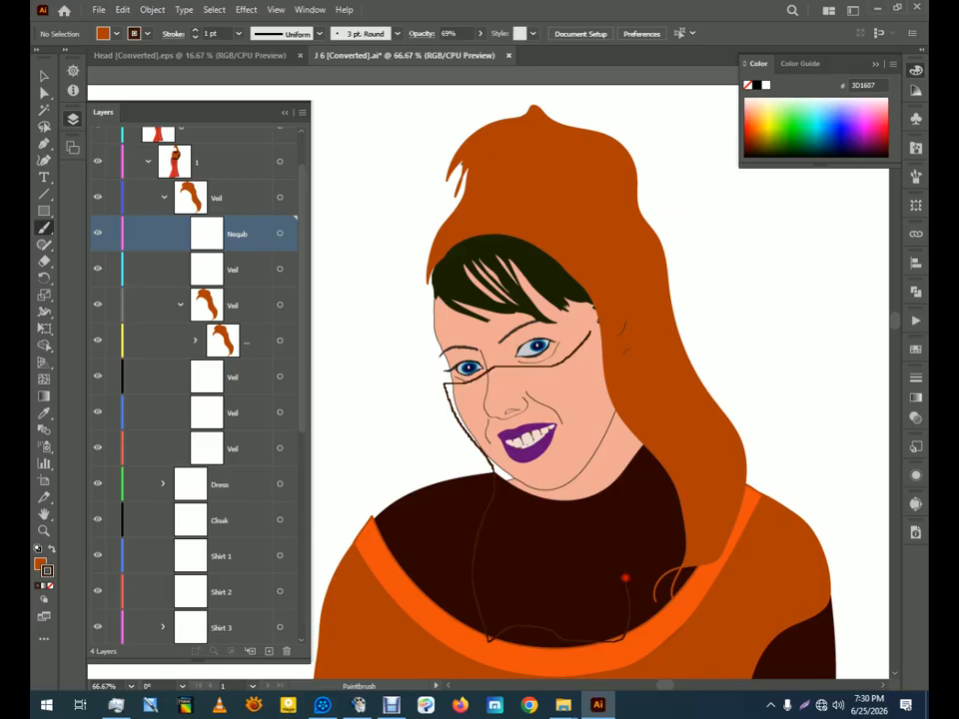
drag(627, 457, 594, 322)
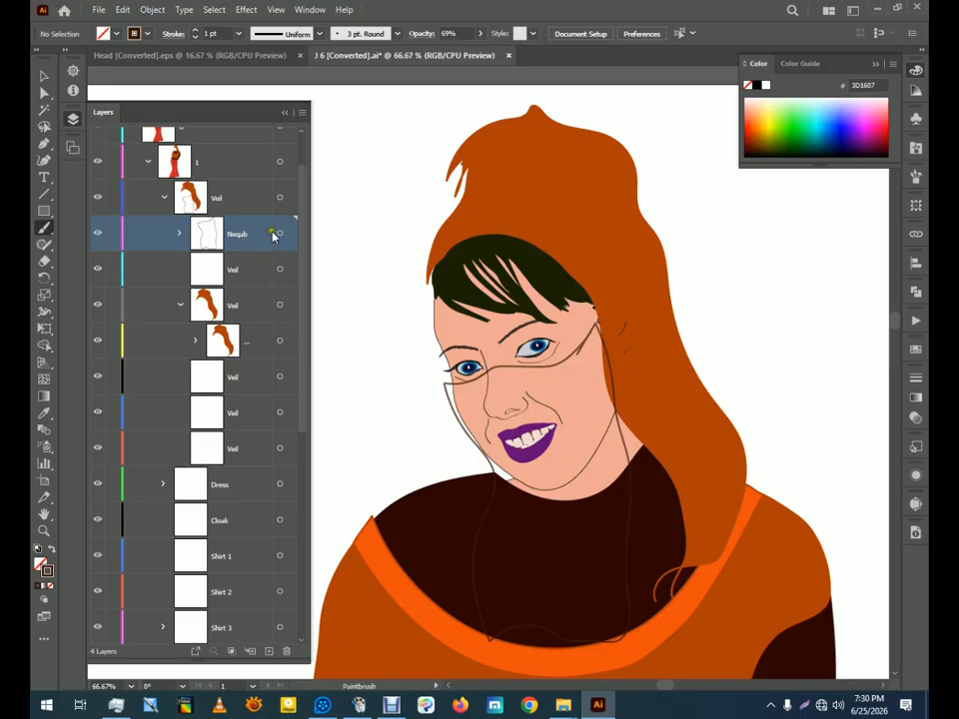
Fill the face veil outline on the Neqab layer with 3D1607 using Shape Builder
click(44, 345)
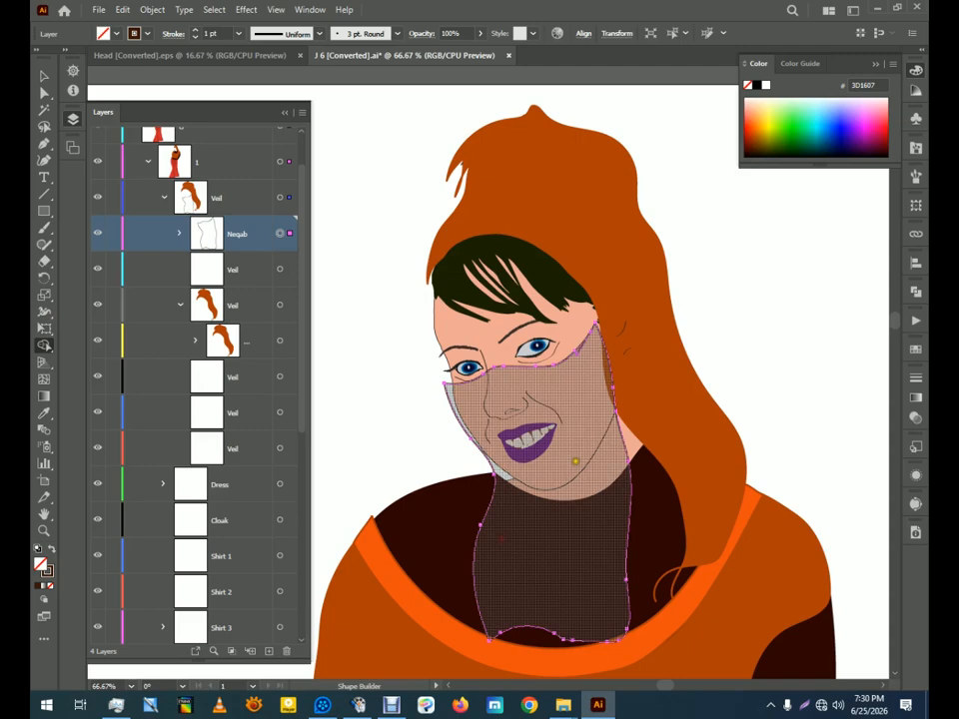
click(574, 474)
click(52, 547)
click(522, 475)
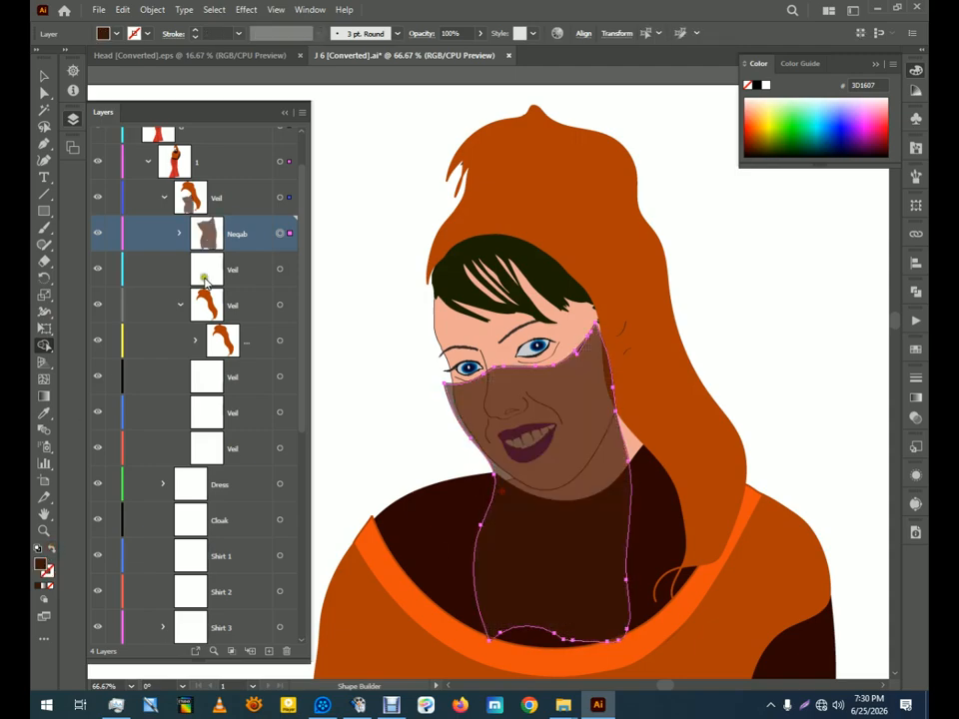
Delete the leftover short stroke path from the Neqab layer, sparing the filled face veil
click(44, 76)
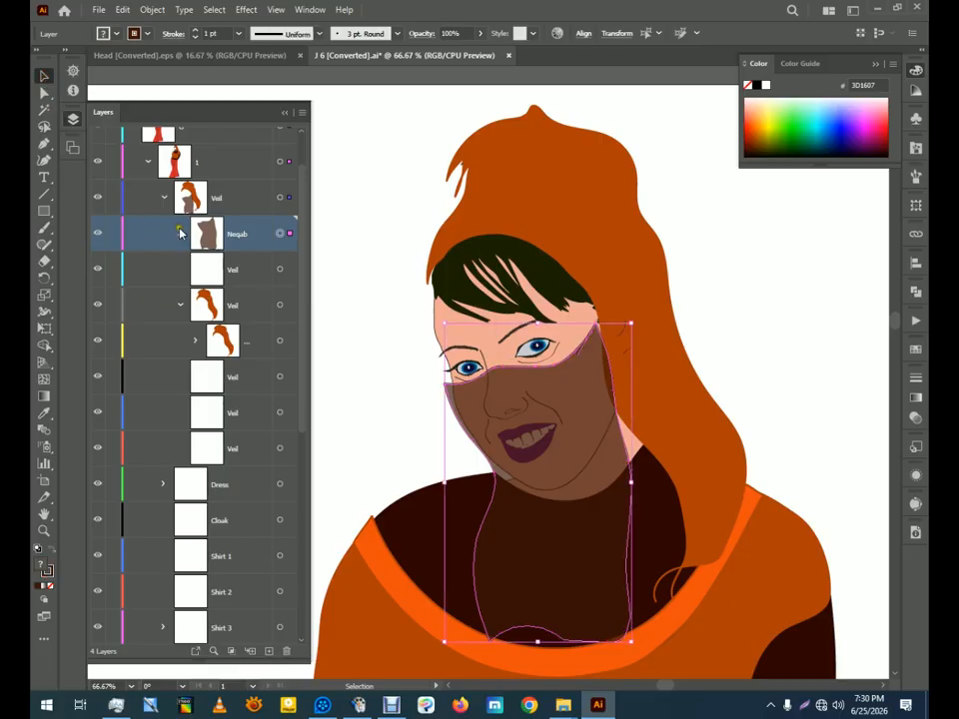
click(179, 232)
click(238, 268)
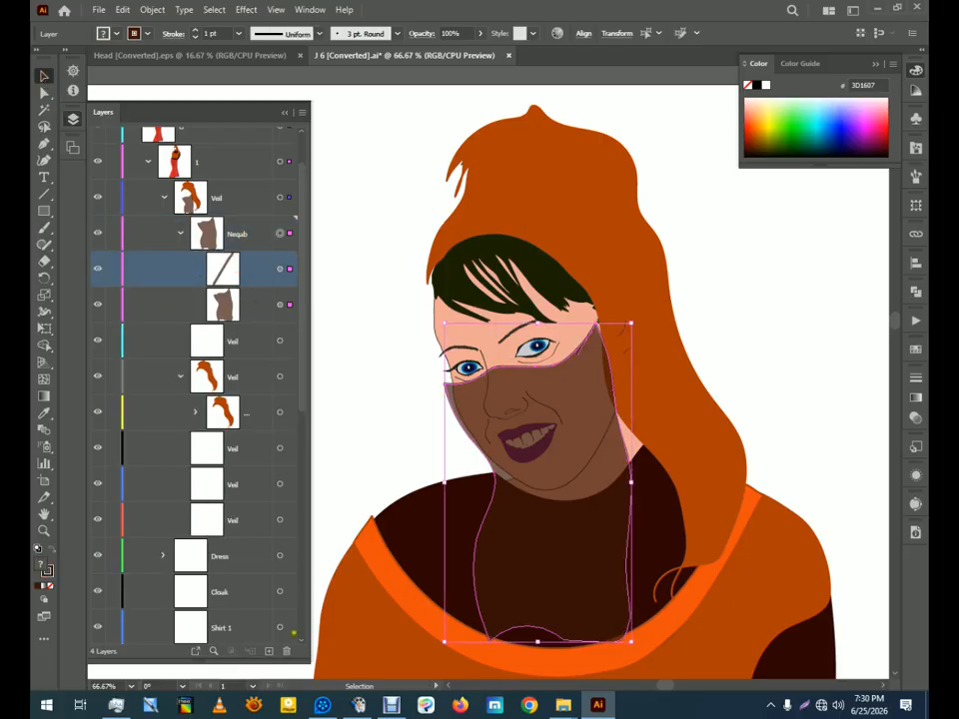
click(288, 652)
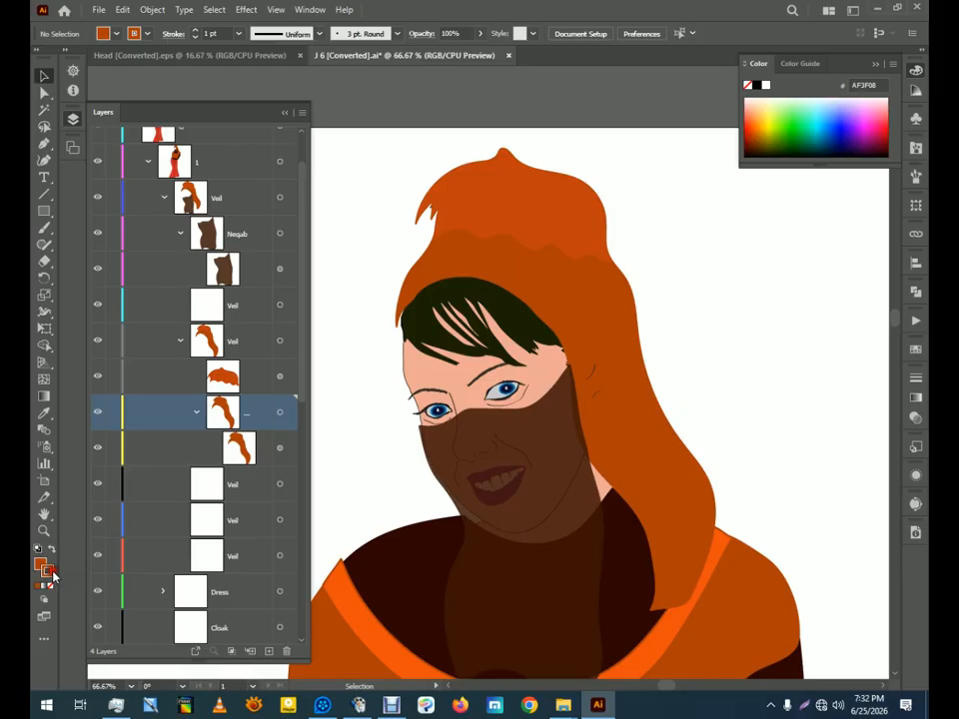
Set the stroke to 54210E and paint a curved dividing line across the orange veil at the base of the bun
double_click(41, 564)
click(624, 267)
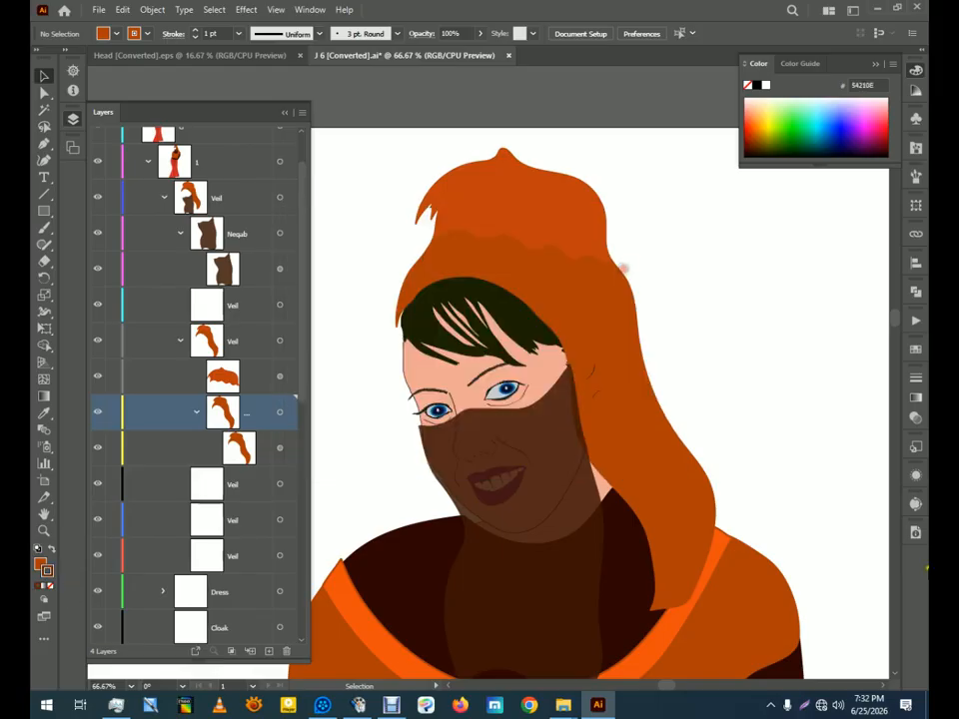
click(44, 227)
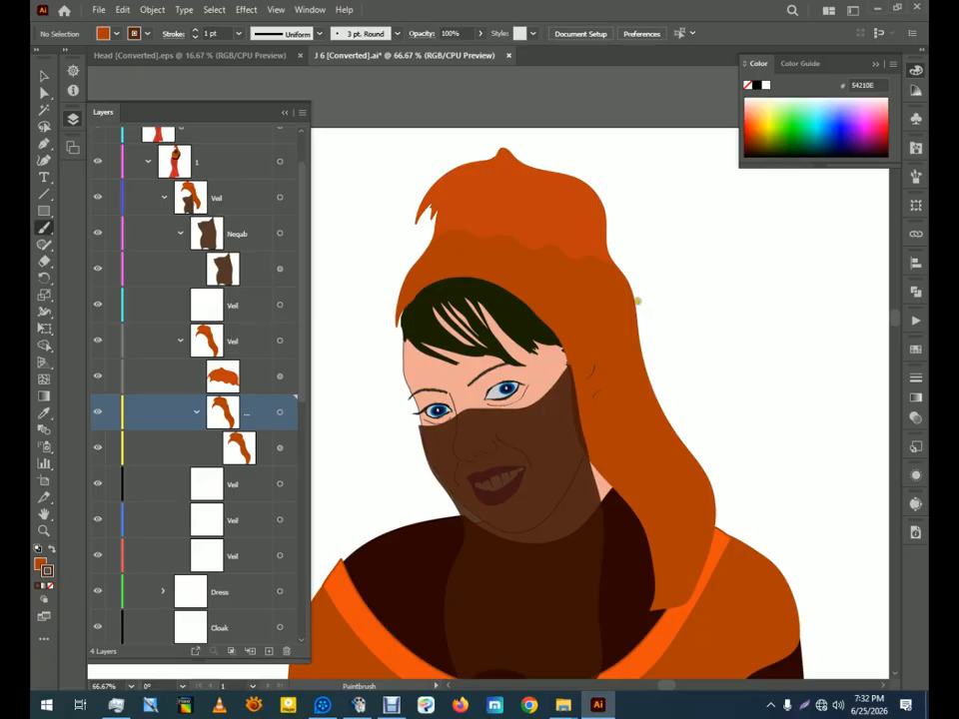
mouse_move(636, 299)
mouse_down()
mouse_move(587, 243)
mouse_move(494, 223)
mouse_up()
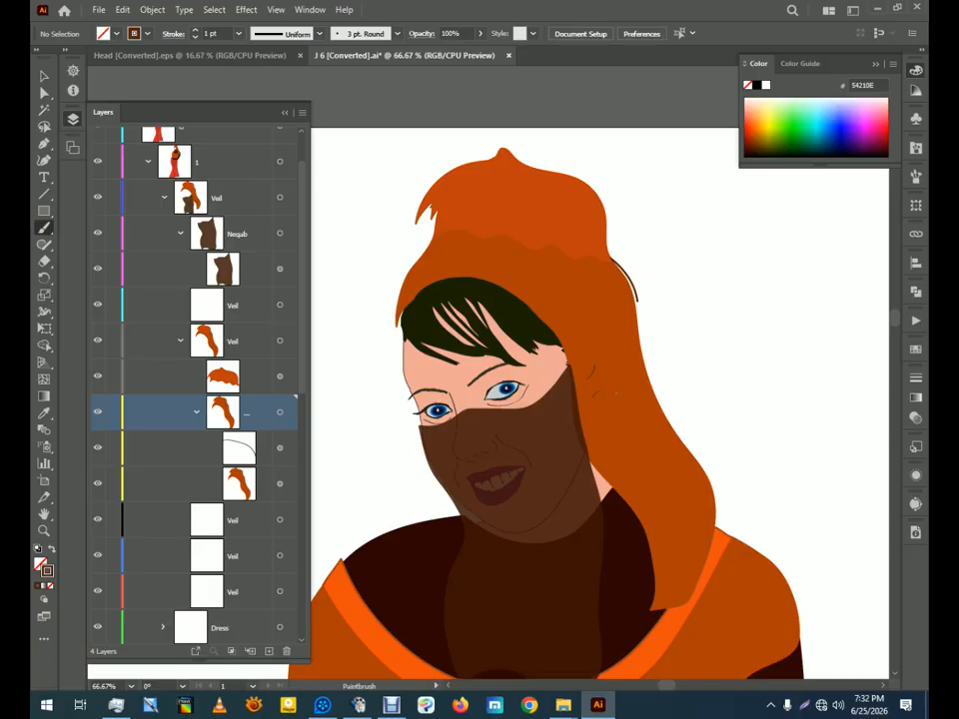
key(ctrl+z)
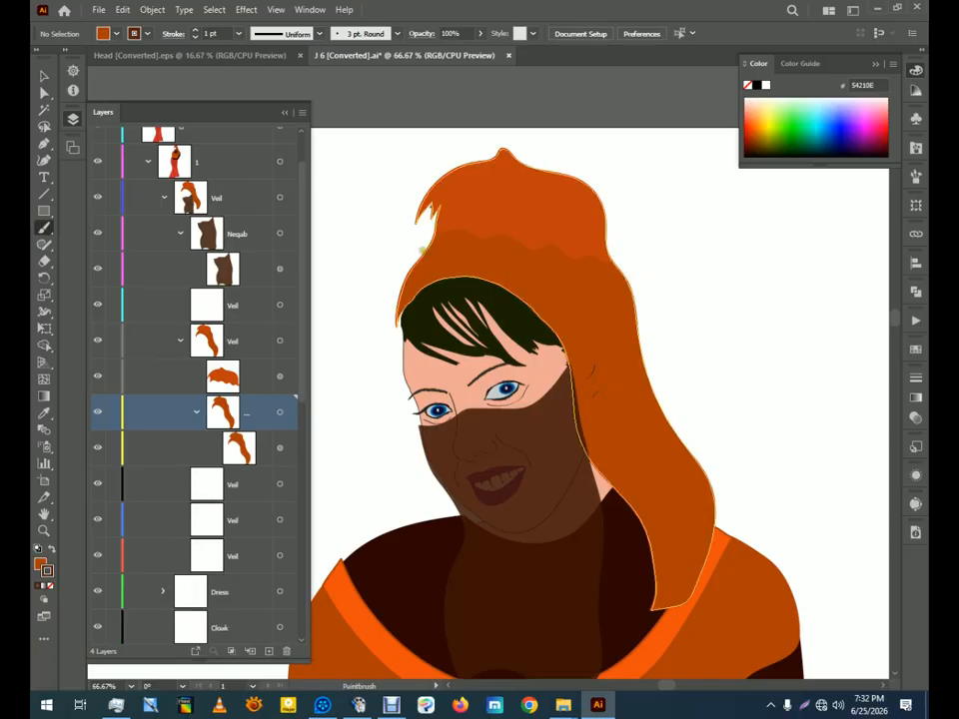
mouse_move(417, 249)
mouse_down()
mouse_move(458, 228)
mouse_move(509, 224)
mouse_move(555, 236)
mouse_move(612, 262)
mouse_move(649, 312)
mouse_up()
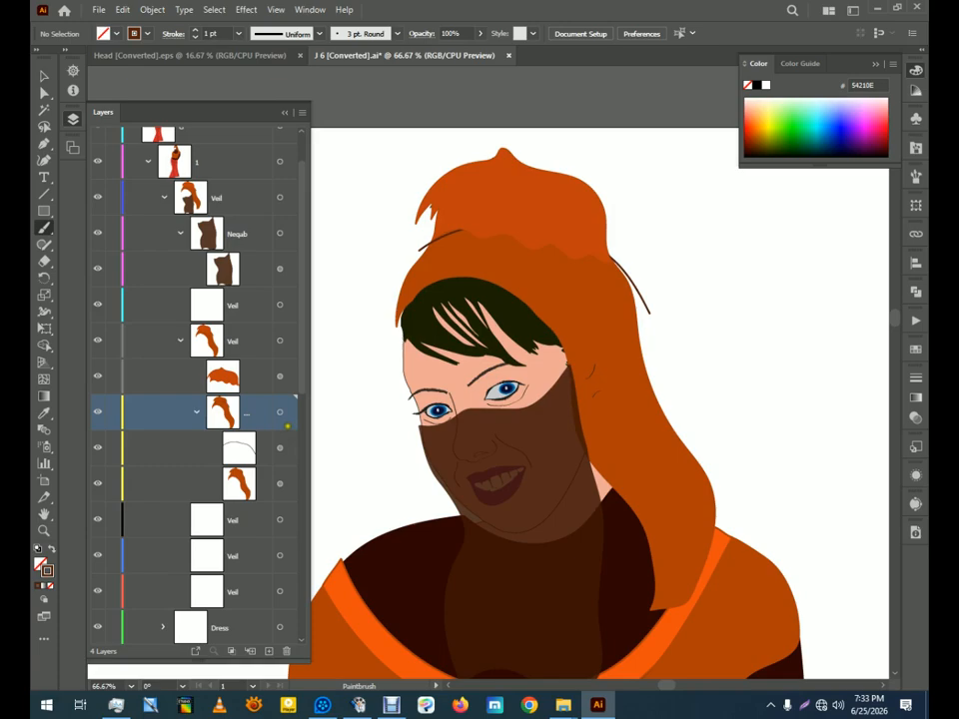
Remove the veil's fill region below the dividing line with Shape Builder
click(281, 412)
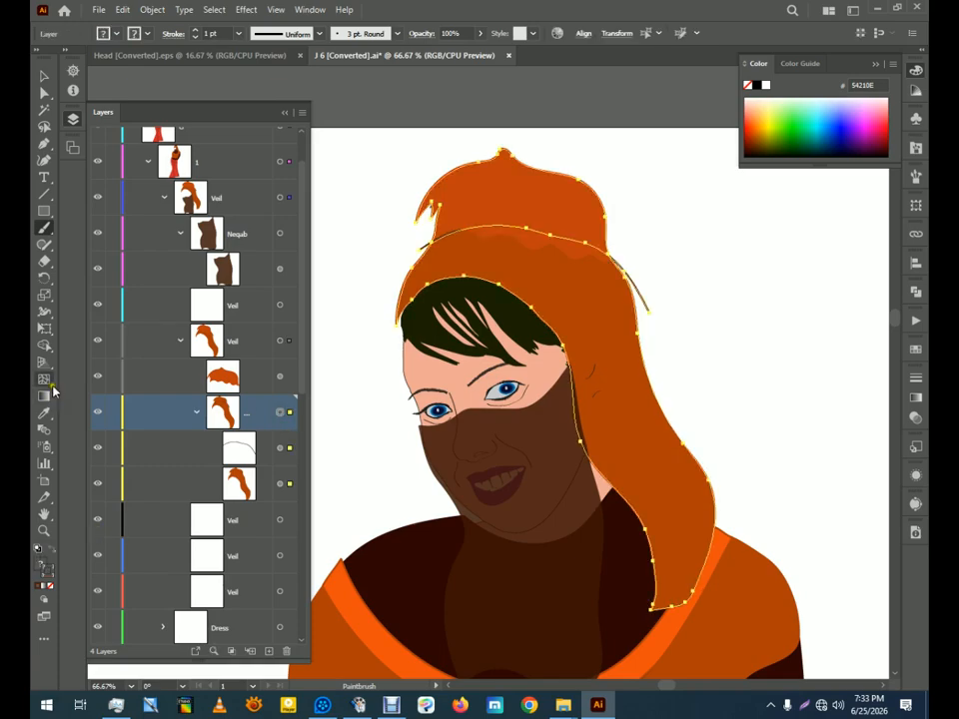
click(44, 345)
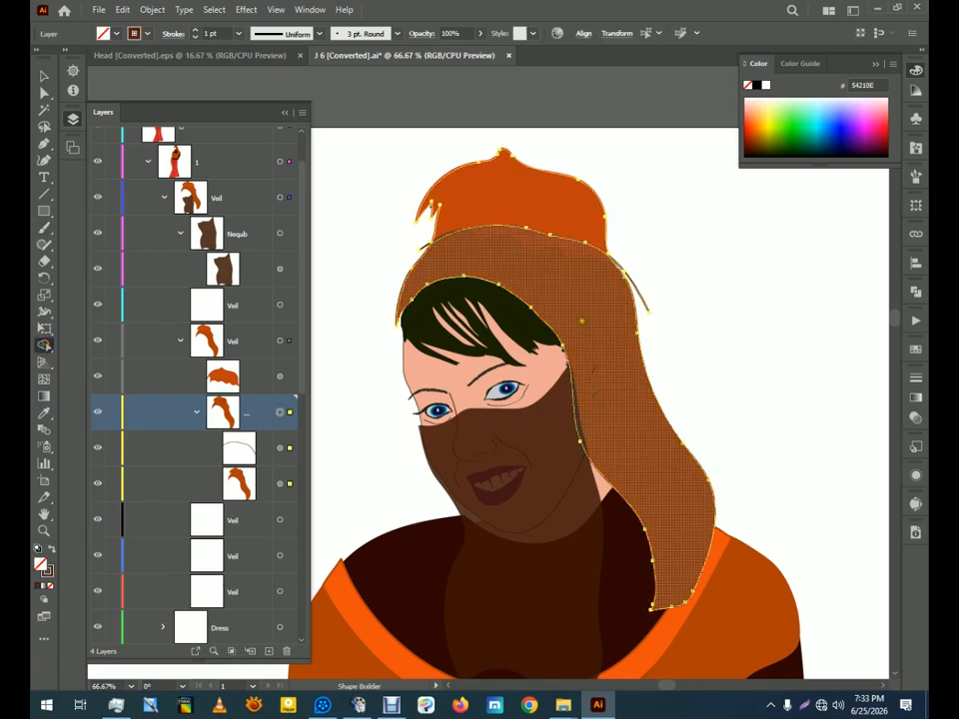
alt+click(593, 334)
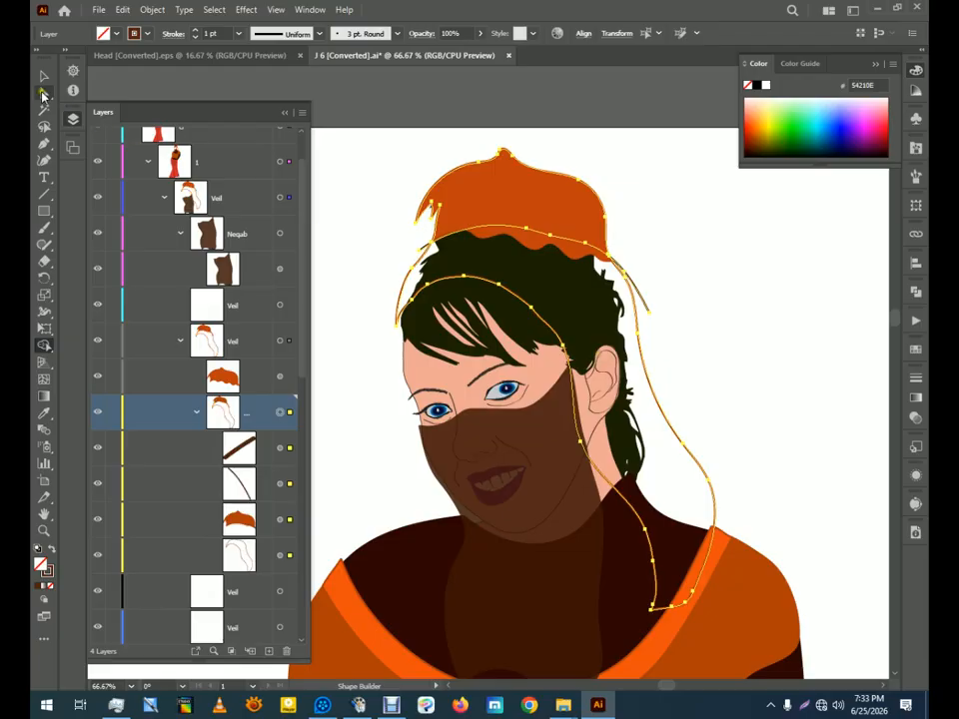
Delete the two leftover line pieces and the orange cap shape from the veil sublayer, sparing the lower veil outline
click(43, 92)
click(251, 447)
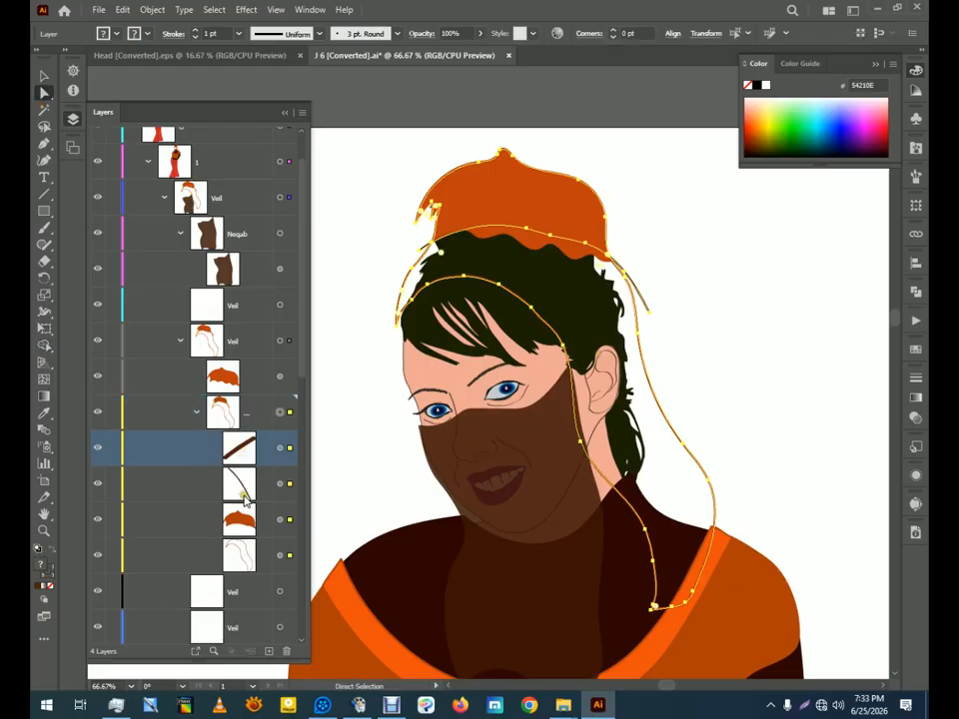
shift+click(243, 490)
shift+click(240, 517)
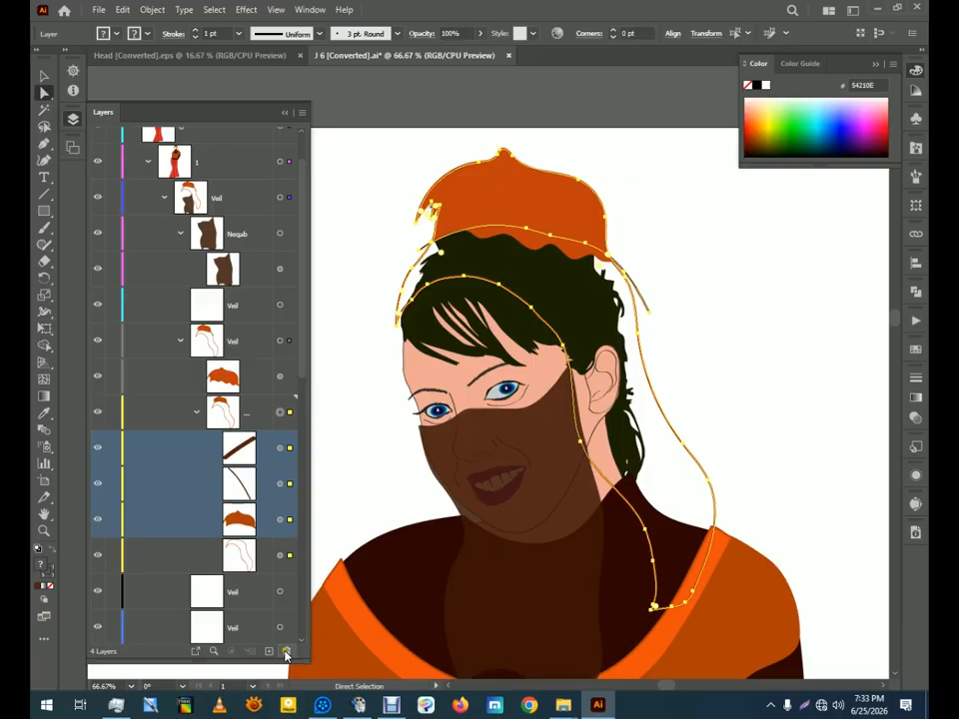
click(286, 651)
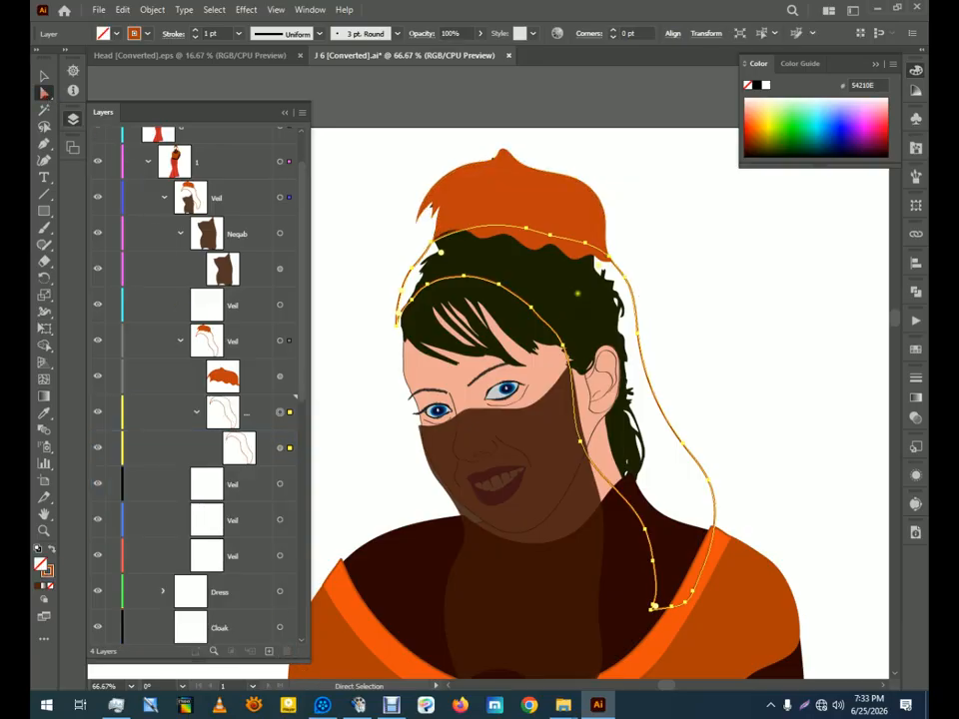
Reshape the lower veil outline behind the head by moving its anchor points inward to follow the cap and hair
click(549, 235)
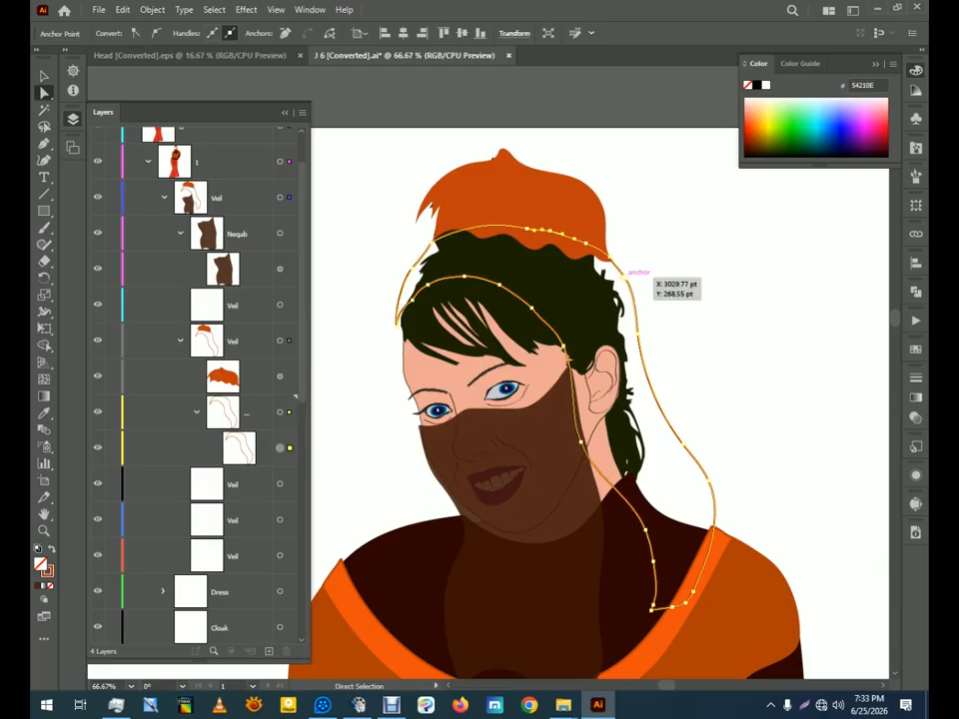
drag(623, 277, 612, 260)
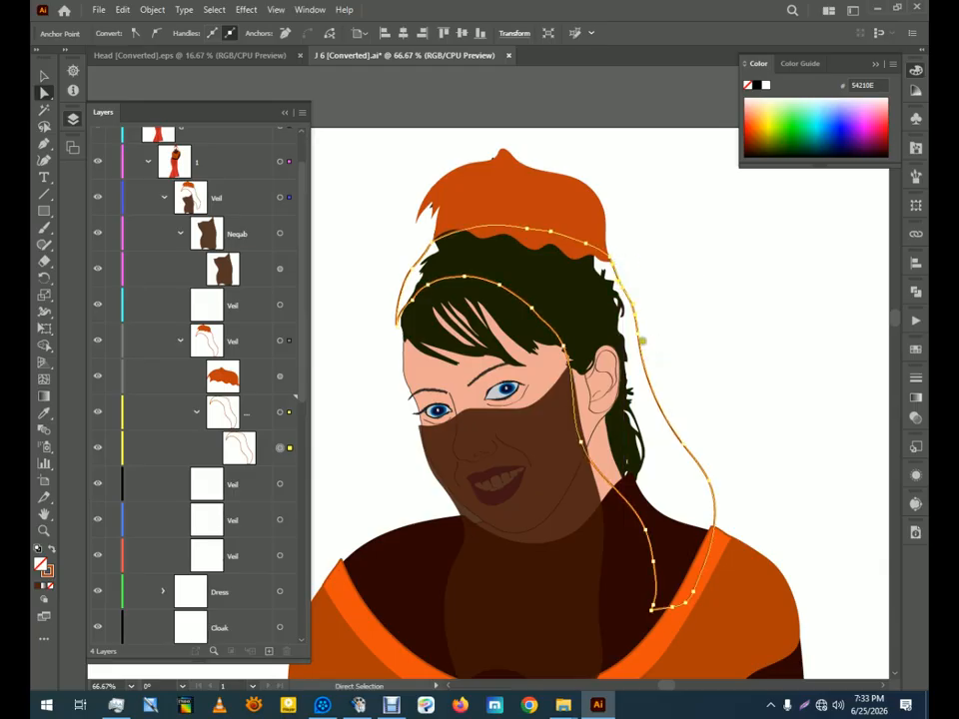
drag(634, 333, 634, 343)
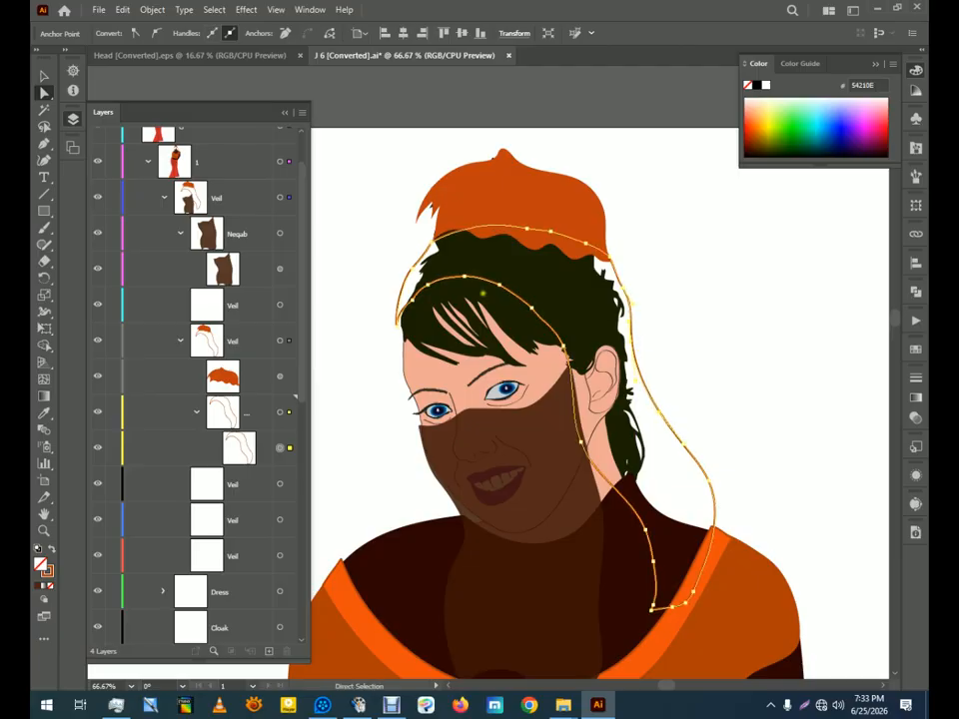
click(432, 237)
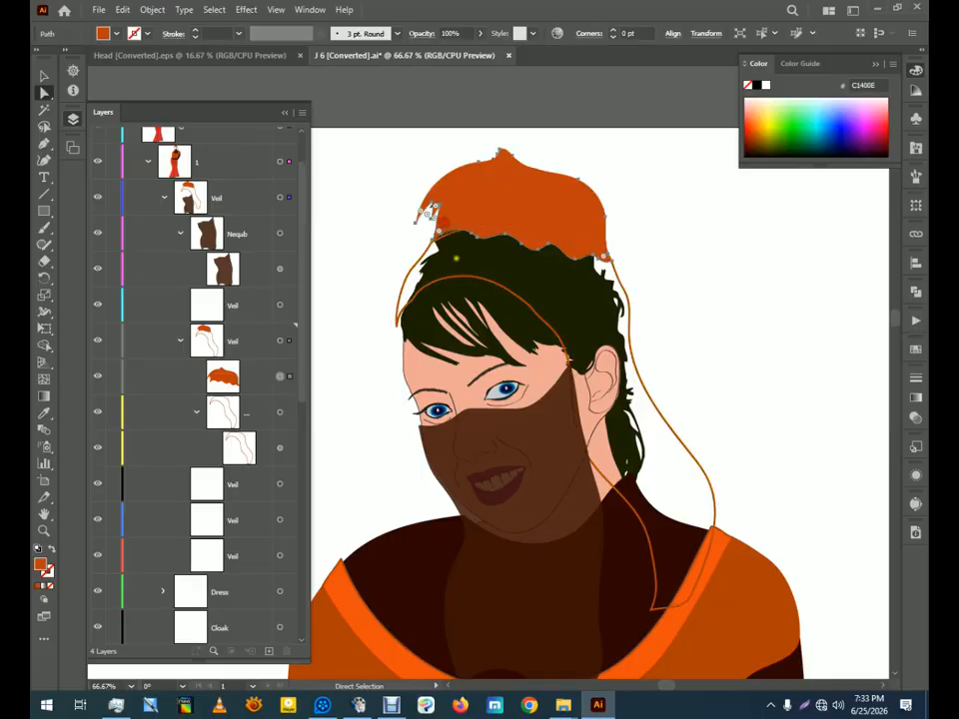
click(432, 236)
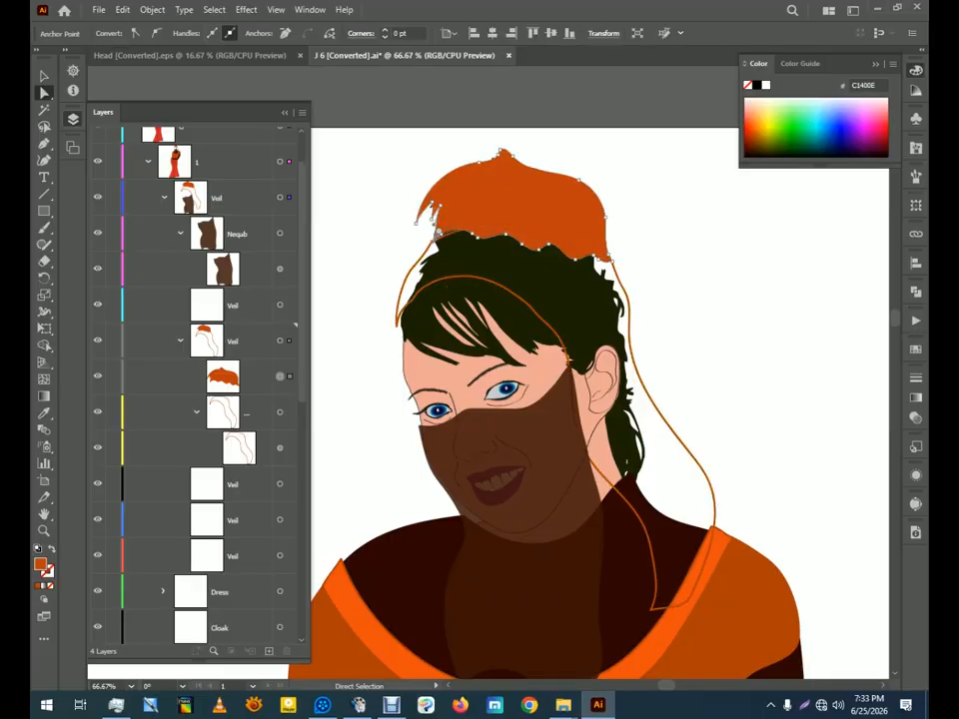
click(719, 386)
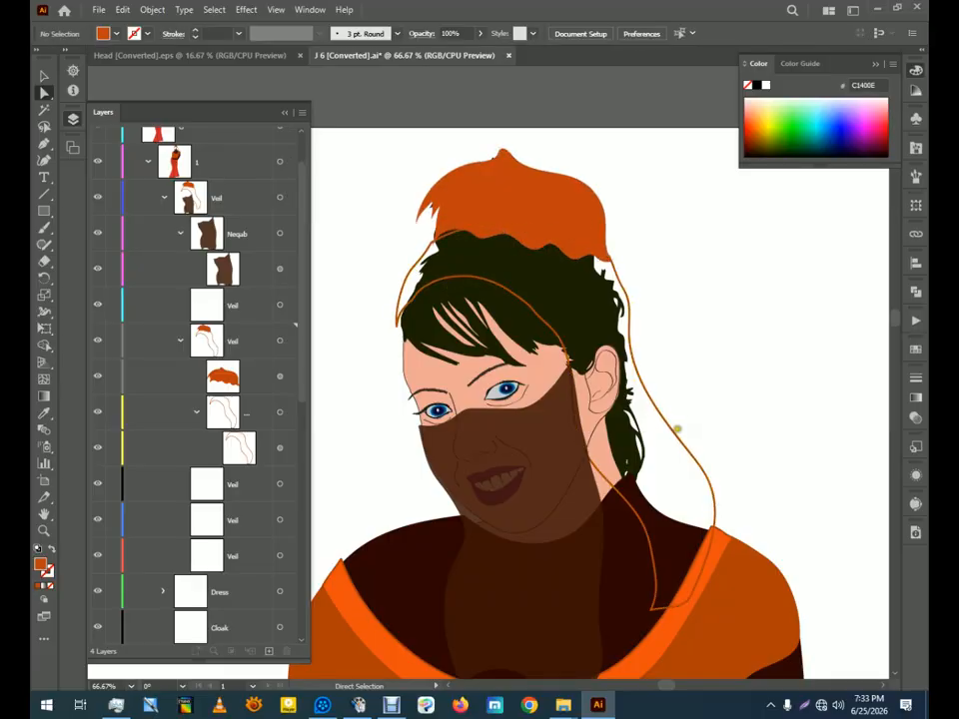
Swap the fill and stroke of the lower veil outline so the shape has a solid orange fill and no stroke
click(677, 431)
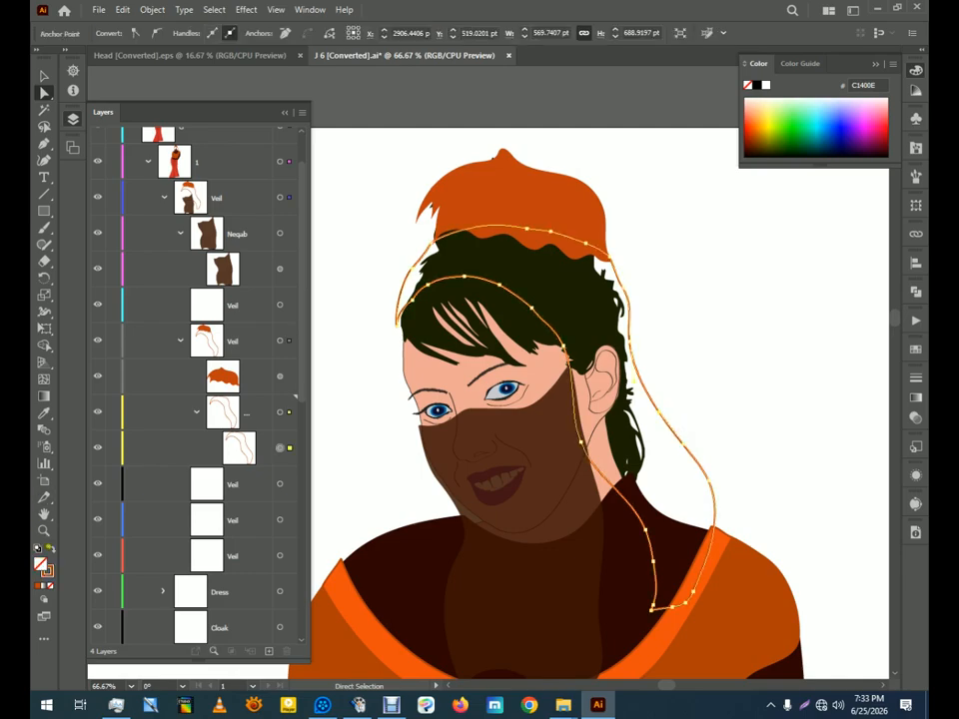
click(47, 552)
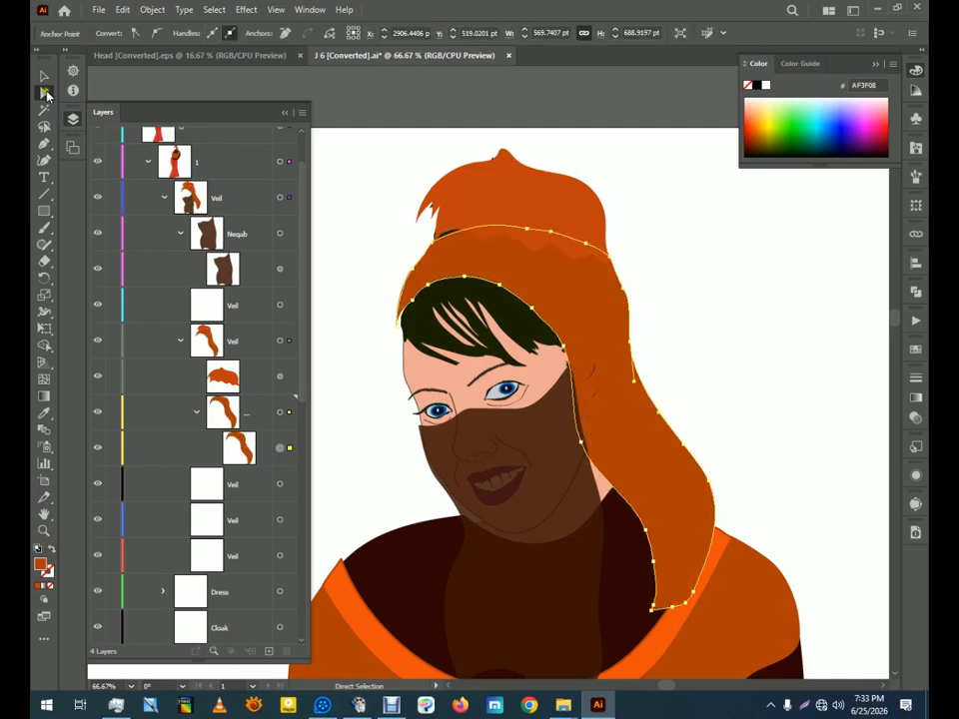
key(v)
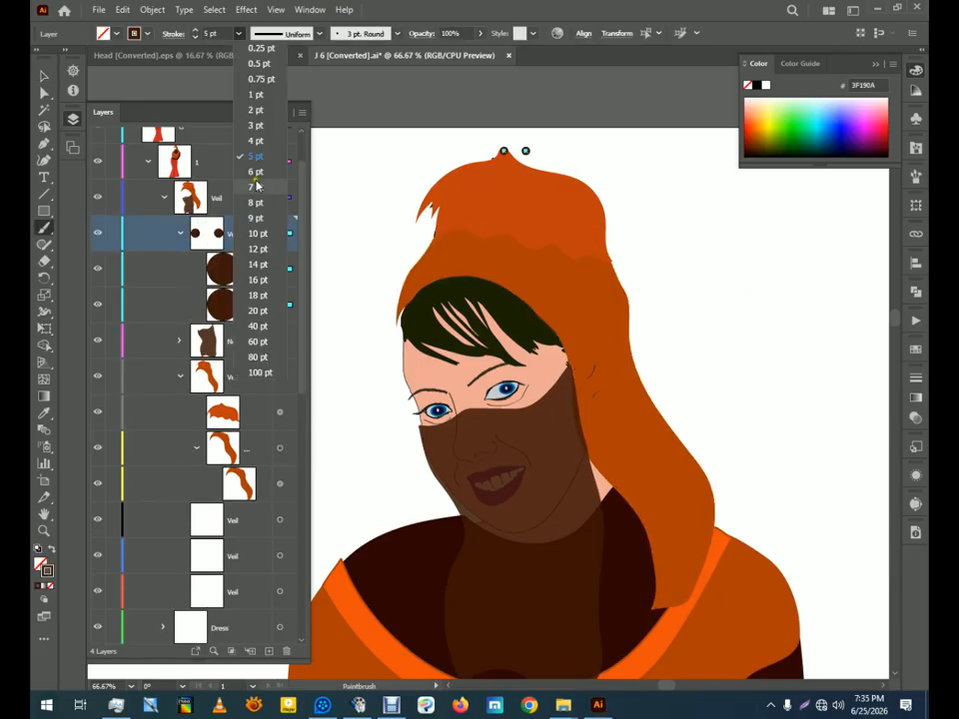
Set the two existing dots to 7 pt and paint a diagonal row of brown dots from the veil's tip down its right side
click(257, 128)
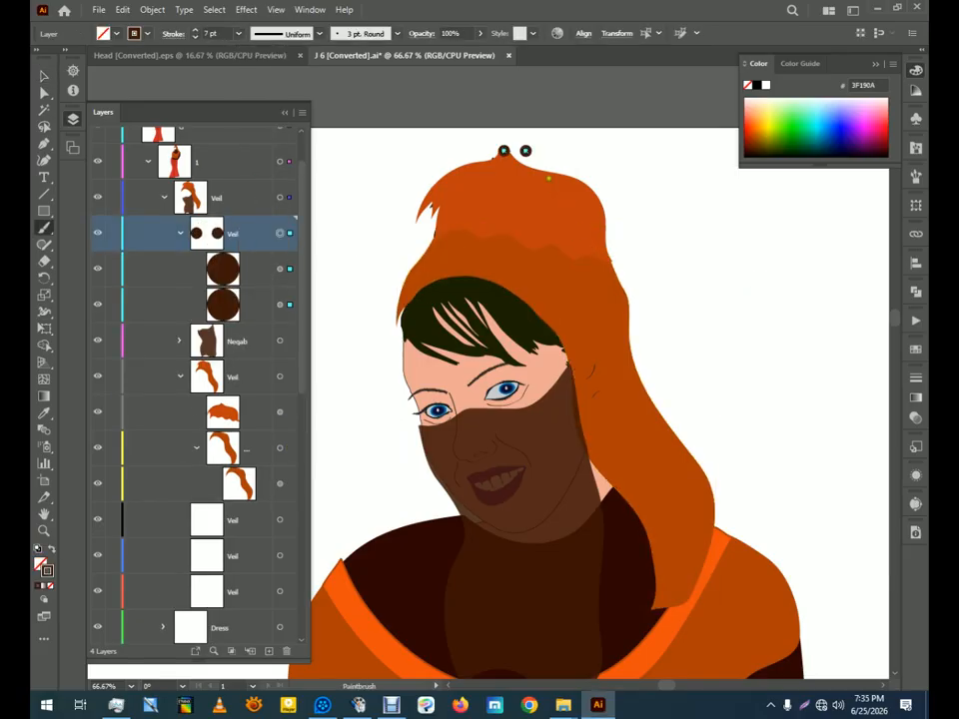
click(542, 163)
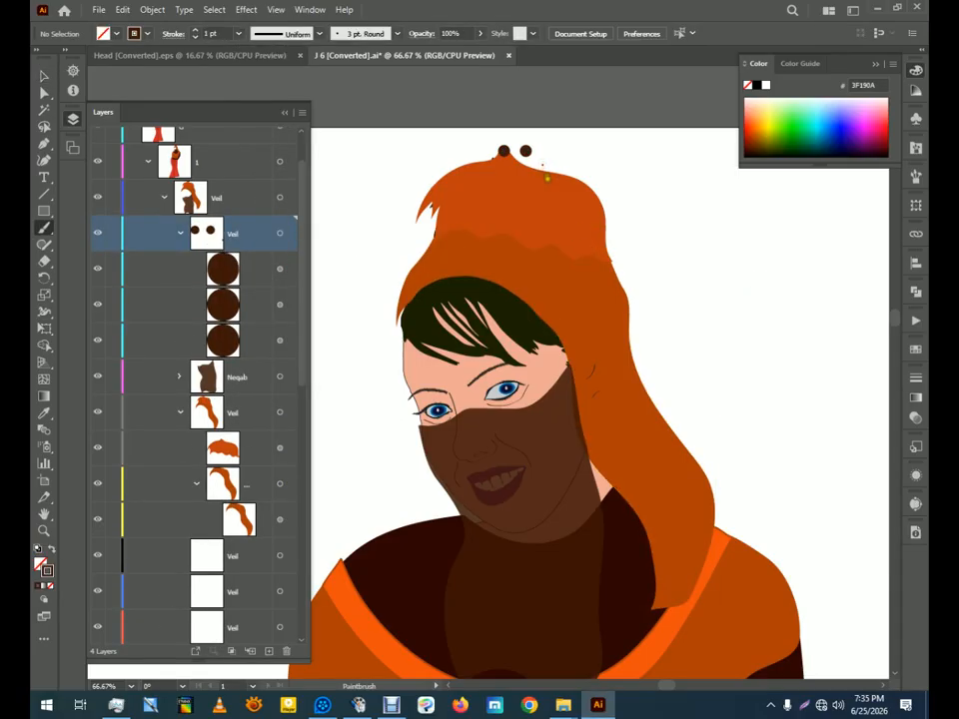
click(550, 184)
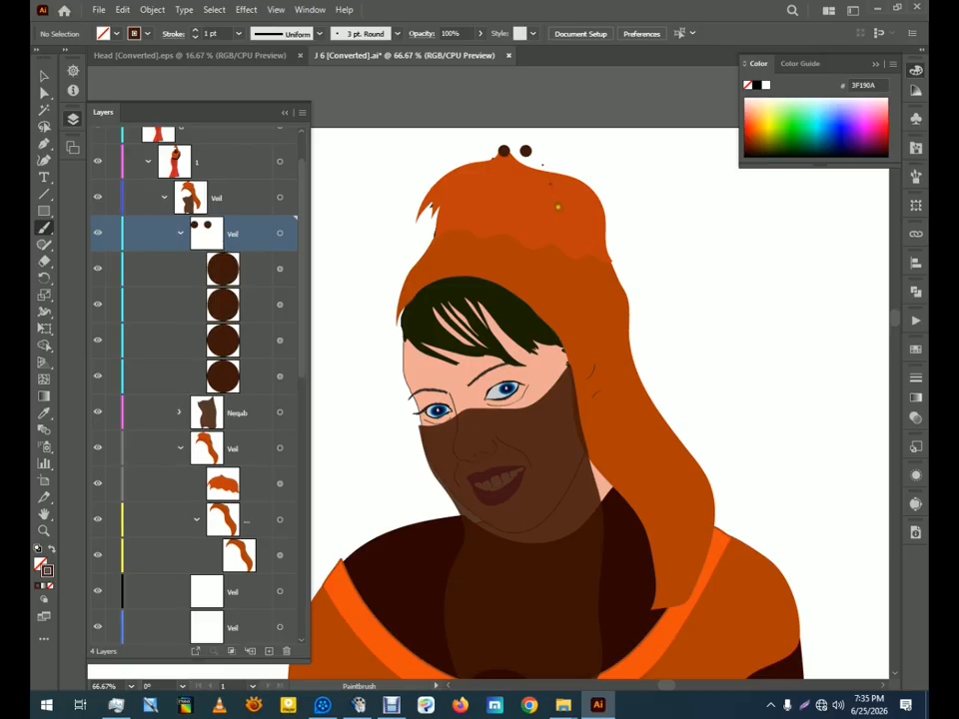
click(557, 203)
click(568, 224)
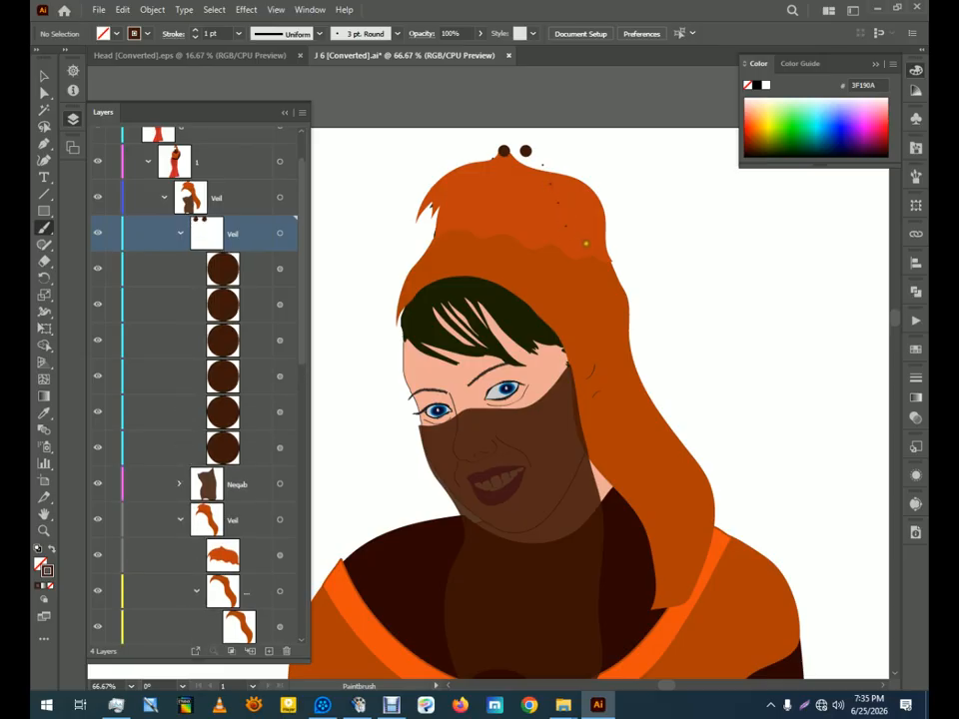
click(584, 241)
click(607, 253)
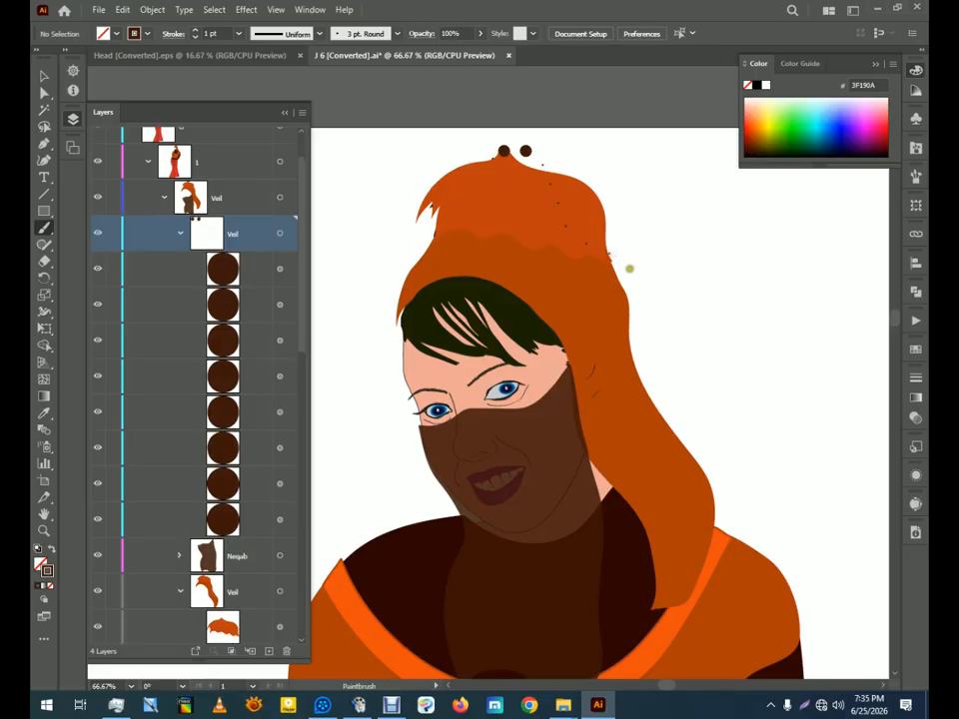
click(627, 273)
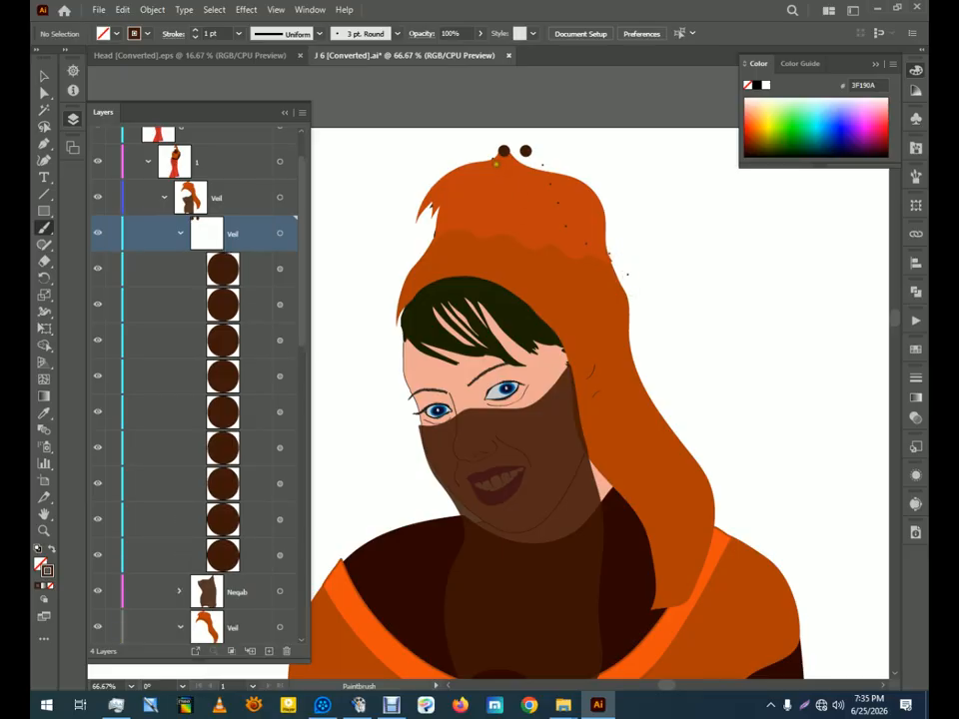
Paint two more columns of brown dots down the middle and left side of the veil's bun
click(497, 186)
click(496, 212)
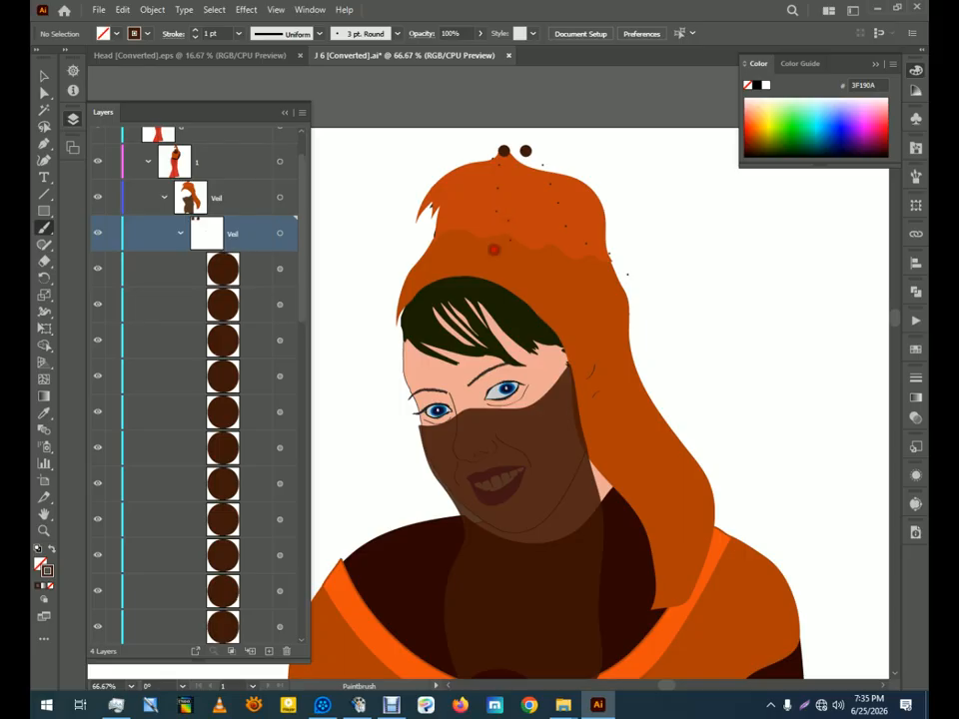
click(467, 151)
click(457, 165)
click(456, 182)
click(457, 202)
click(454, 217)
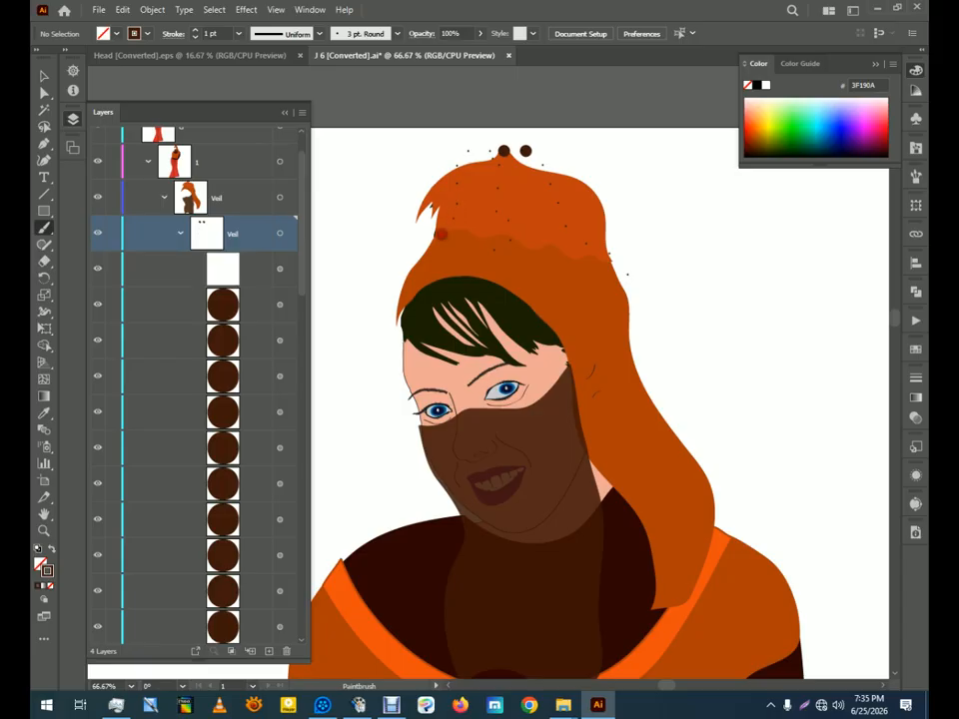
Set the stroke weight of all dots in the Veil sublayer to 6 pt and deselect them
click(282, 228)
click(243, 33)
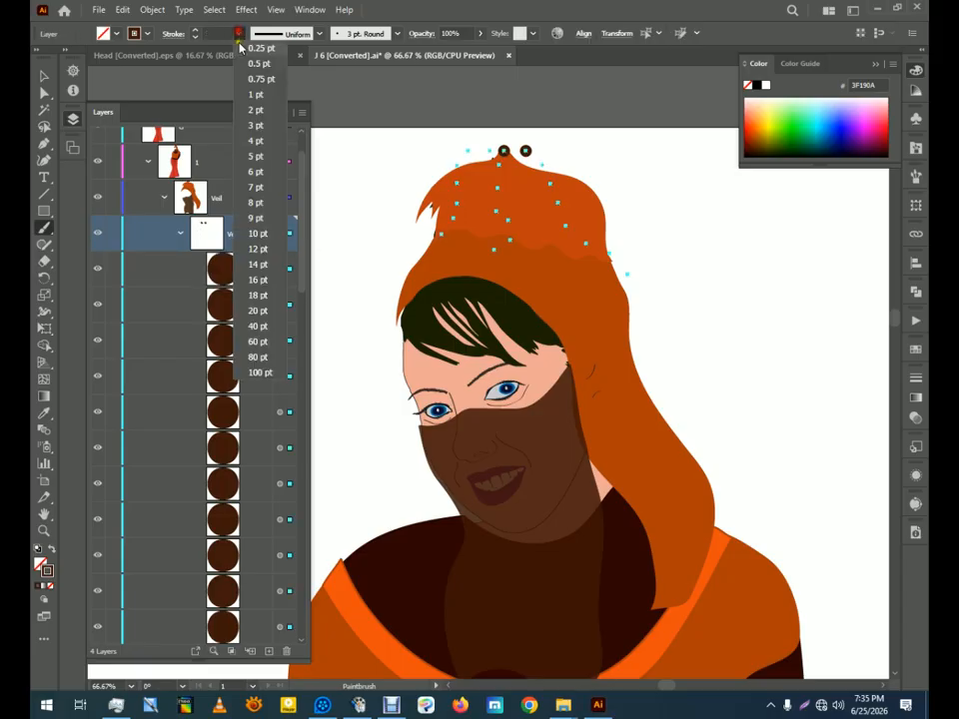
click(262, 153)
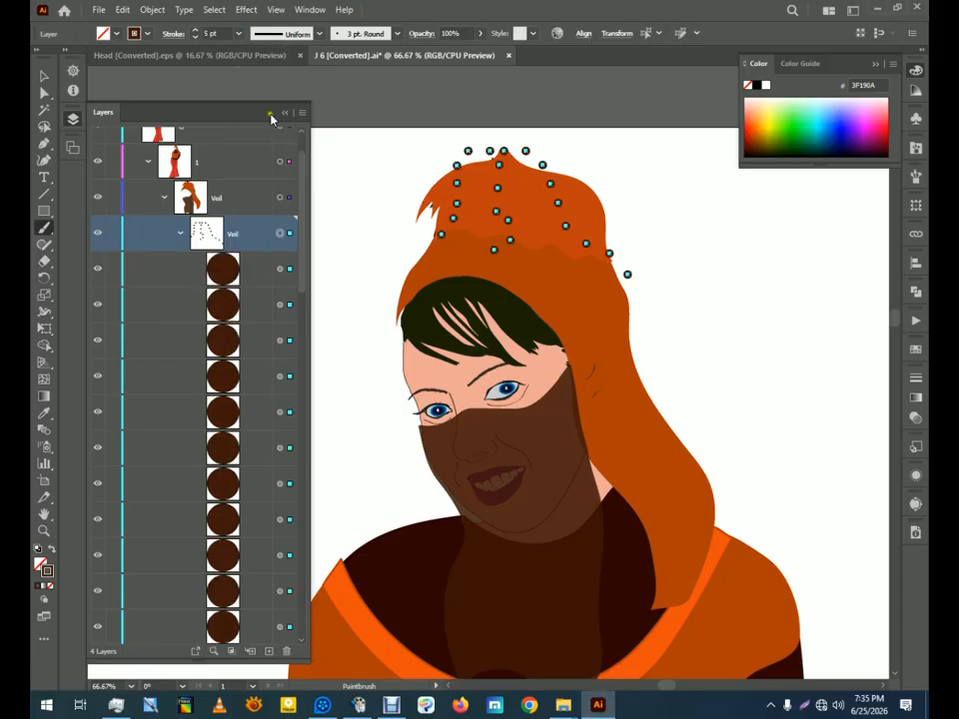
click(240, 33)
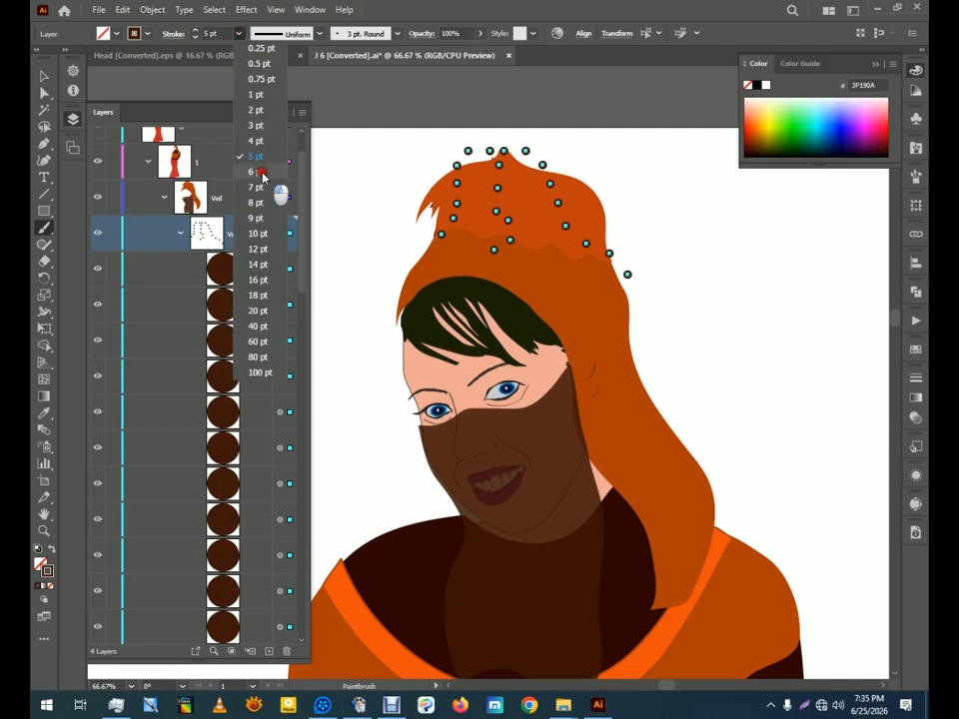
click(257, 171)
click(44, 76)
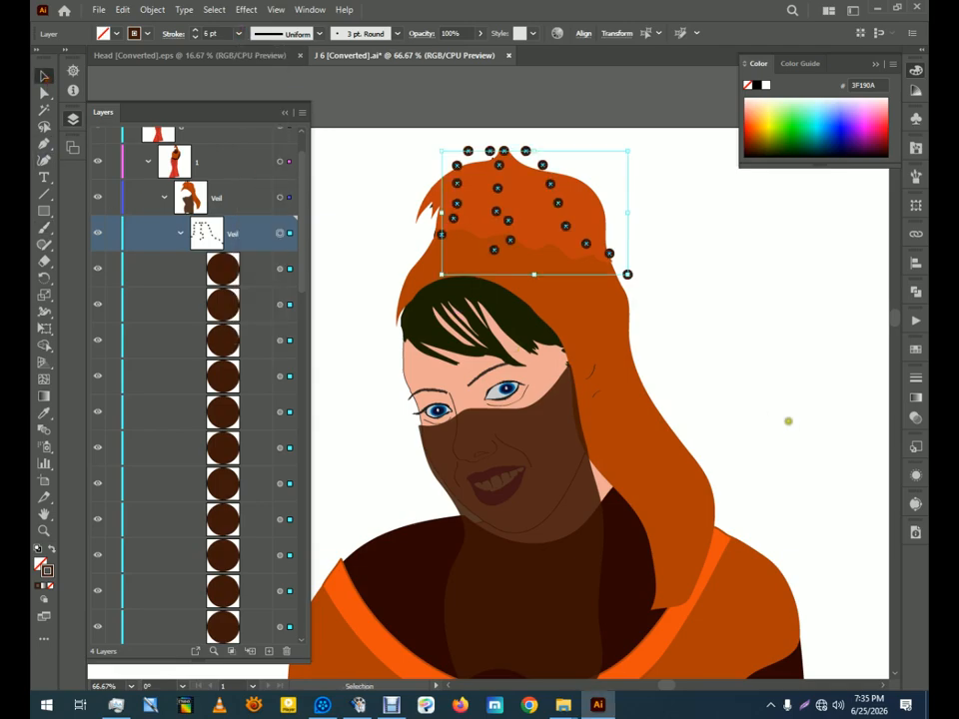
click(781, 380)
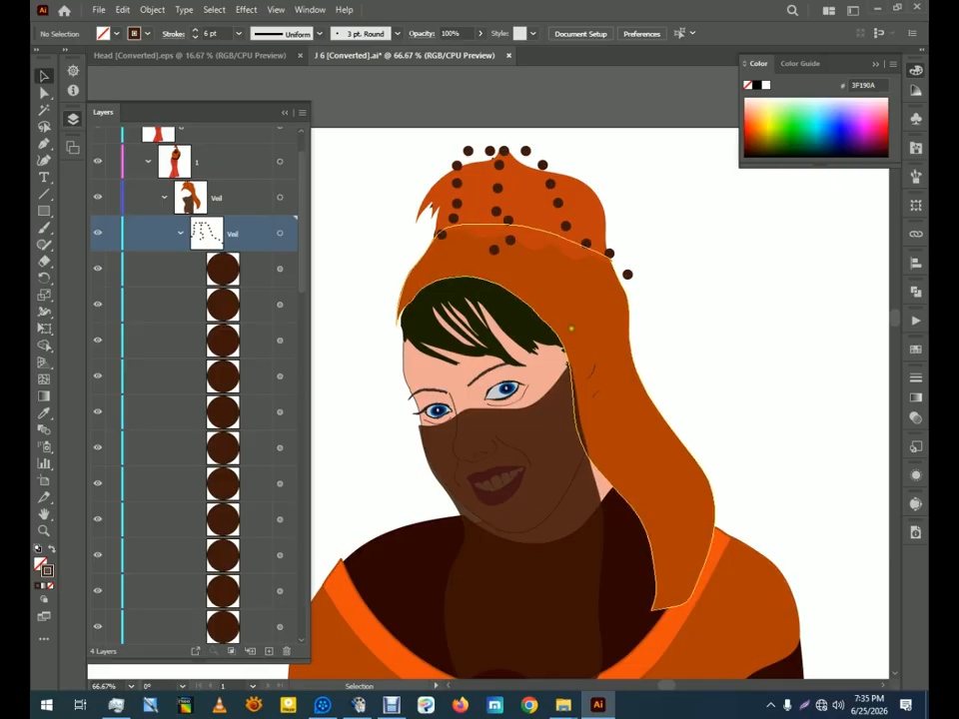
Examine the clothed figure at 50% zoom, from the dotted veil down to the shirts, hands and skirt
drag(655, 509, 635, 387)
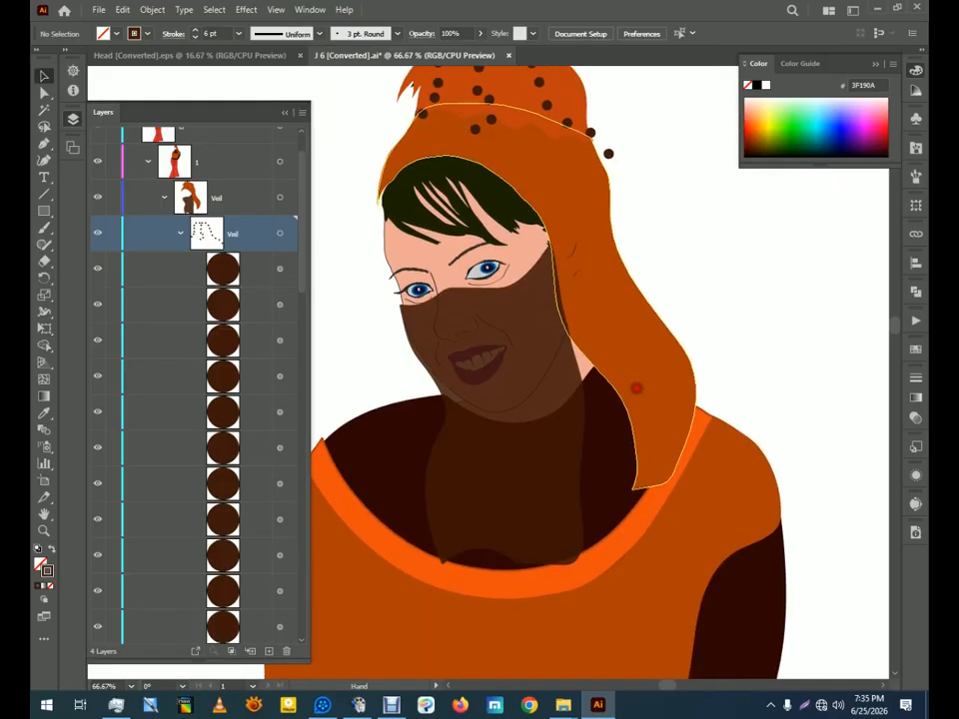
drag(550, 441, 616, 392)
click(131, 686)
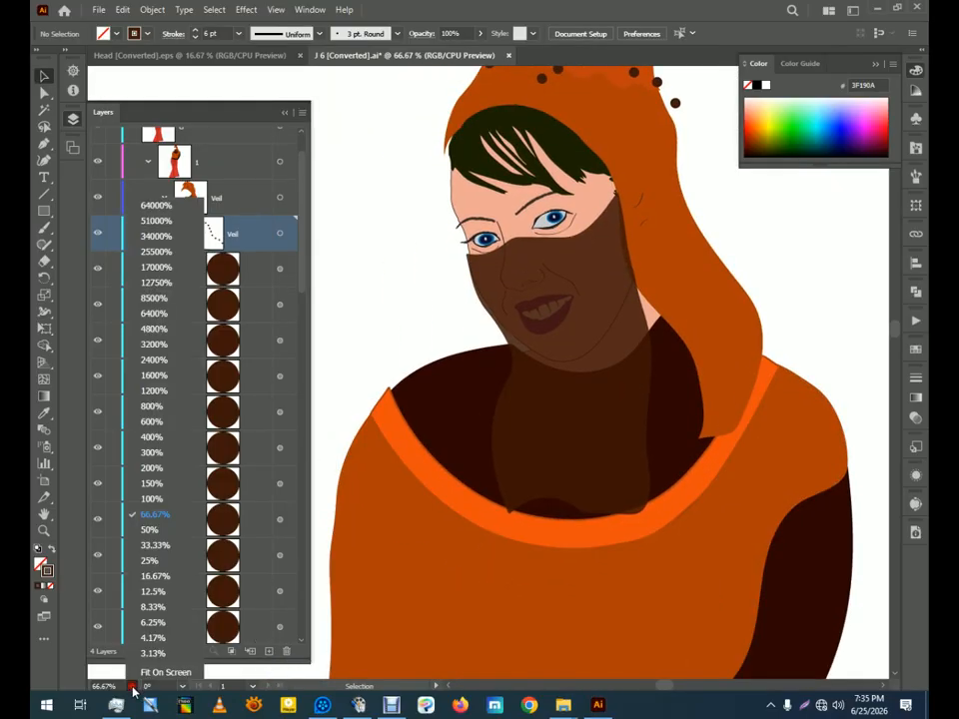
click(154, 529)
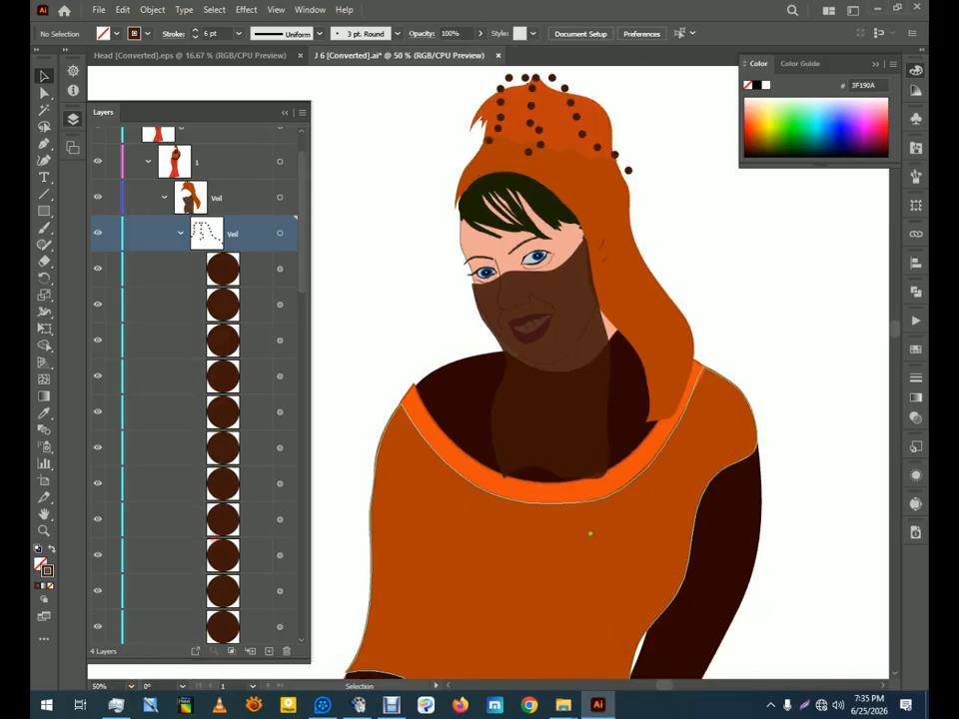
drag(606, 559, 598, 514)
scroll(598, 512, down, 4)
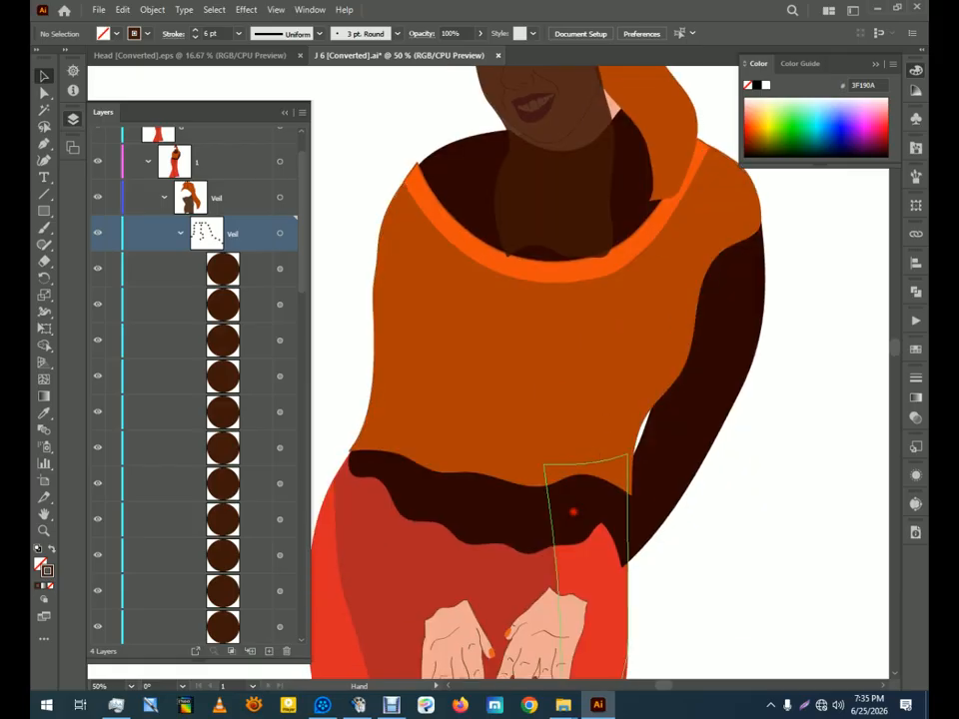
click(704, 412)
click(605, 498)
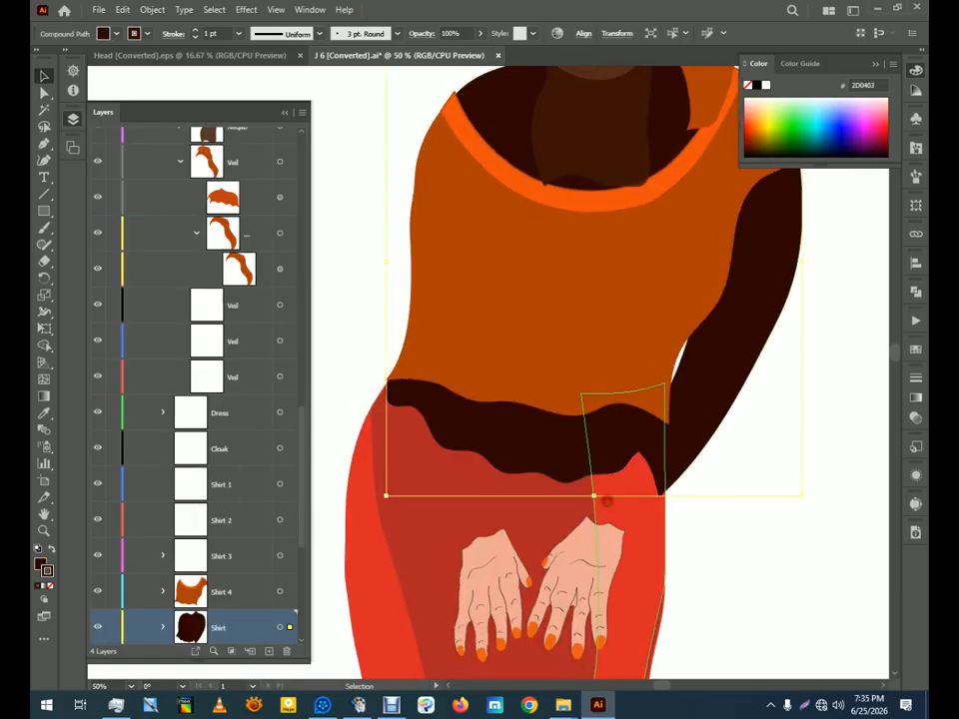
drag(605, 498, 719, 540)
drag(781, 395, 685, 449)
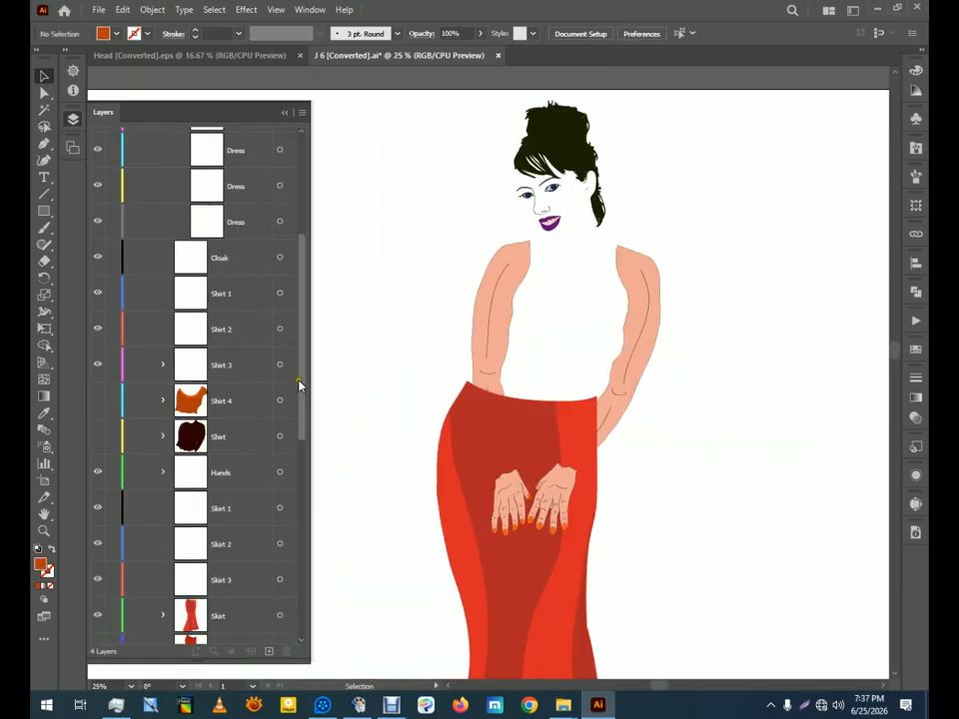
Hide the Skirt layer and paint the outer and inner edges of a 1 pt orange sleeve around the left-hand arm on the Cloak layer
drag(300, 386, 313, 492)
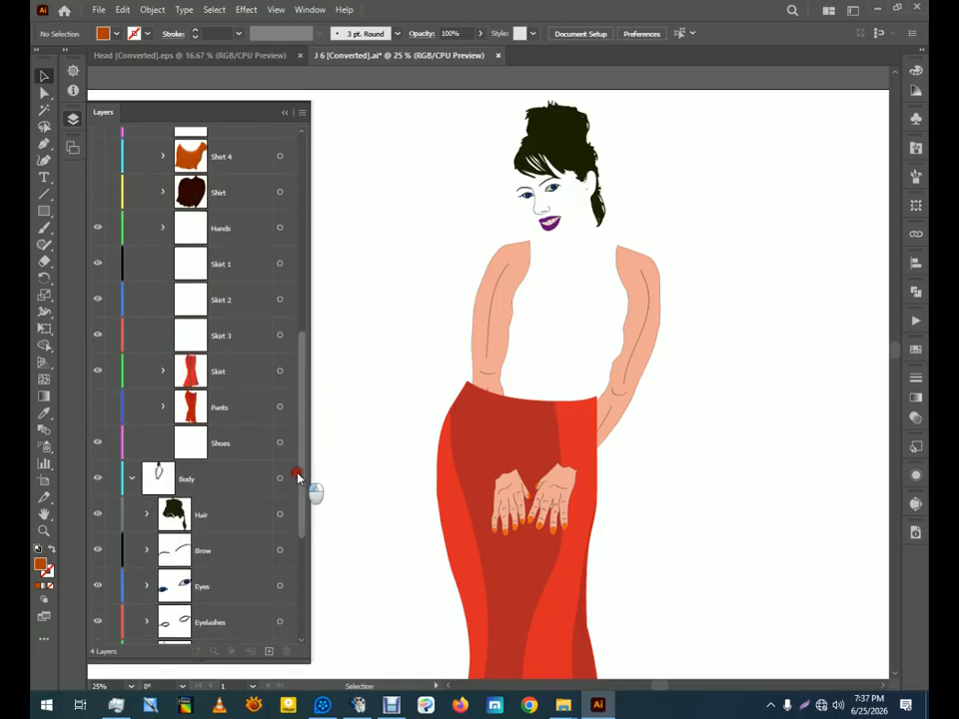
click(98, 371)
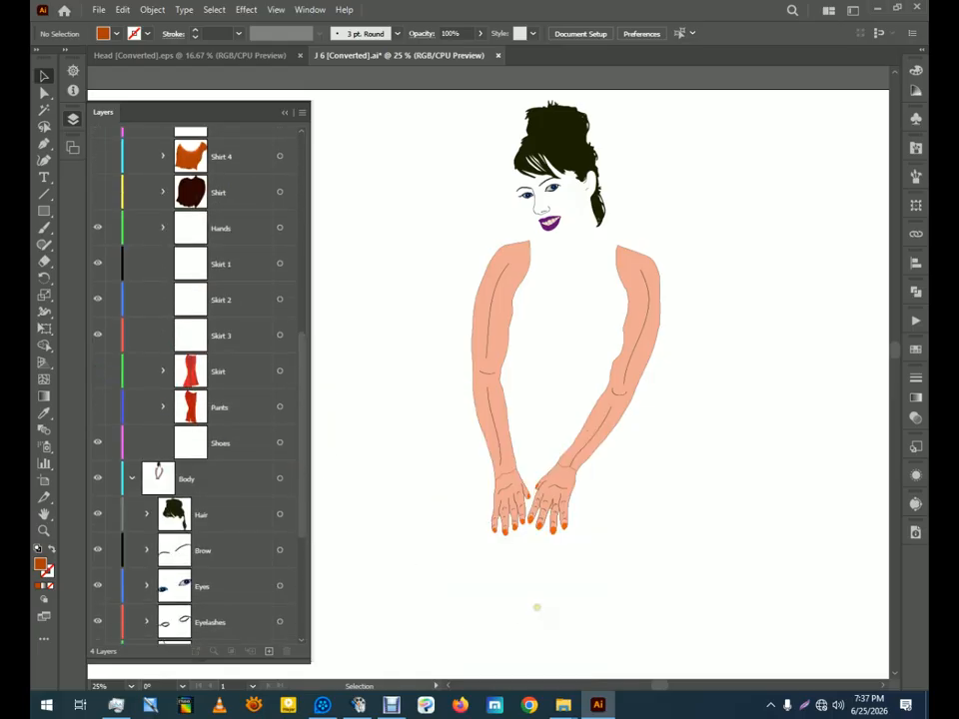
mouse_move(595, 134)
mouse_down()
mouse_move(503, 161)
mouse_move(454, 250)
mouse_move(439, 356)
mouse_move(441, 514)
mouse_move(478, 687)
mouse_up()
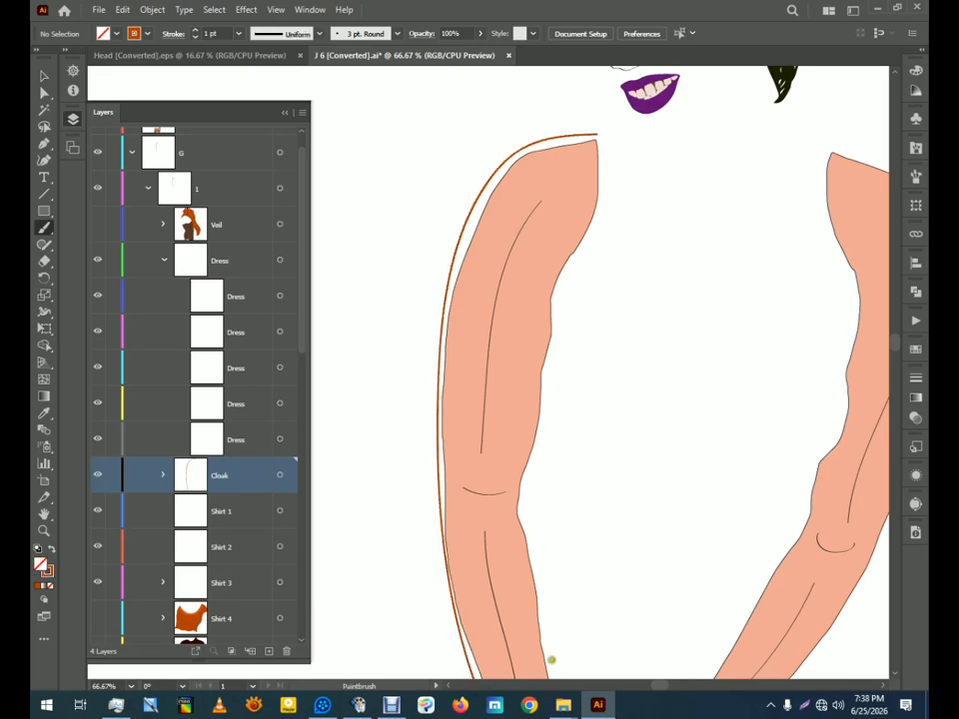
mouse_move(548, 653)
mouse_down()
mouse_move(529, 485)
mouse_move(559, 294)
mouse_move(598, 204)
mouse_move(601, 131)
mouse_move(547, 141)
mouse_up()
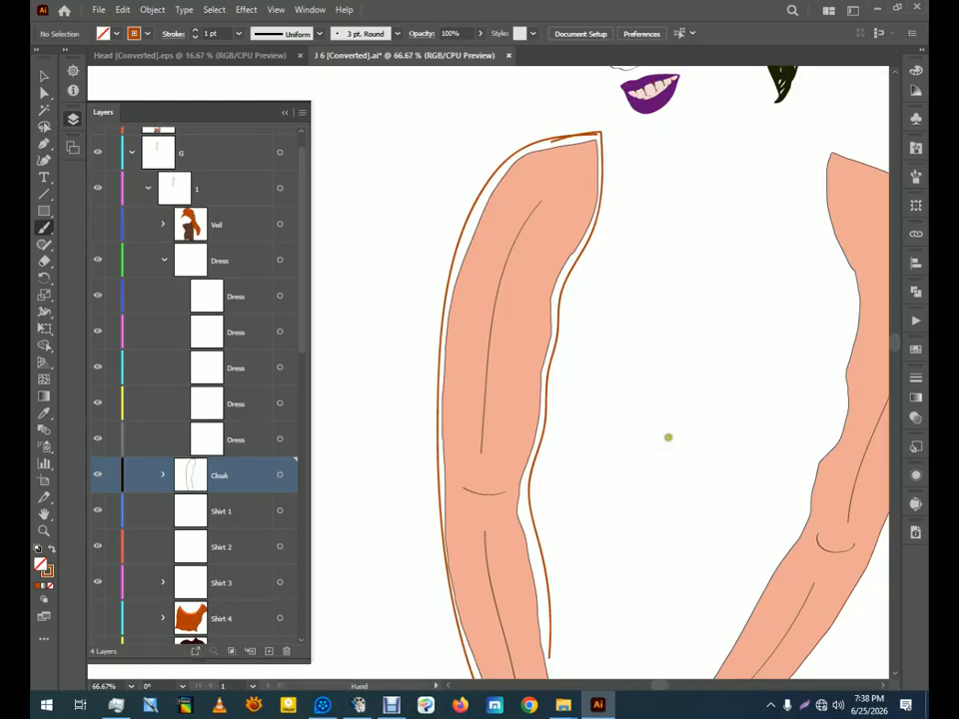
Paint the inner and outer edges of a 1 pt orange sleeve around the right-hand arm on the Cloak layer
mouse_move(668, 436)
mouse_down()
mouse_move(496, 383)
mouse_move(499, 393)
mouse_up()
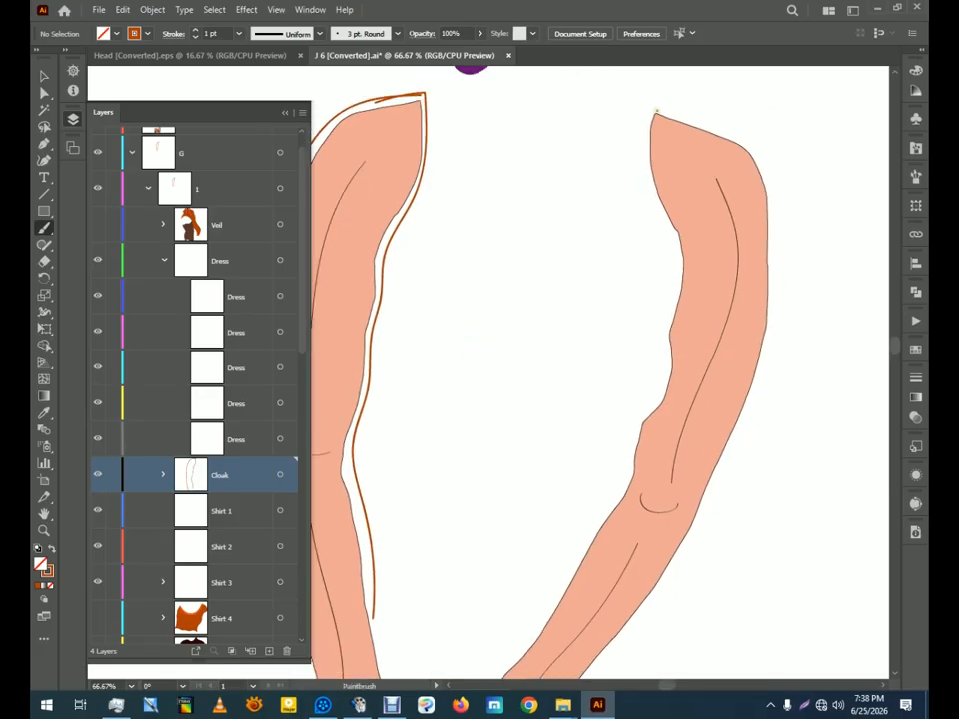
mouse_move(653, 111)
mouse_down()
mouse_move(646, 158)
mouse_move(674, 244)
mouse_move(676, 289)
mouse_move(660, 369)
mouse_move(616, 480)
mouse_move(496, 676)
mouse_up()
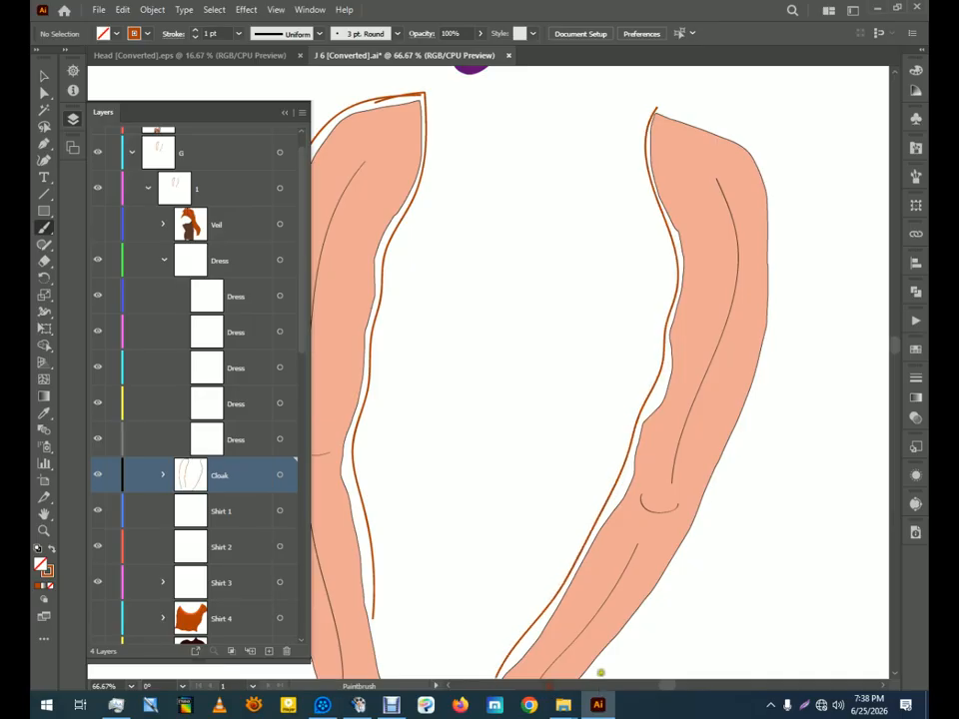
drag(600, 670, 703, 499)
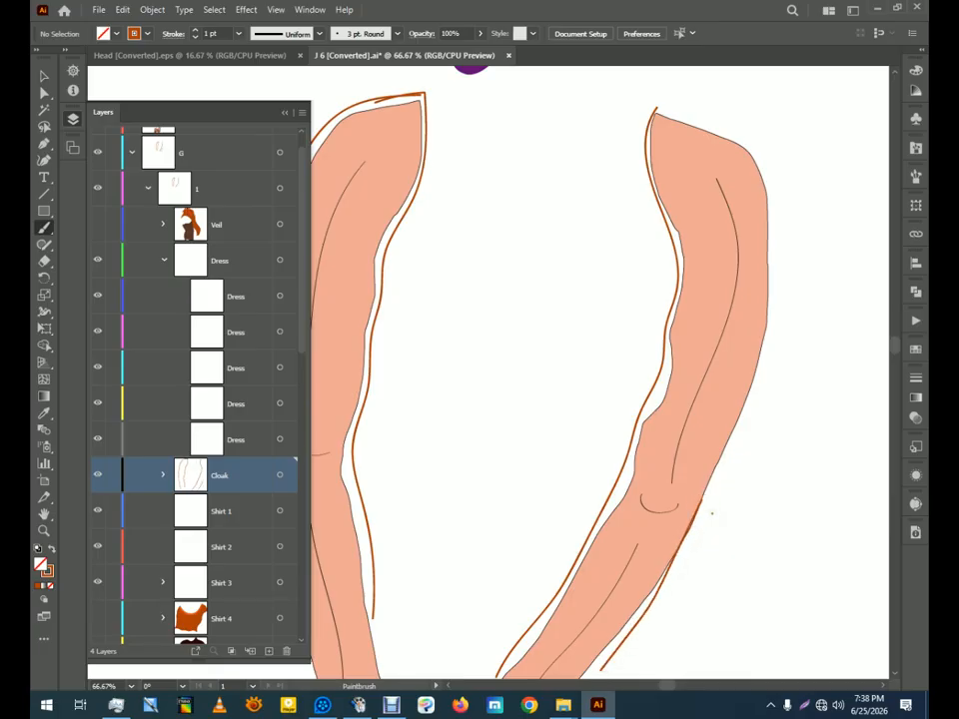
key(ctrl+z)
mouse_move(589, 672)
mouse_down()
mouse_move(700, 515)
mouse_move(759, 374)
mouse_move(768, 323)
mouse_move(762, 181)
mouse_move(747, 148)
mouse_move(641, 109)
mouse_up()
Paint jagged, ragged cuffs across both wrists to close the ends of the two sleeves
drag(627, 569, 721, 326)
mouse_move(719, 379)
mouse_down()
mouse_move(688, 441)
mouse_move(681, 541)
mouse_move(670, 523)
mouse_move(658, 551)
mouse_move(653, 518)
mouse_move(620, 535)
mouse_move(618, 502)
mouse_move(588, 523)
mouse_move(565, 451)
mouse_up()
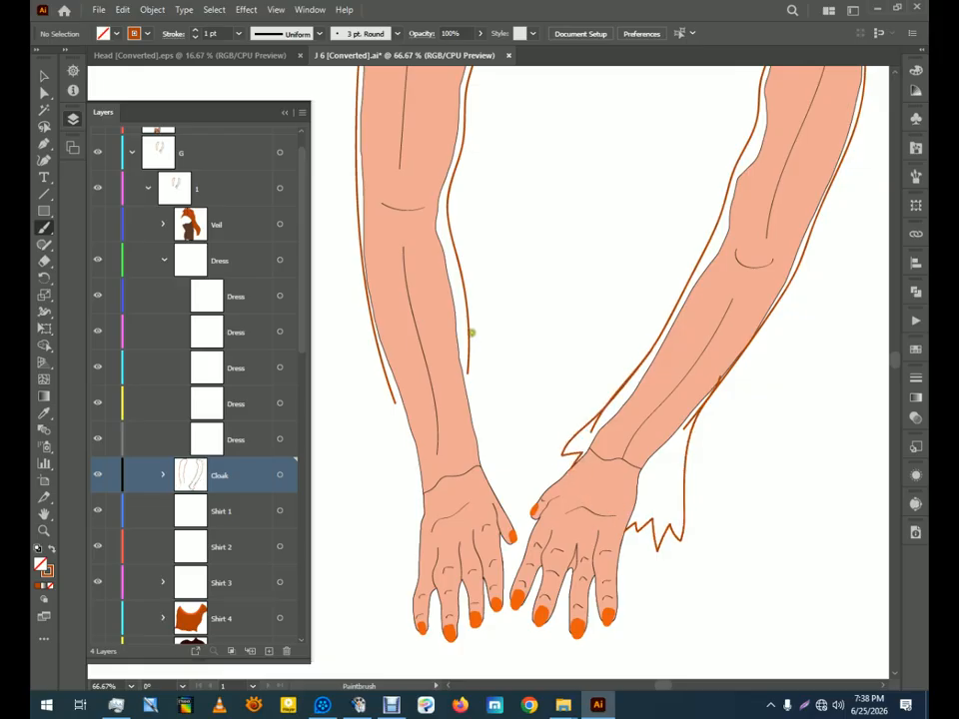
mouse_move(463, 310)
mouse_down()
mouse_move(518, 458)
mouse_move(507, 446)
mouse_move(509, 470)
mouse_move(496, 479)
mouse_move(481, 472)
mouse_move(480, 490)
mouse_move(470, 479)
mouse_move(458, 504)
mouse_move(446, 489)
mouse_move(439, 496)
mouse_move(433, 468)
mouse_move(423, 492)
mouse_move(406, 461)
mouse_move(385, 326)
mouse_up()
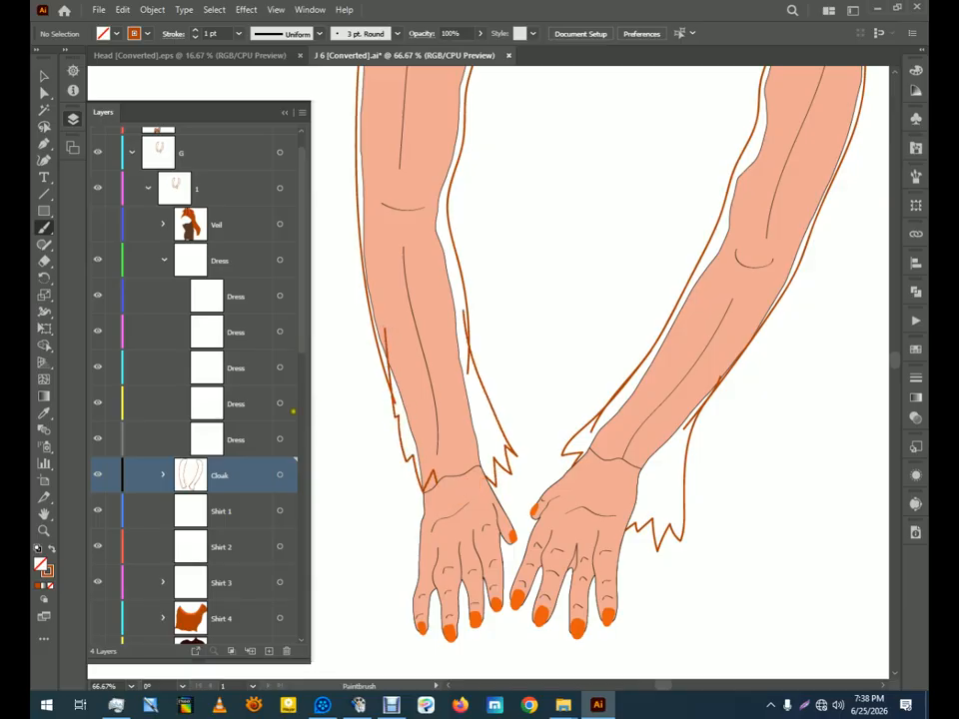
Build both sleeves into solid orange shapes without a stroke using Shape Builder on all Cloak paths, and expand the Cloak layer
key(ctrl+a)
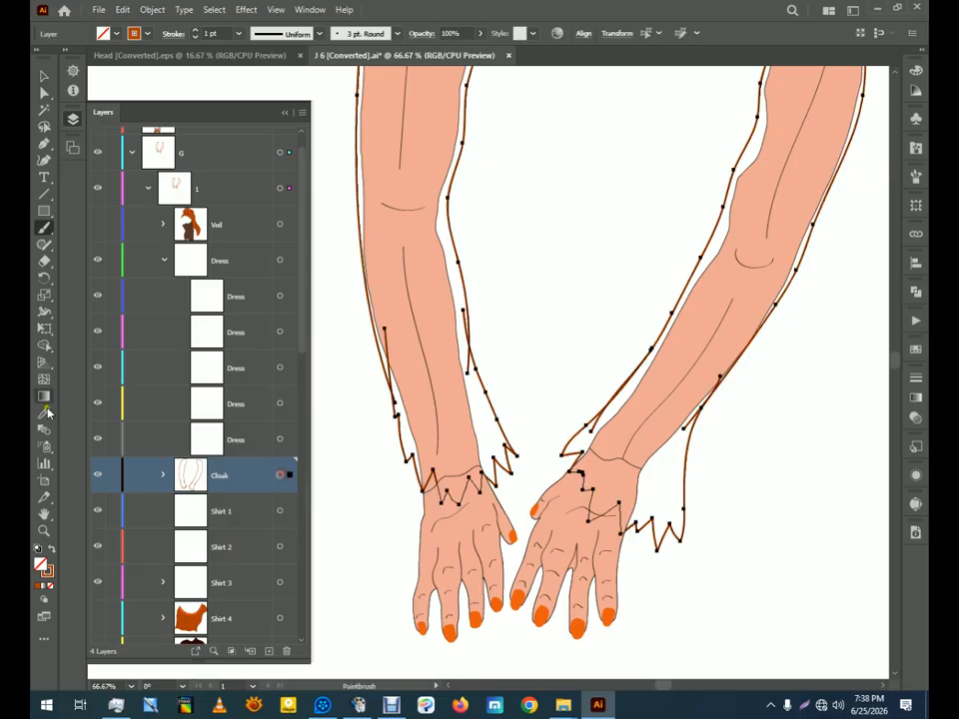
click(44, 344)
click(470, 425)
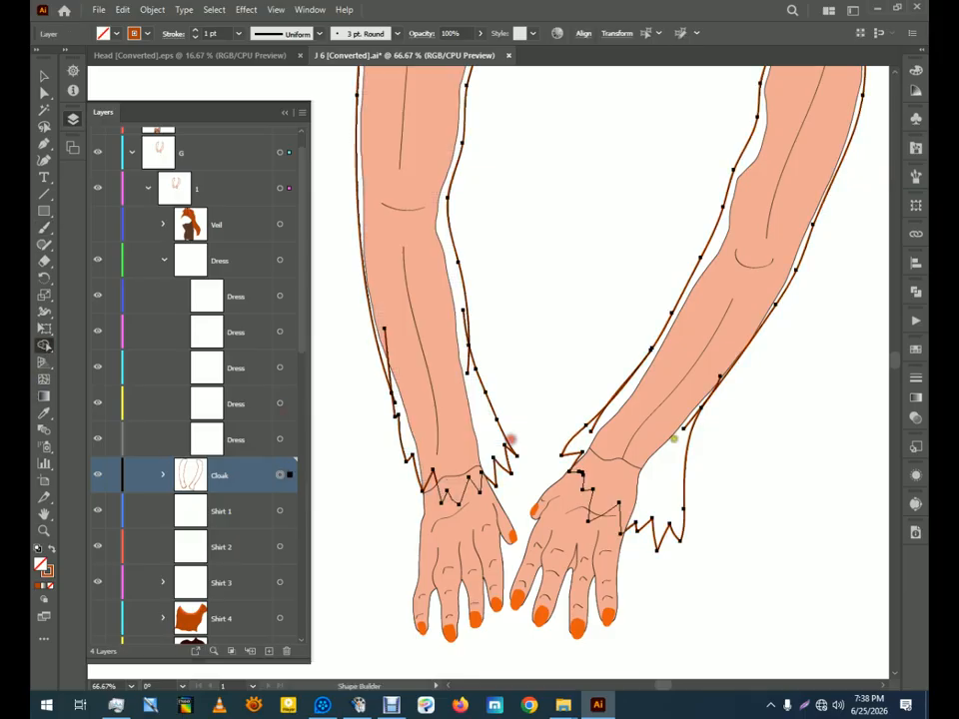
click(655, 432)
key(shift+x)
click(465, 410)
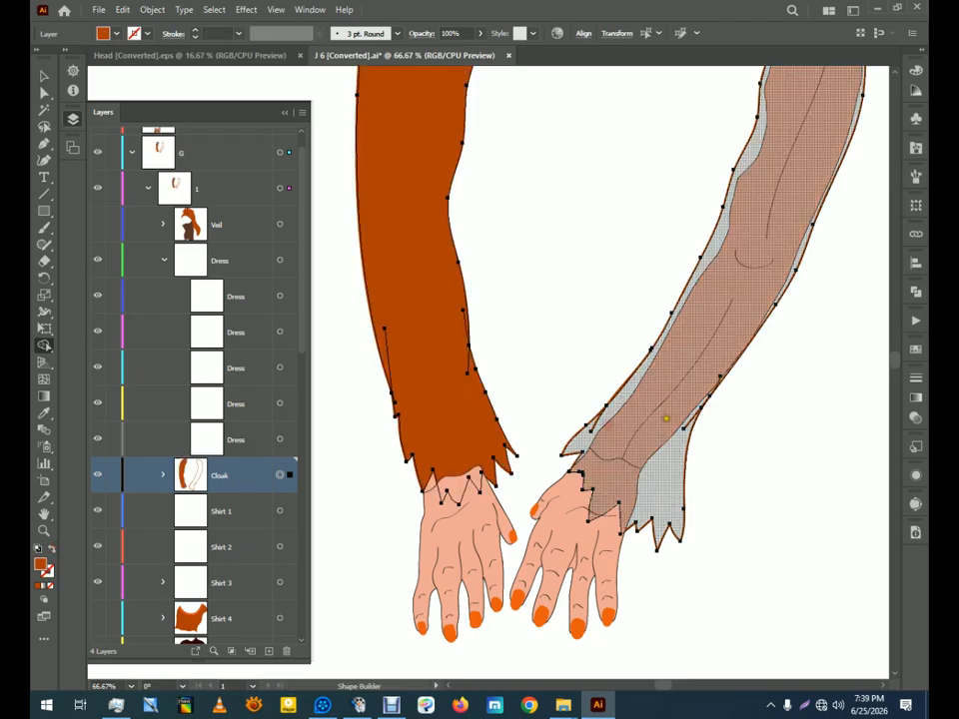
click(663, 427)
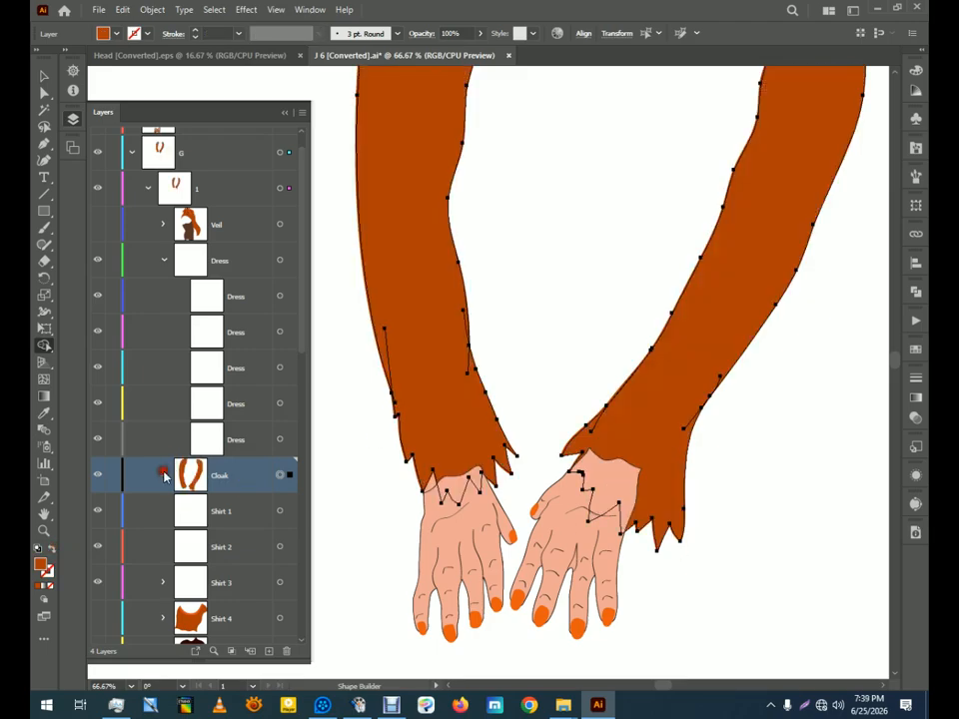
click(164, 475)
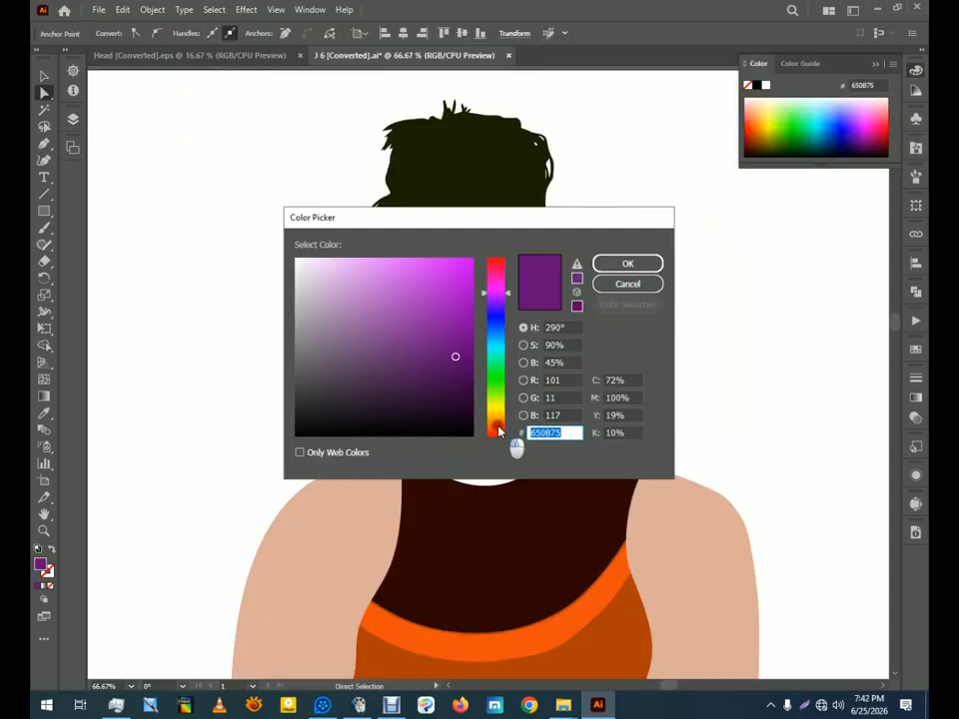
Set the fill of the lips to dark purple 460554 and deselect them
drag(458, 314, 493, 326)
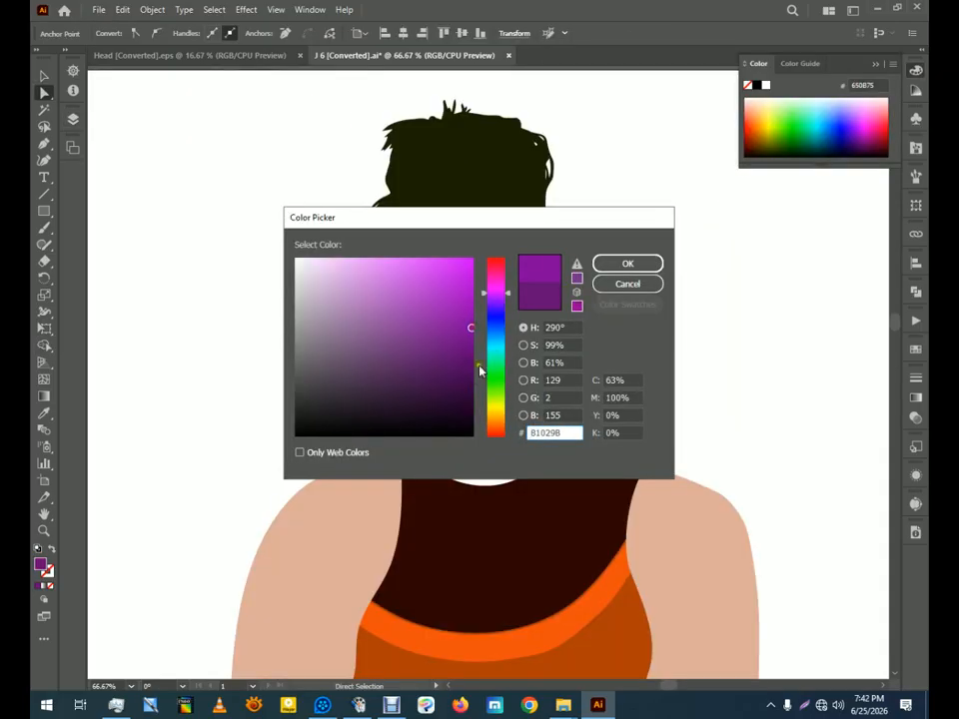
click(460, 377)
click(627, 263)
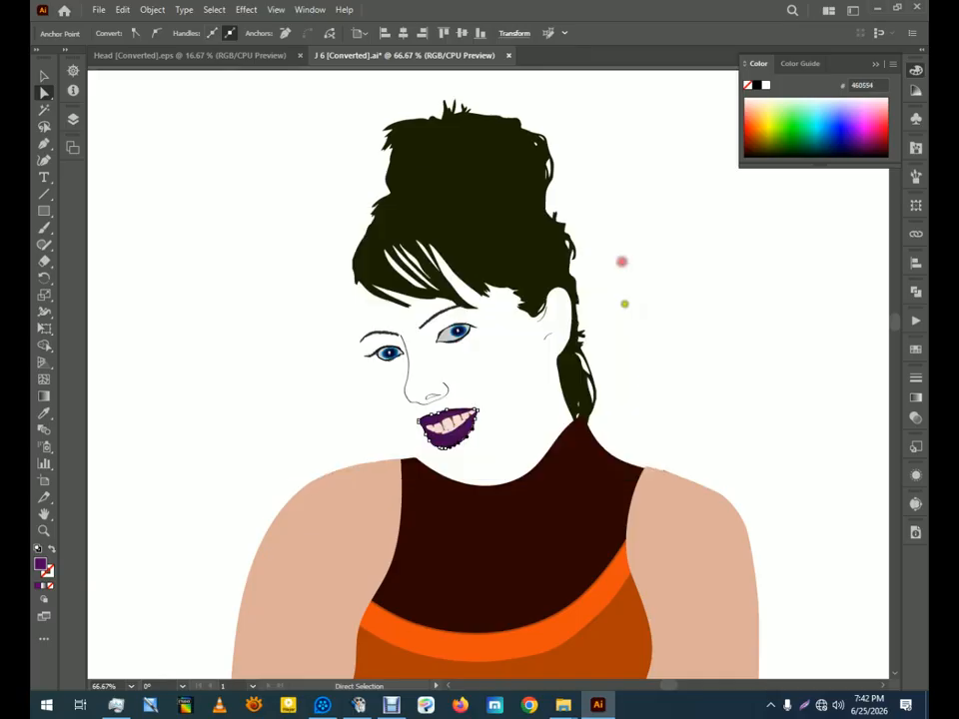
click(687, 377)
Select the left-hand arm's sleeve and locate its path in the Cloak layer
drag(480, 528, 501, 360)
drag(442, 521, 498, 365)
drag(488, 415, 481, 326)
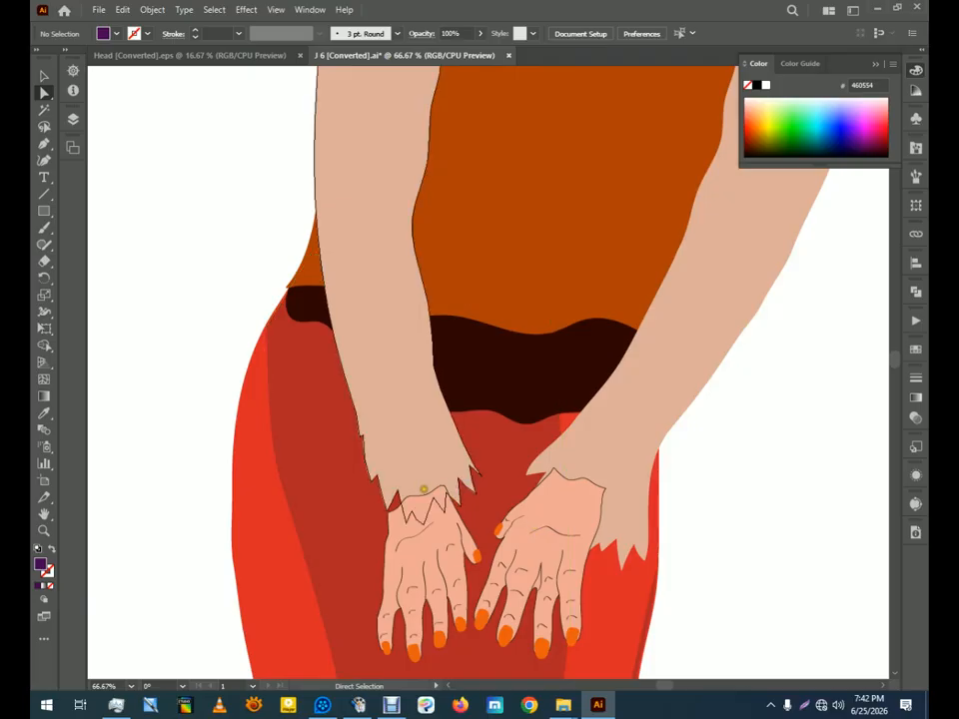
click(416, 458)
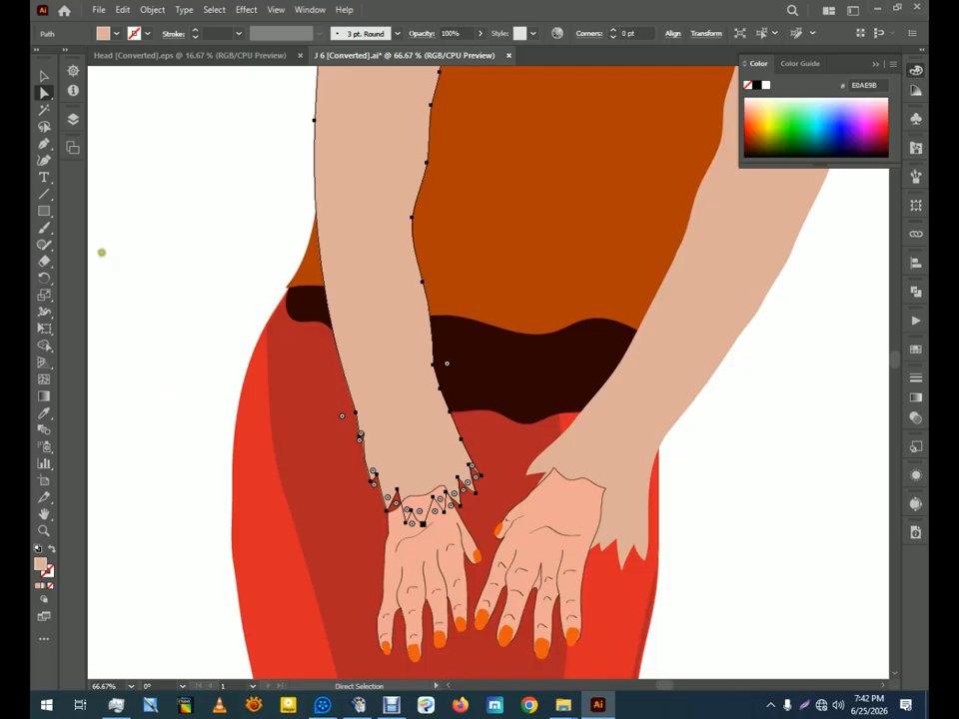
click(75, 120)
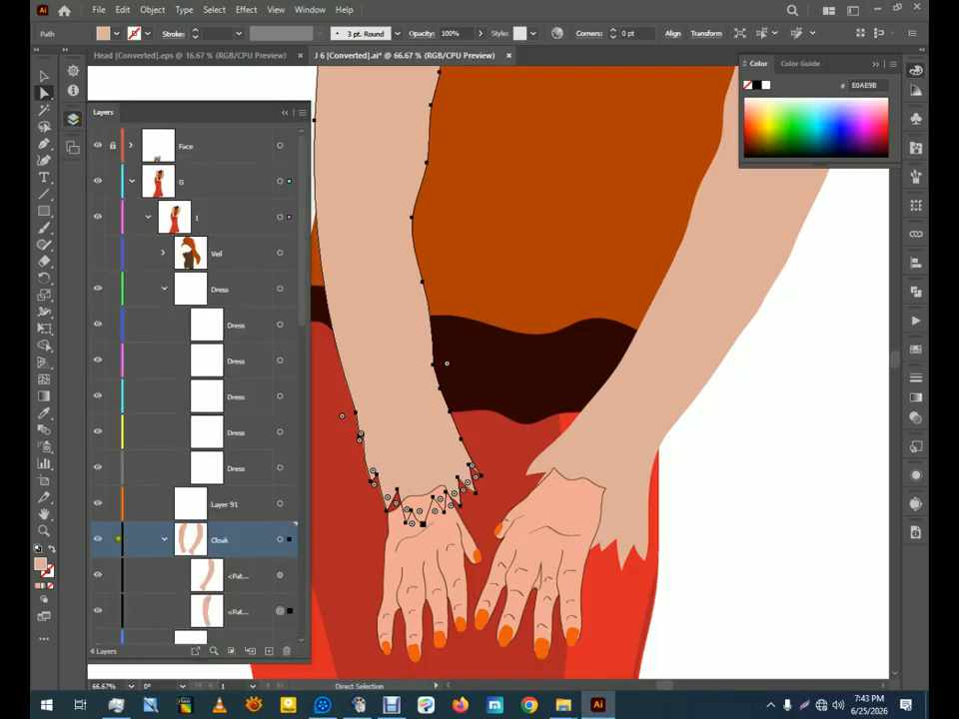
key(ctrl+shift+a)
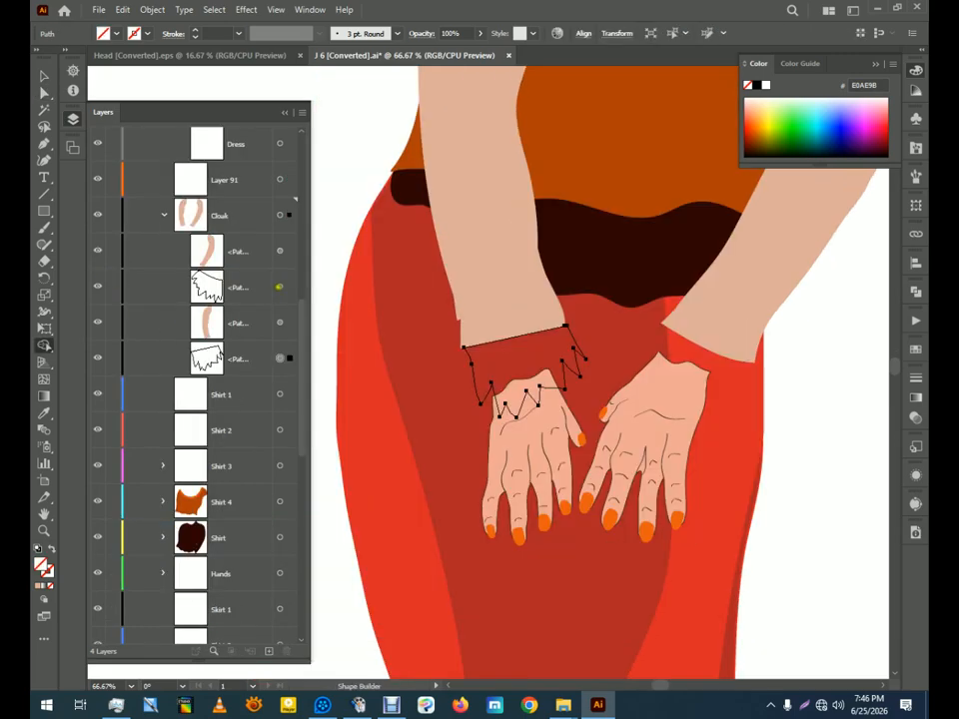
Fill both jagged cuff paths with the waistband's dark brown 2D0403 and lower their opacity to 54%
shift+click(279, 359)
click(44, 413)
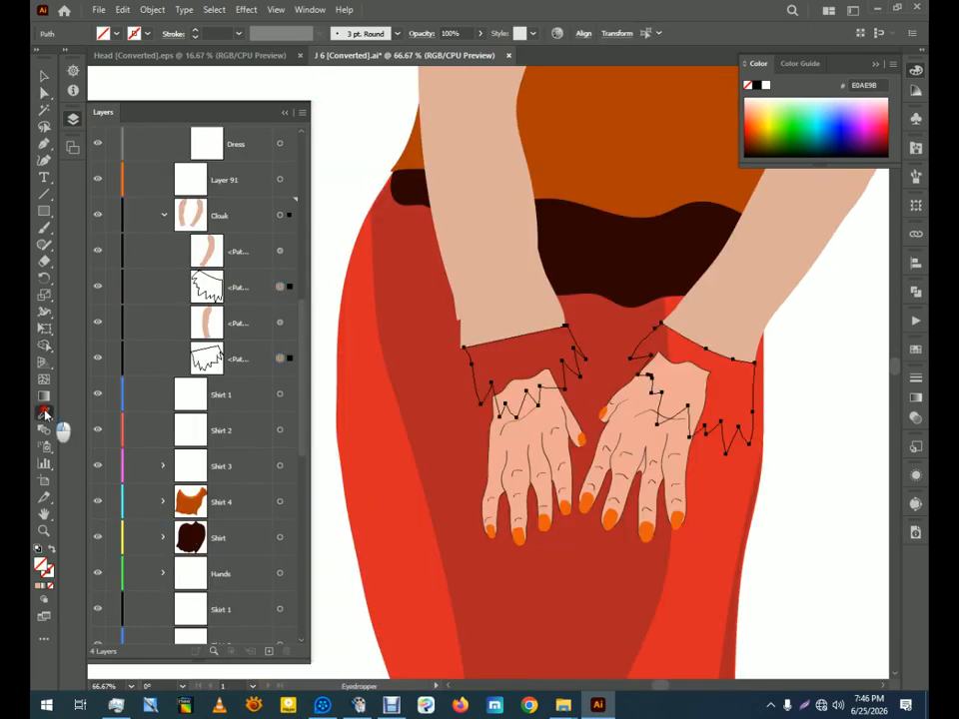
click(605, 257)
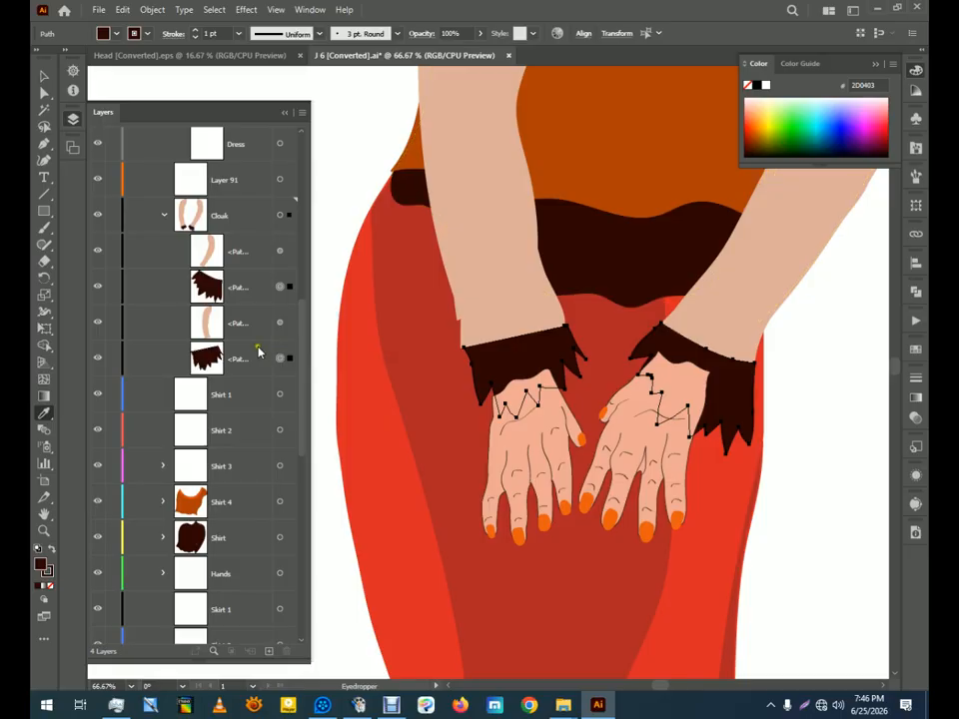
click(479, 35)
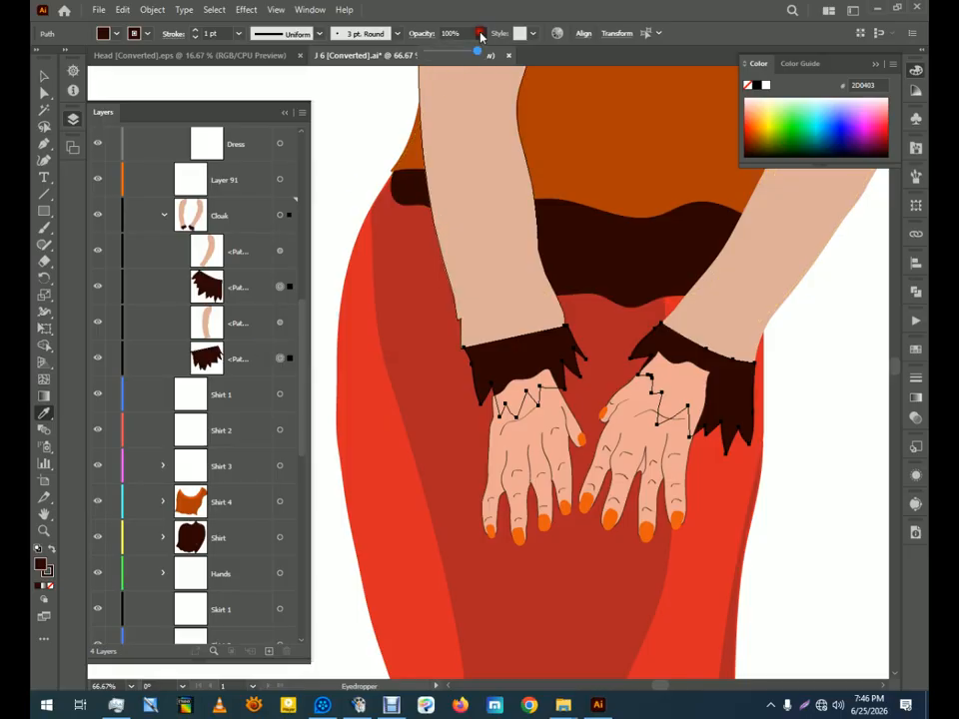
drag(462, 58, 461, 57)
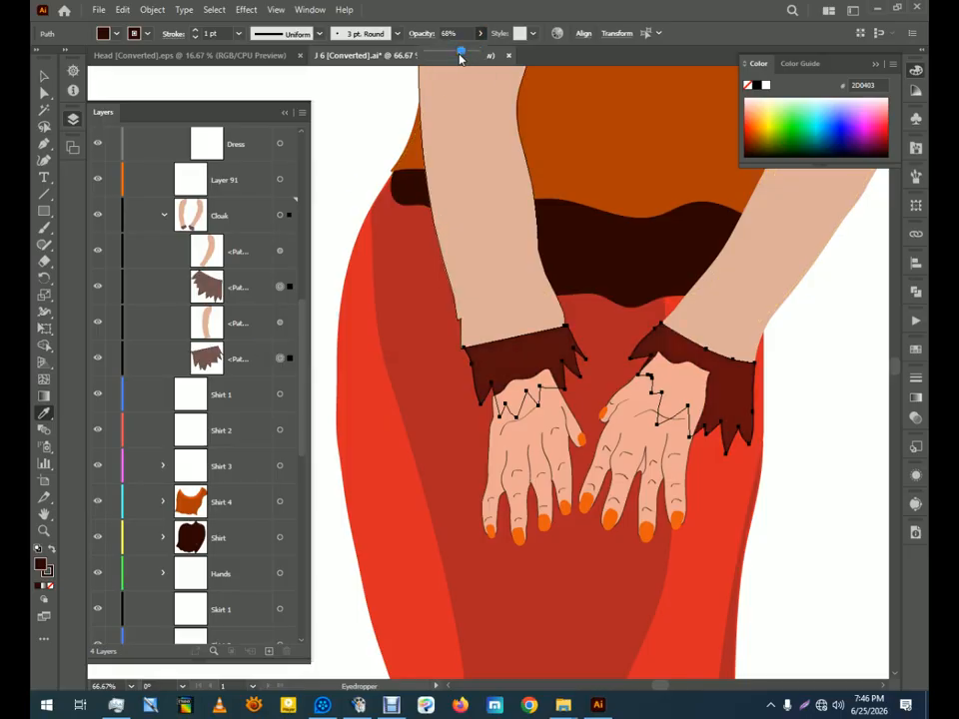
click(44, 76)
click(820, 502)
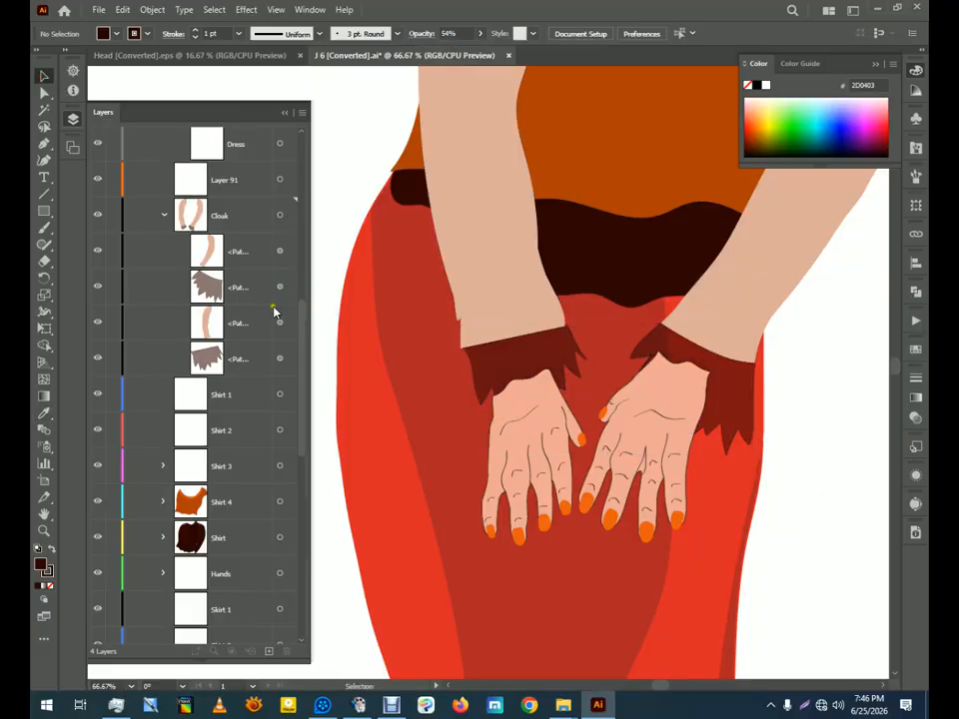
Move both cuff paths from the Cloak layer into the Face layer, above the Nils and hands sublayers
click(253, 286)
ctrl+click(243, 361)
scroll(245, 367, up, 3)
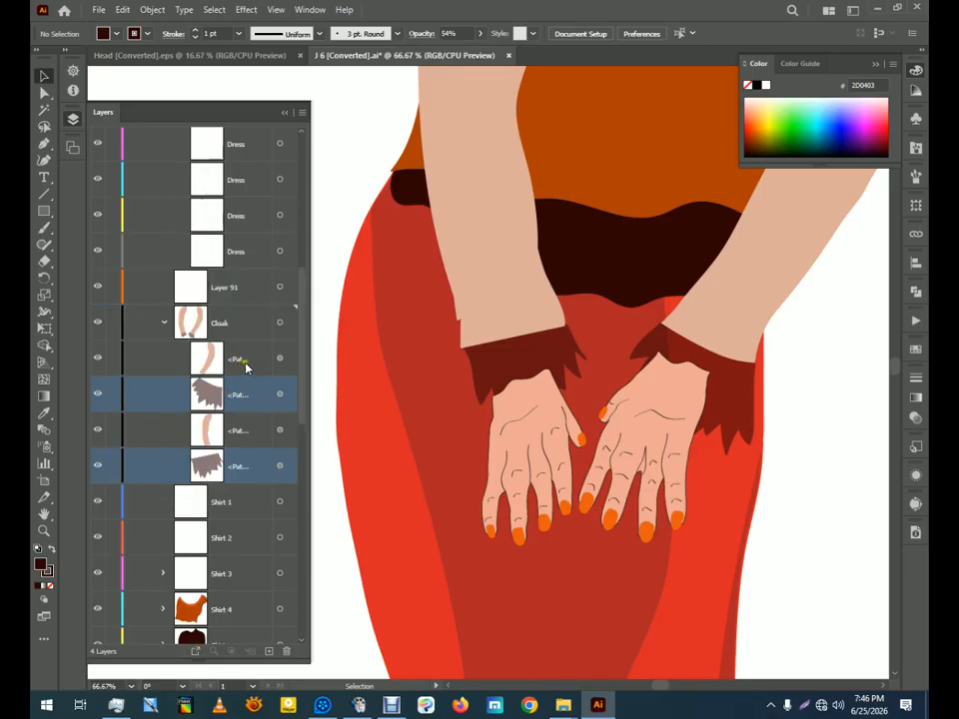
mouse_move(237, 394)
mouse_down()
mouse_move(264, 122)
mouse_move(212, 259)
mouse_up()
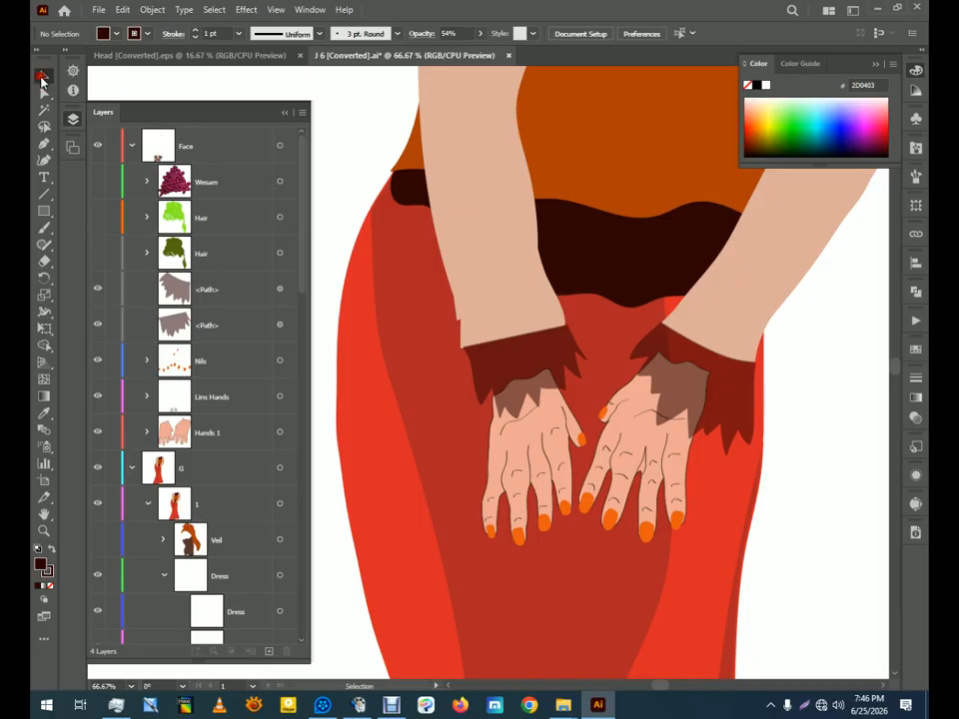
Nudge the left-hand cuff slightly left and enlarge it a little at two corners to fit the sleeve end
click(510, 366)
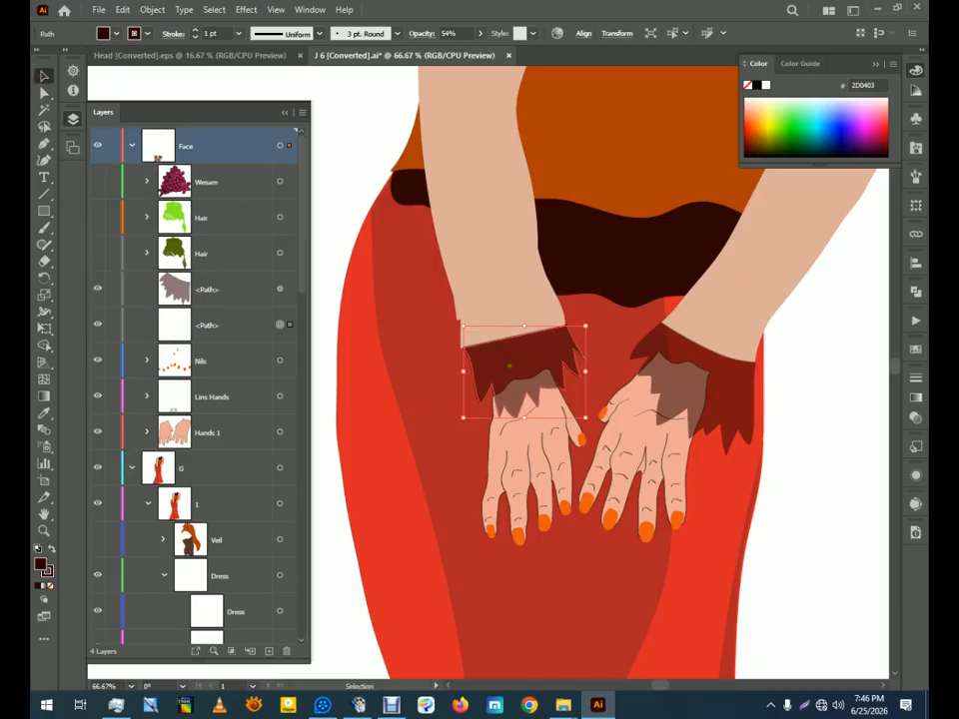
key(Left)
key(Left)
key(Left)
key(Left)
key(Left)
key(Left)
key(Left)
key(Left)
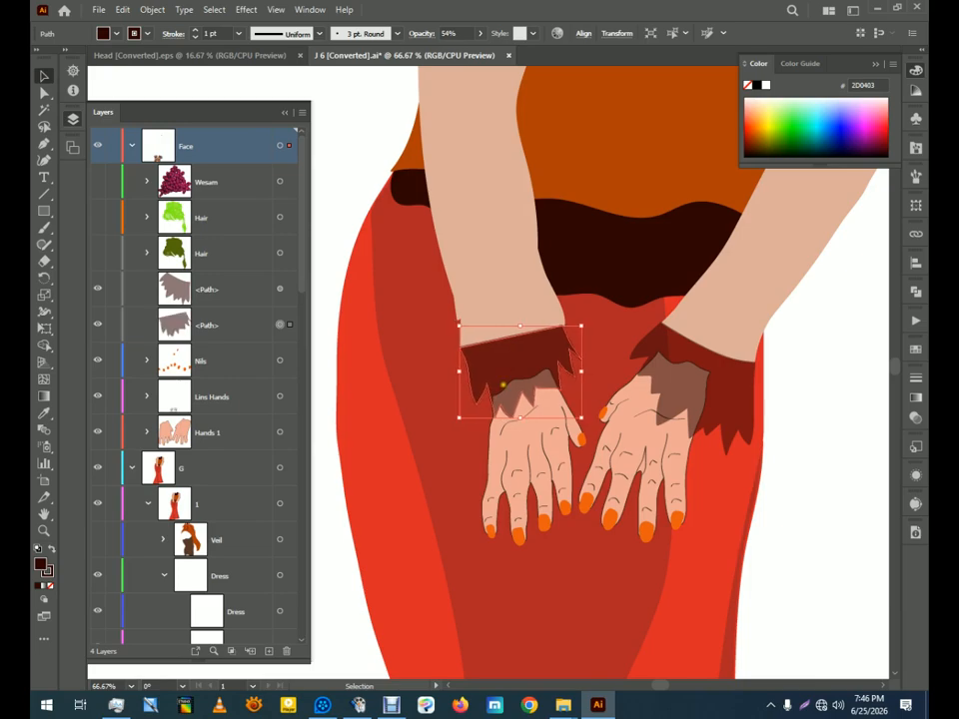
mouse_move(458, 417)
mouse_down()
mouse_move(448, 419)
mouse_move(455, 420)
mouse_up()
drag(580, 323, 584, 324)
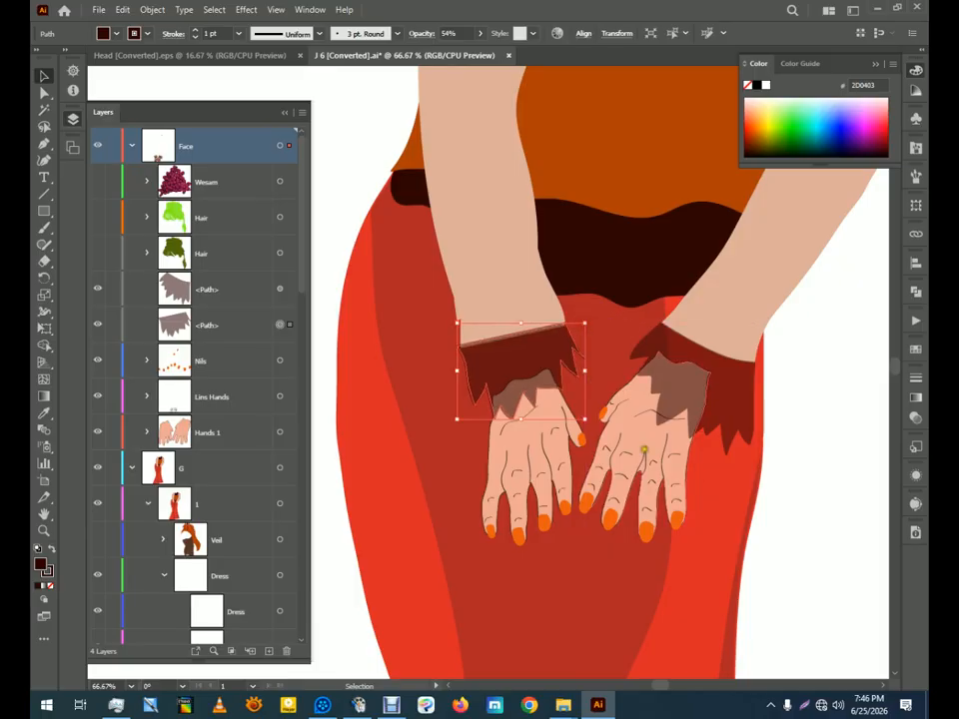
click(837, 488)
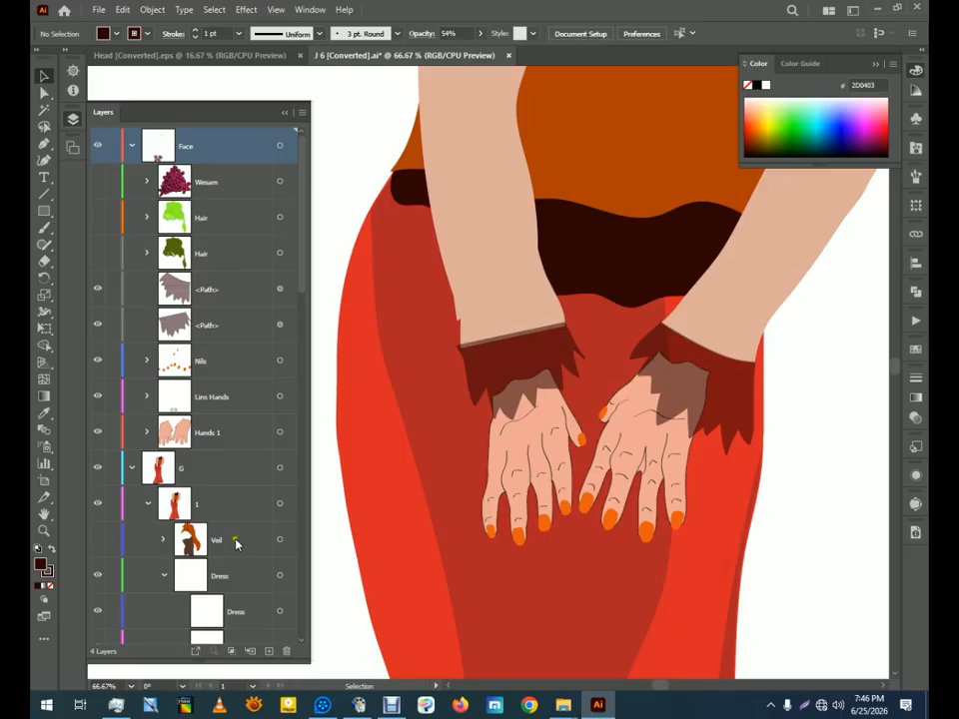
Recolour the two dark red skirt panels with orange fill DD7A0E and remove their stroke
click(128, 686)
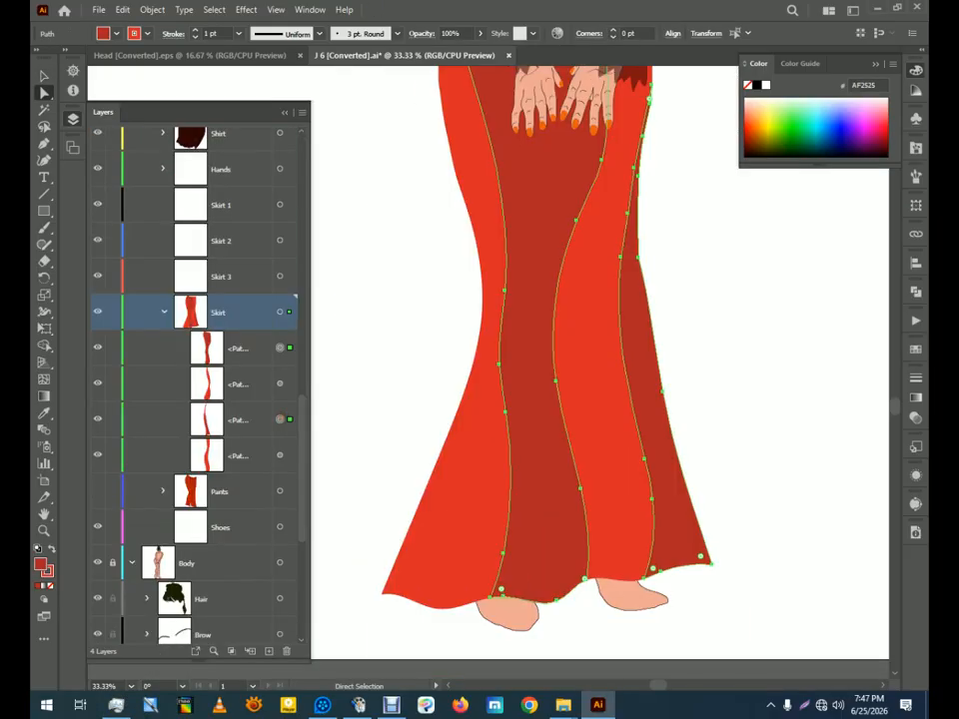
double_click(44, 566)
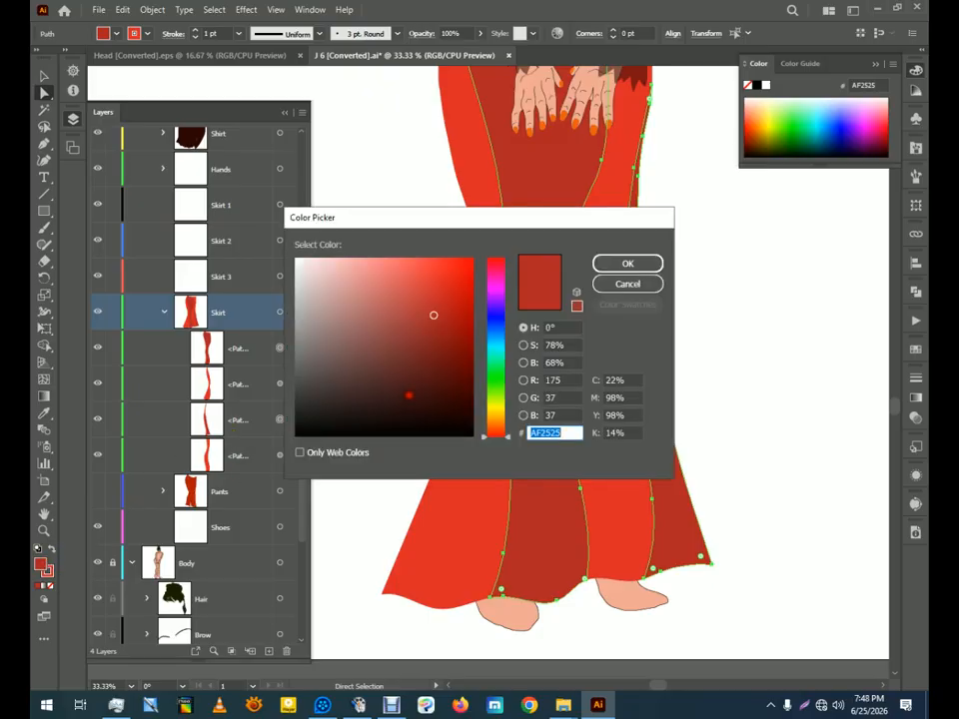
drag(507, 431, 501, 424)
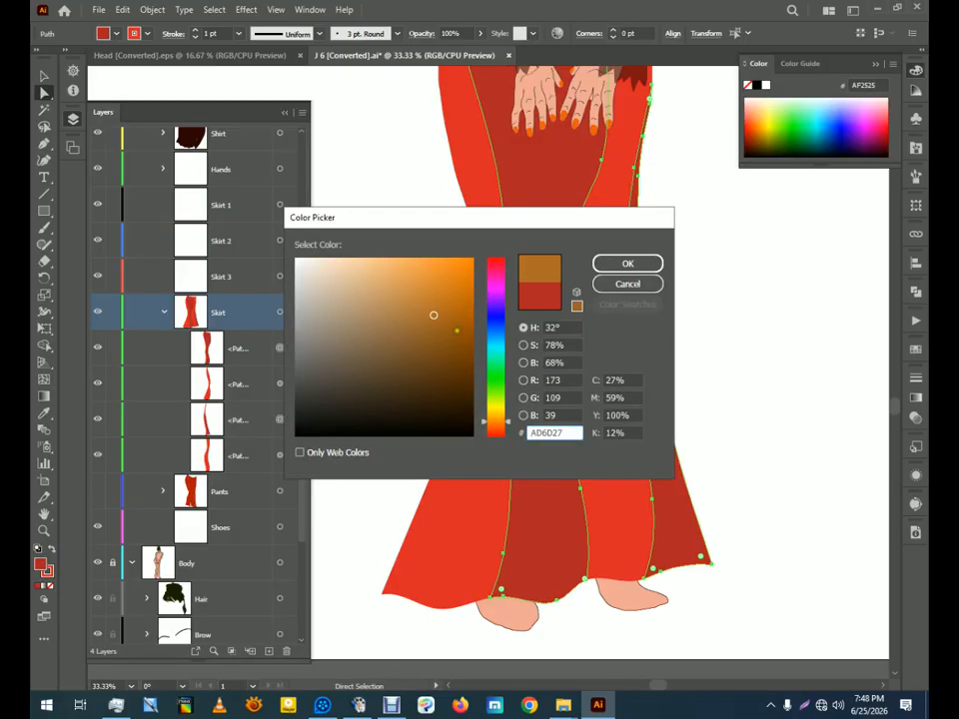
click(464, 278)
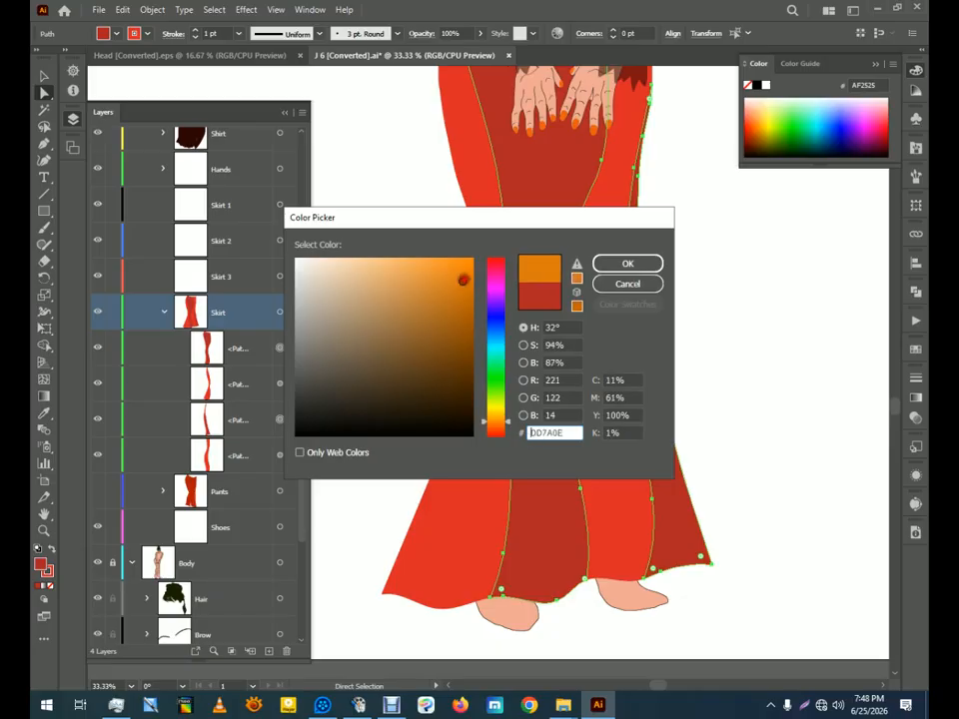
click(606, 263)
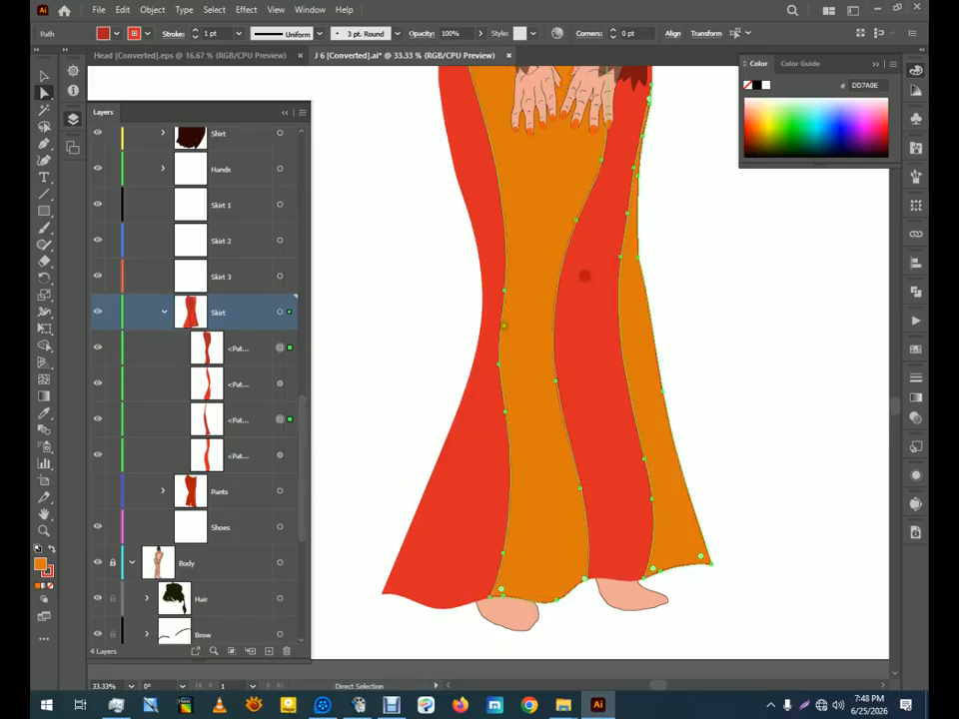
click(52, 587)
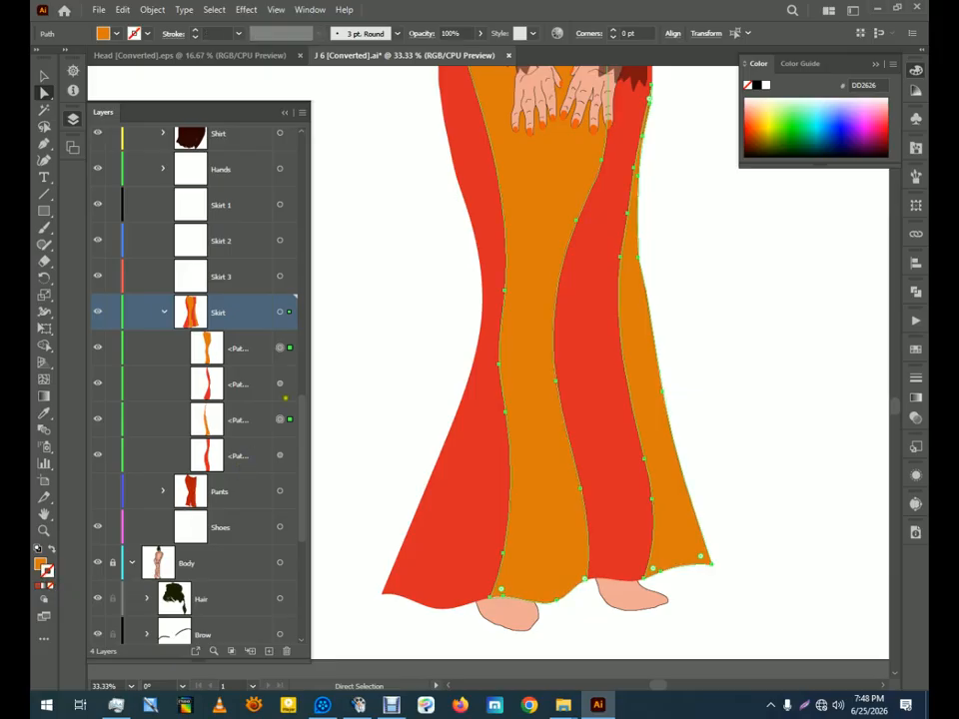
Recolour the two red skirt panels with the darker orange-brown fill B76F06
click(281, 454)
shift+click(280, 454)
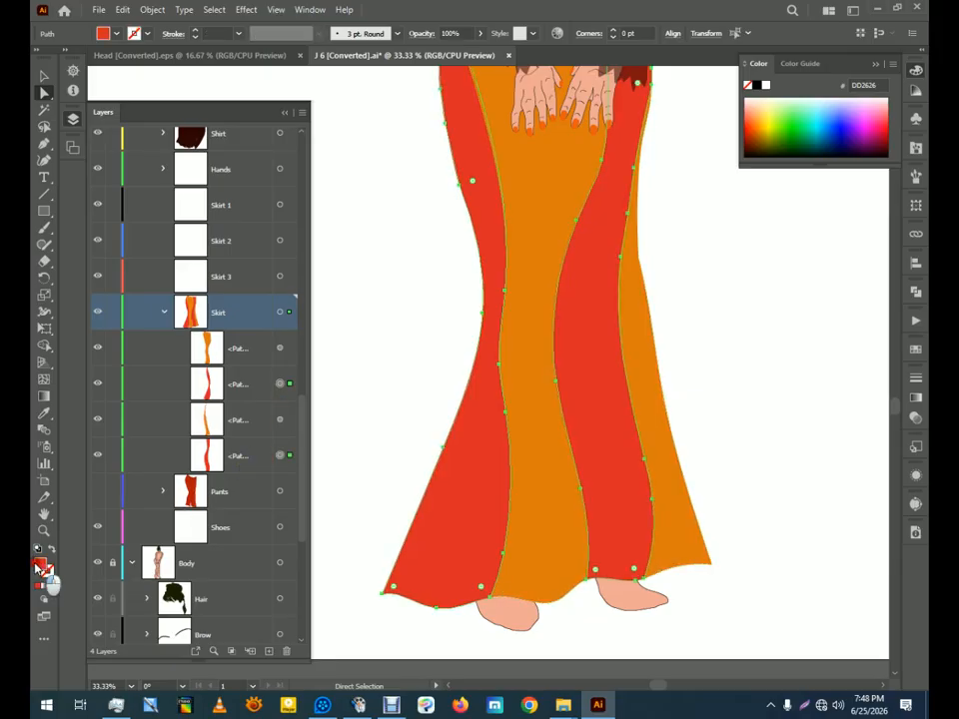
double_click(41, 565)
drag(496, 433, 487, 413)
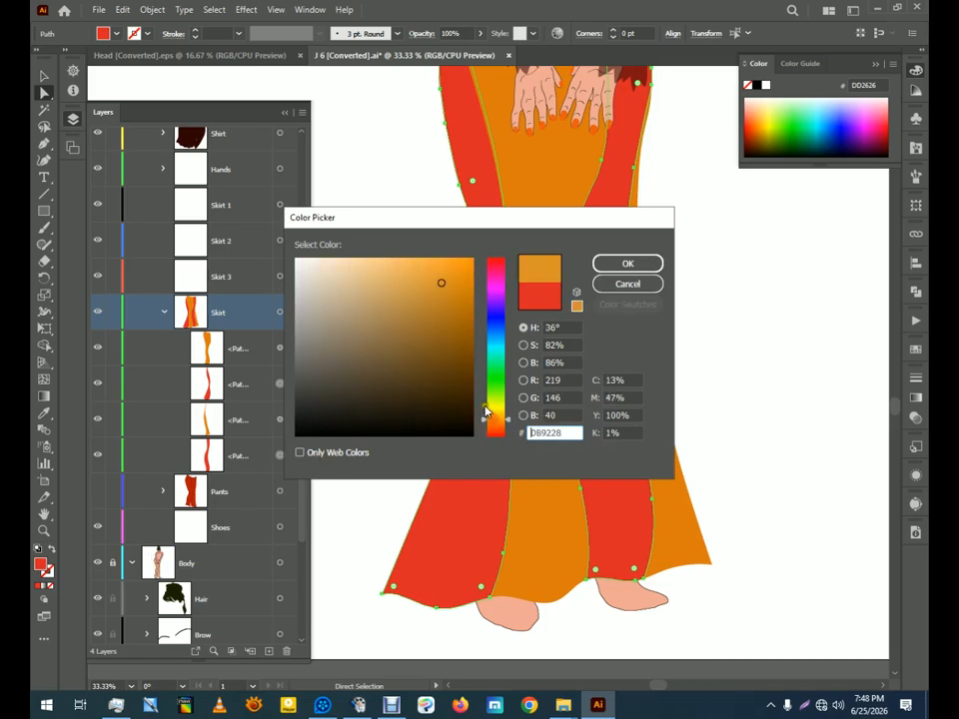
click(462, 341)
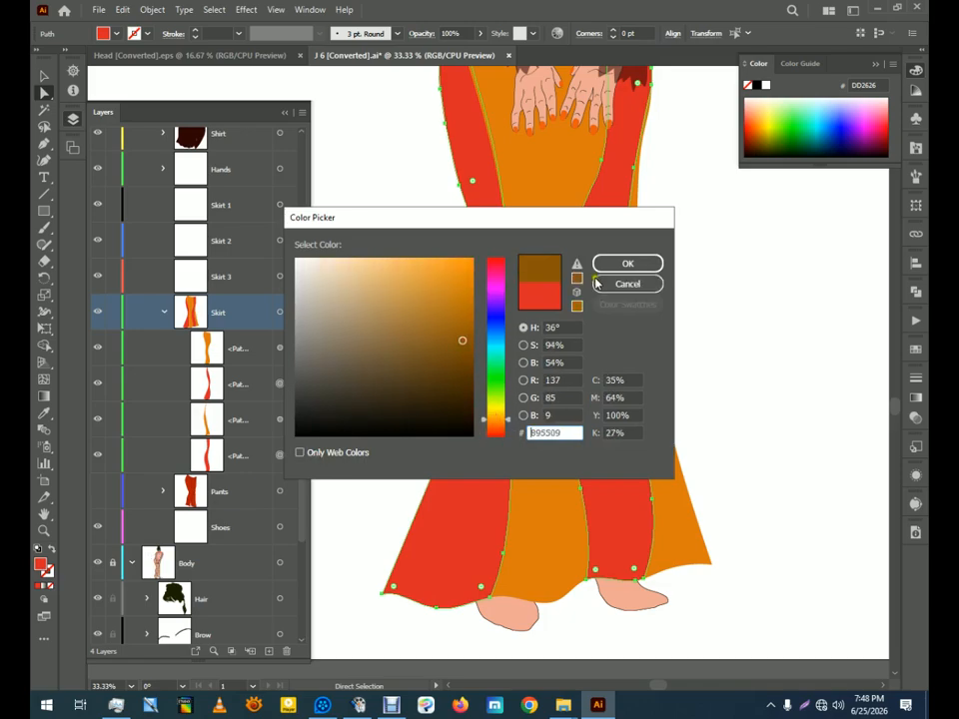
click(469, 308)
click(626, 264)
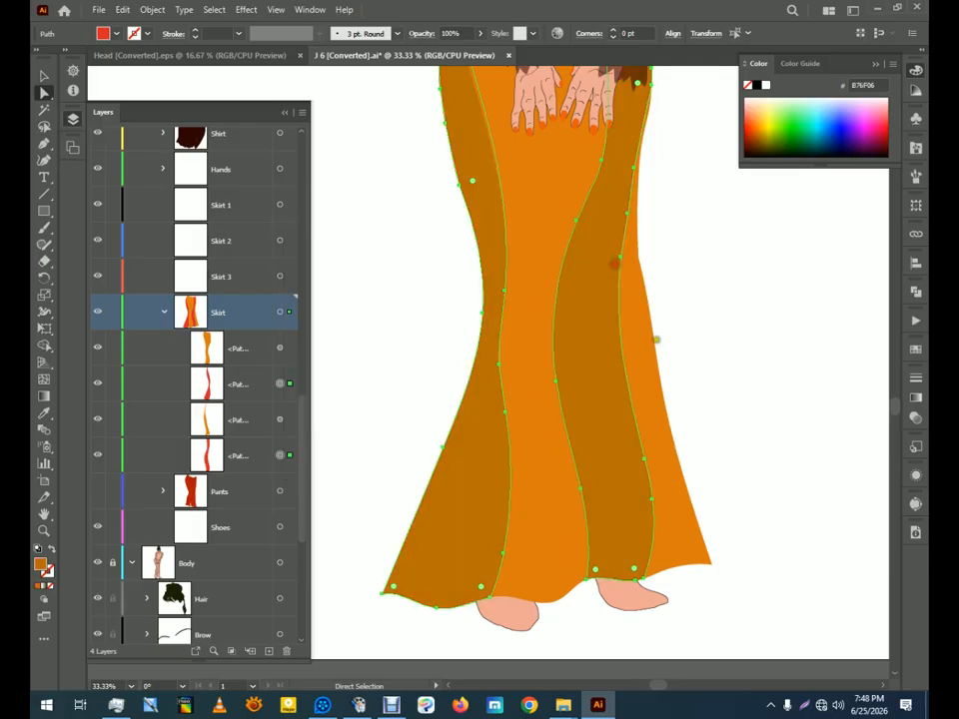
Remove the stroke from the main Shirt 4 body shape and set its fill to orange C97609
drag(693, 253, 672, 482)
click(552, 294)
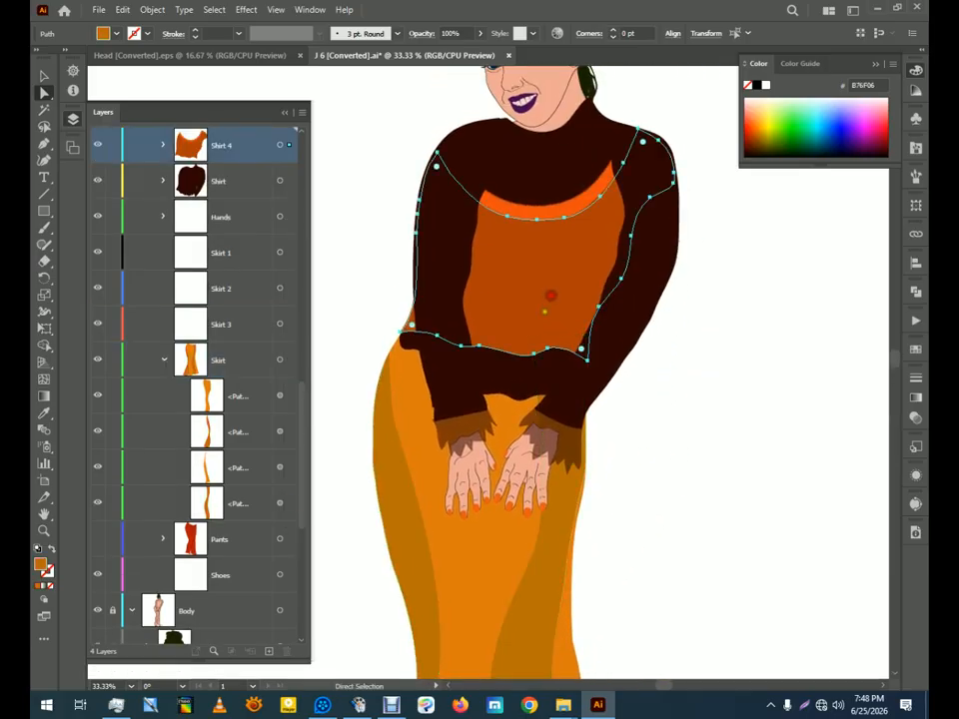
click(51, 570)
click(50, 587)
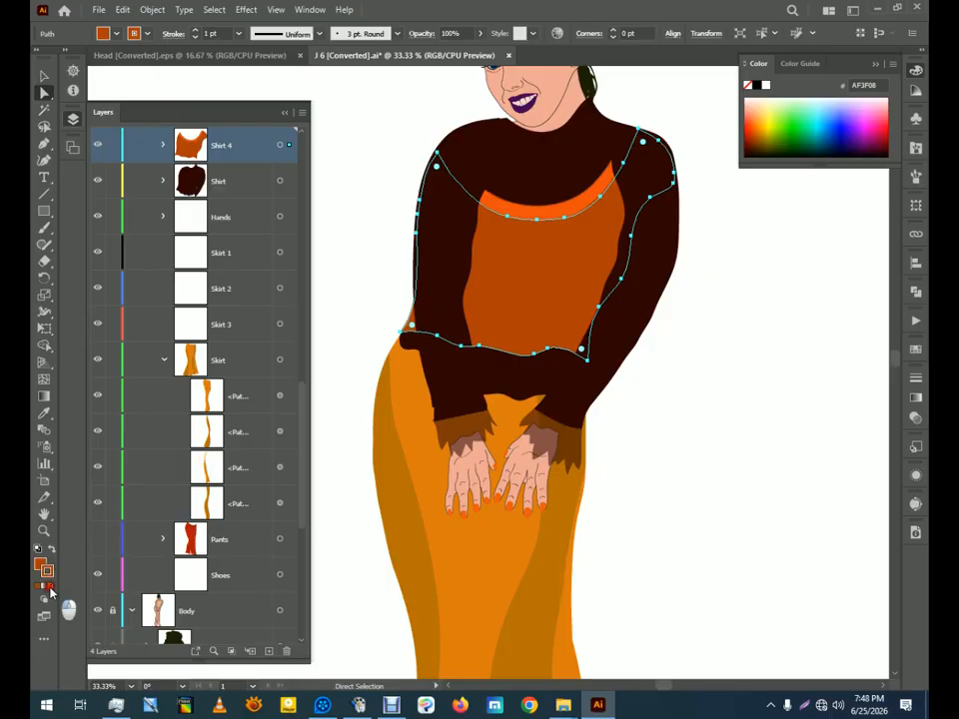
double_click(40, 565)
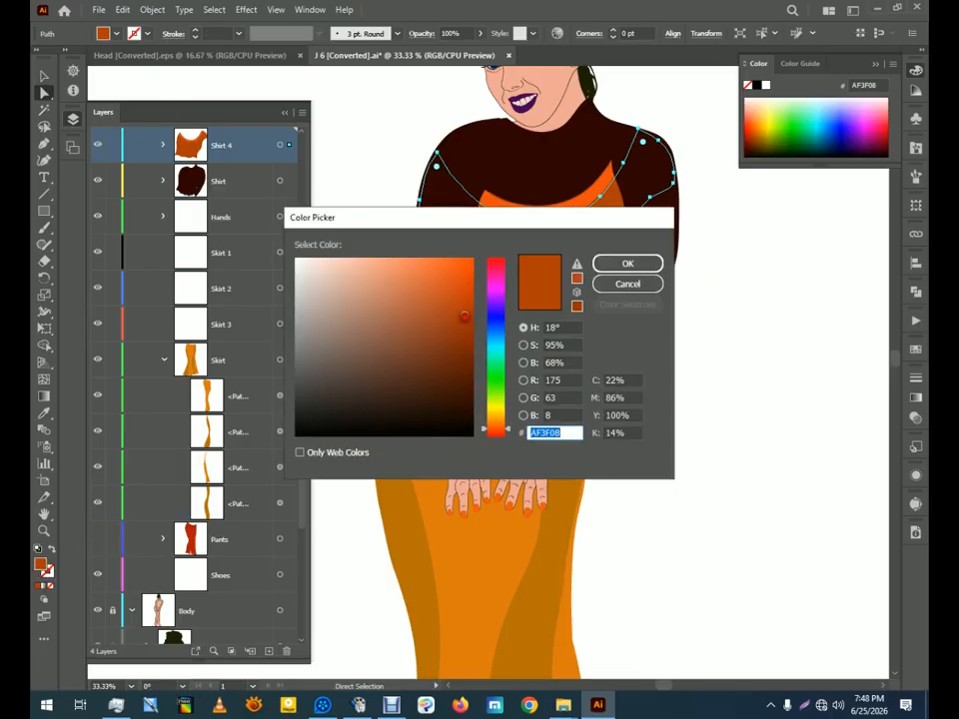
drag(497, 426, 494, 419)
click(467, 294)
click(628, 262)
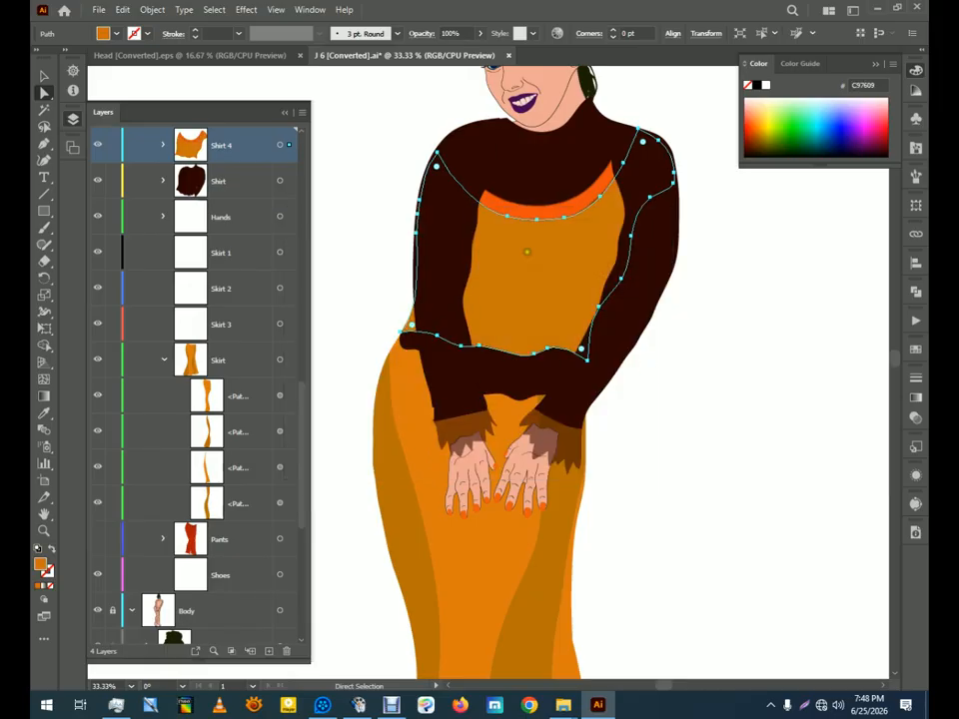
Recolour the curved neckline band of Shirt 4 with the dark orange-brown fill 8C4709
click(544, 213)
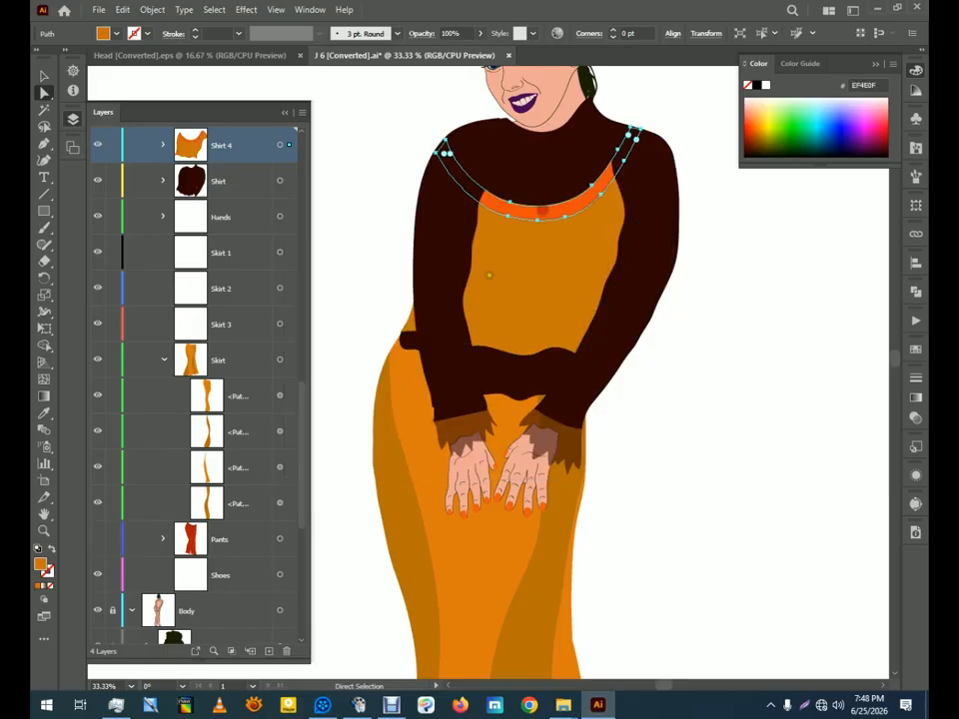
double_click(43, 566)
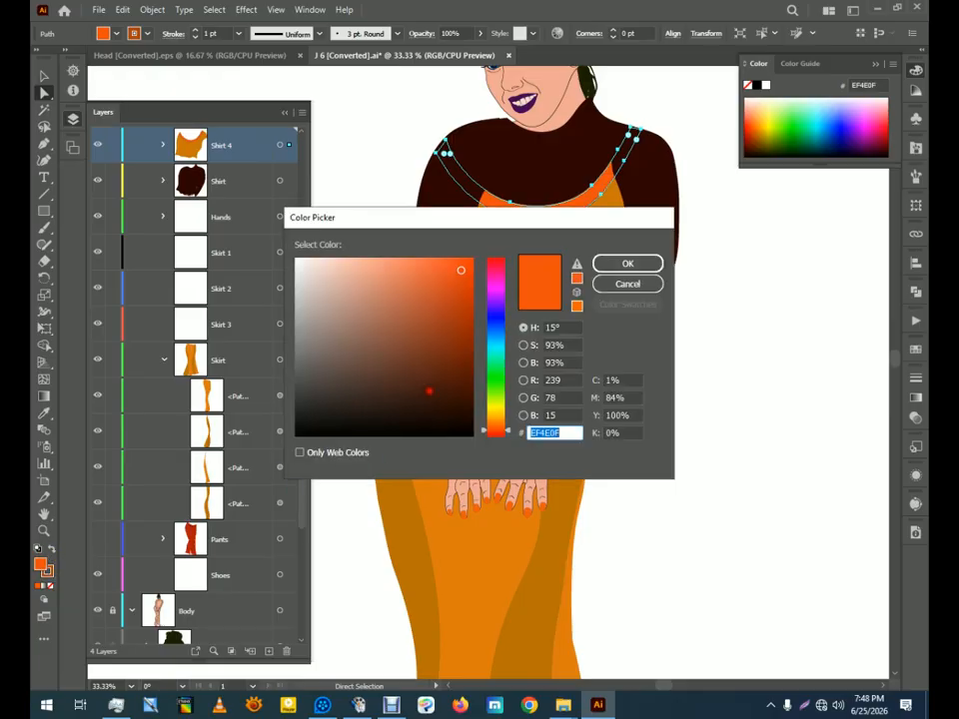
click(496, 422)
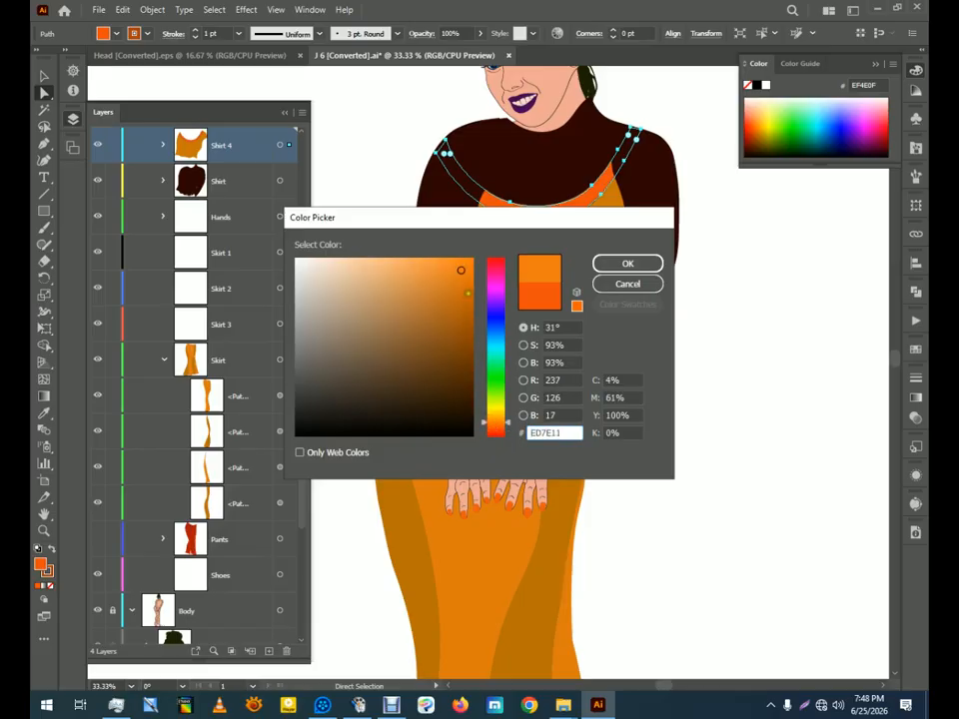
click(467, 293)
click(626, 264)
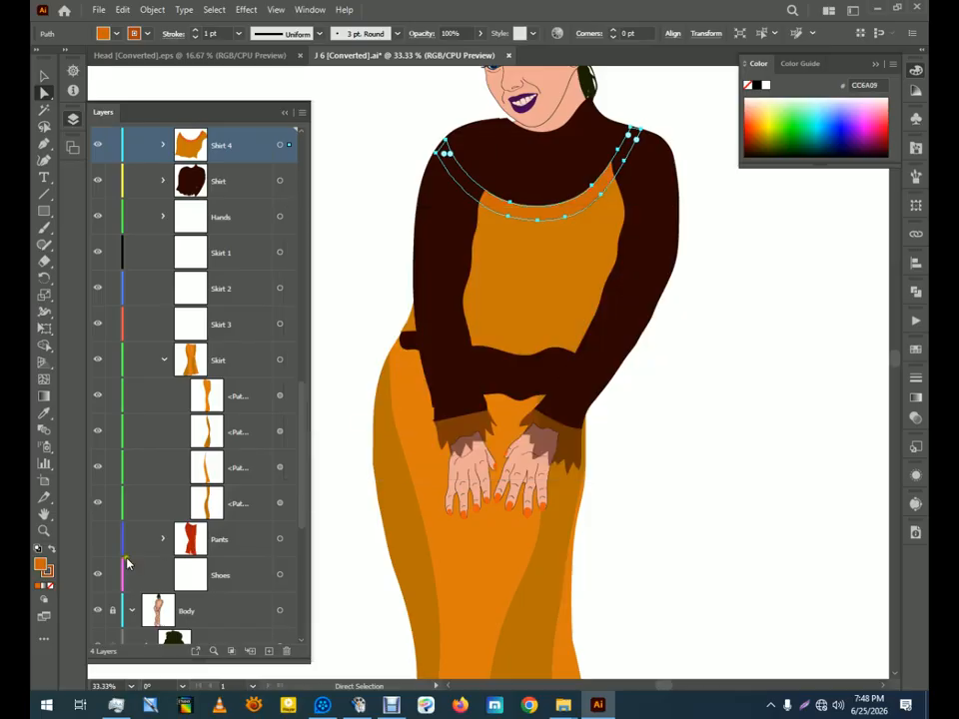
double_click(43, 566)
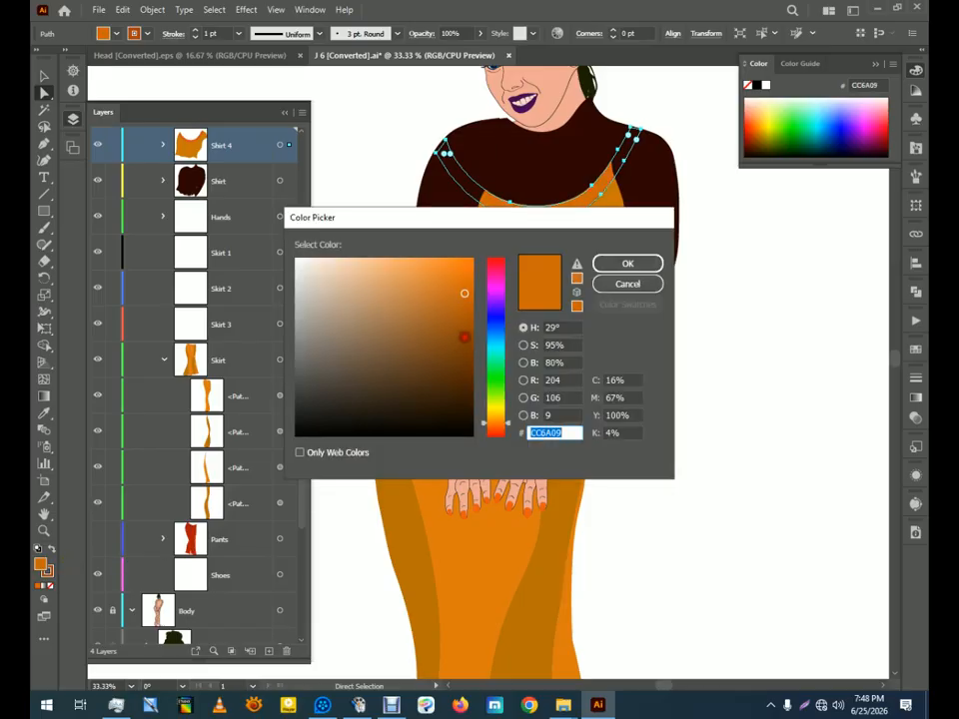
click(460, 338)
click(625, 265)
key(v)
click(793, 407)
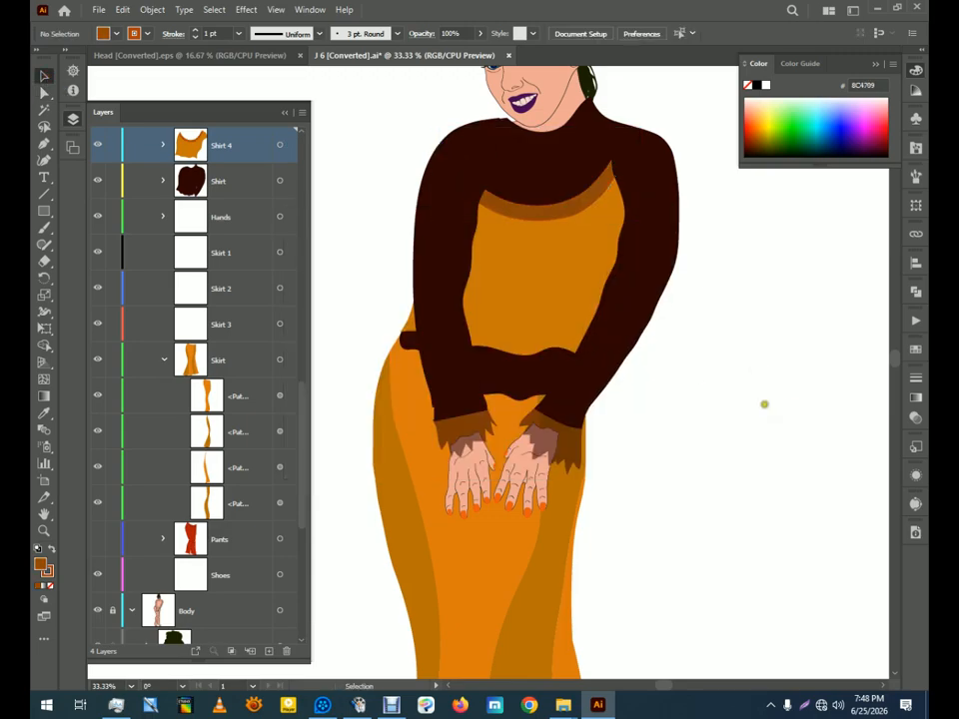
Show the hidden Veil sublayer over the figure's head and face
drag(620, 290, 594, 383)
drag(589, 326, 599, 385)
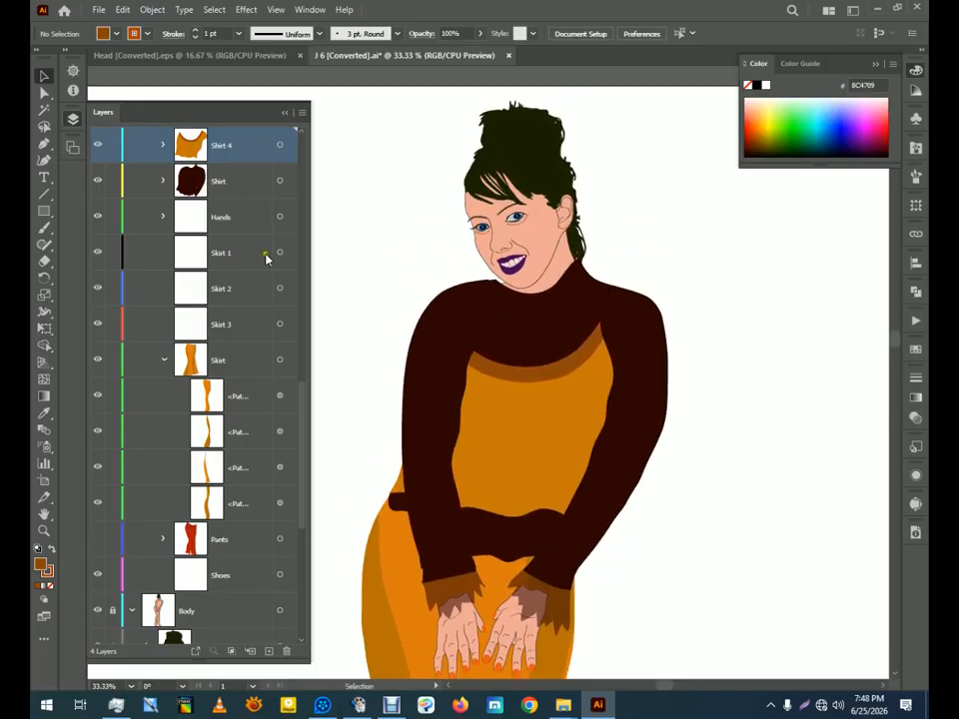
scroll(184, 249, up, 10)
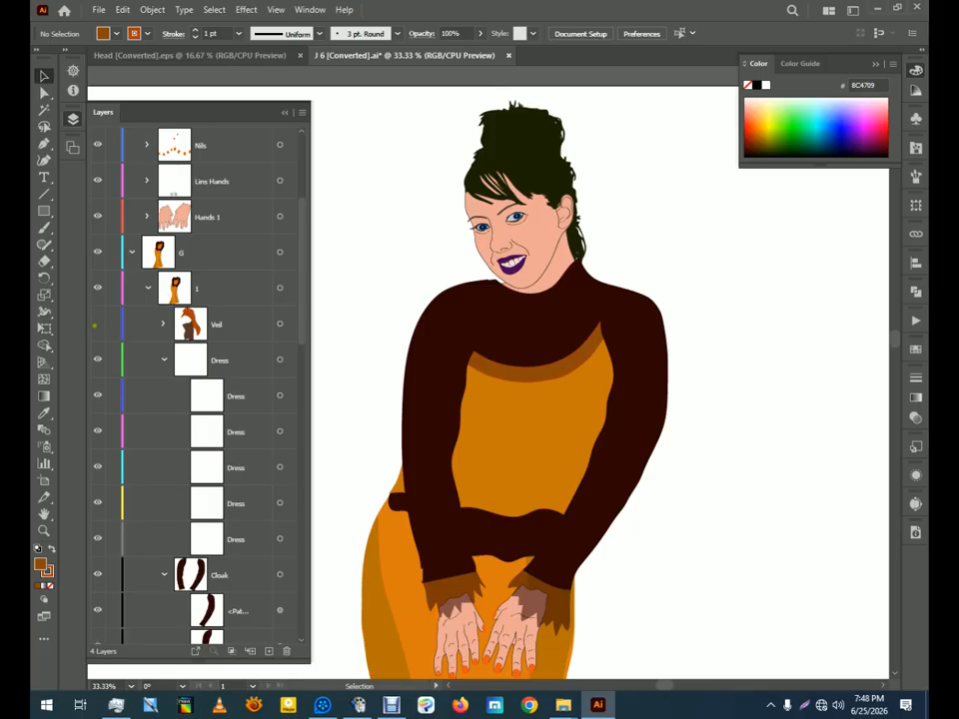
click(97, 323)
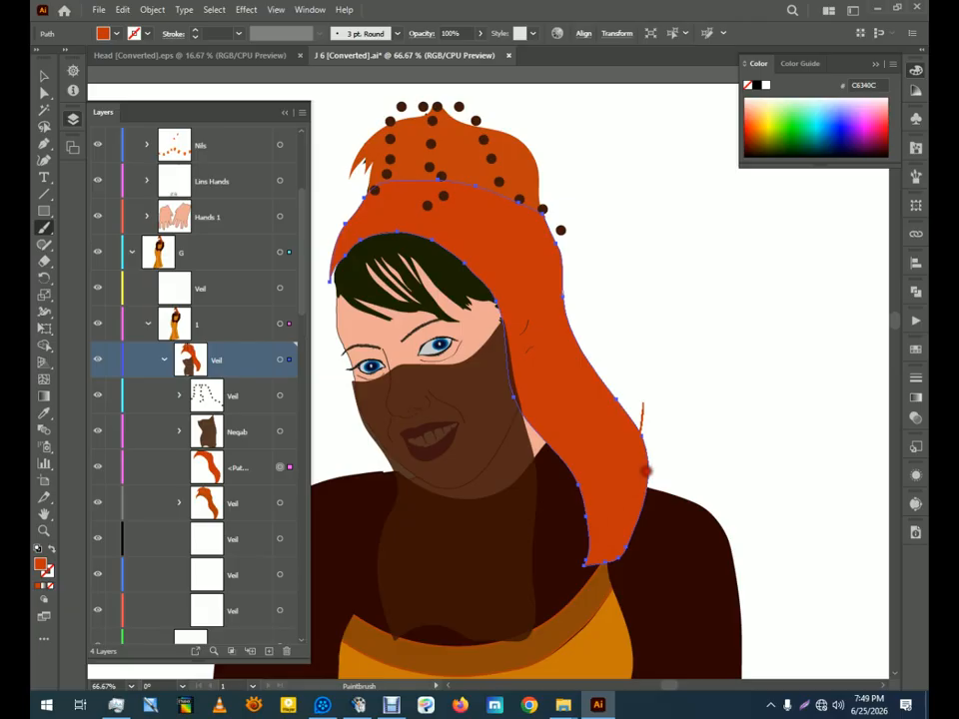
Paint a leaf-shaped outline across the lower end of the orange veil and set its stroke to dark brown 280F09
drag(645, 470, 656, 411)
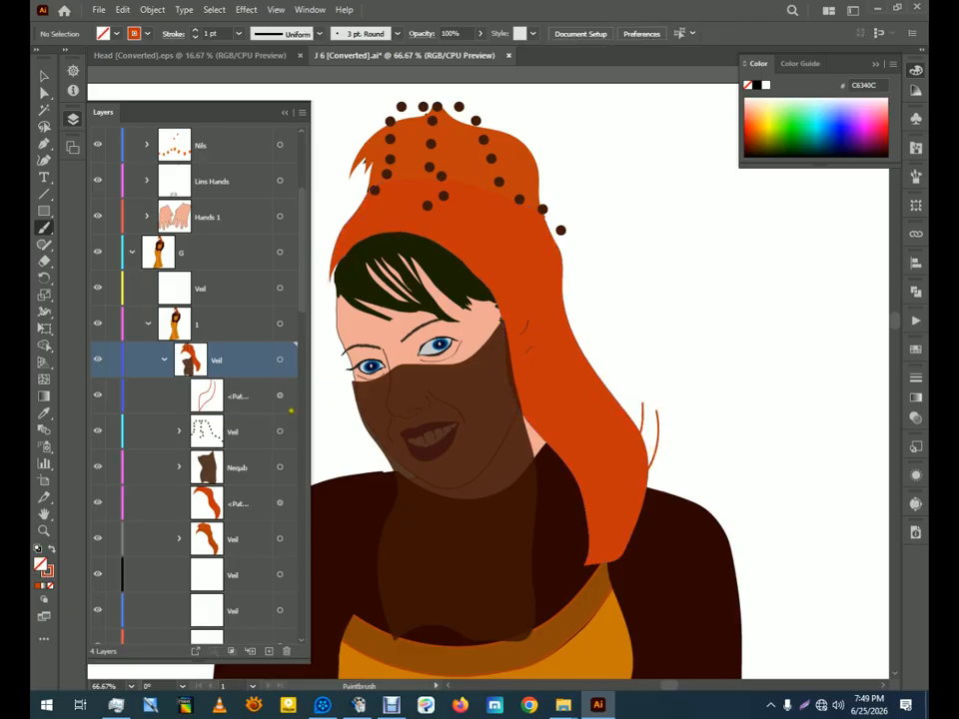
click(281, 395)
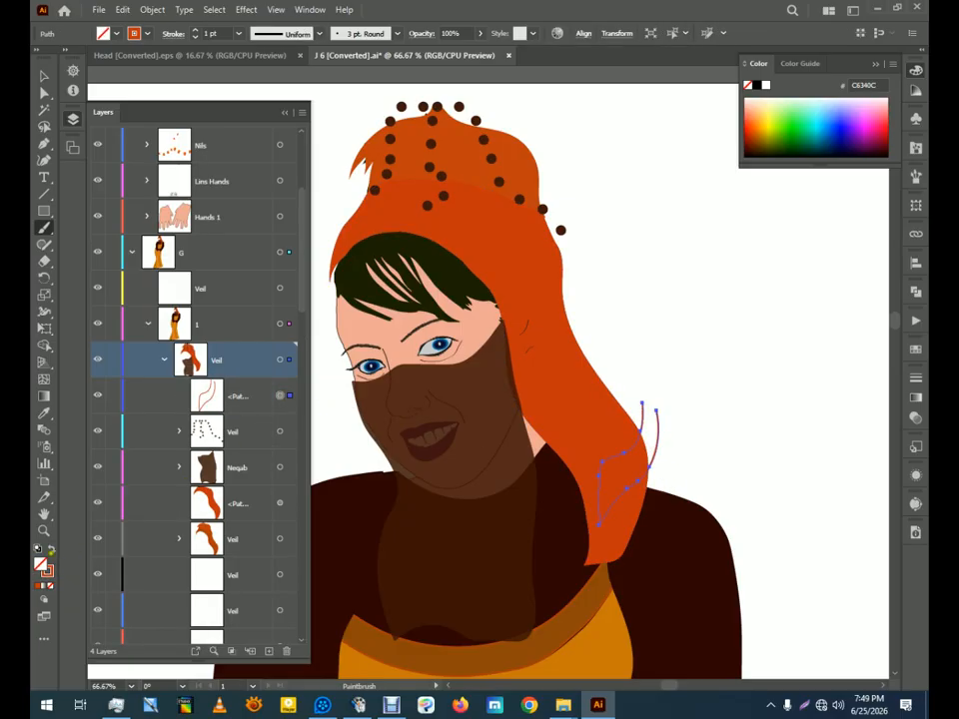
double_click(48, 571)
click(433, 408)
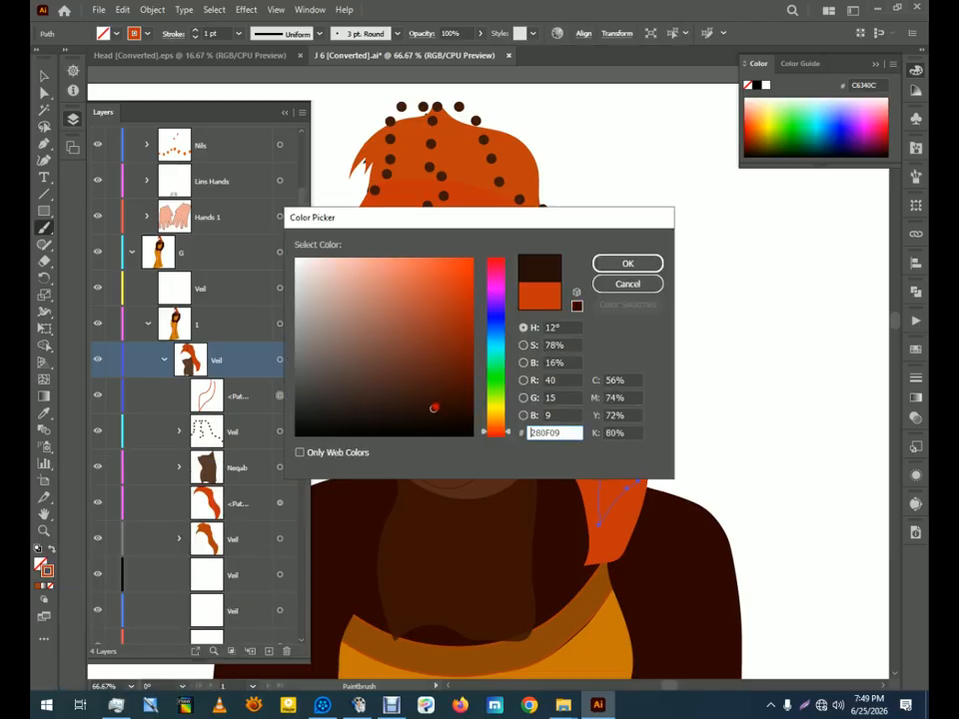
click(623, 285)
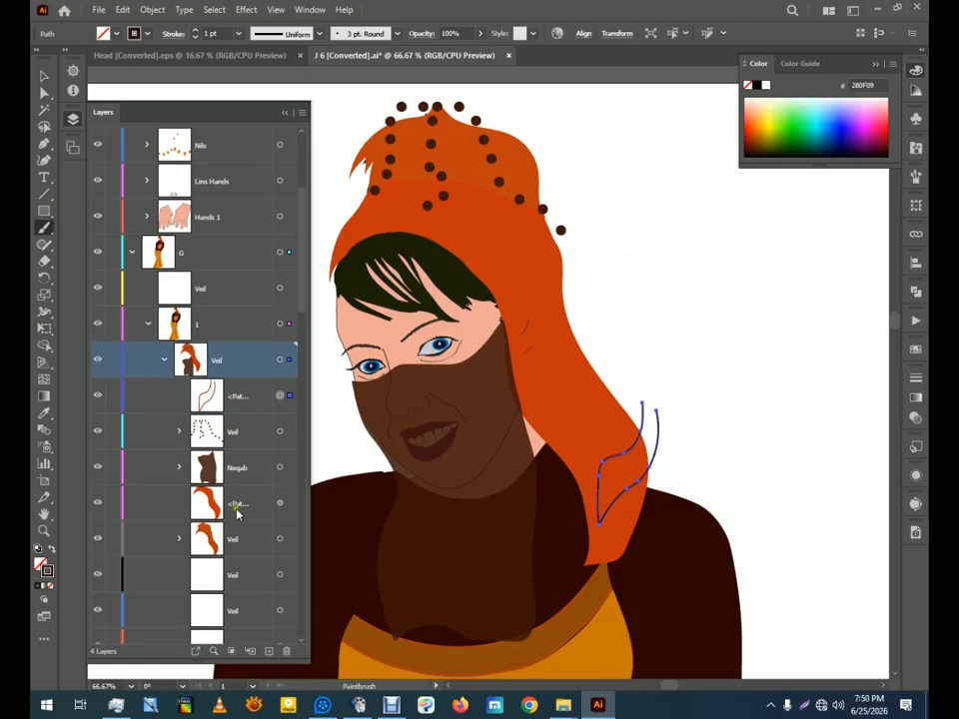
Move an empty Veil sublayer above the dotted one and place the painted leaf outline inside it
click(218, 576)
mouse_move(244, 412)
mouse_down()
mouse_move(236, 398)
mouse_move(231, 432)
mouse_up()
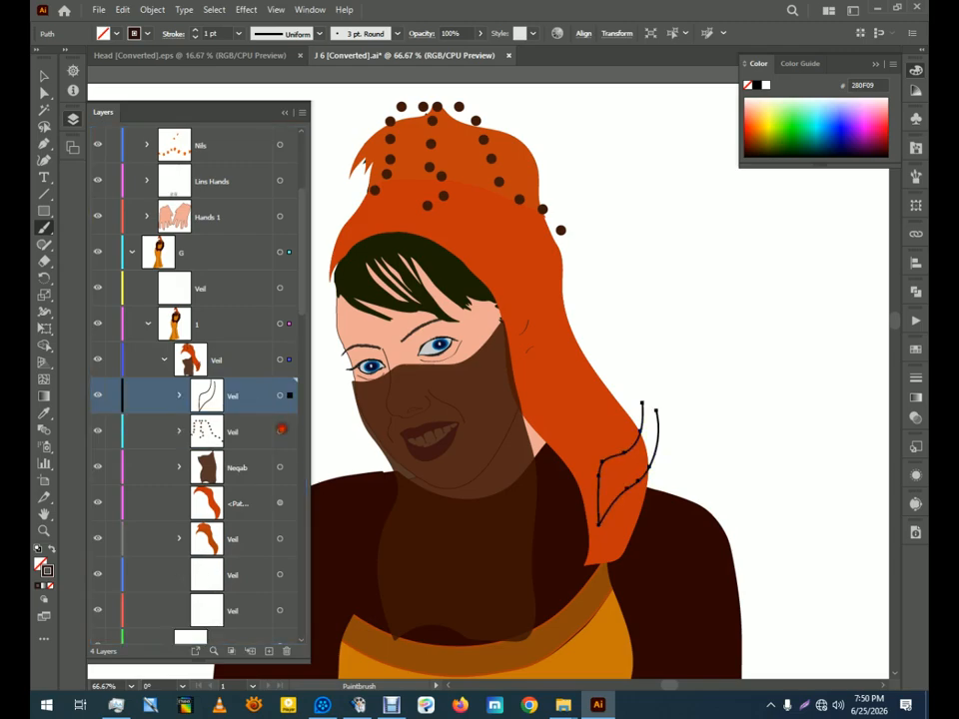
click(280, 430)
click(282, 395)
click(43, 75)
click(635, 334)
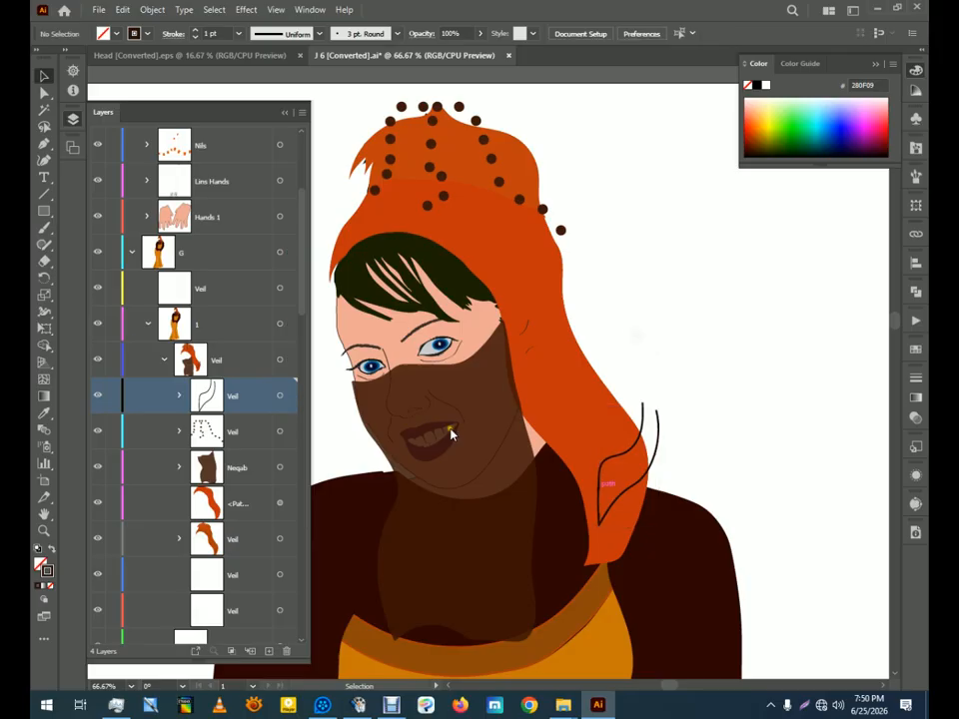
Paint further leaf-shaped outlines with the Paintbrush along the outer edge of the veil, up over the head
click(43, 227)
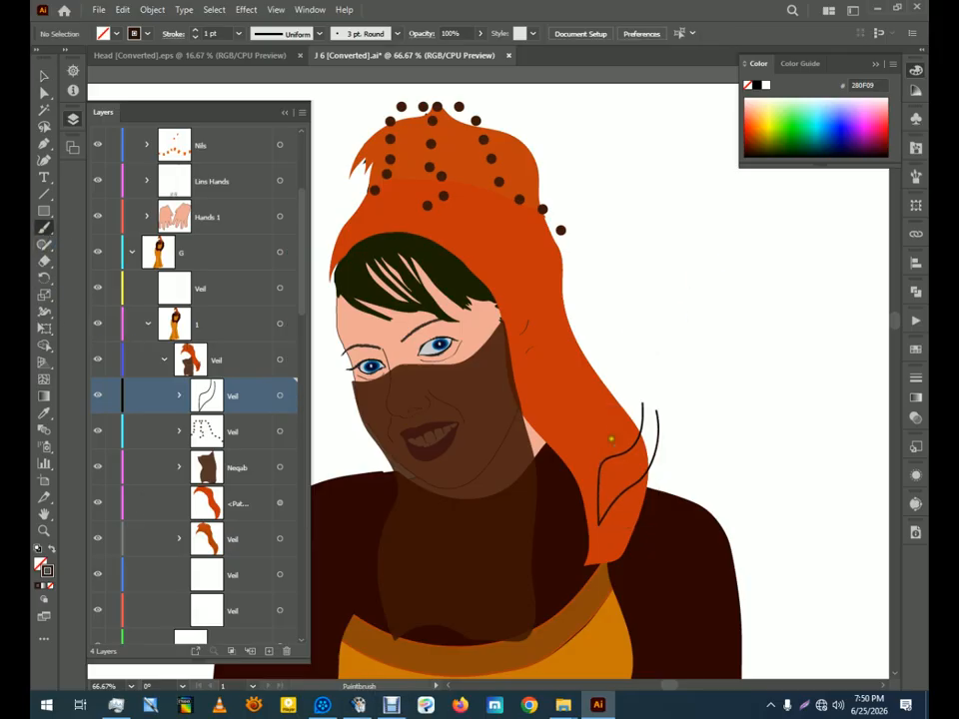
mouse_move(617, 376)
mouse_down()
mouse_move(615, 394)
mouse_move(582, 423)
mouse_move(579, 446)
mouse_move(561, 398)
mouse_up()
drag(608, 325, 571, 372)
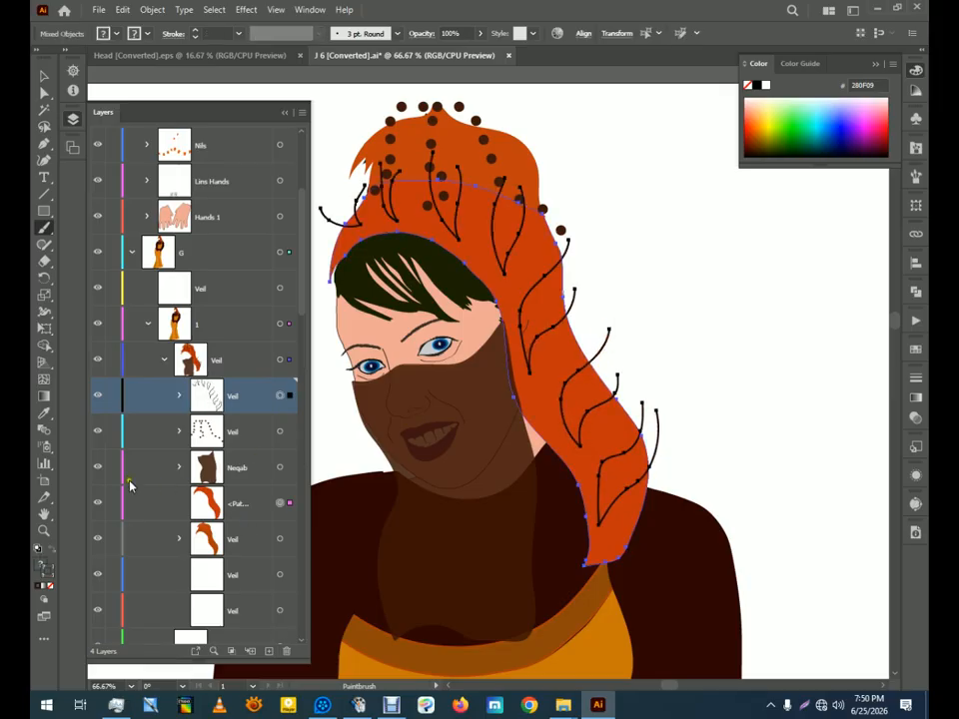
Split the orange veil shape along the painted outlines into separate leaf-shaped pieces with the Shape Builder
click(44, 344)
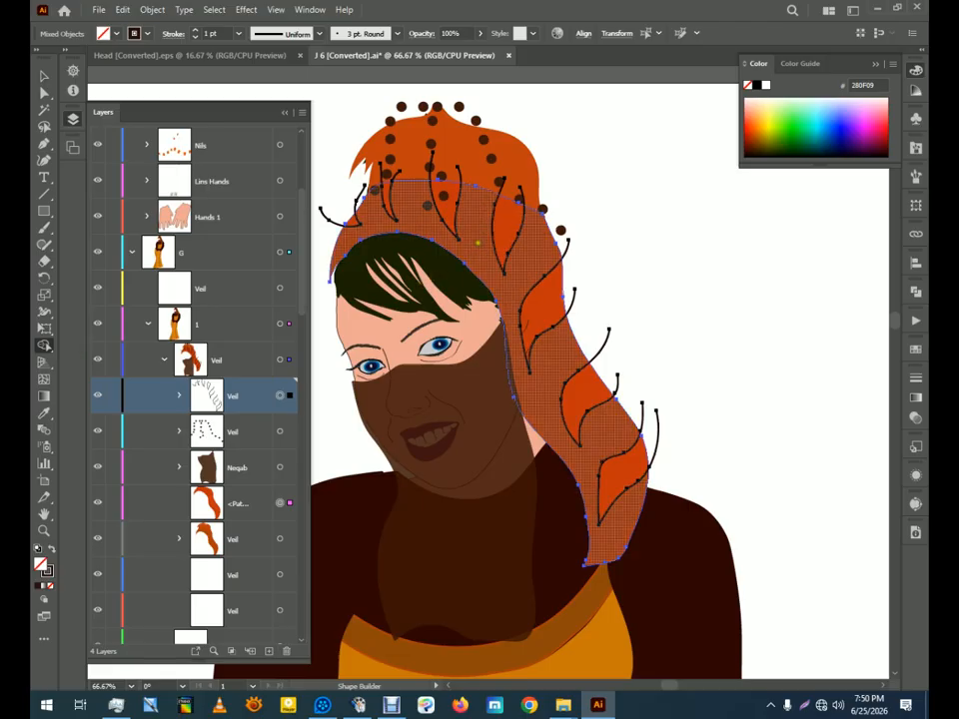
click(487, 264)
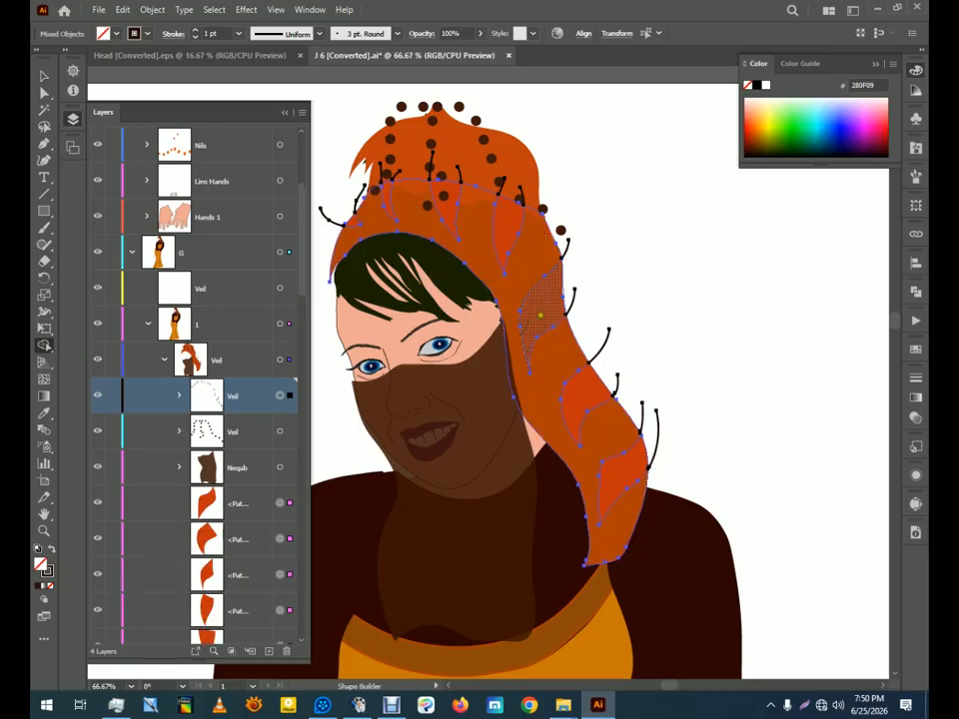
click(504, 232)
click(446, 196)
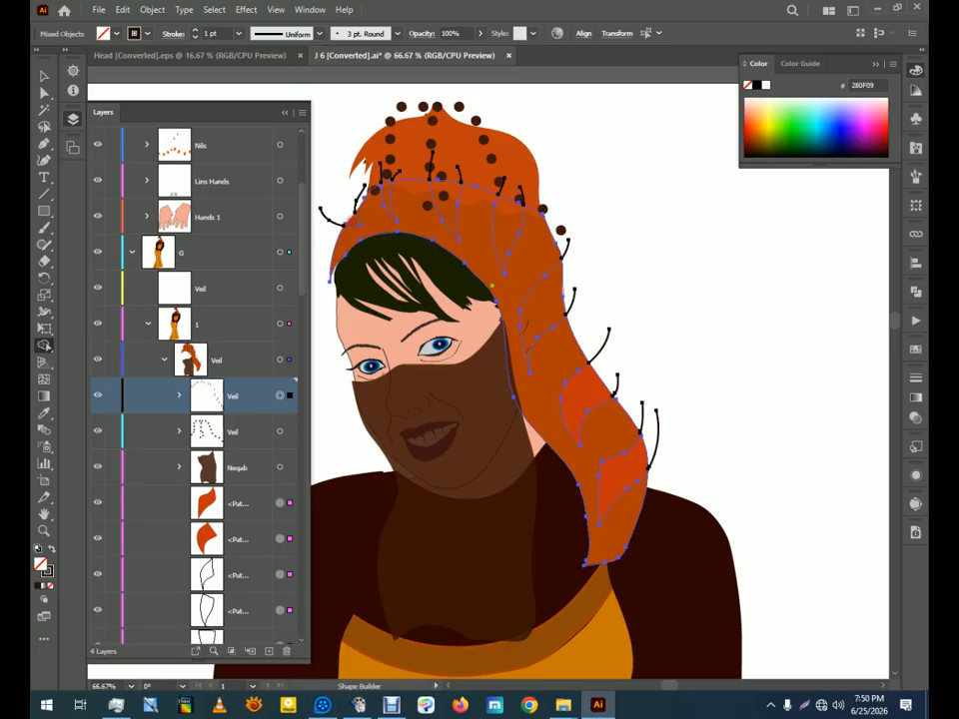
drag(560, 285, 534, 314)
drag(592, 383, 576, 403)
drag(624, 464, 618, 477)
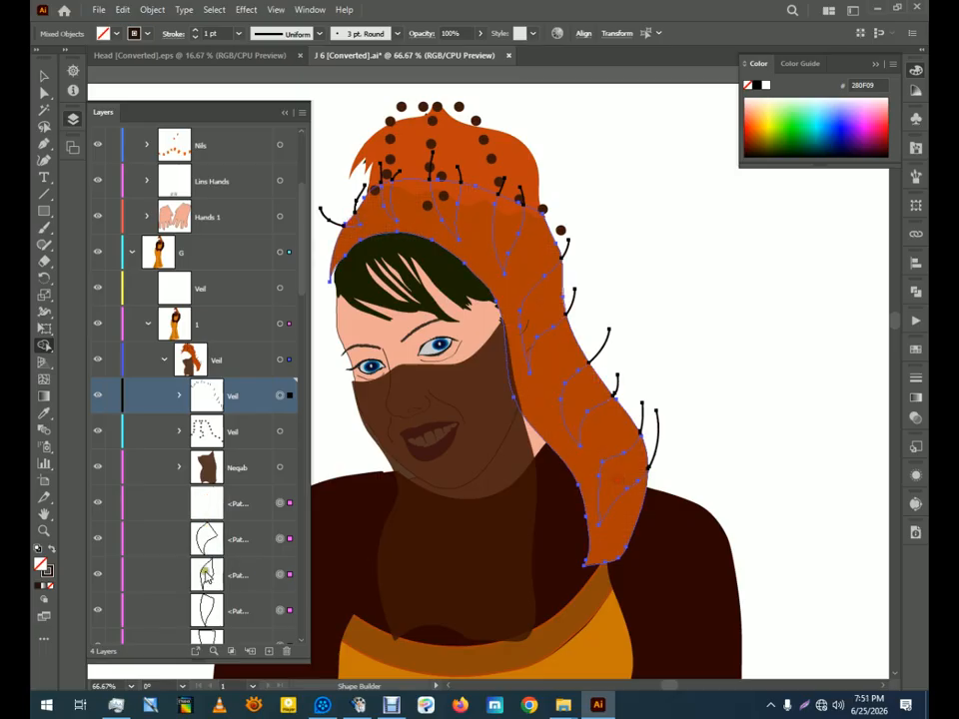
Swap the fill and stroke of the selected veil pieces and choose a very dark brown fill
click(51, 548)
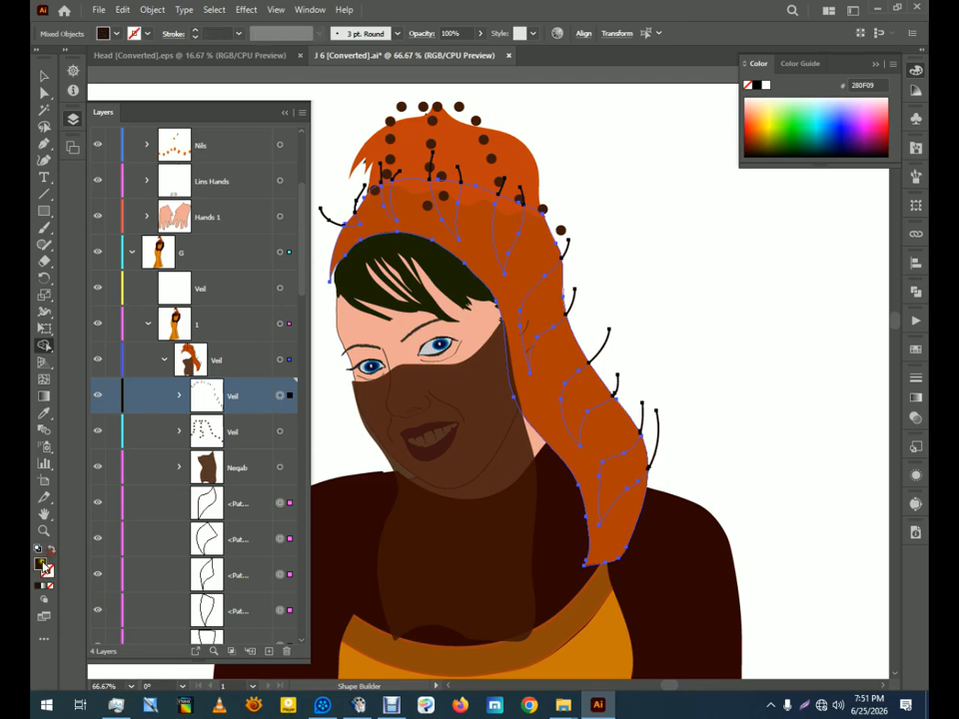
double_click(40, 564)
click(447, 419)
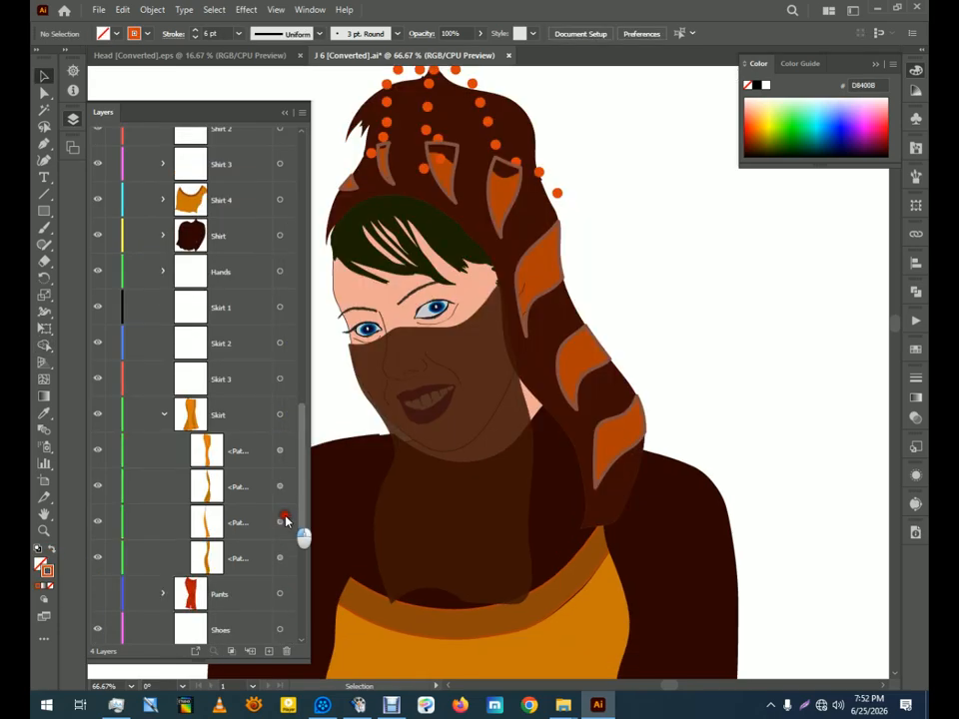
Unlock the Body layer and fill its Hair sublayer with a near-black brown, #110601
scroll(283, 517, down, 3)
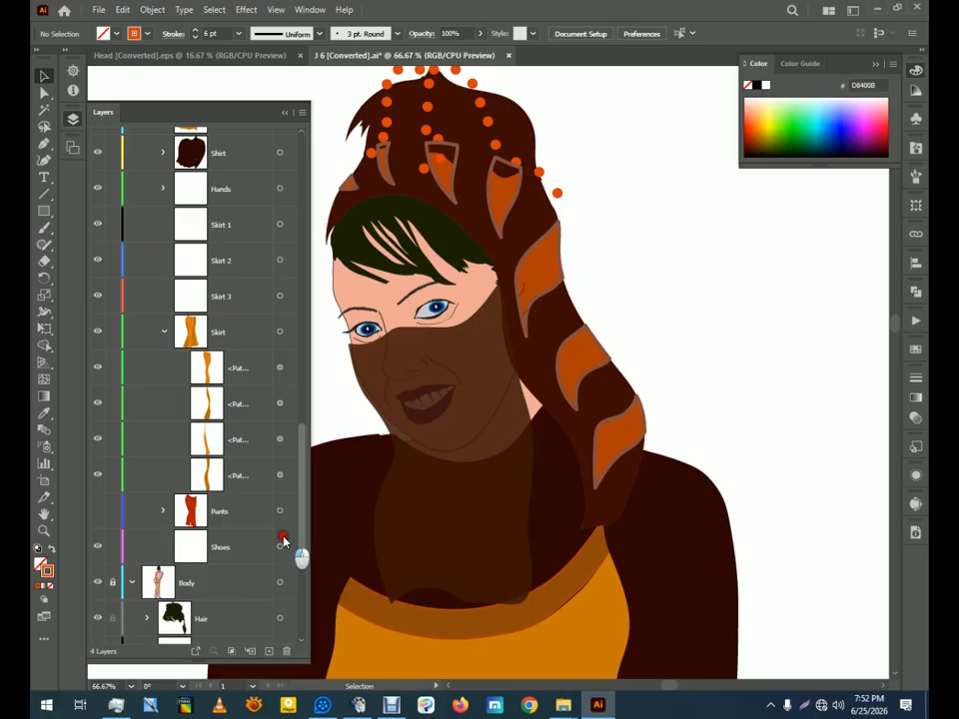
scroll(282, 539, down, 5)
click(111, 390)
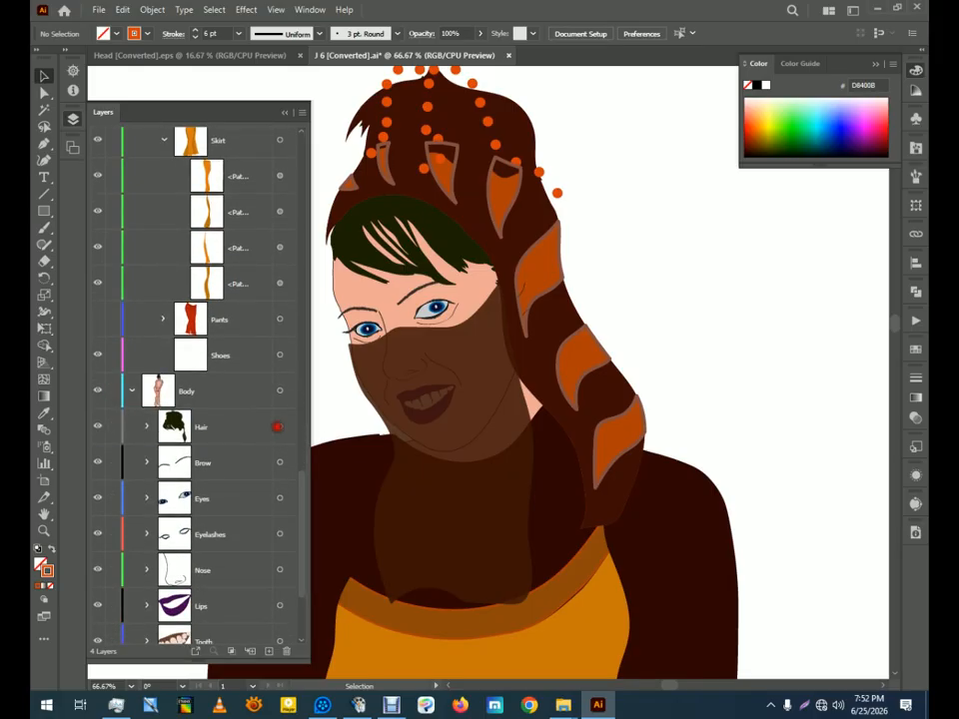
click(278, 427)
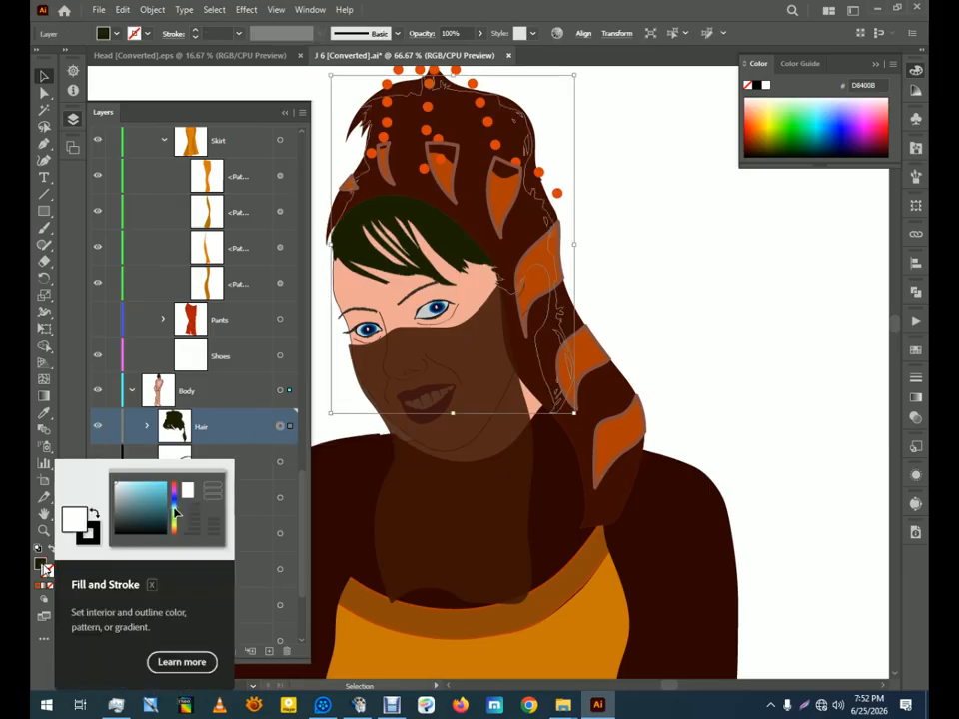
double_click(44, 567)
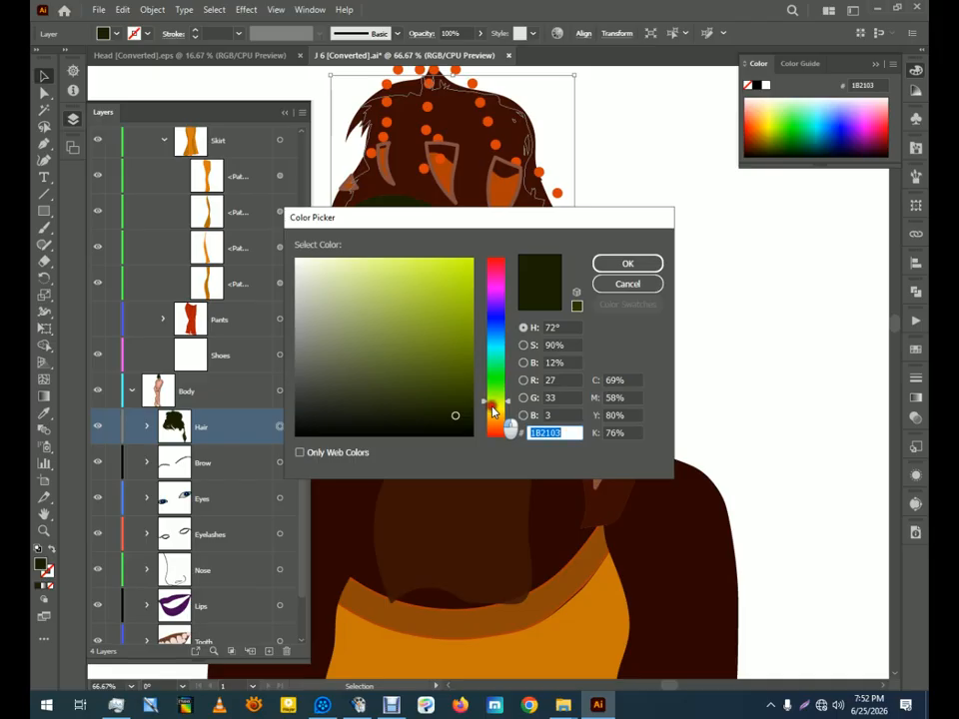
drag(492, 409, 493, 433)
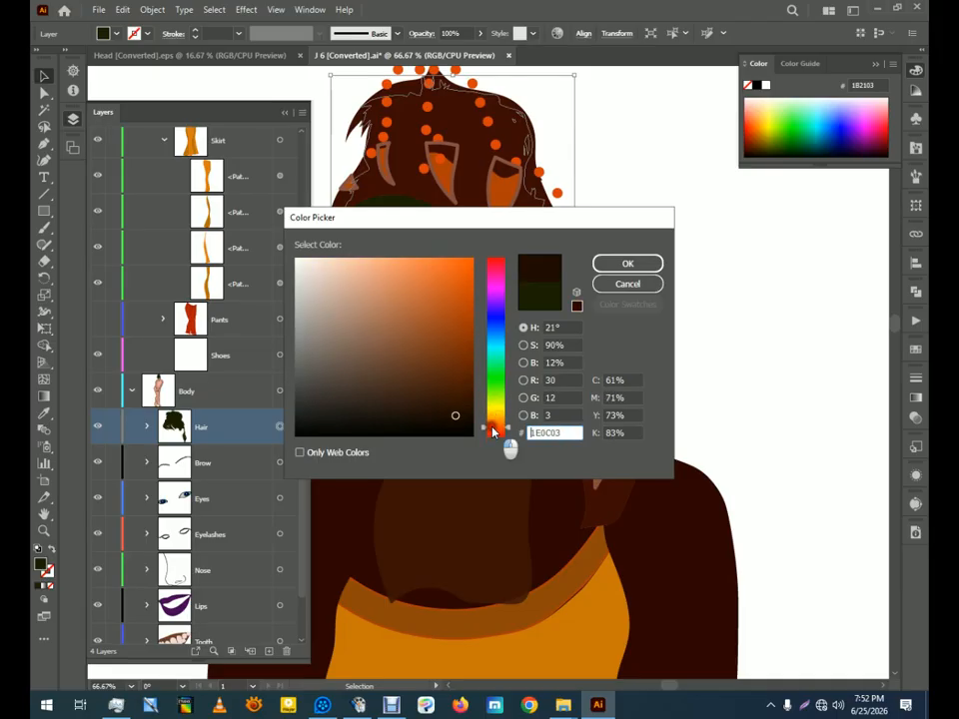
drag(480, 223, 714, 211)
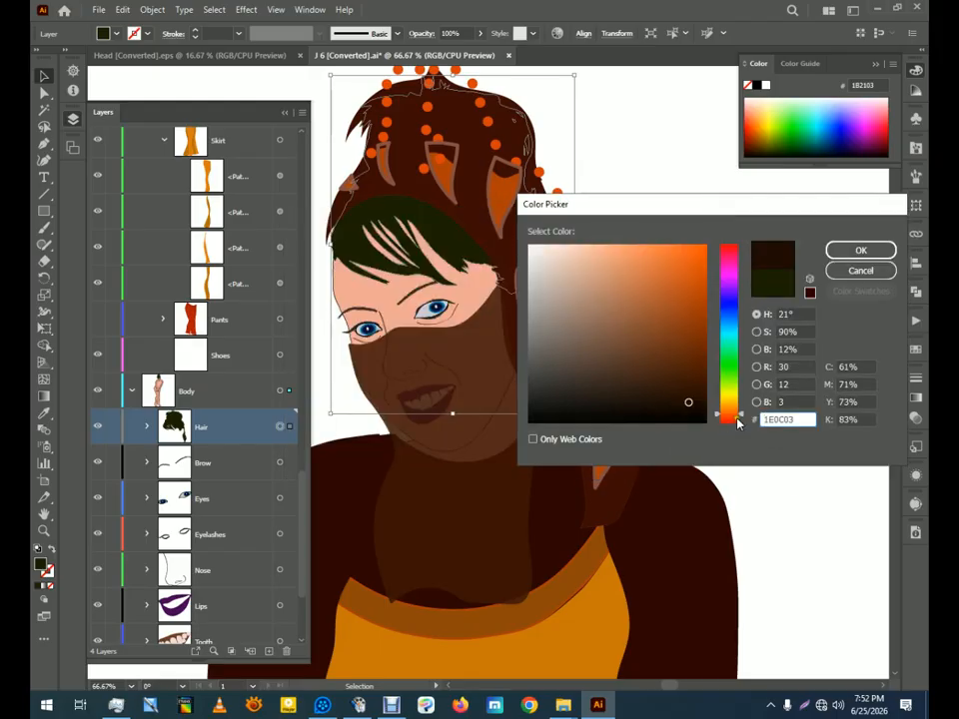
drag(688, 401, 676, 397)
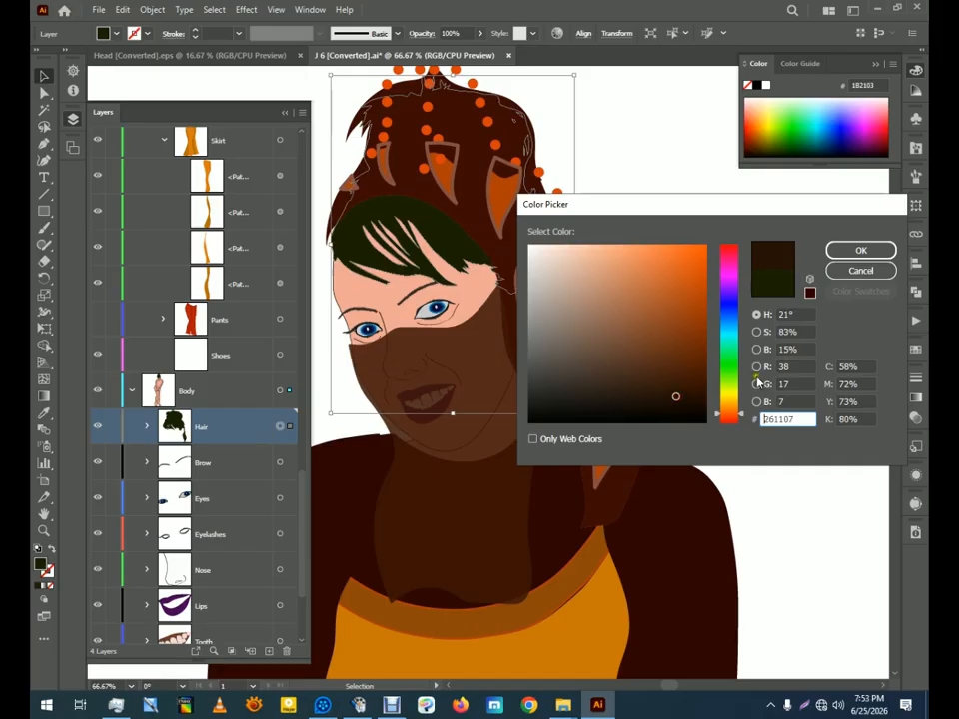
click(699, 407)
click(853, 249)
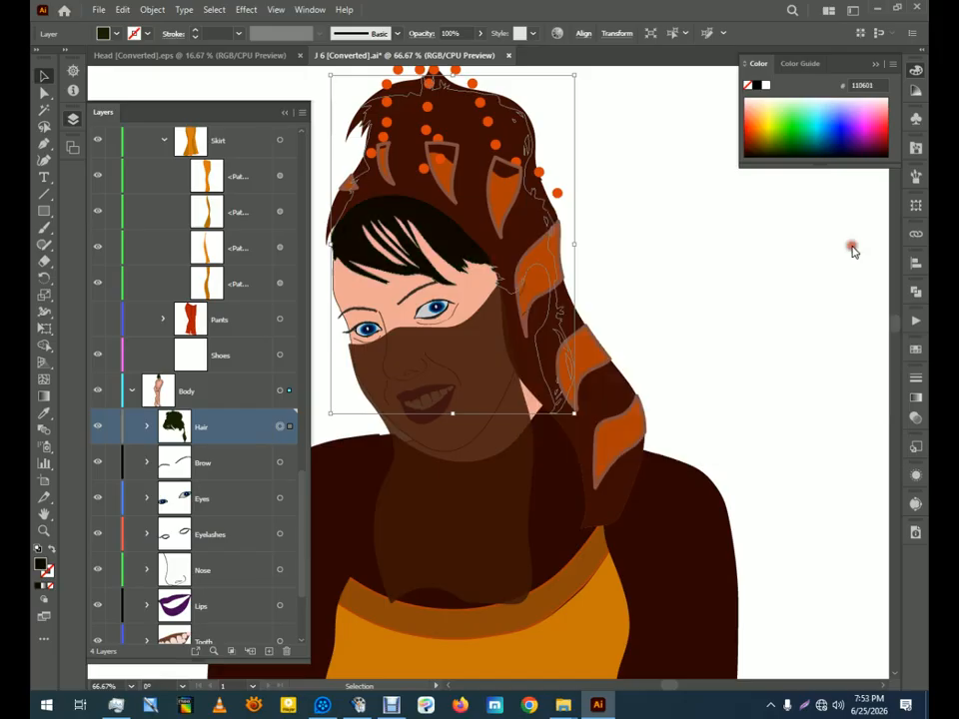
click(685, 292)
Place the light green hair strand sublayers in the Body layer above the dark hair, and collapse the Face layer
key(space)
drag(507, 238, 552, 353)
scroll(217, 273, up, 6)
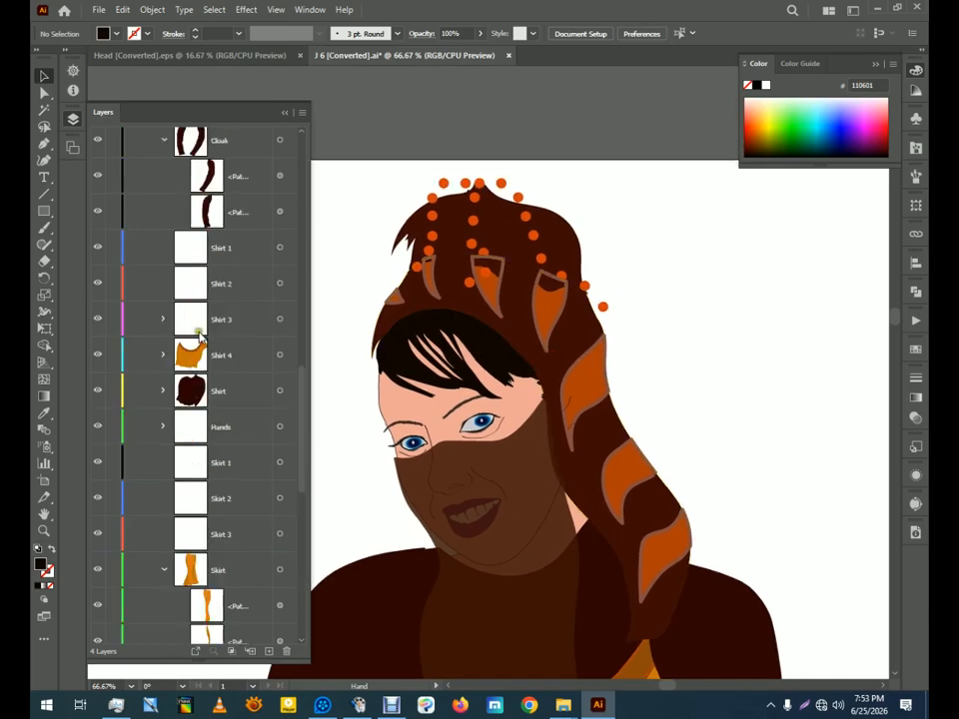
scroll(217, 273, up, 8)
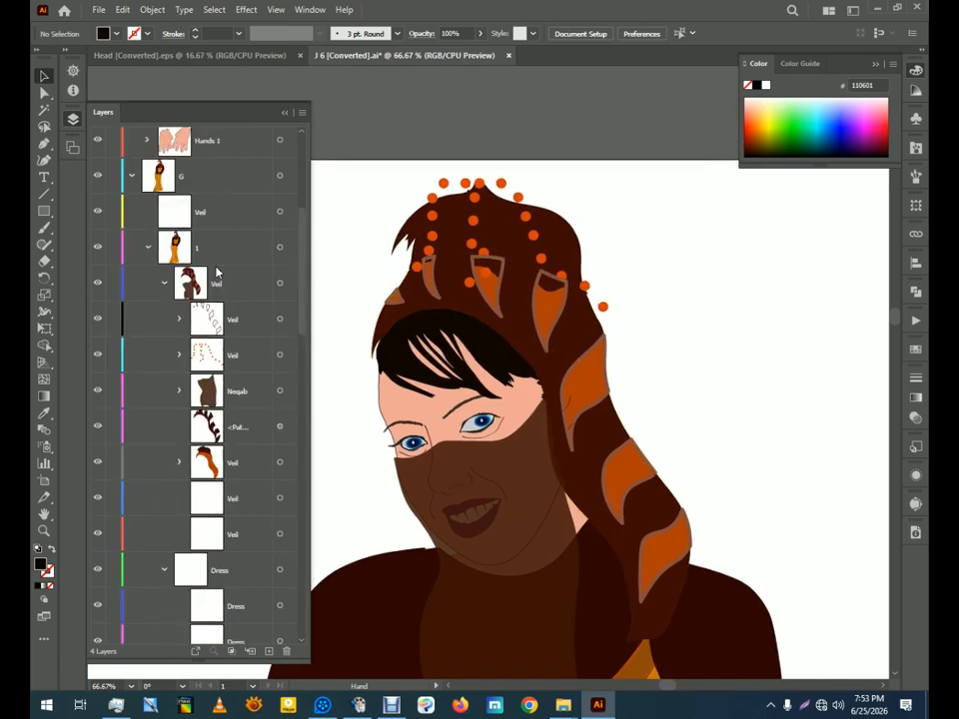
scroll(216, 272, up, 5)
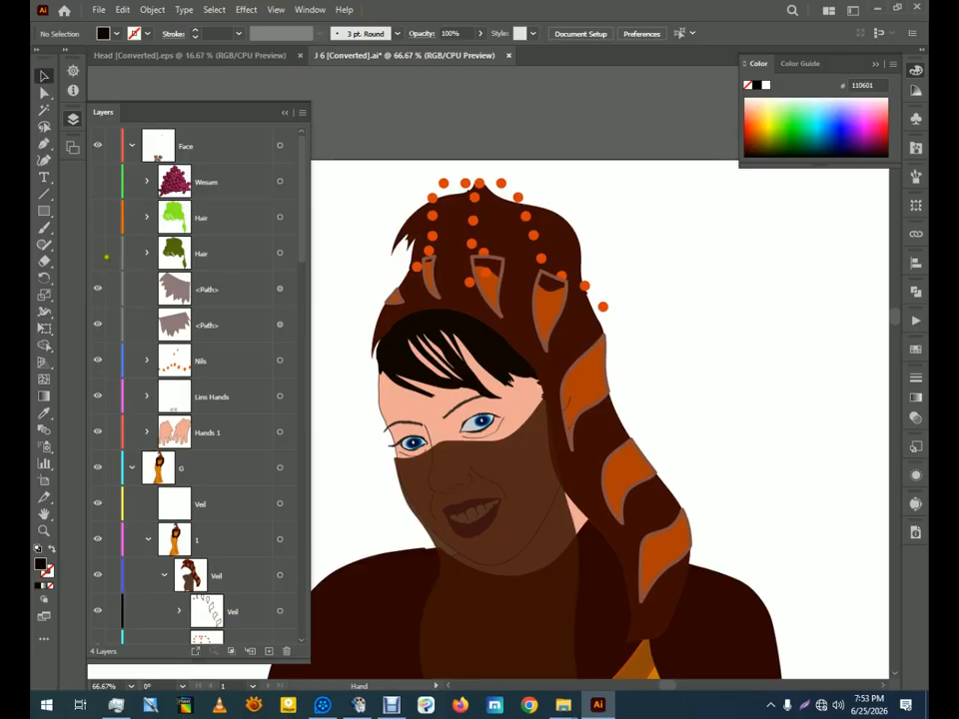
click(147, 219)
click(706, 438)
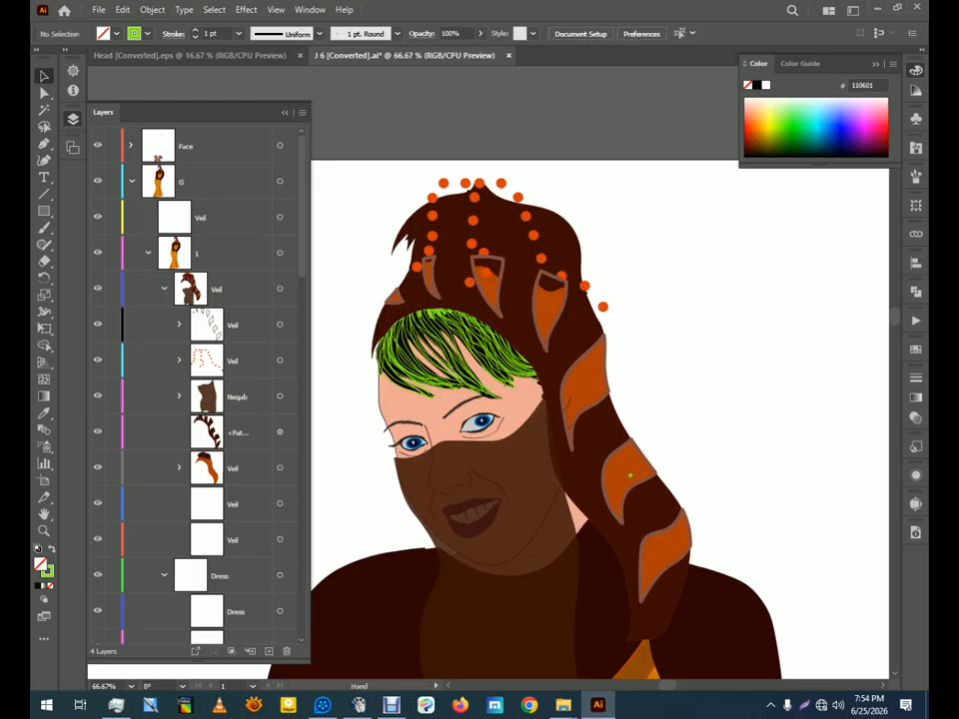
drag(531, 384, 555, 225)
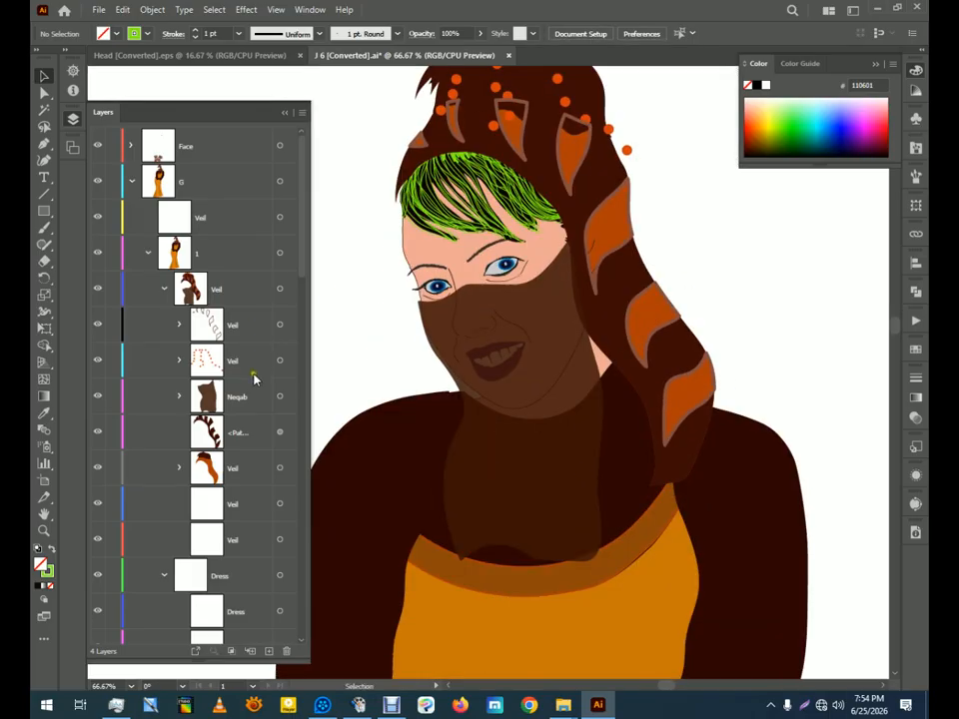
Fill the Hair copy and light green Hair strand sublayers with golden yellow #D1AA09
mouse_move(300, 242)
mouse_down()
mouse_move(309, 430)
mouse_move(290, 534)
mouse_up()
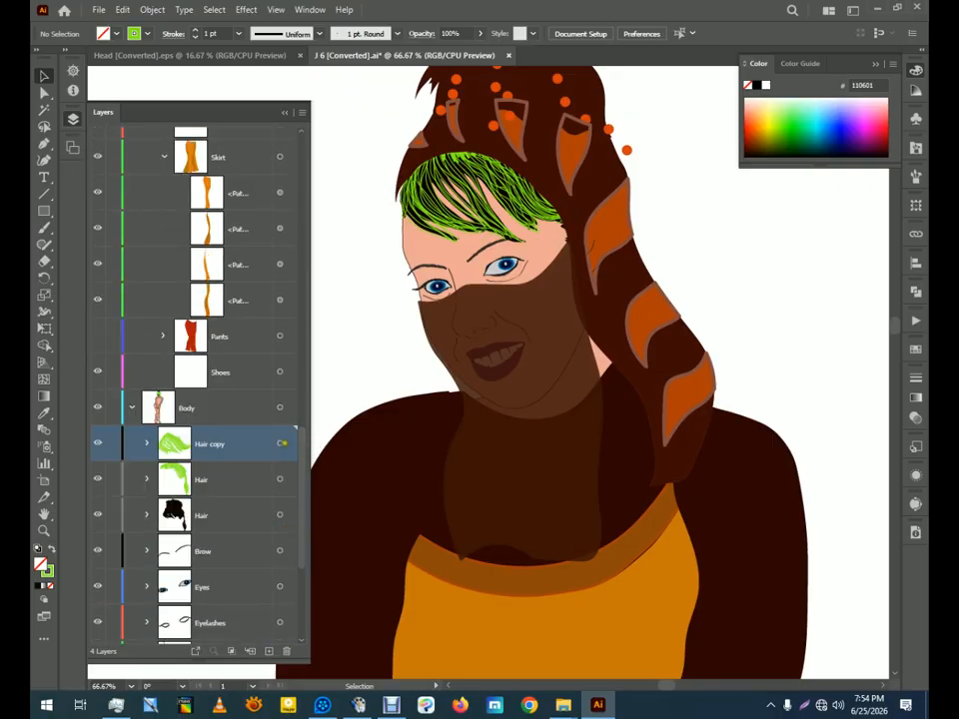
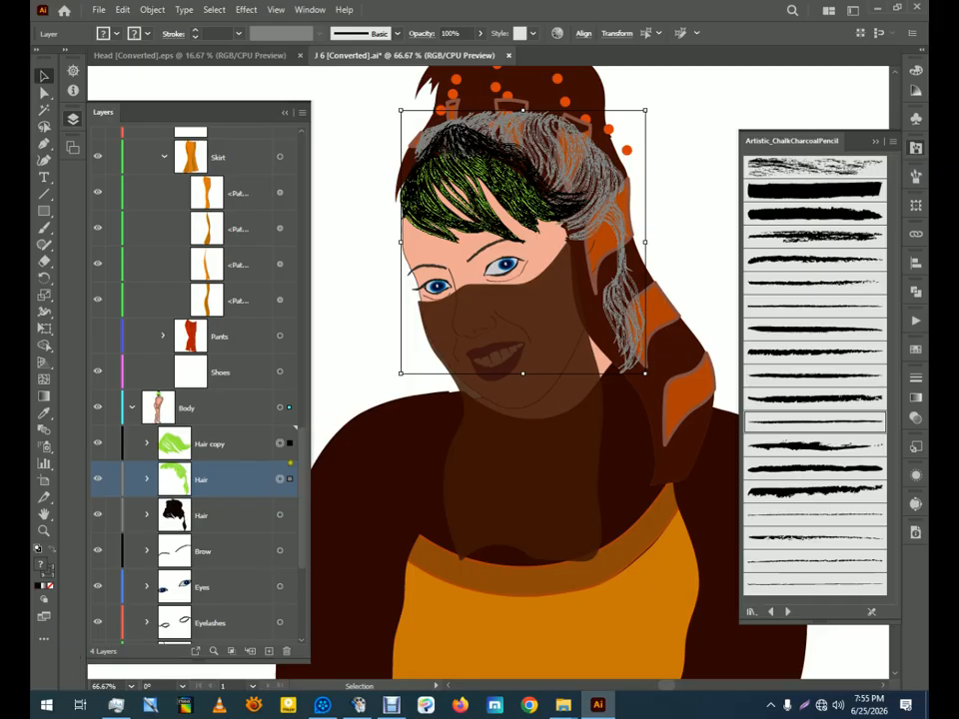
double_click(42, 566)
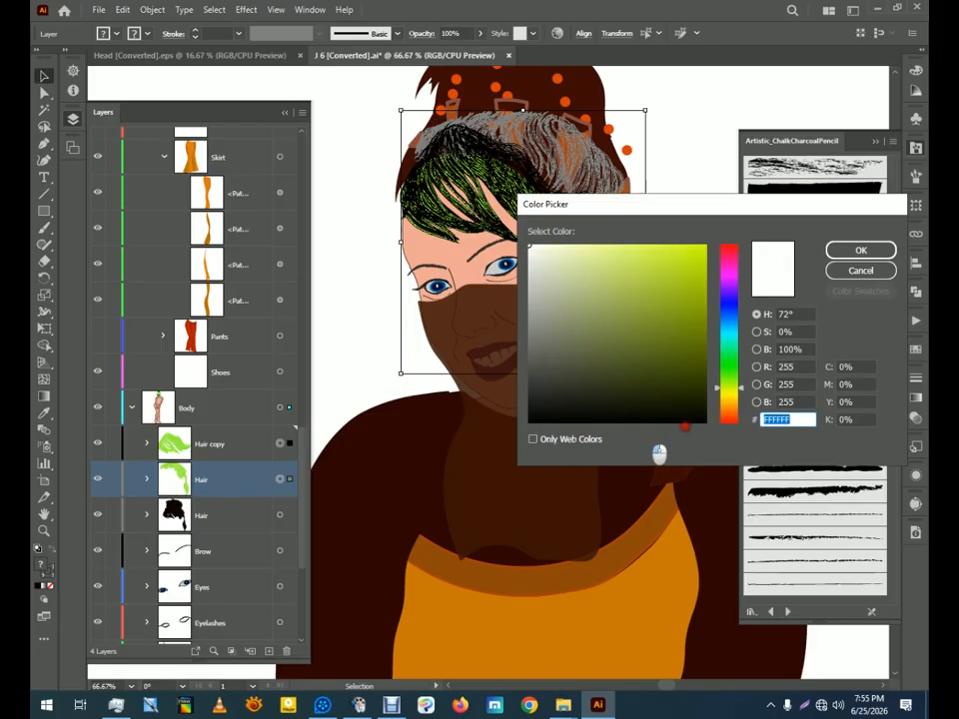
click(727, 400)
click(698, 276)
click(859, 256)
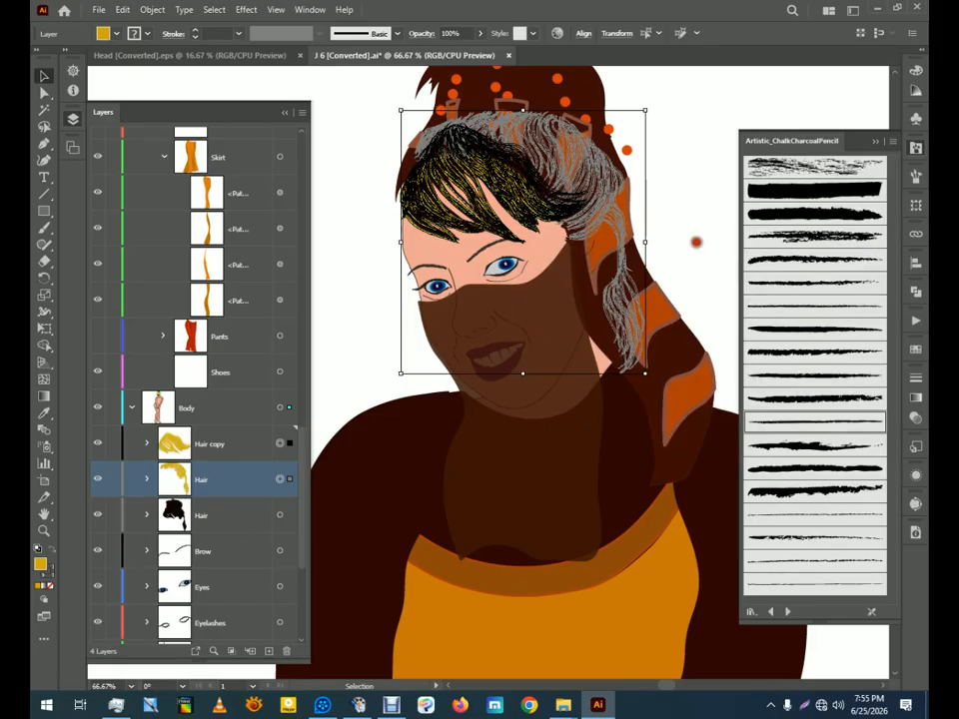
click(696, 241)
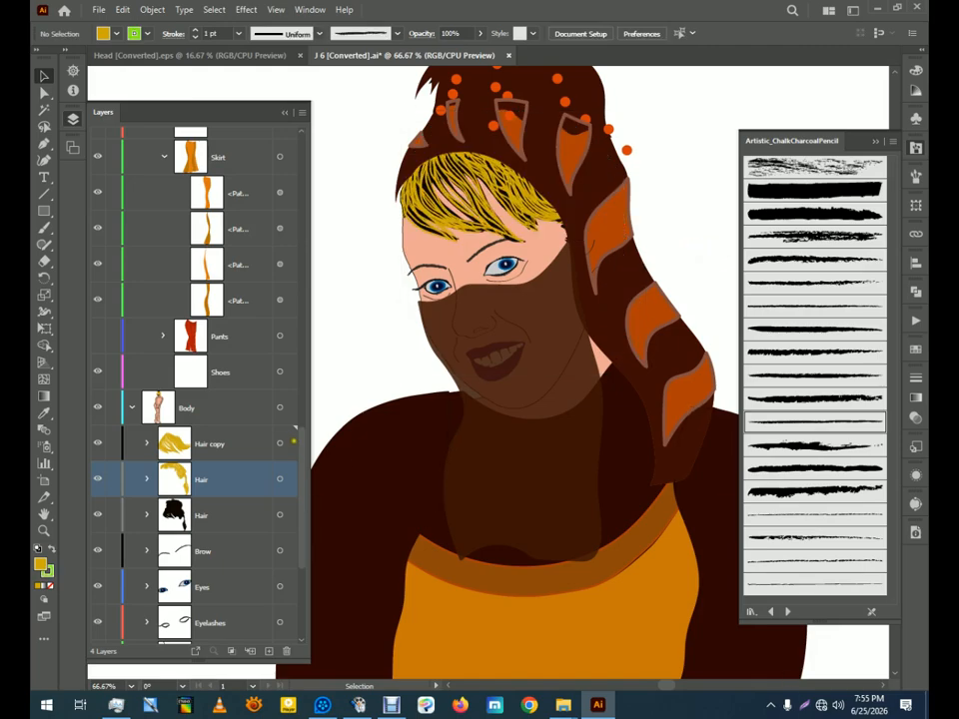
Set the stroke of both hair strand sublayers to dark brown #302102
click(279, 443)
shift+click(280, 480)
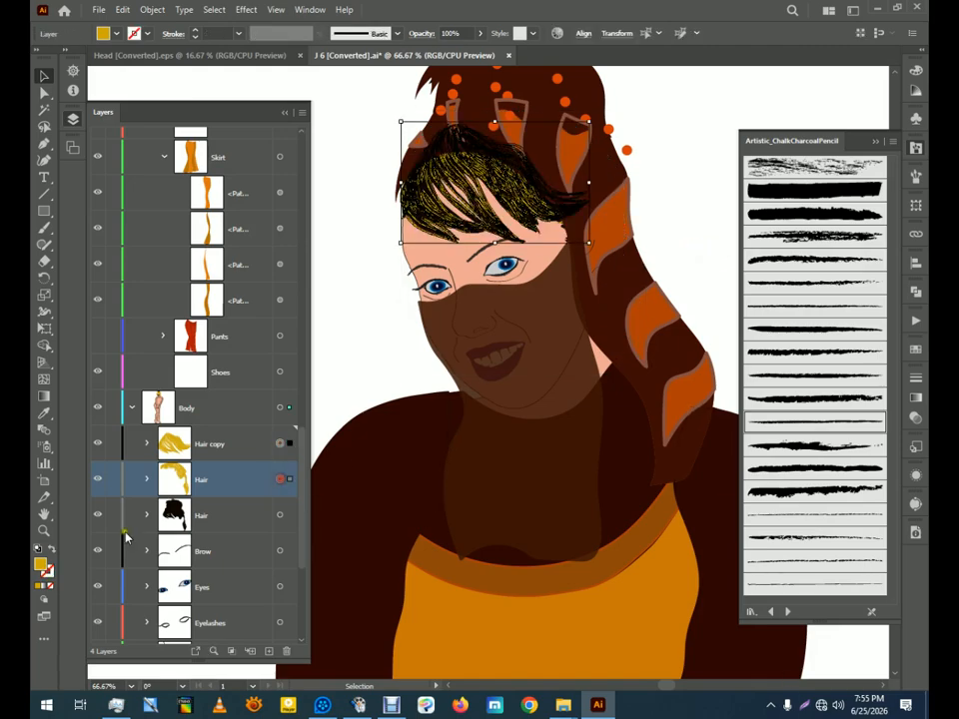
double_click(49, 575)
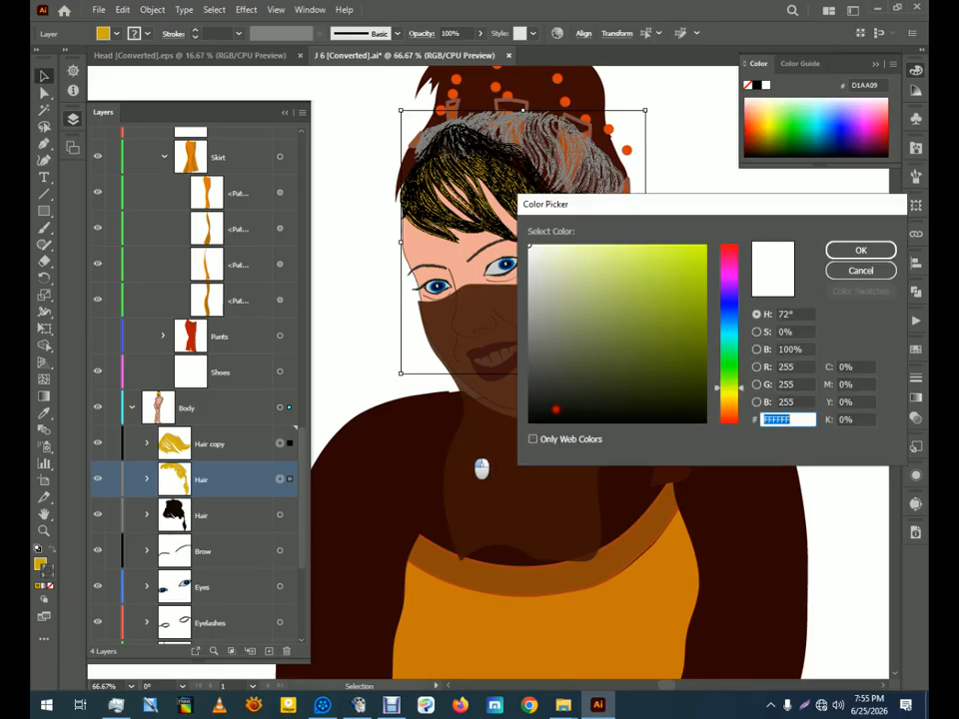
click(730, 405)
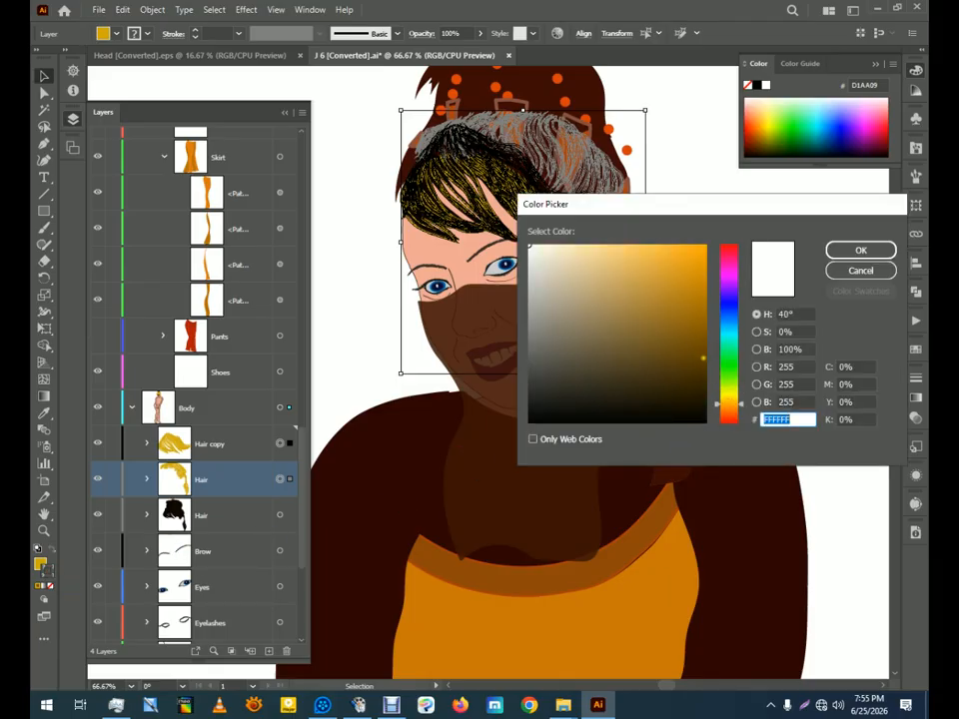
click(699, 382)
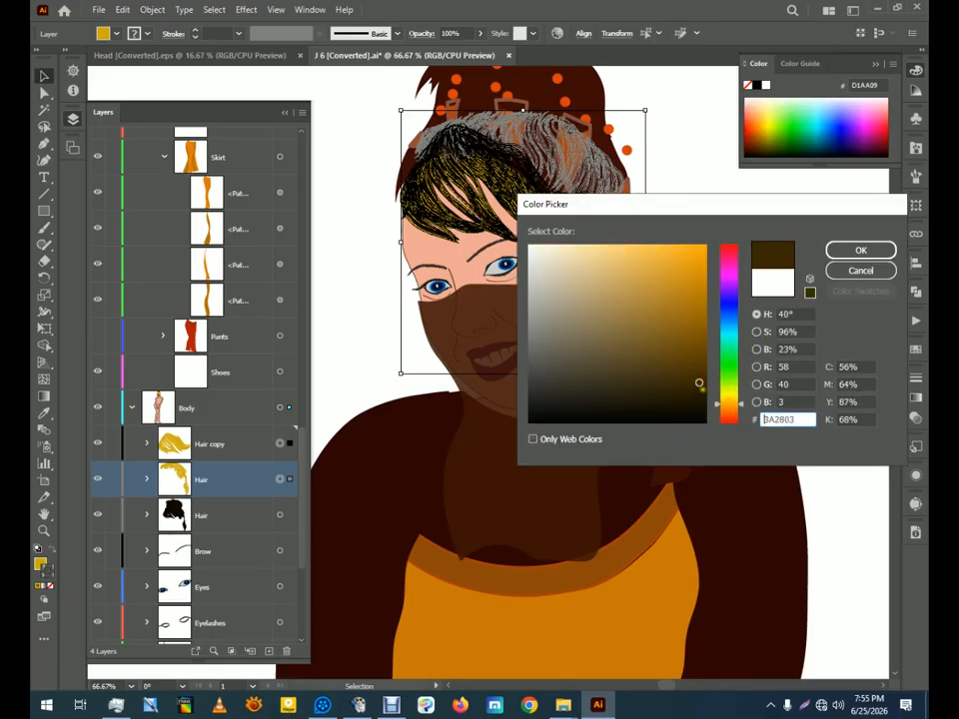
click(699, 390)
click(861, 270)
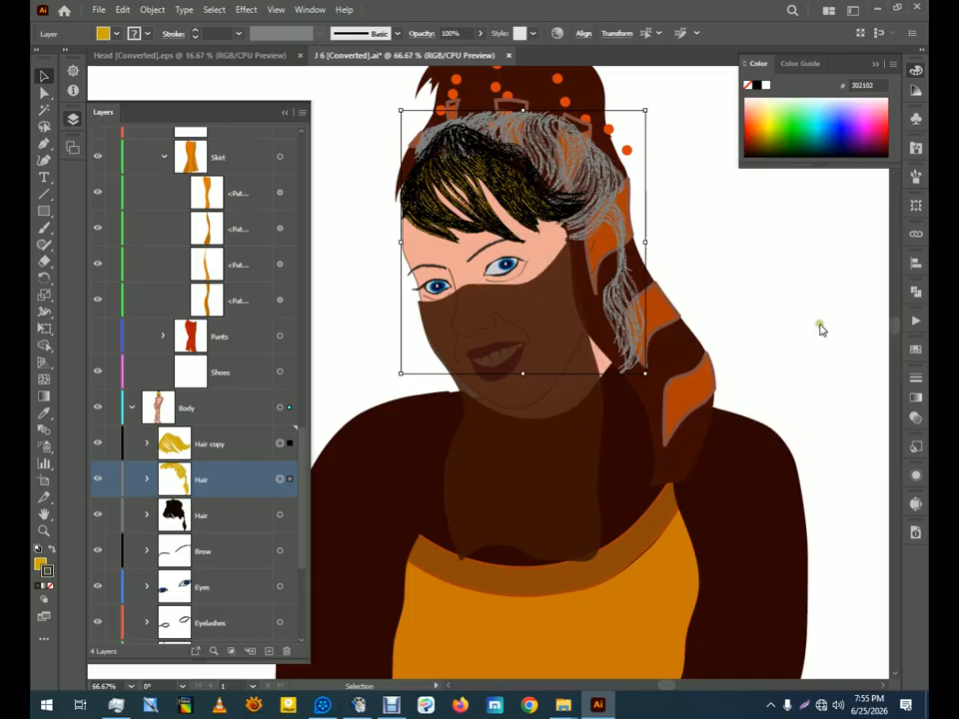
click(817, 322)
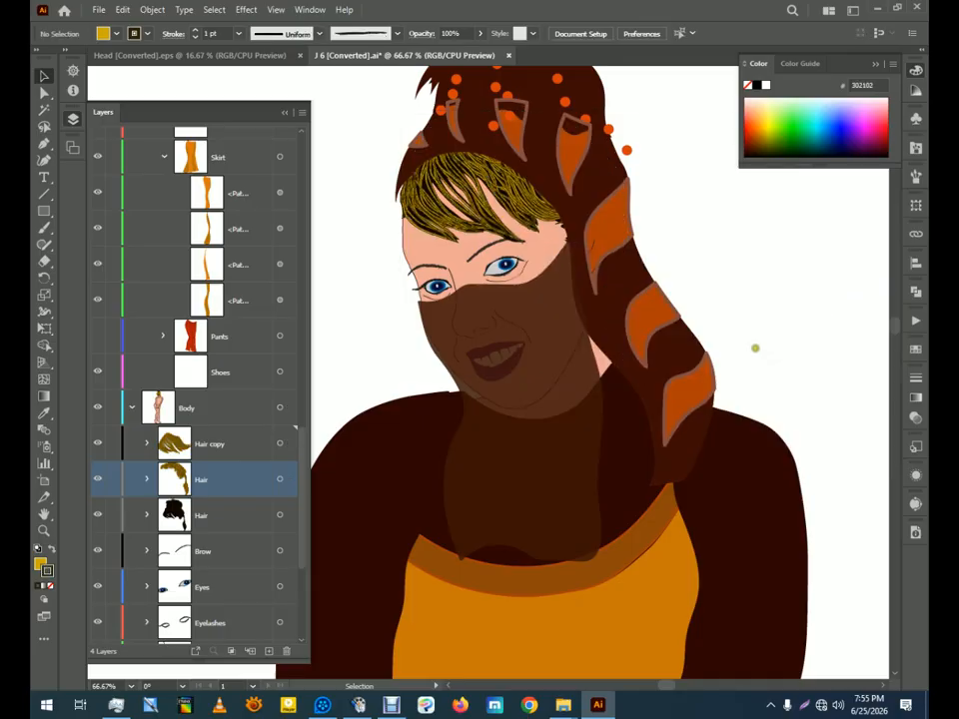
Darken the stroke of both hair strand sublayers to near-black #110B01
click(278, 442)
click(279, 478)
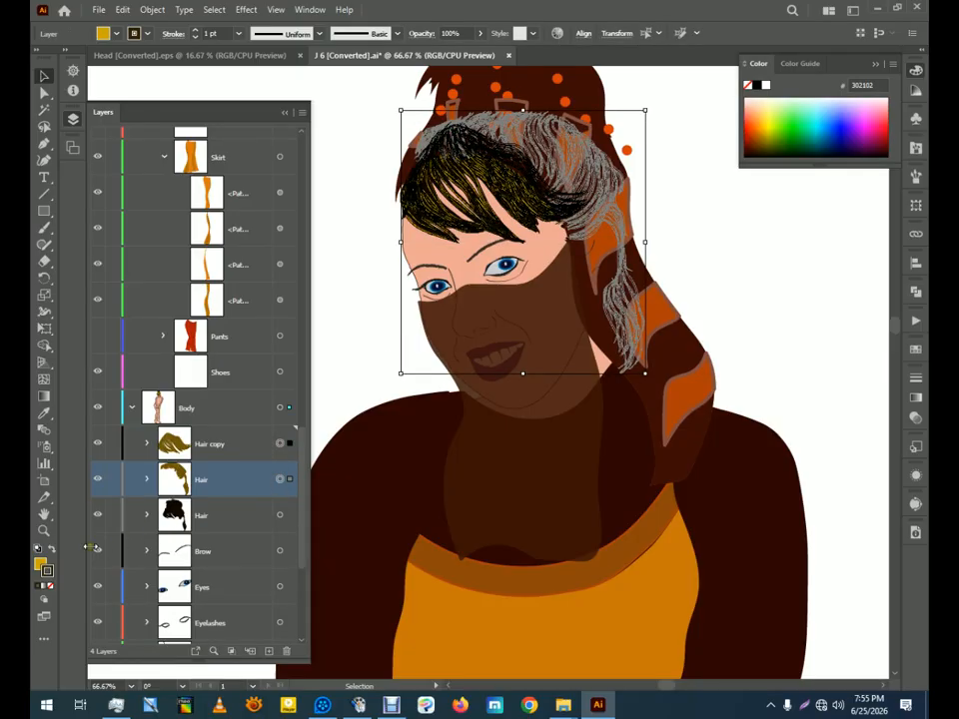
double_click(46, 569)
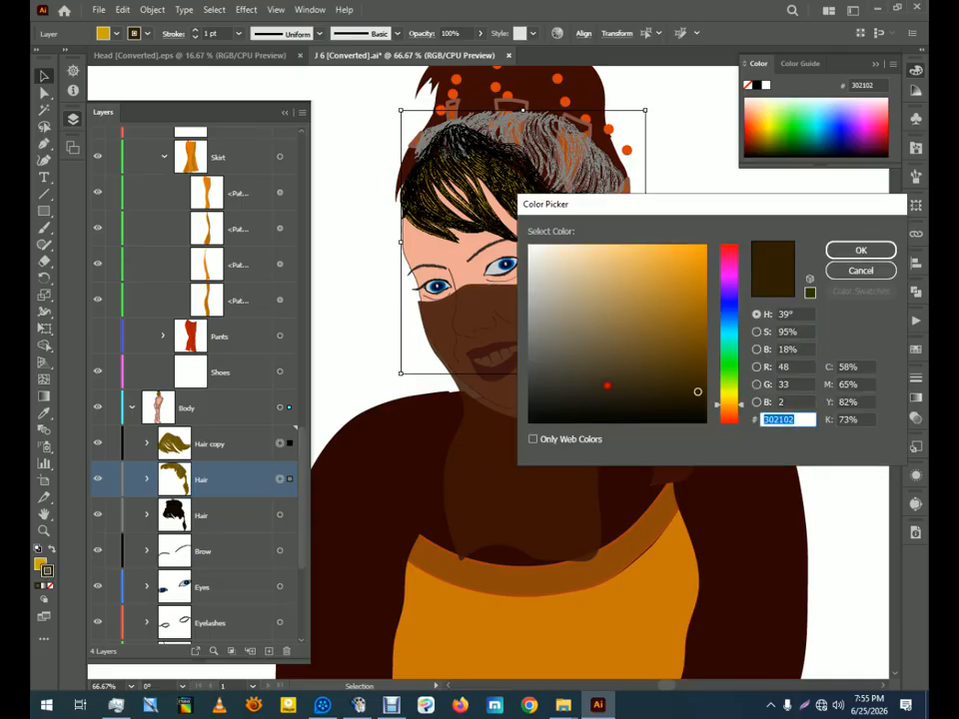
click(699, 408)
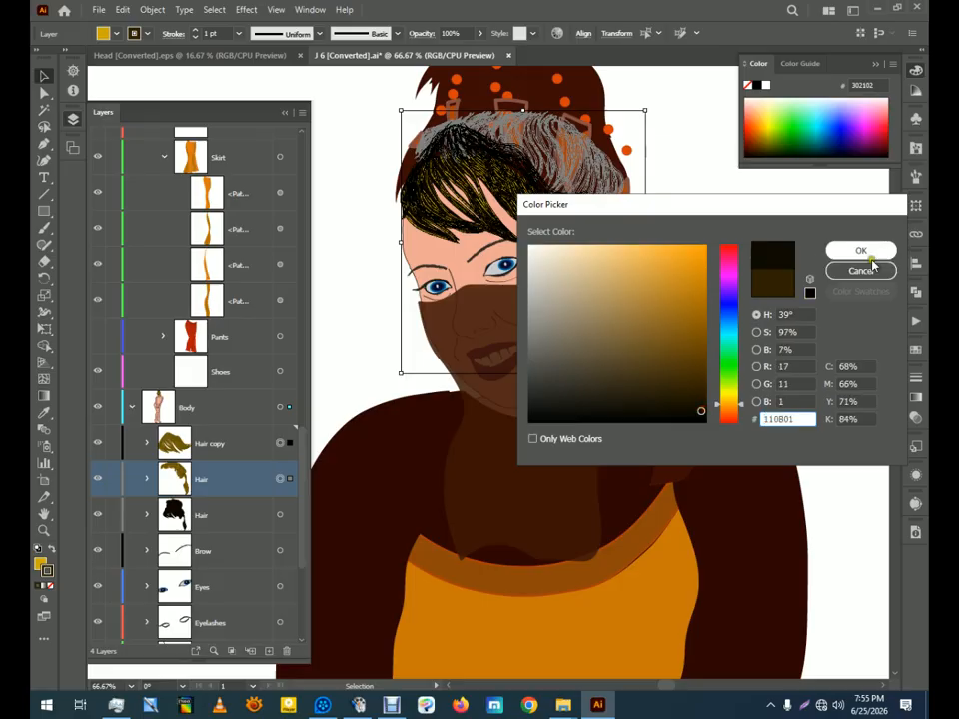
click(862, 257)
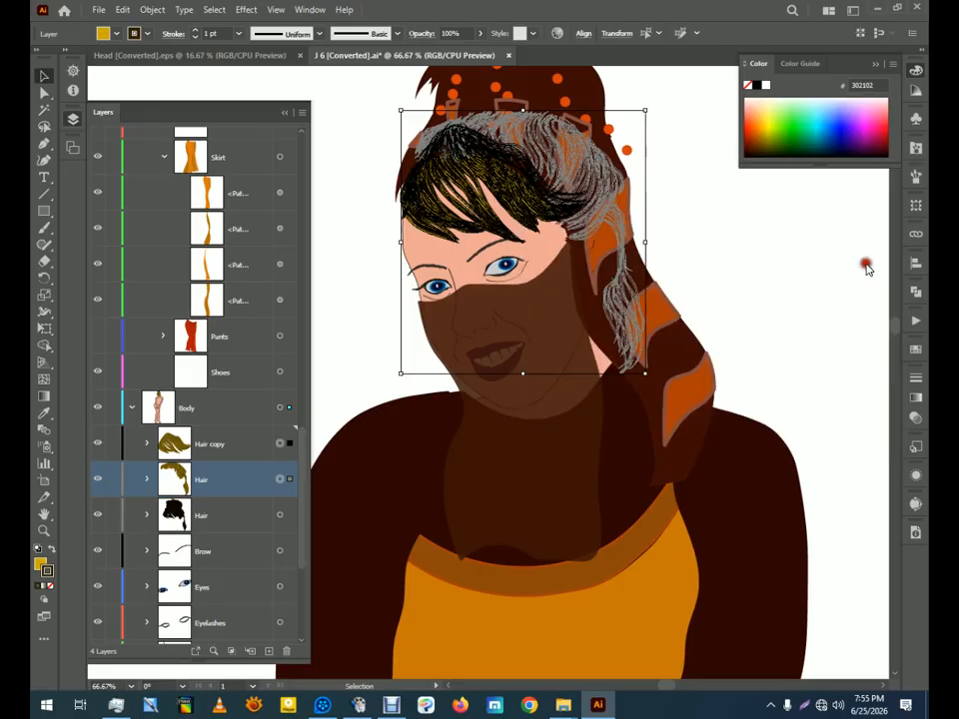
click(806, 299)
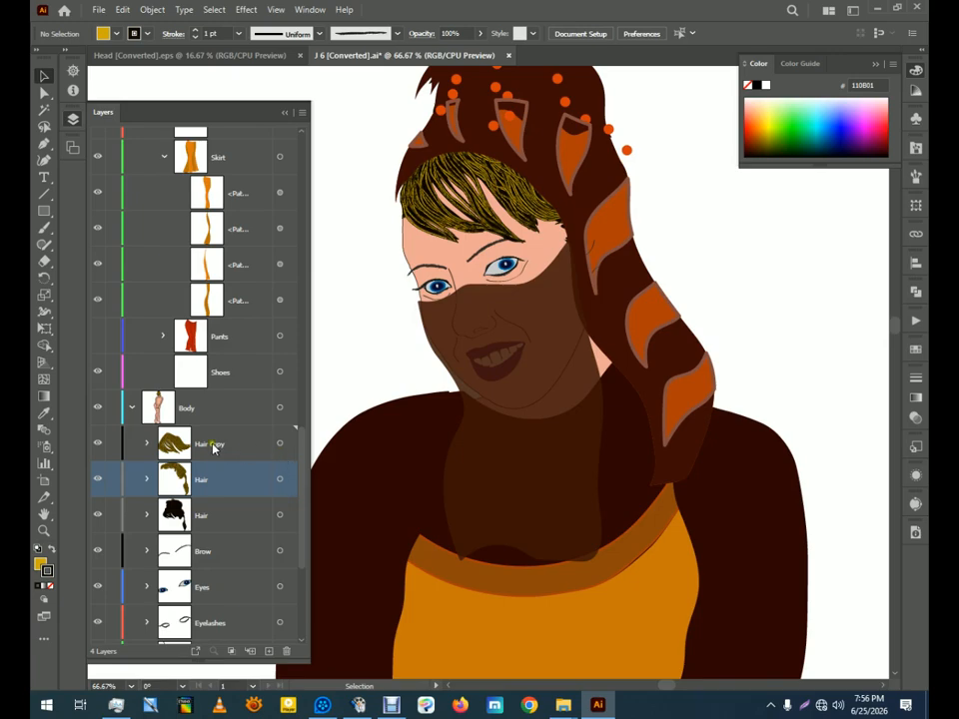
Rename the Hair copy sublayer to Hair and fill both hair strand sublayers with light golden yellow #E8CC56
double_click(213, 445)
text(Hair)
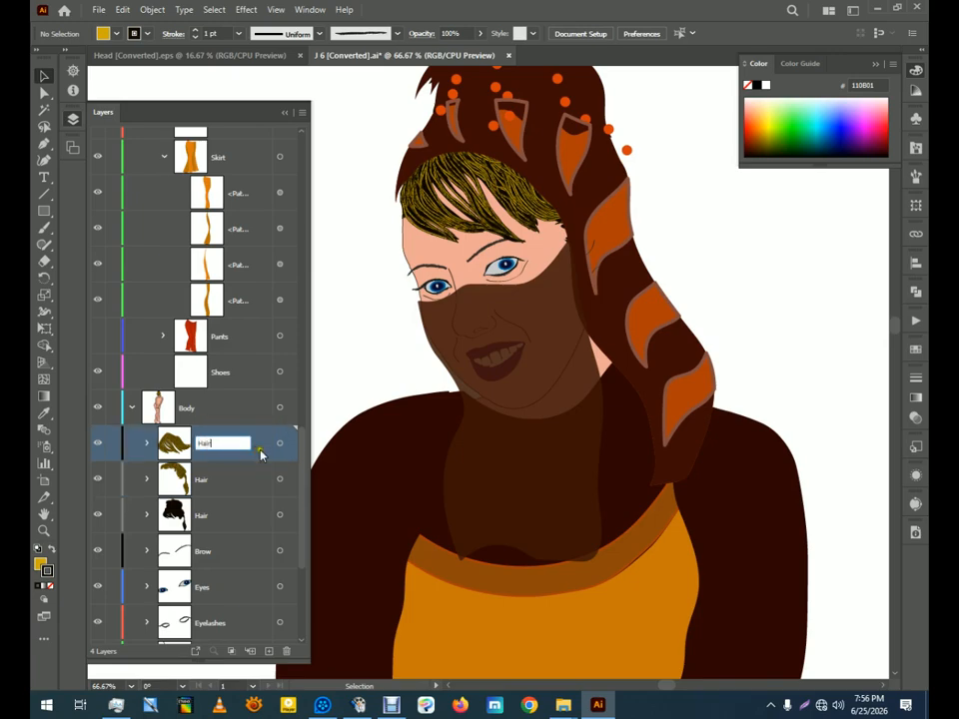
click(281, 443)
shift+click(280, 478)
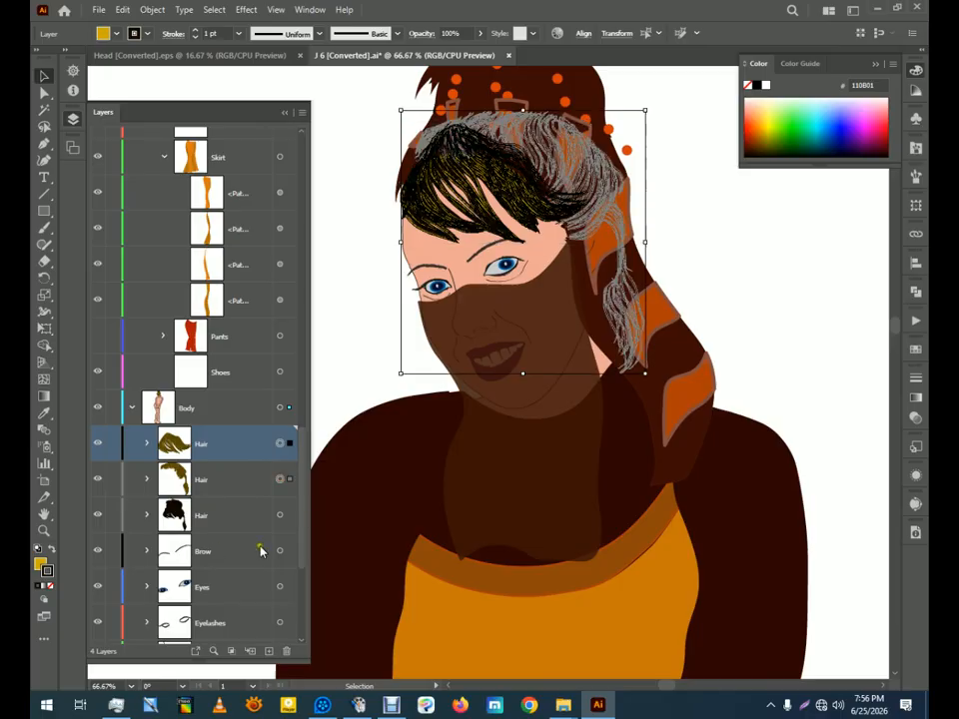
double_click(44, 568)
click(648, 294)
click(640, 260)
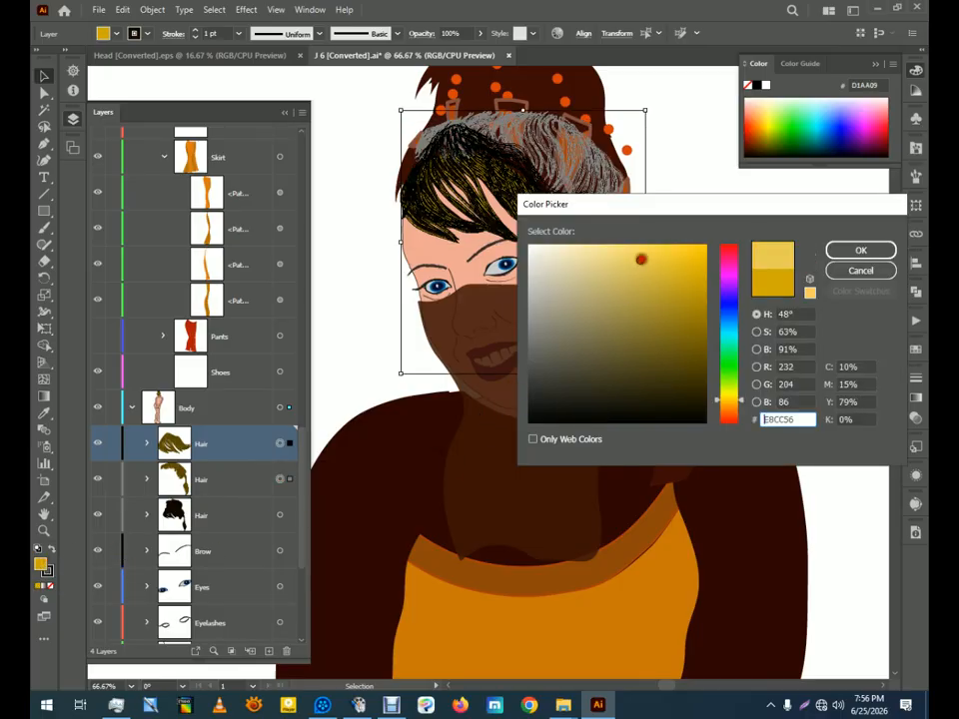
click(859, 250)
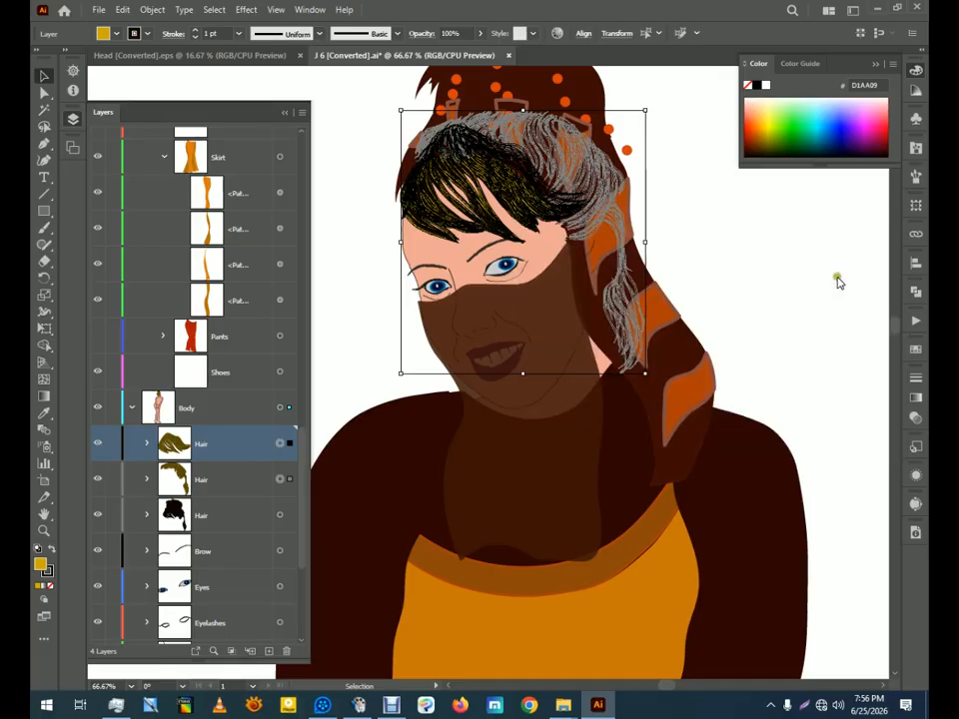
click(837, 281)
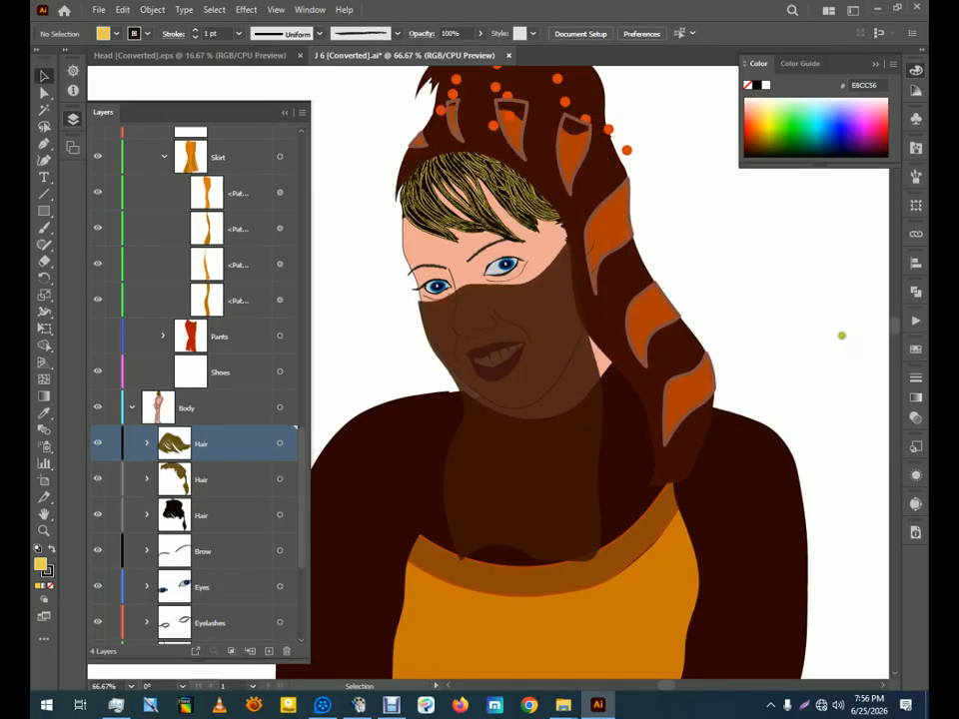
drag(616, 257, 553, 313)
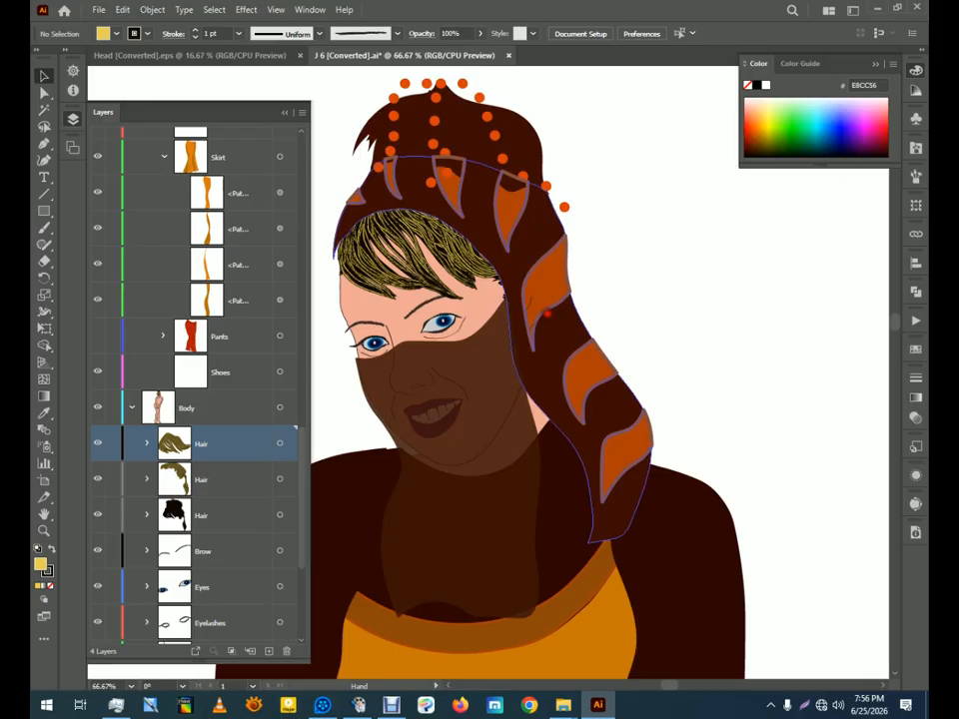
Fill the black base Hair sublayer in the Body layer with muted gold #B7A55A
click(281, 515)
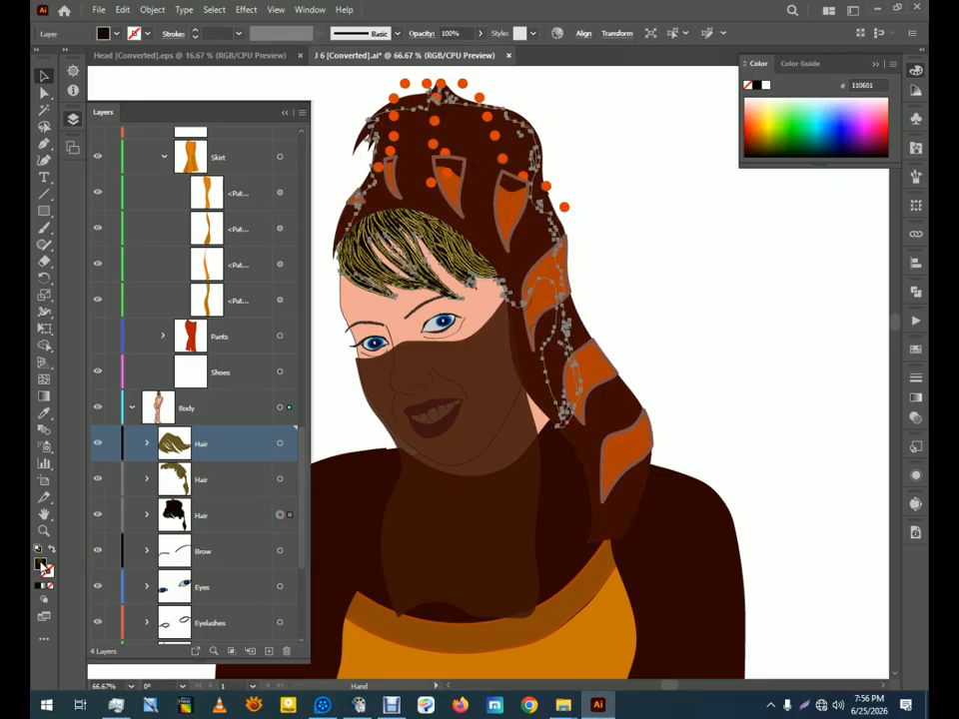
double_click(43, 565)
drag(728, 413, 727, 401)
click(667, 259)
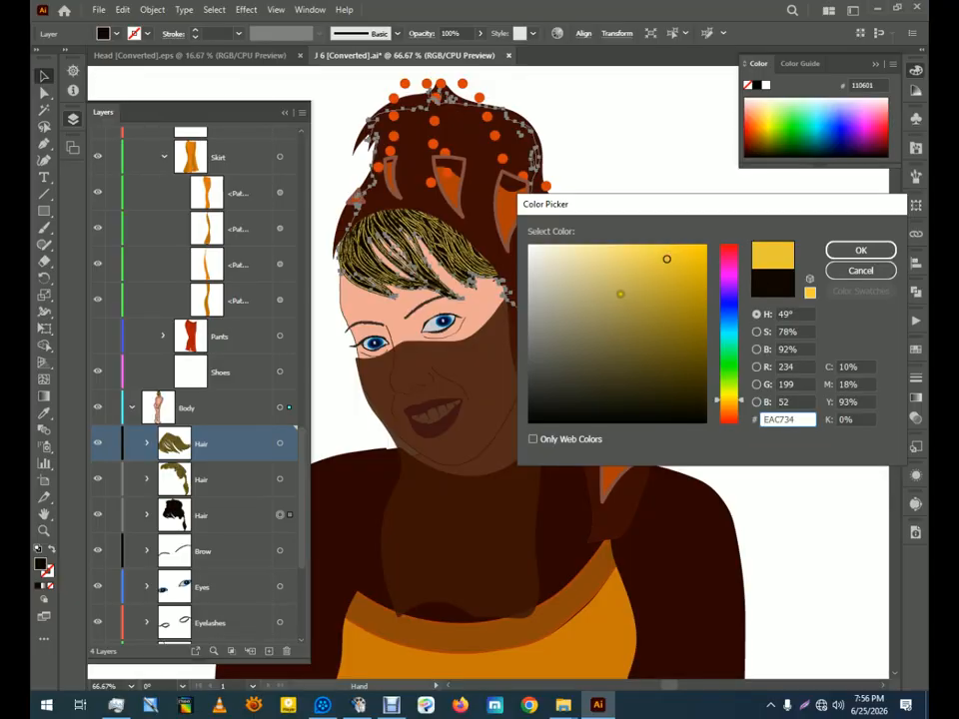
click(621, 292)
click(852, 251)
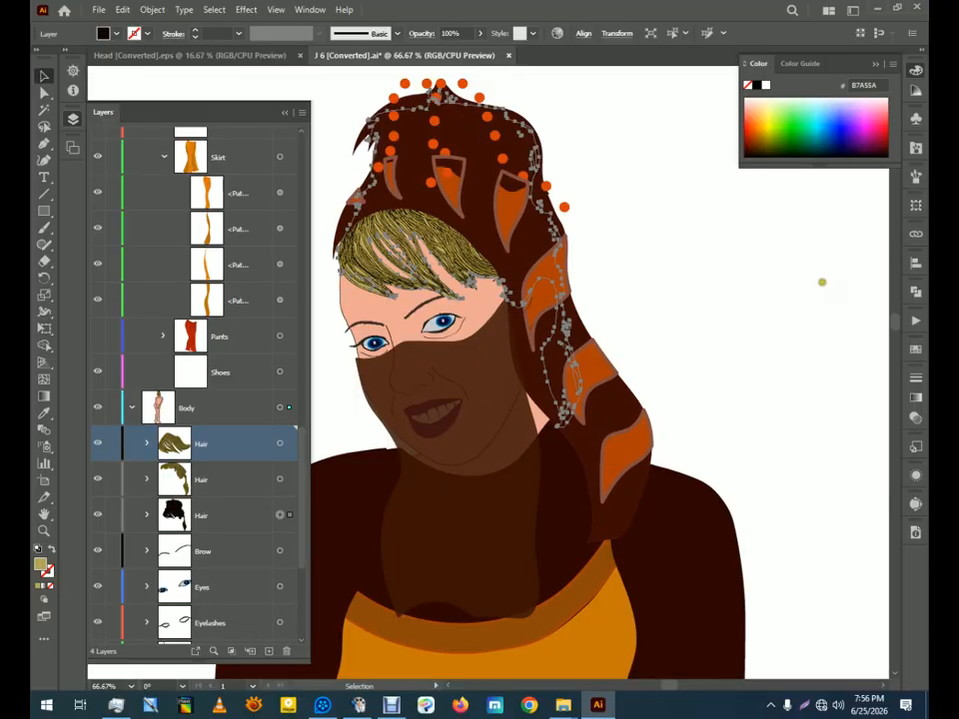
click(759, 304)
Fill the crown section of the head veil with darker brown #280805
drag(678, 265, 657, 318)
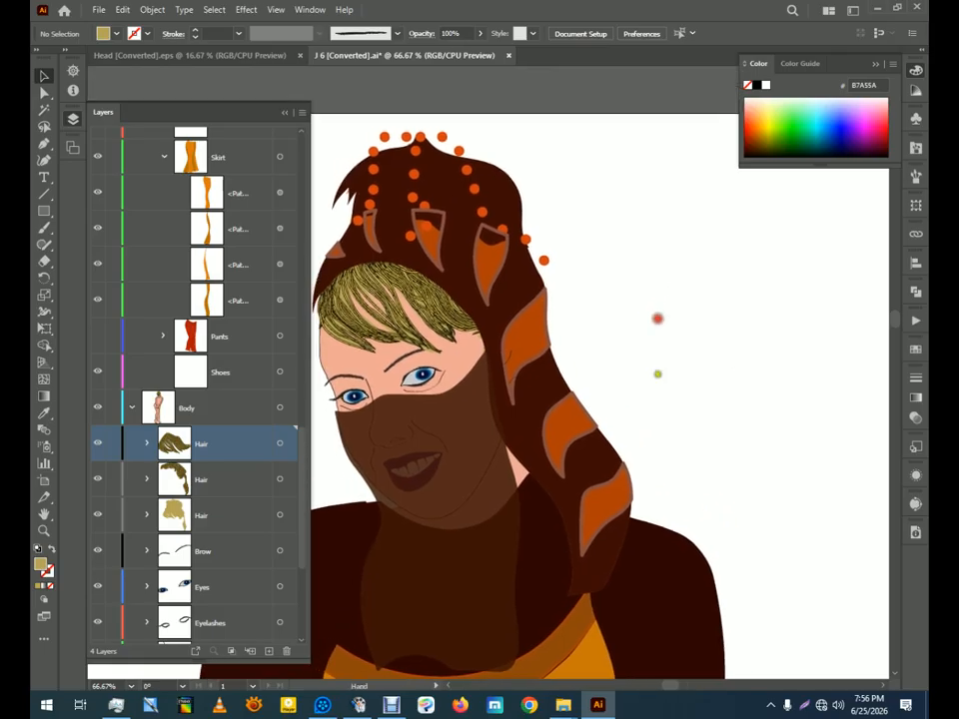
click(501, 192)
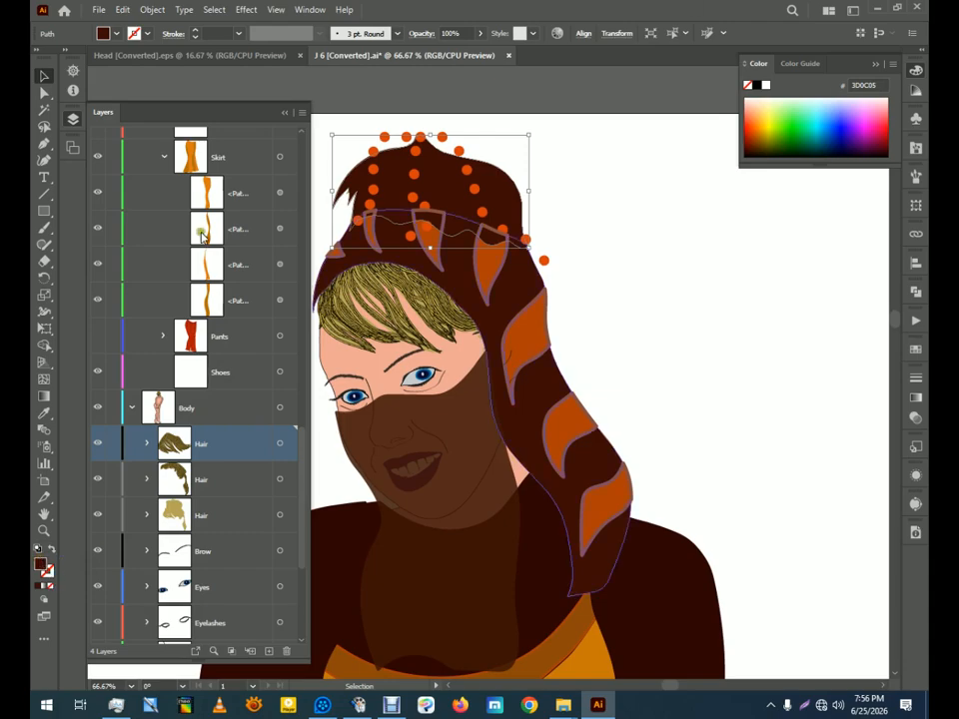
double_click(40, 565)
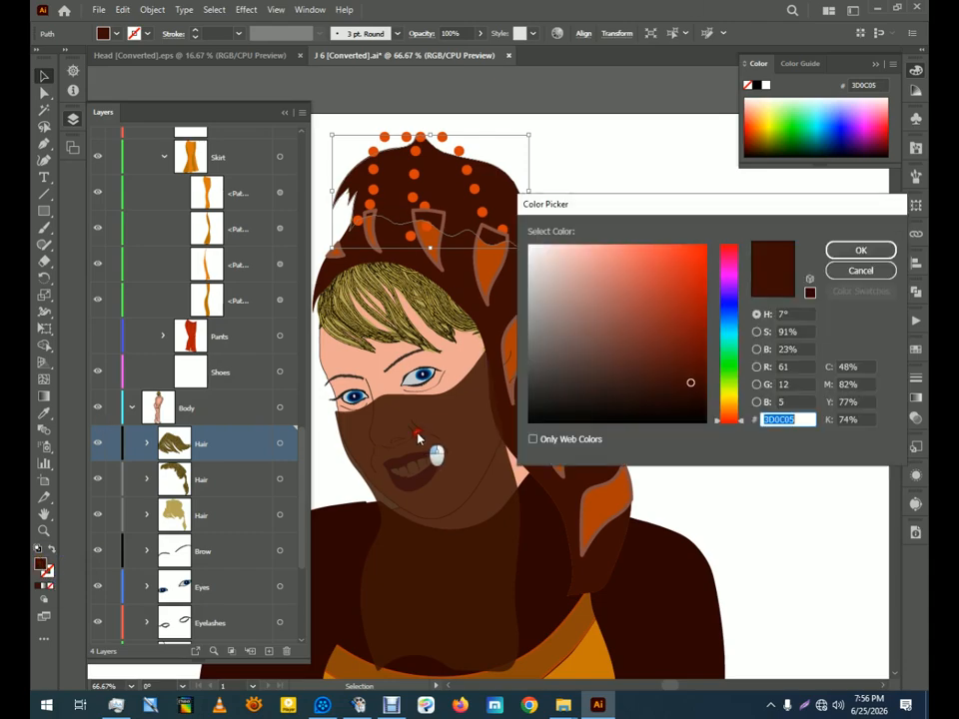
click(856, 252)
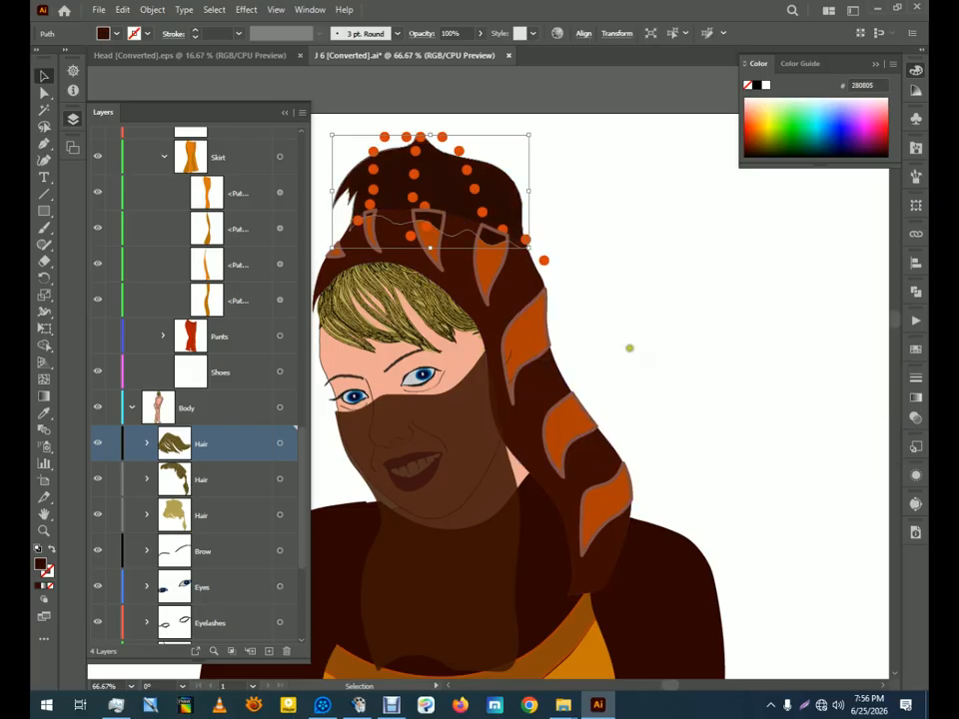
click(640, 339)
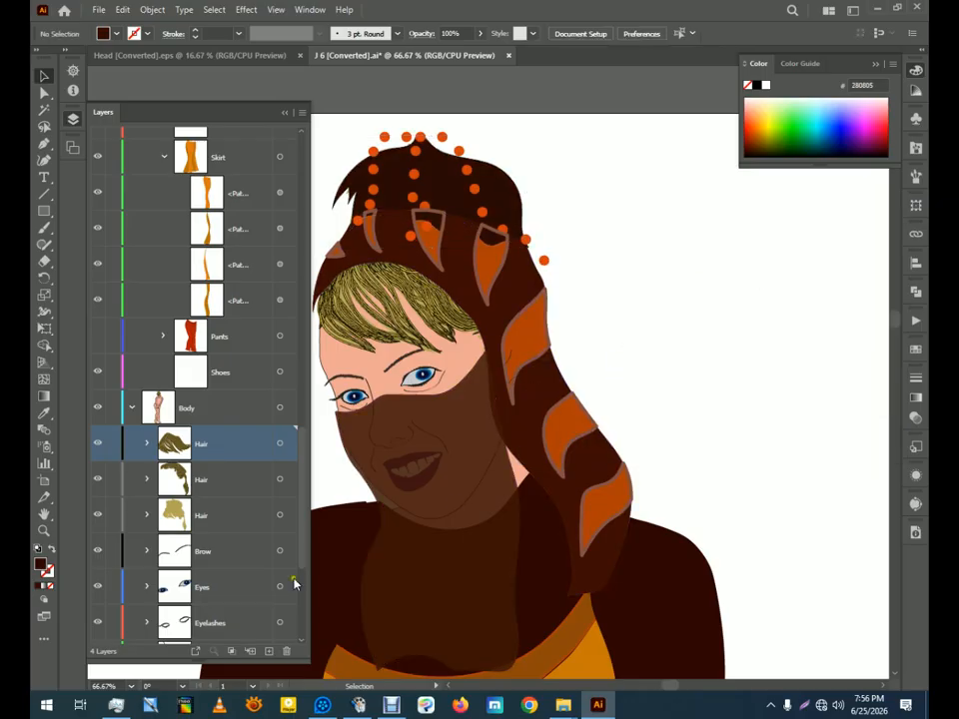
Set the opacity of the face veil to 95%
click(130, 686)
click(155, 544)
drag(534, 595, 621, 412)
mouse_move(590, 498)
mouse_down()
mouse_move(619, 486)
mouse_move(596, 516)
mouse_up()
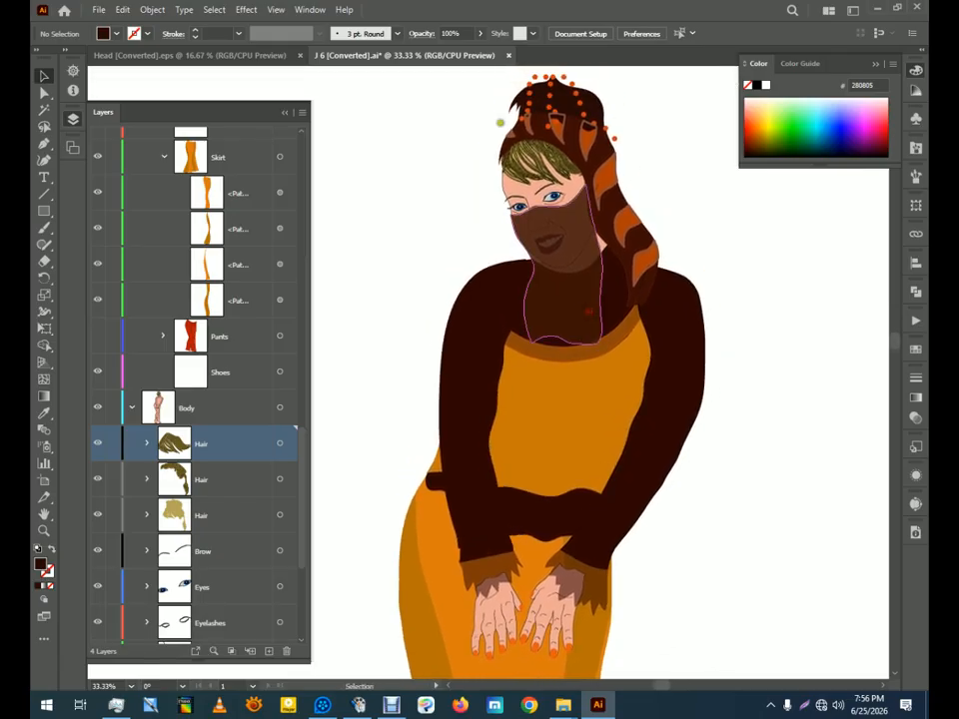
click(588, 311)
click(480, 33)
click(475, 57)
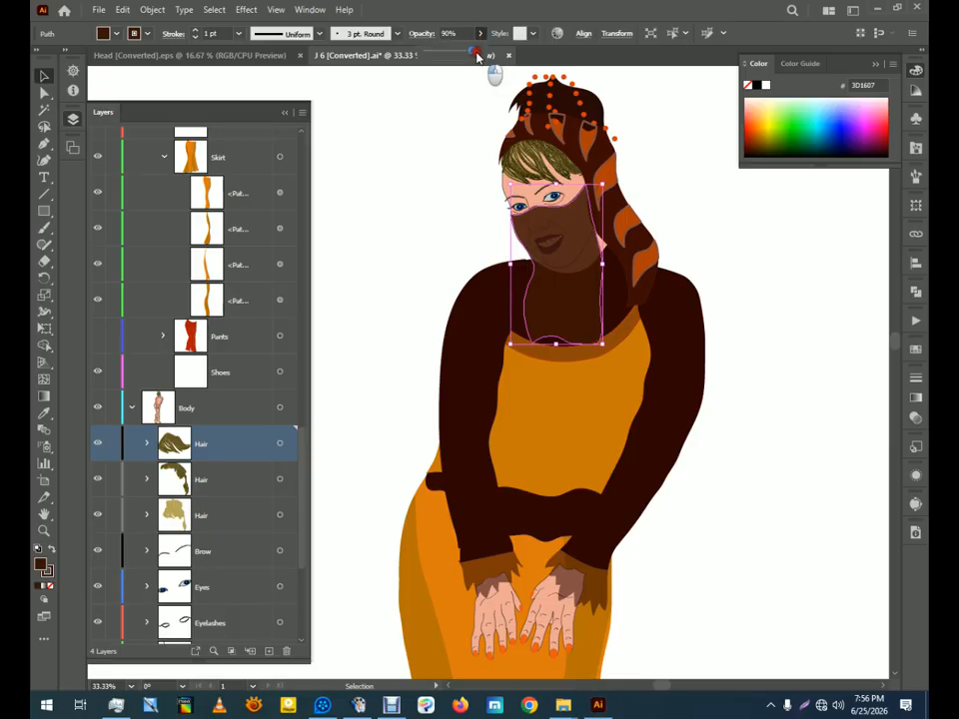
click(473, 55)
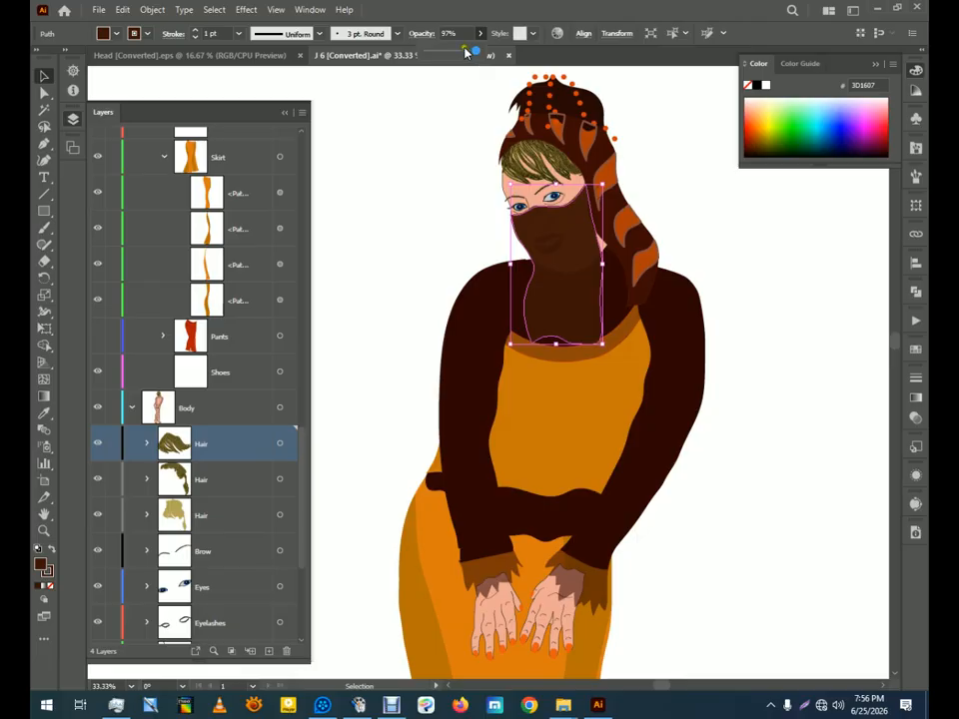
click(449, 33)
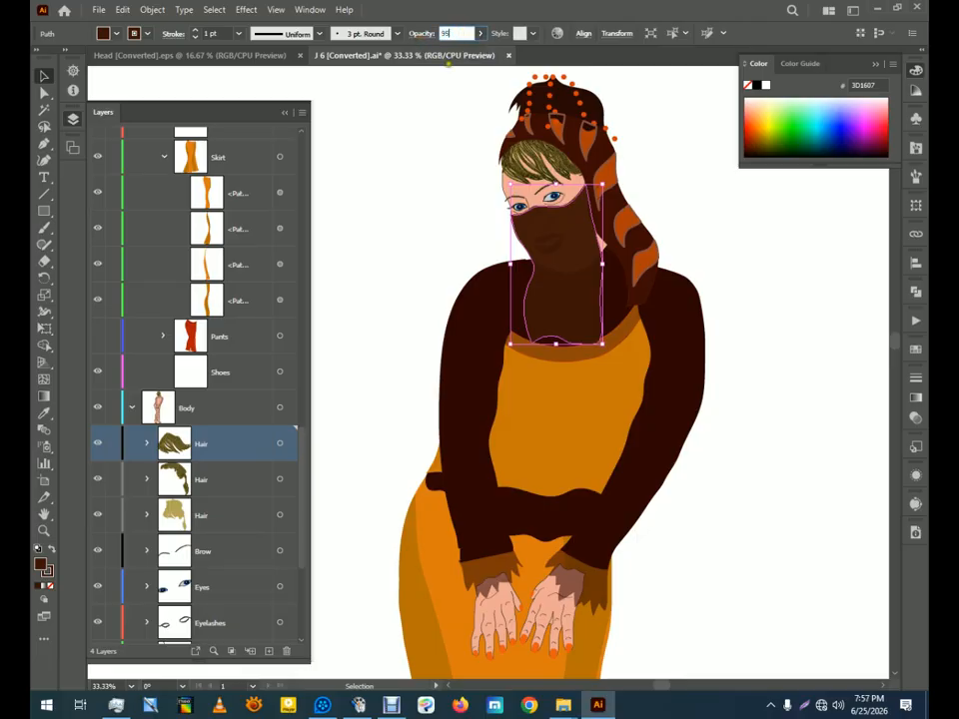
text(95)
click(419, 151)
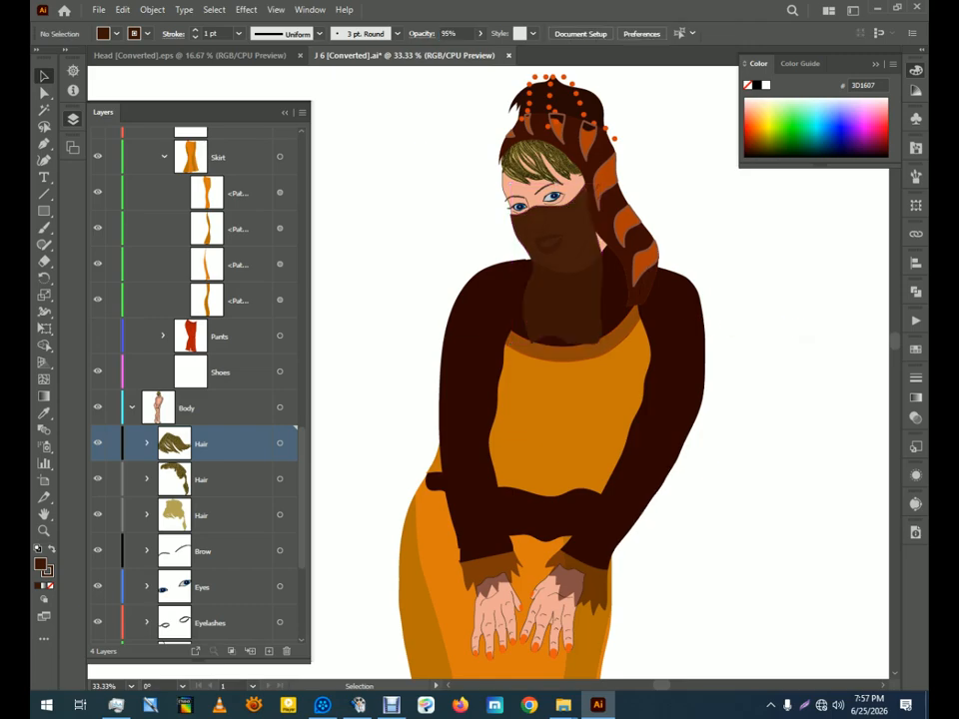
Give the face veil a salmon pink #EA9F88 outline with a 3 pt stroke weight
click(552, 310)
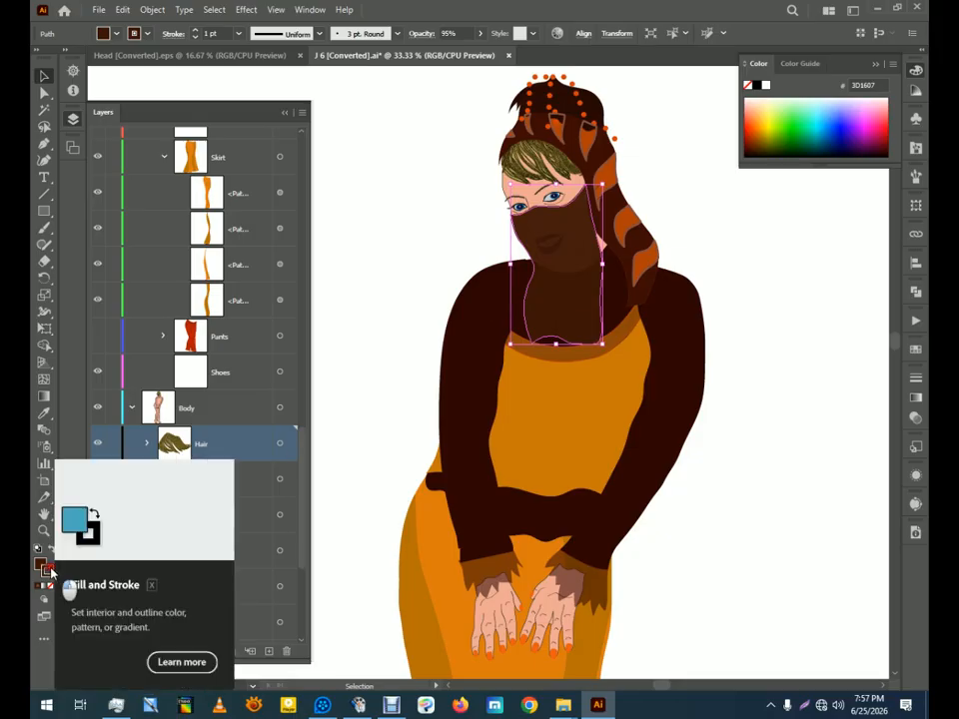
double_click(44, 565)
click(608, 265)
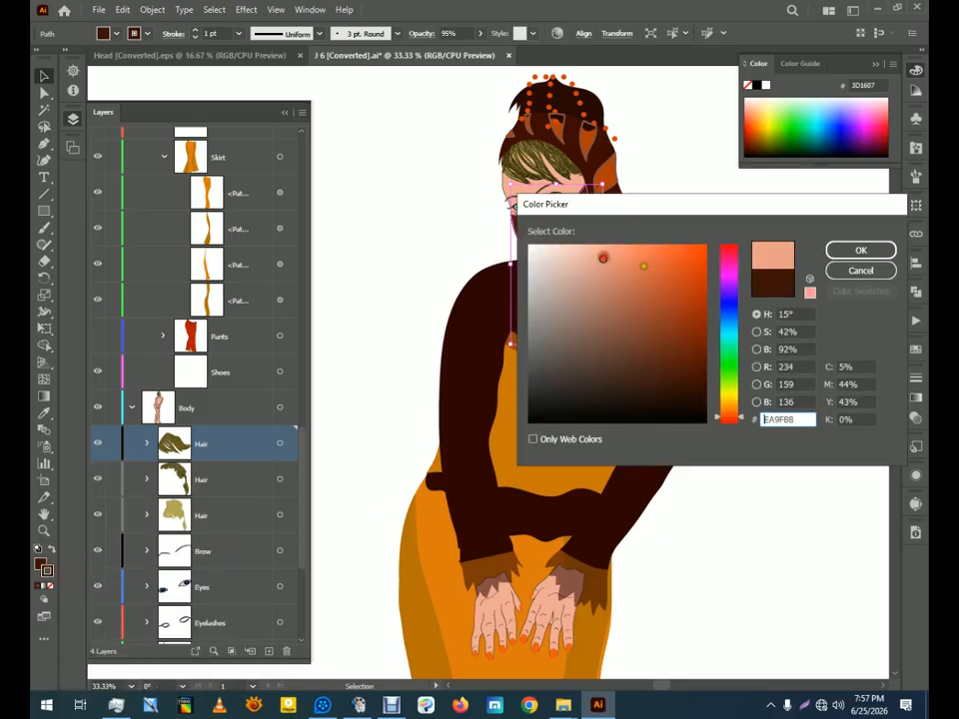
click(860, 249)
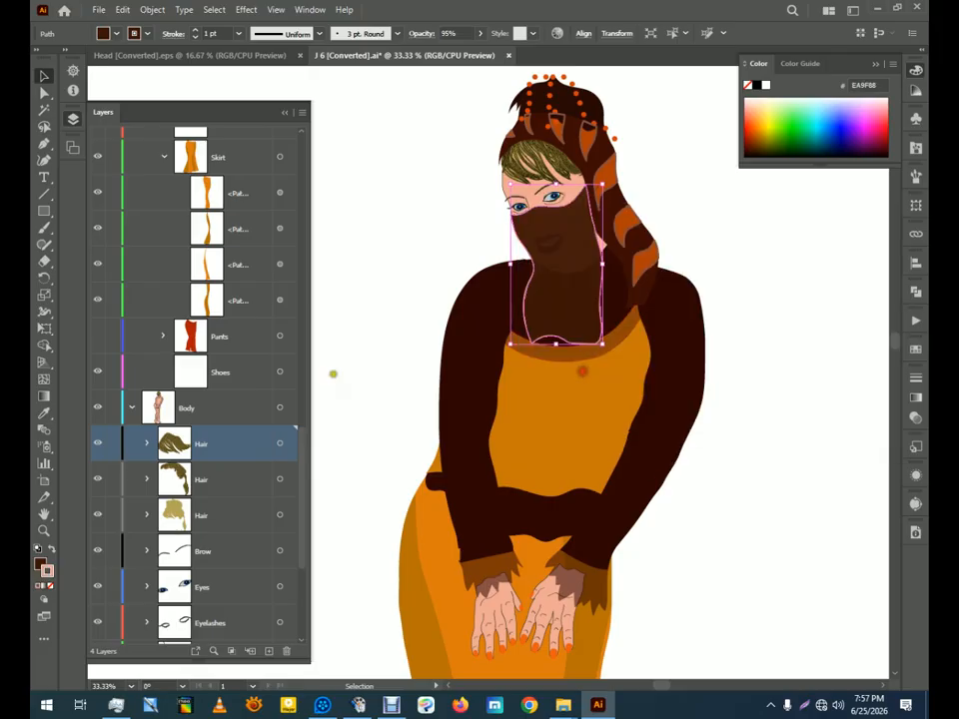
click(238, 33)
click(252, 126)
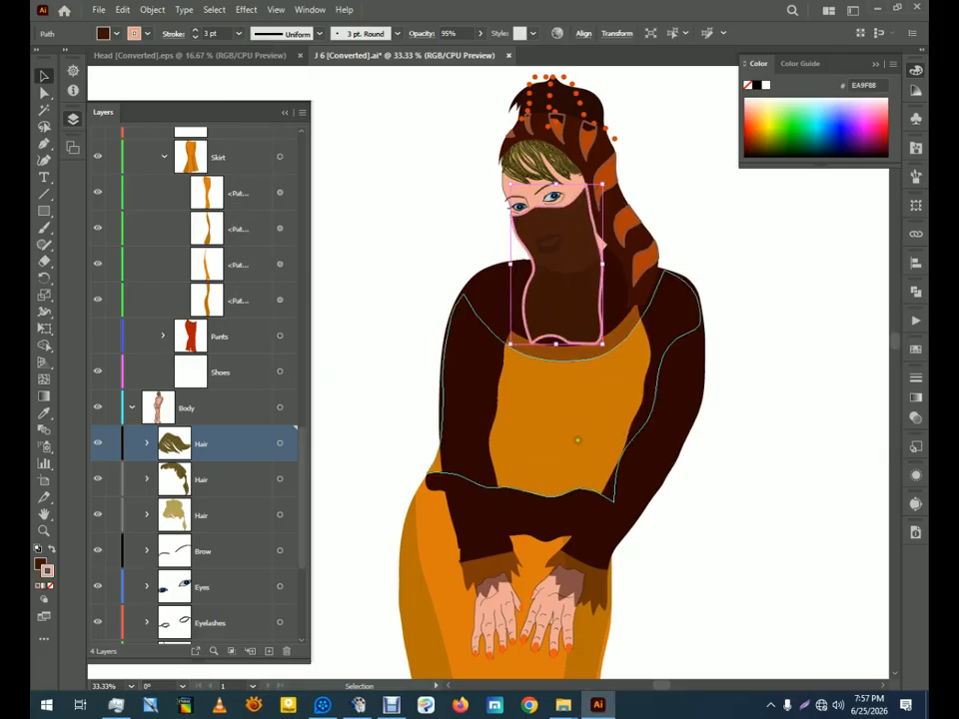
click(779, 348)
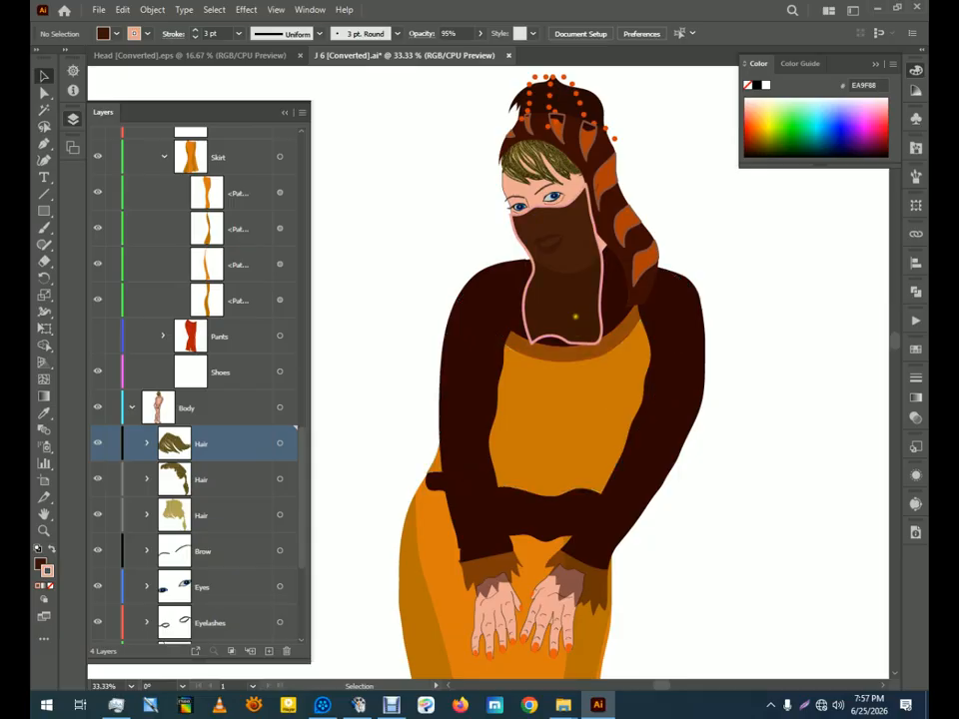
Darken the face veil's fill to very dark brown #210B04
click(573, 317)
double_click(41, 563)
mouse_move(685, 381)
mouse_down()
mouse_move(678, 412)
mouse_move(685, 400)
mouse_up()
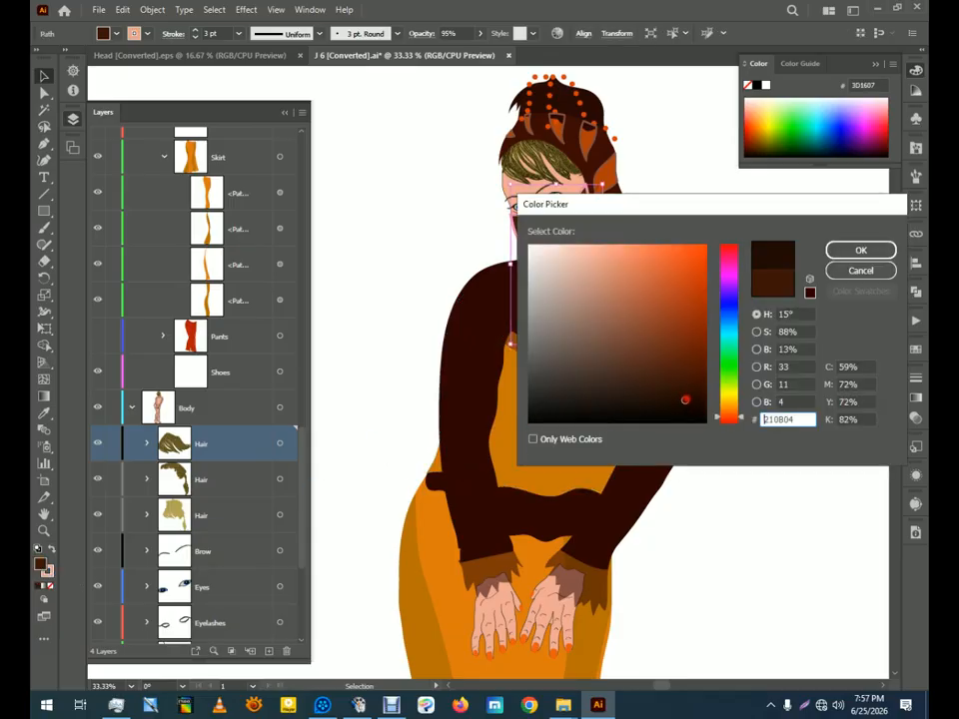
click(860, 249)
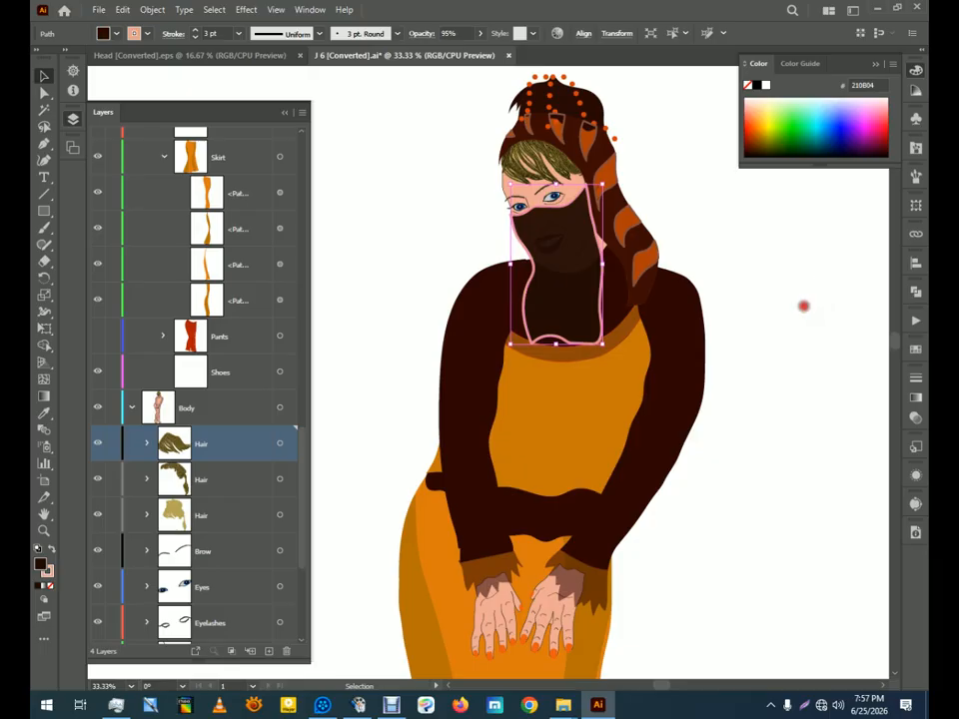
click(803, 306)
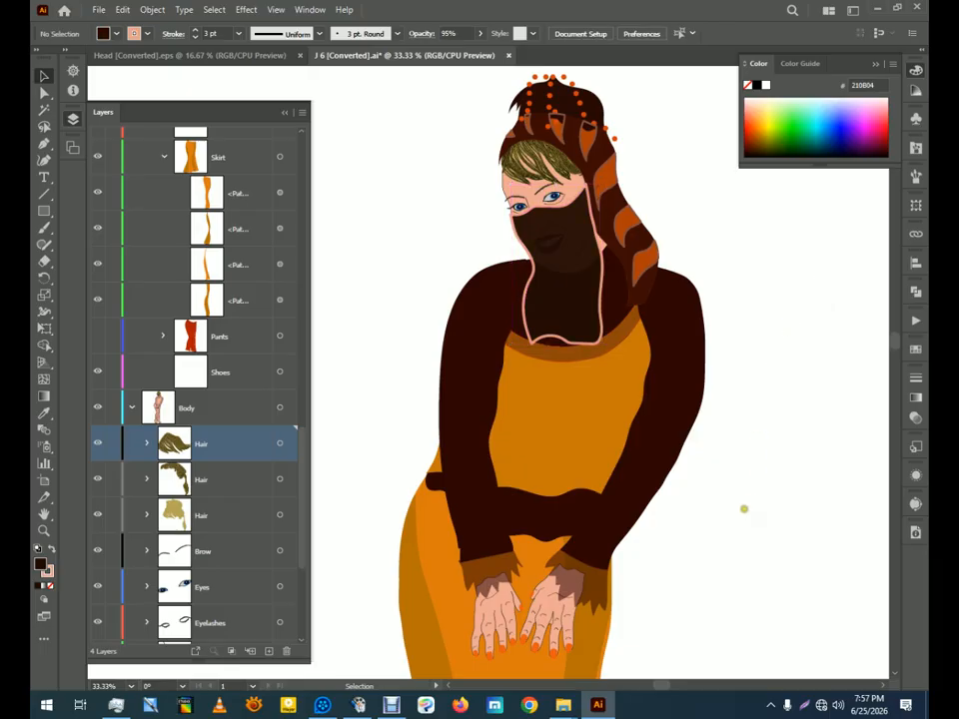
Collapse and hide the Skirt sublayer and make the red Pants sublayer visible, with the whole figure in view at 18% zoom
click(104, 686)
text(18)
key(Return)
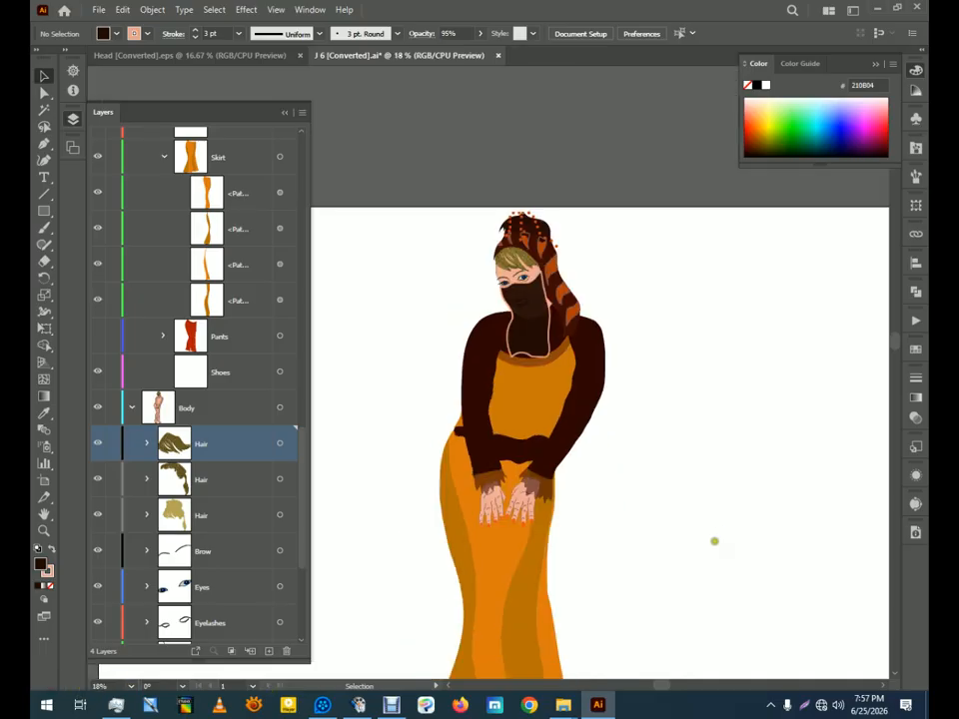
scroll(636, 511, up, 2)
drag(629, 546, 631, 402)
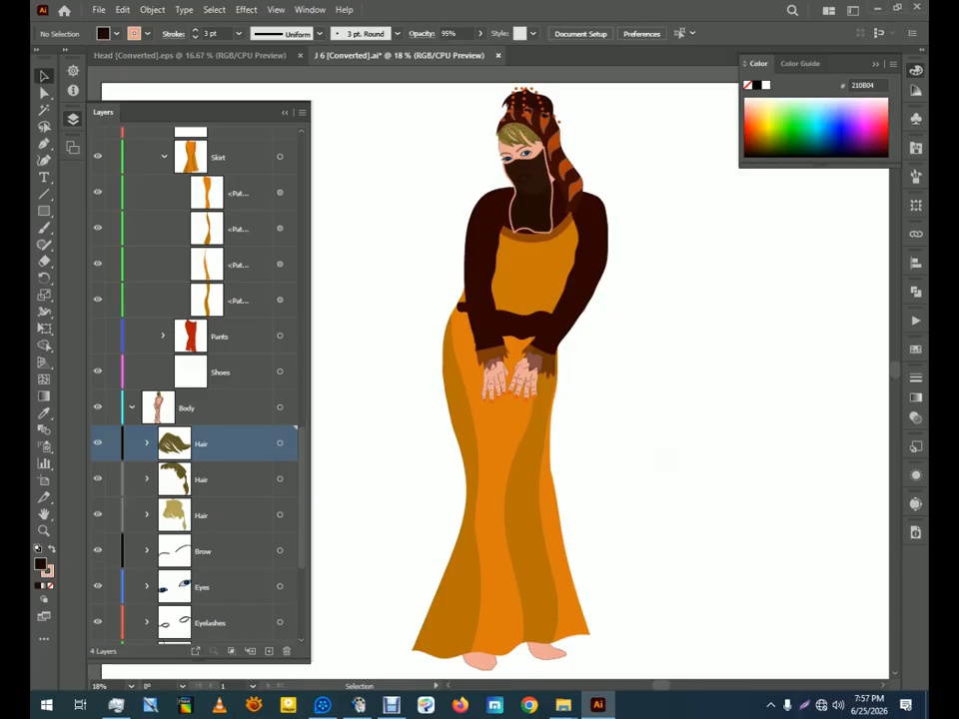
click(164, 157)
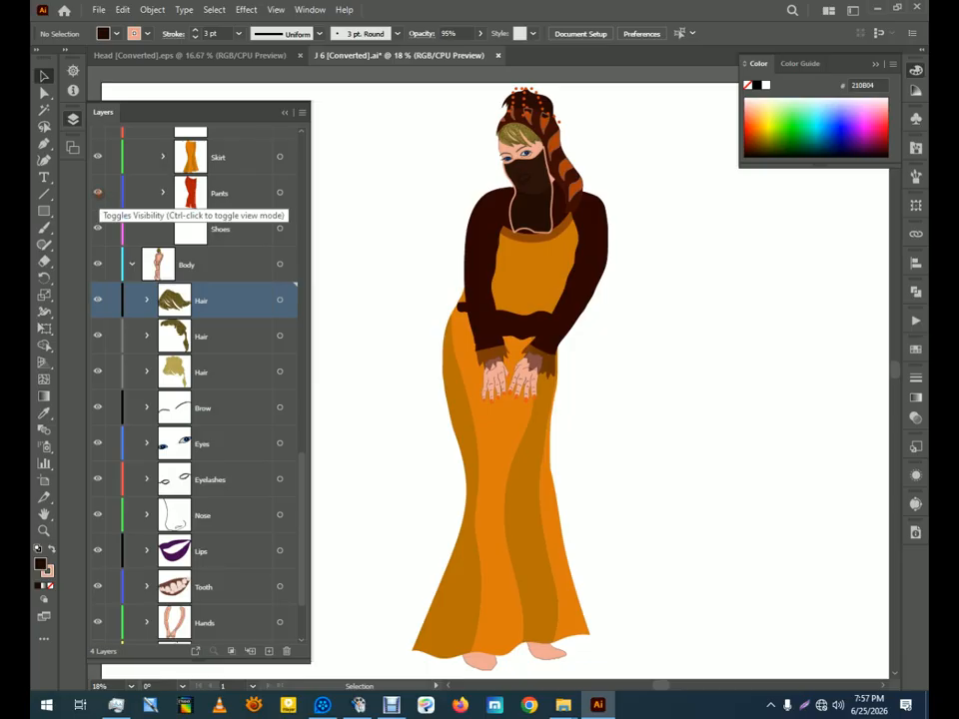
click(97, 157)
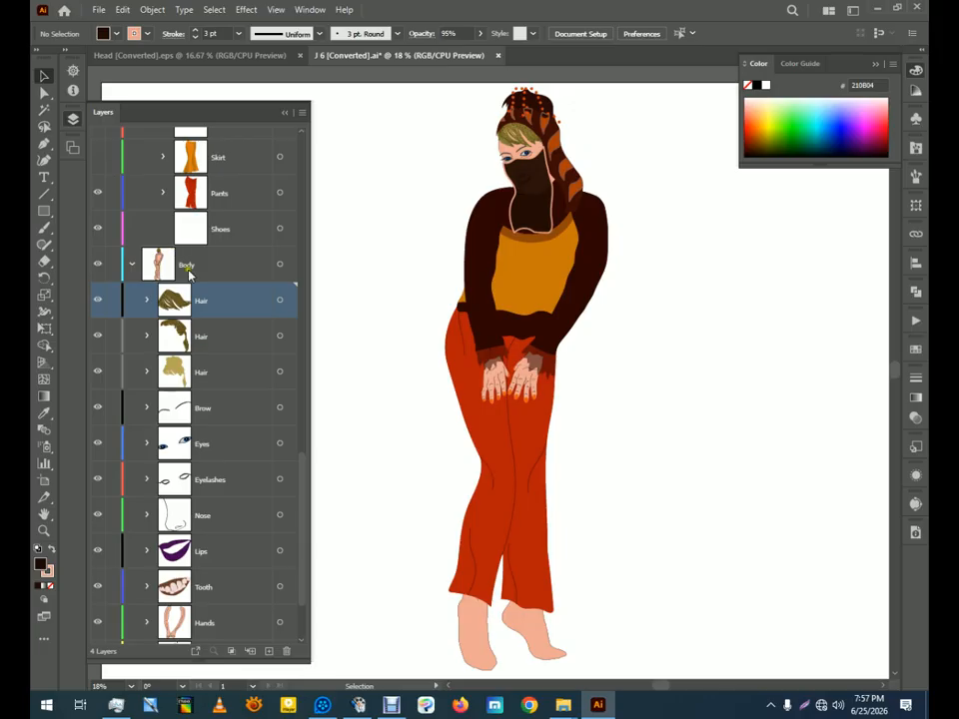
Collapse the Cloak sublayer and hide it
scroll(291, 486, up, 1)
scroll(292, 487, up, 5)
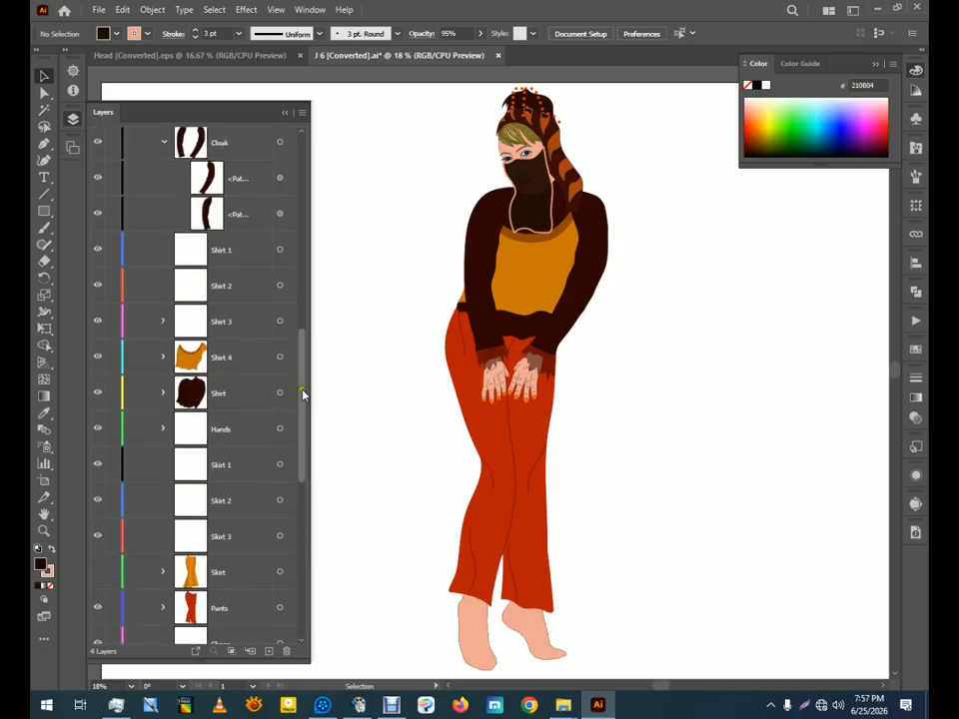
scroll(305, 390, up, 3)
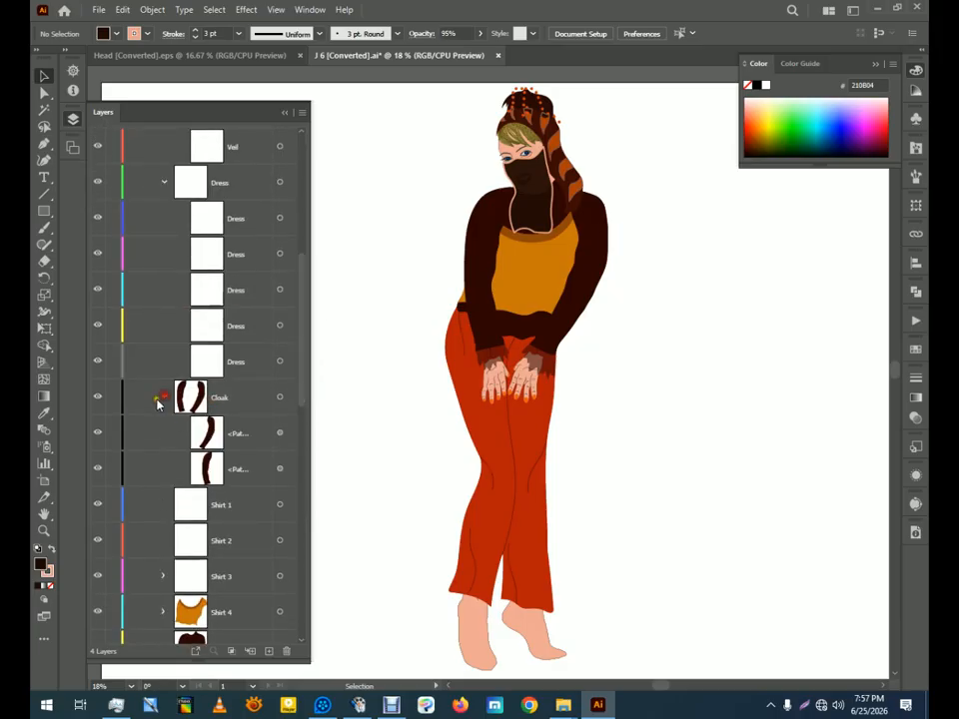
click(165, 397)
click(96, 396)
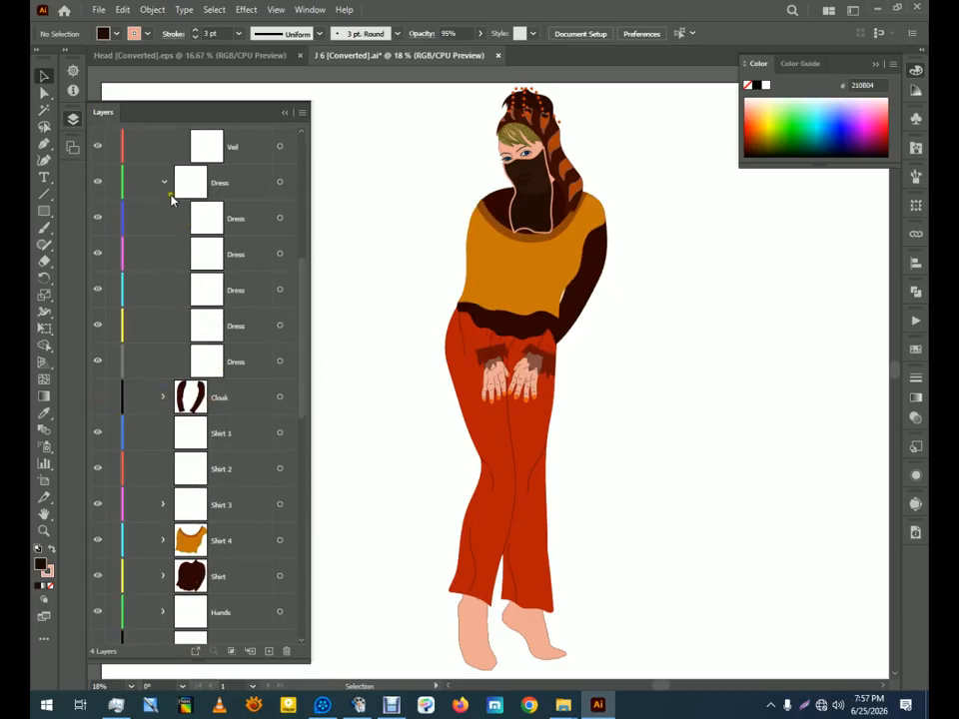
Collapse the Veil sublayer containing the head and face veils and hide it
drag(304, 300, 304, 188)
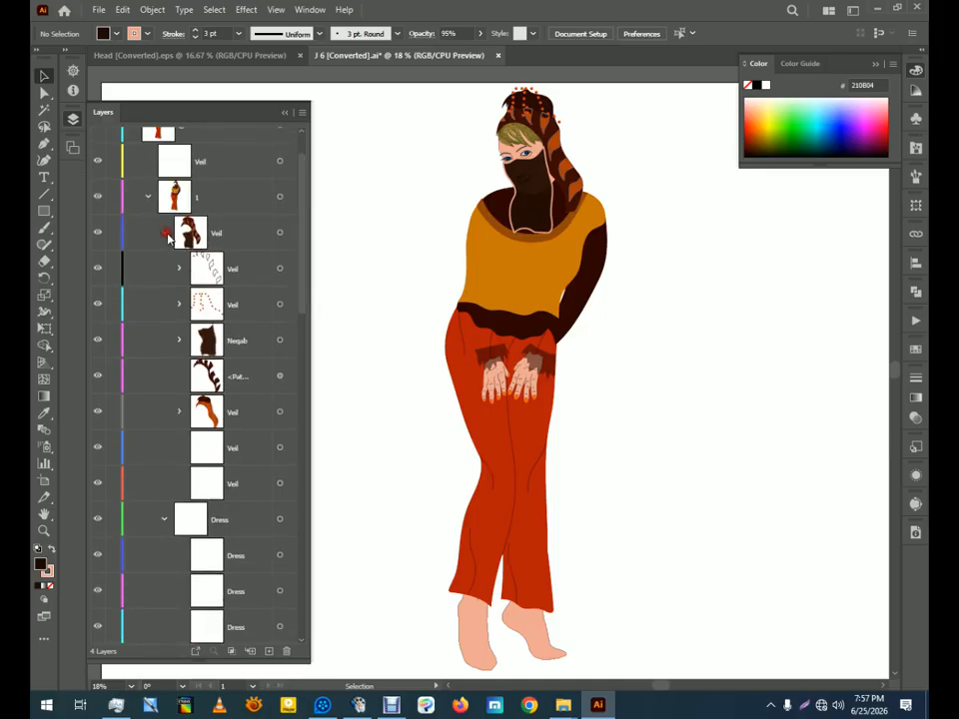
click(166, 234)
click(97, 230)
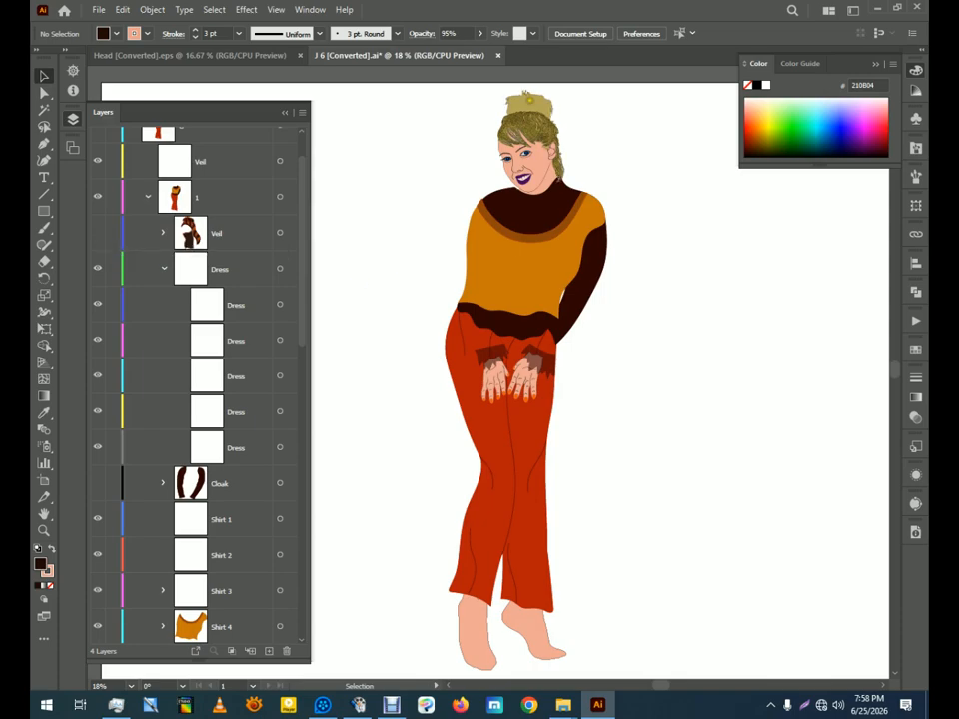
Hide the two golden hair strand sublayers in the Body layer, keeping the base Hair sublayer shown
click(530, 100)
scroll(296, 415, down, 5)
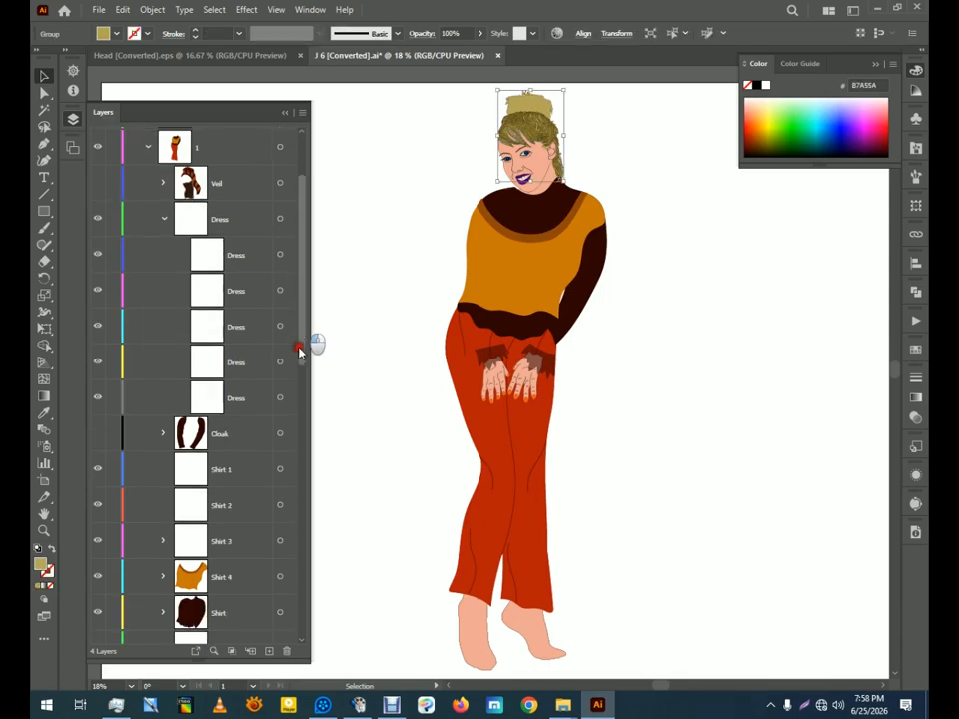
drag(297, 415, 292, 485)
click(97, 537)
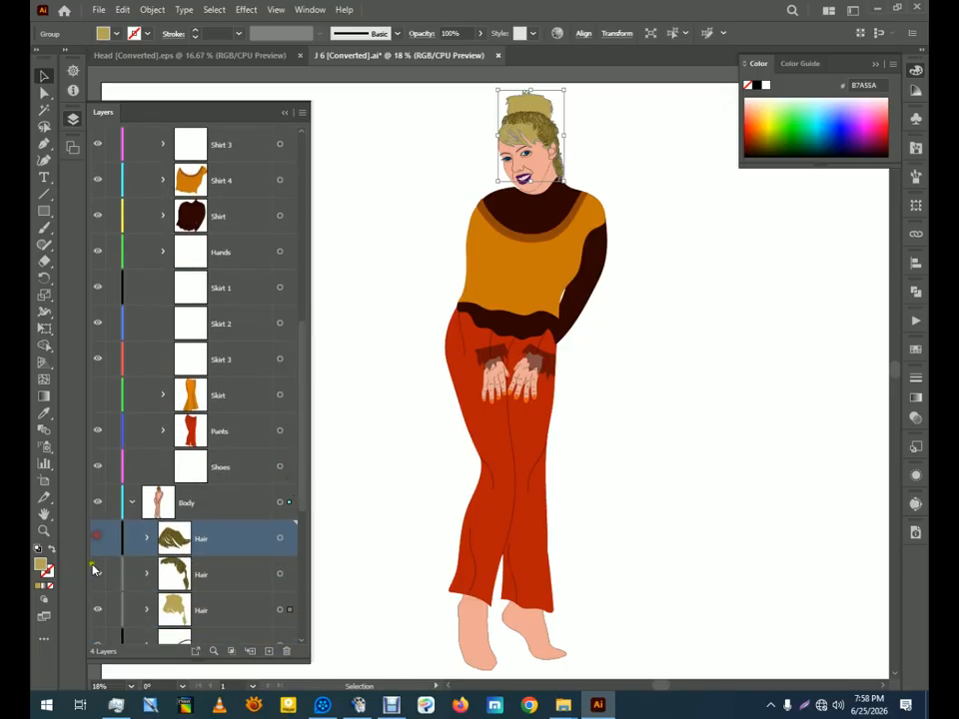
click(96, 573)
Expand the Face layer and show its bright green and dark green Hair sublayers
drag(306, 492, 307, 279)
click(684, 377)
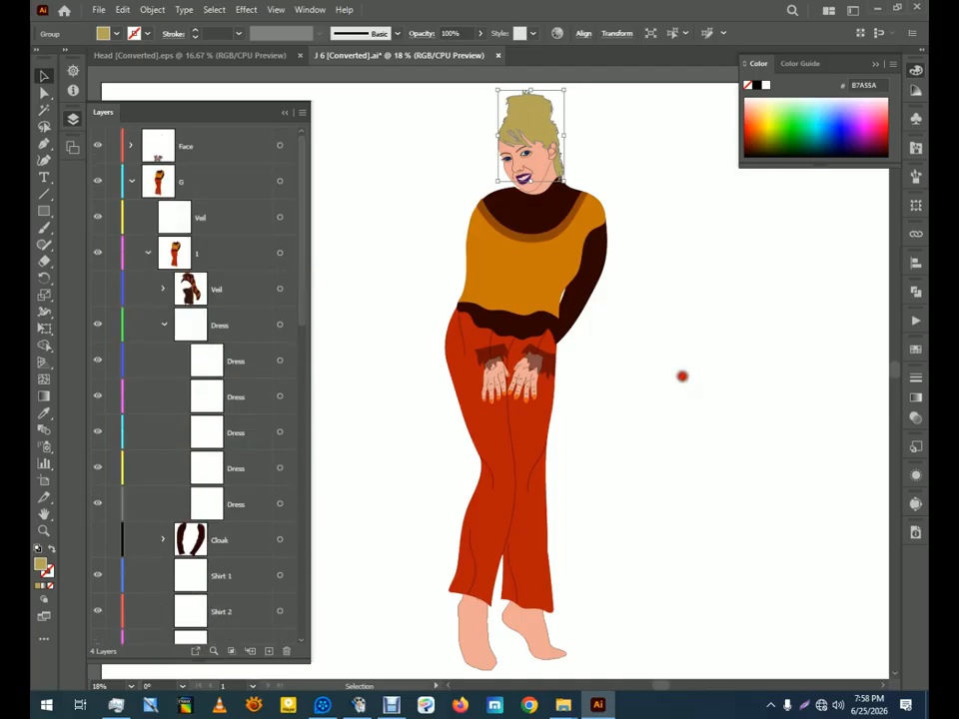
click(130, 146)
click(97, 217)
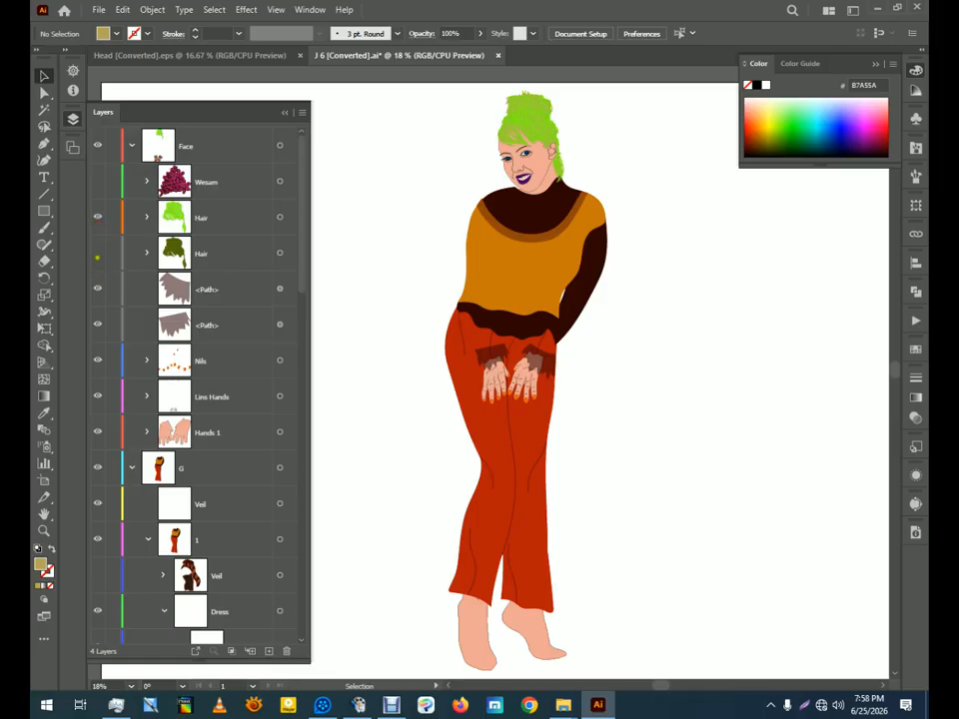
click(97, 252)
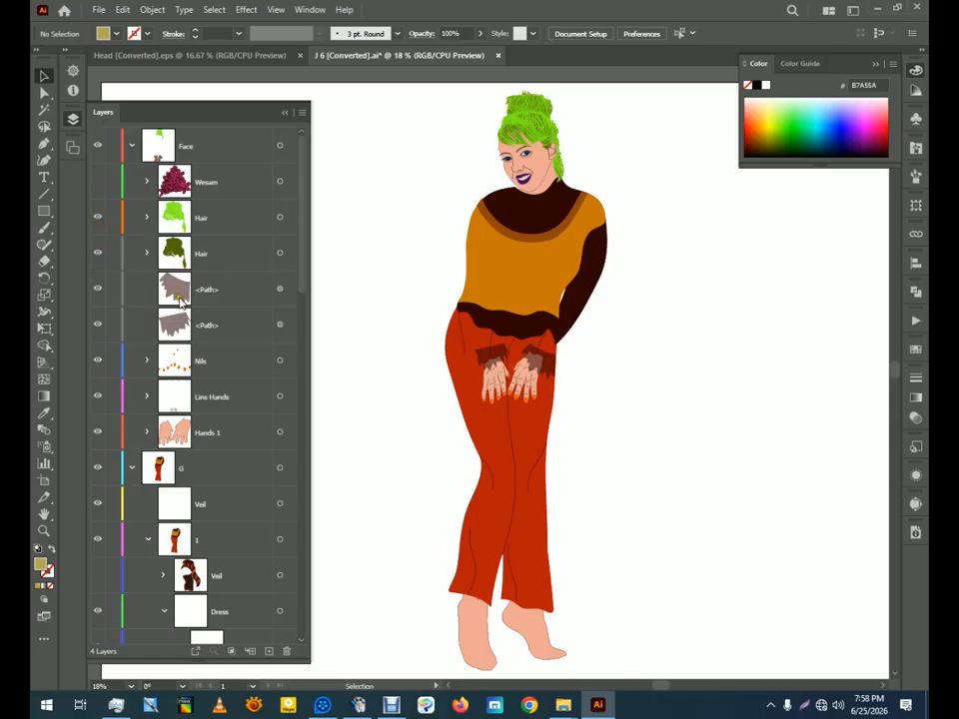
Hide the dark brown Shirt sublayer and duplicate the Body layer's Hands sublayer to just above Shirt 4
scroll(218, 303, down, 10)
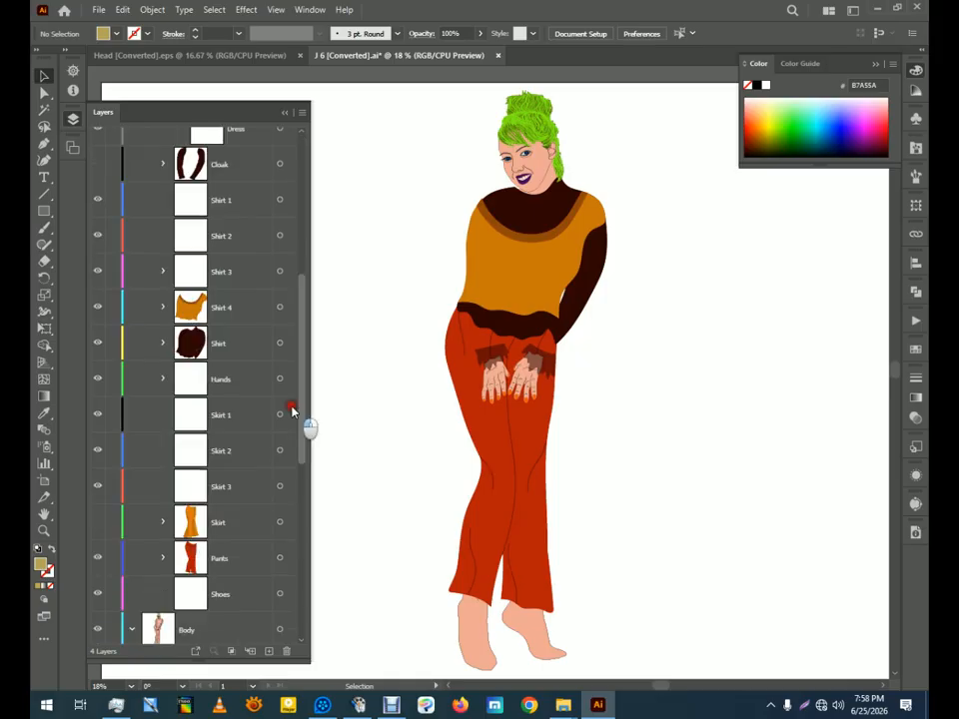
click(96, 342)
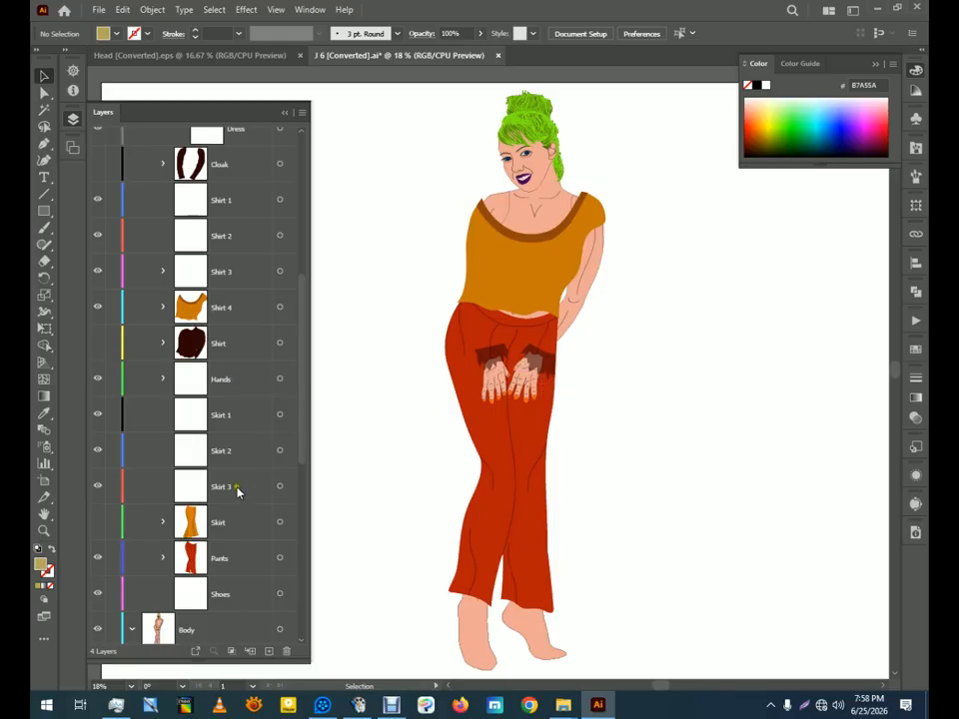
drag(301, 426, 297, 628)
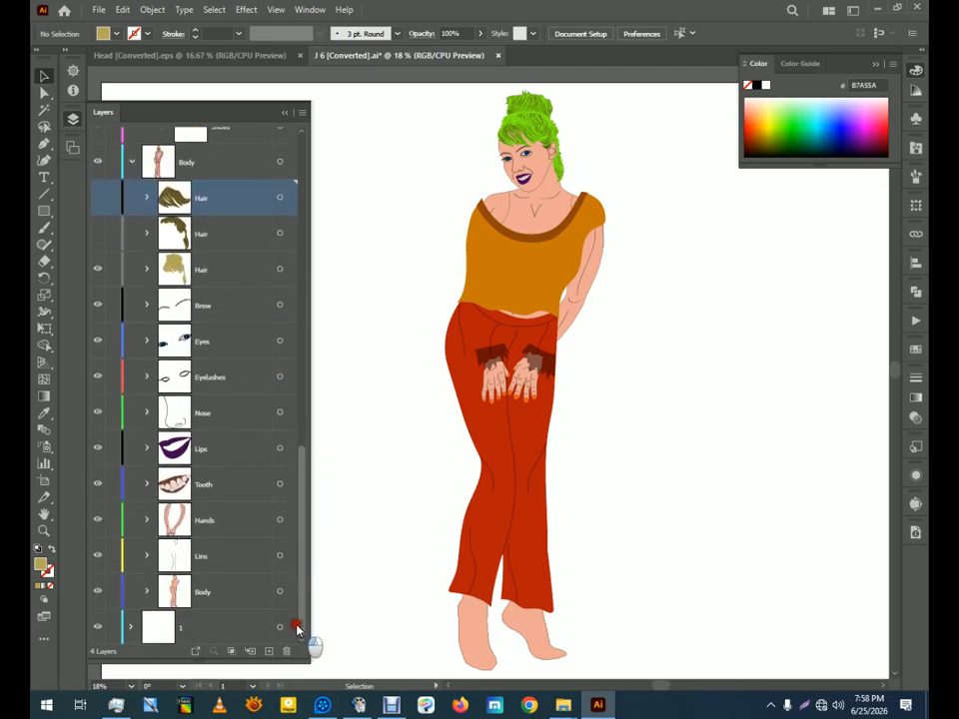
click(200, 517)
drag(201, 502, 219, 274)
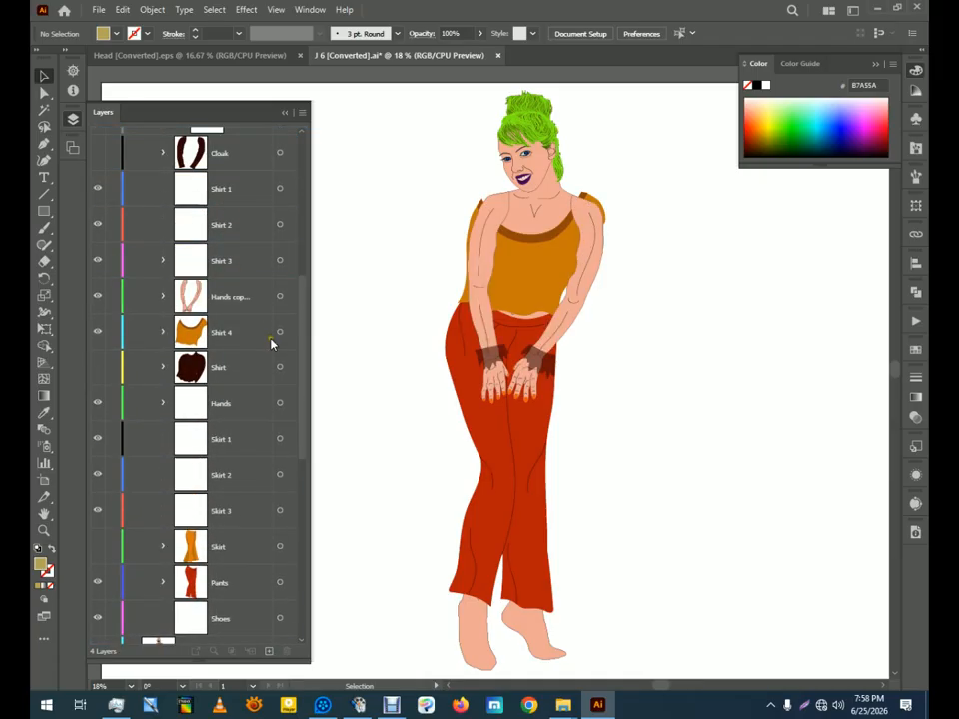
Rename the duplicated arms sublayer as Hands and move it directly below the dark brown Shirt sublayer
double_click(237, 298)
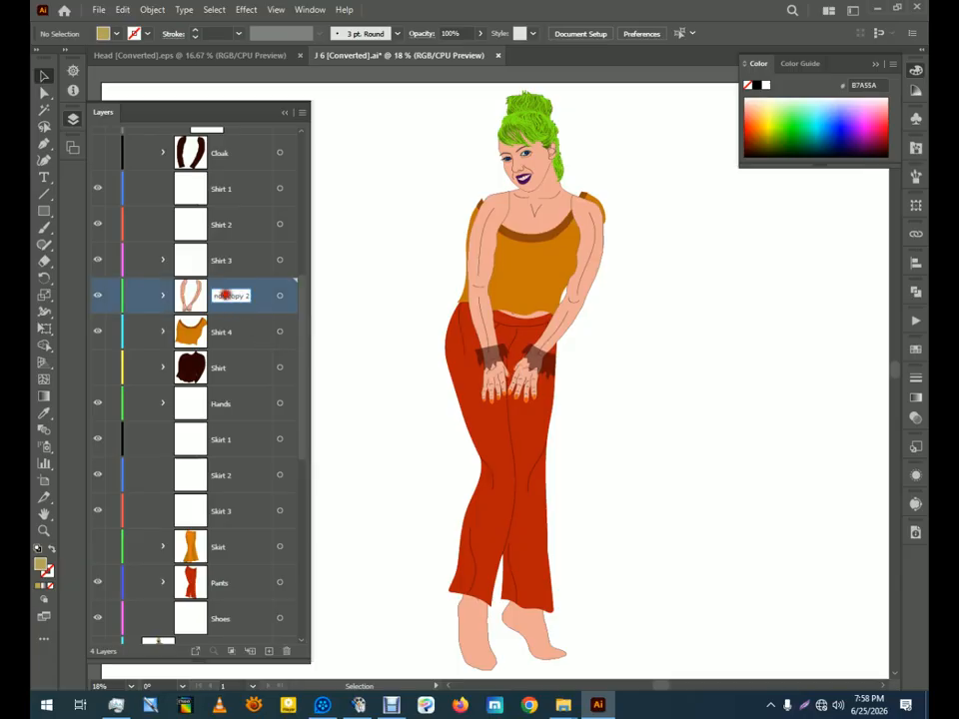
text(Hands)
key(Return)
drag(217, 305, 223, 386)
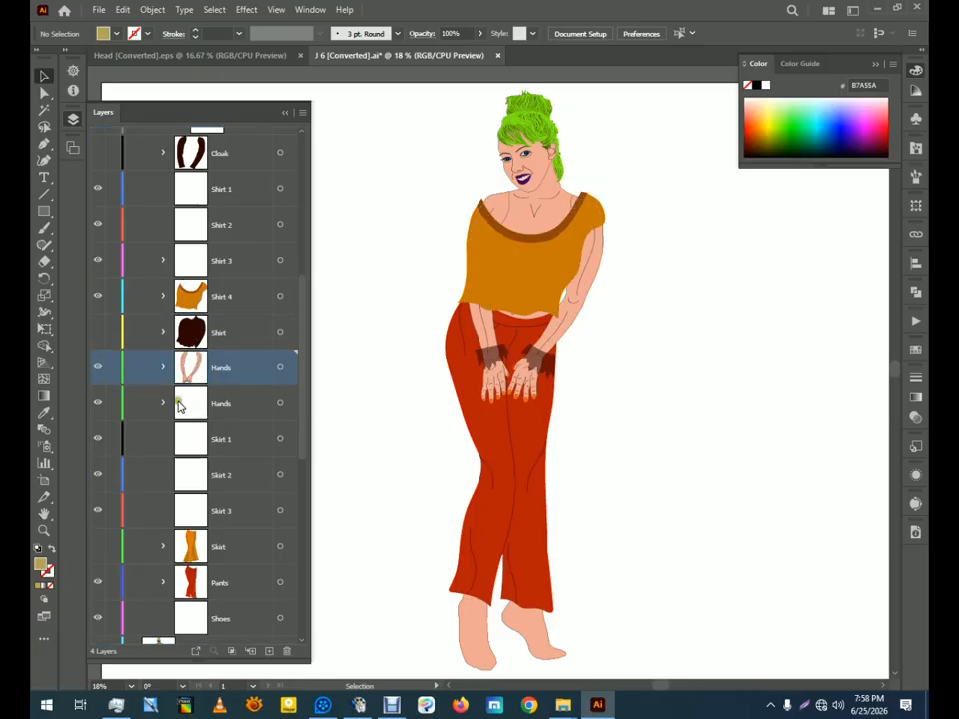
Expand the old Hands sublayer above Skirt 1 to check its contents and delete it
click(163, 403)
click(244, 414)
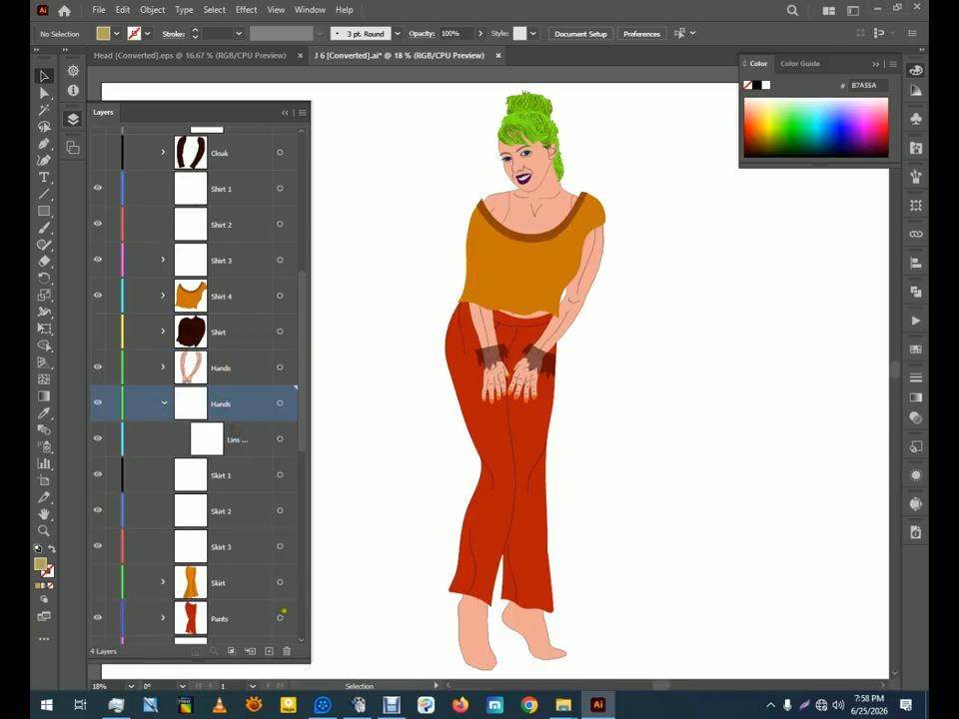
click(286, 651)
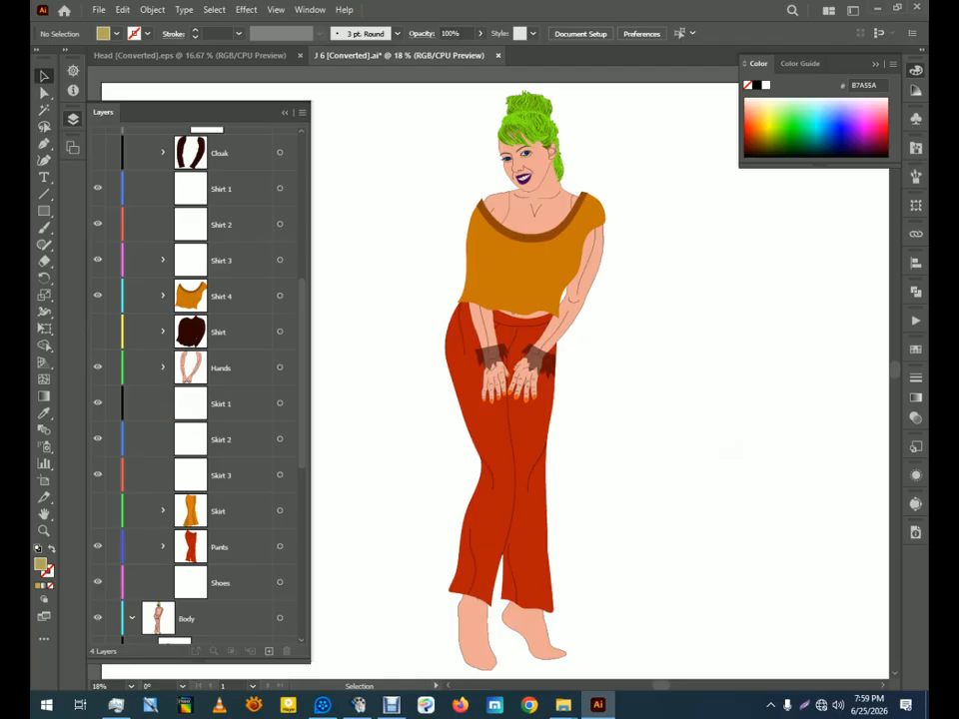
Hide the two ragged dark cuff paths in the Face layer and select the arms group on the figure
click(548, 365)
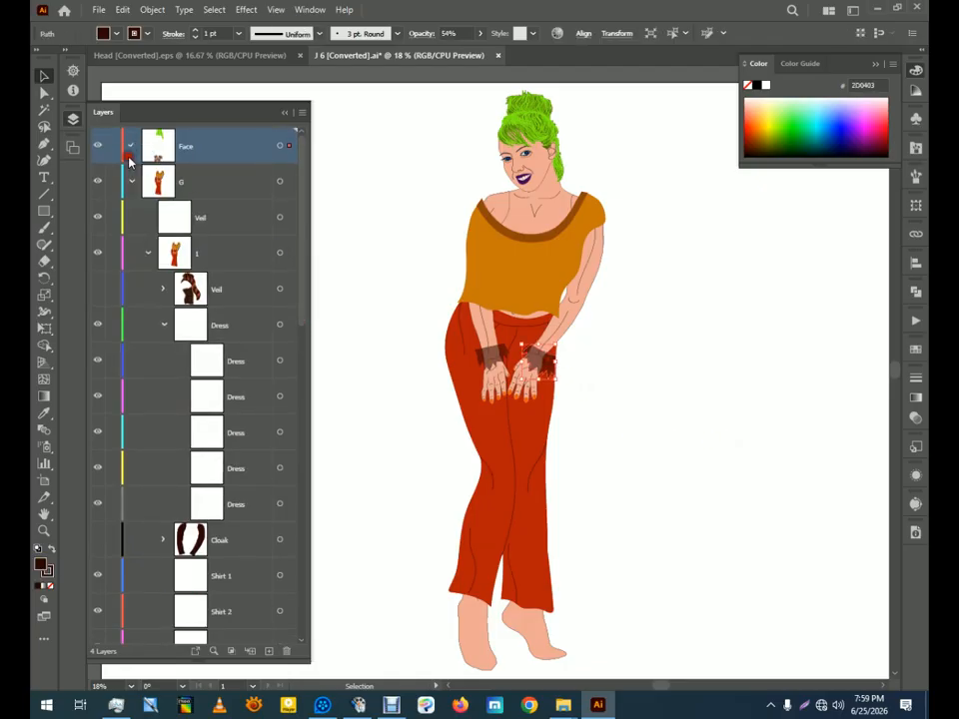
click(129, 145)
click(98, 288)
click(97, 324)
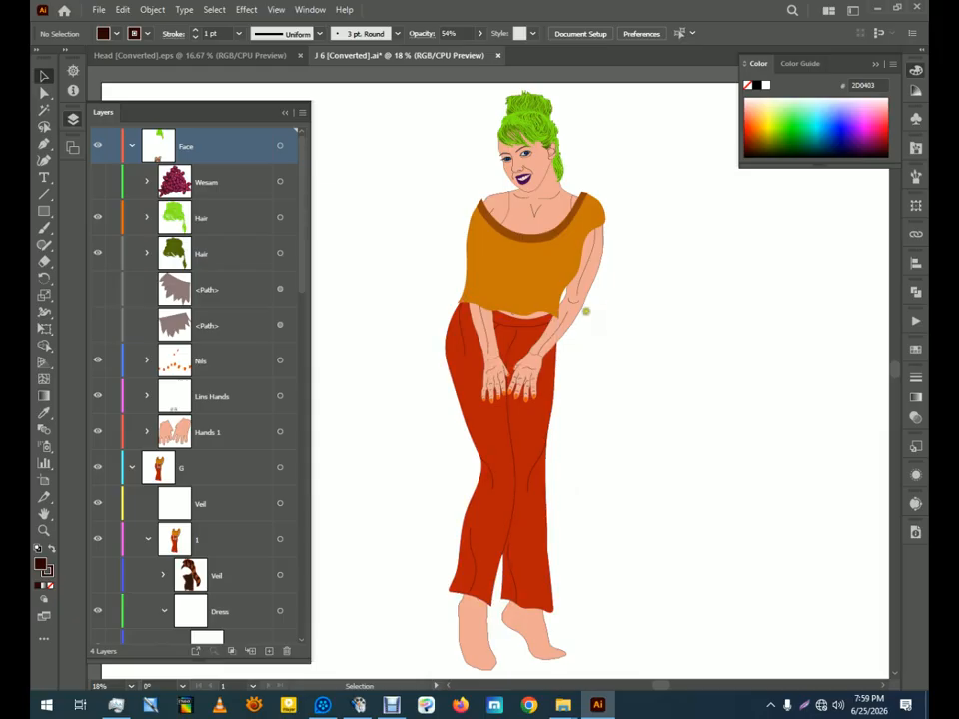
click(575, 311)
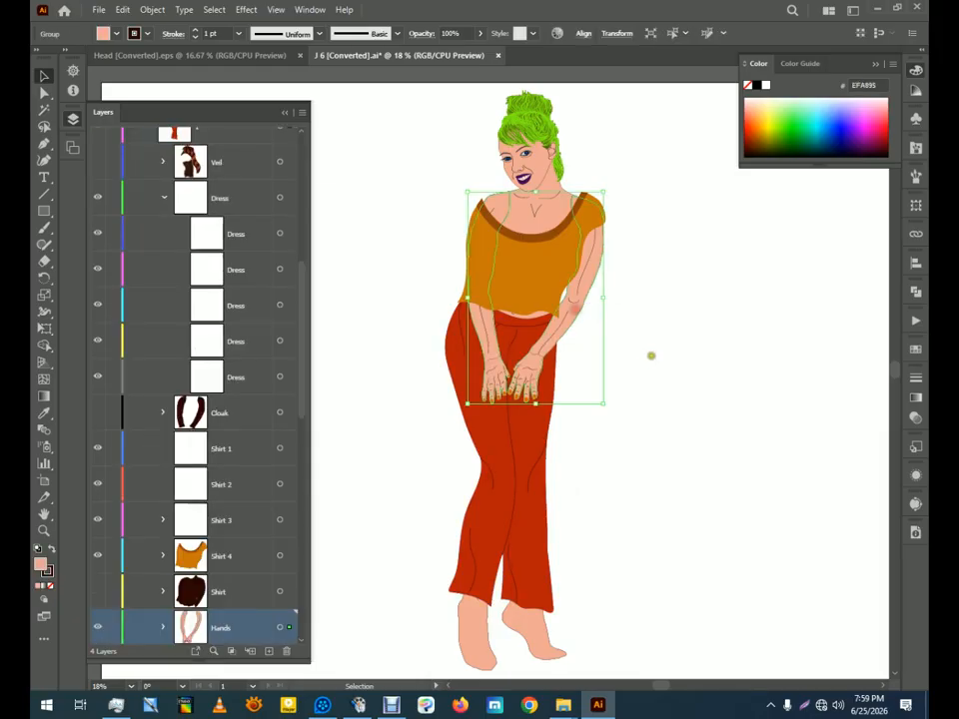